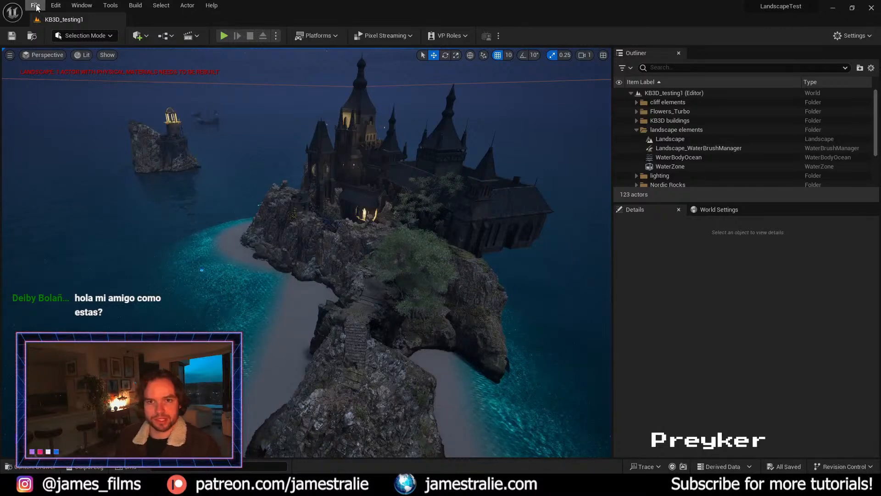
# Step: Open the RockEnvironment_LEVEL level, then clear and close the message log
pyautogui.click(35, 6)
pyautogui.click(64, 39)
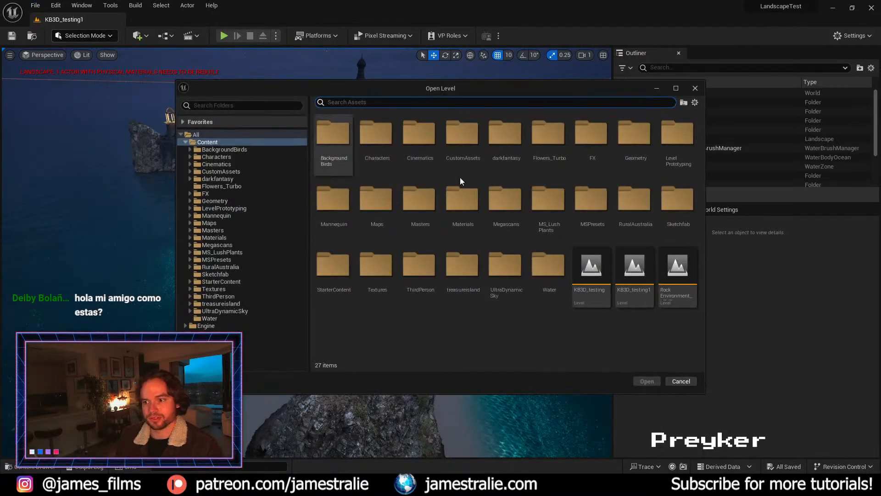
pyautogui.click(665, 287)
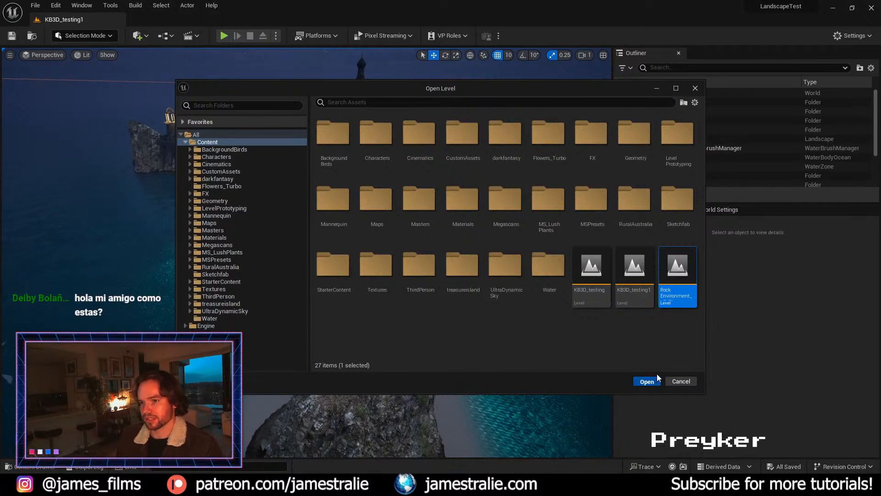
pyautogui.click(657, 375)
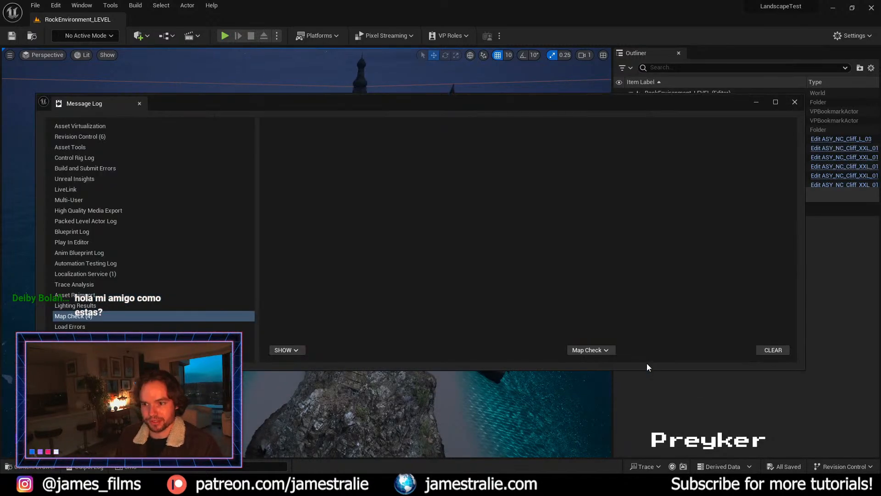
pyautogui.click(776, 350)
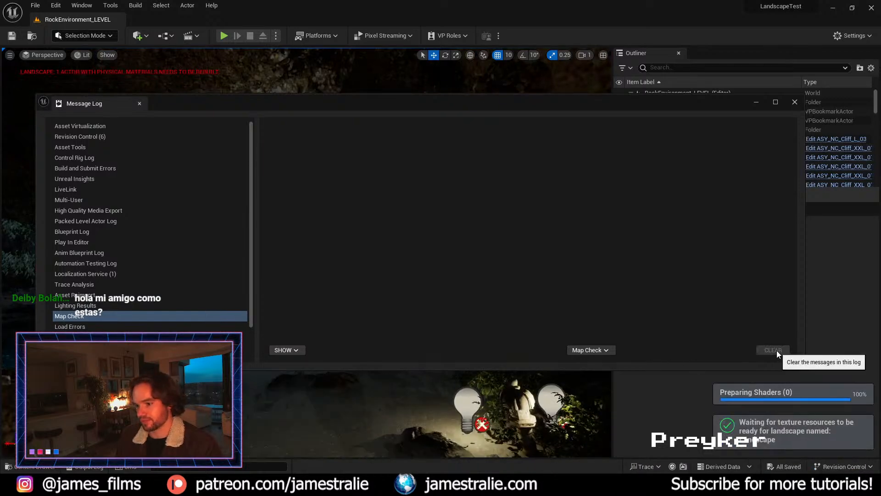
pyautogui.click(795, 102)
# Step: Examine the cave scene from outside and browse the level's actors with the Bookmark and CLIFFS folders collapsed
pyautogui.press('s')
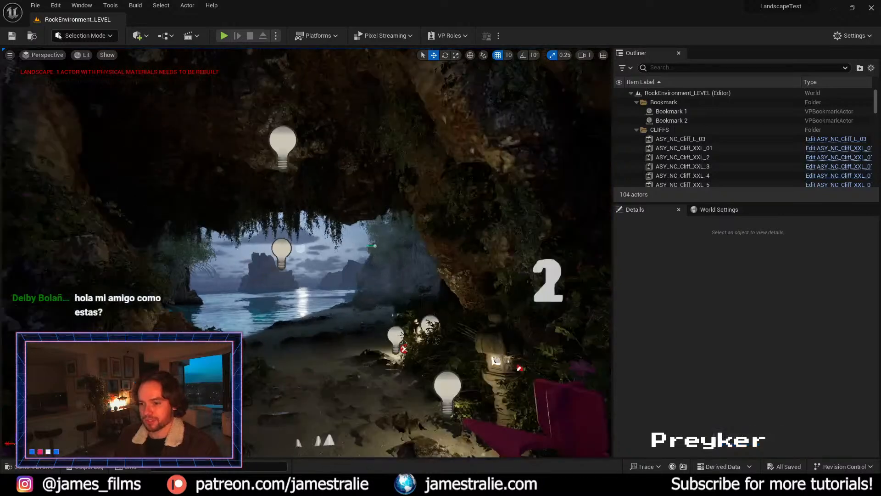
pyautogui.press('s')
pyautogui.moveTo(365, 289); pyautogui.dragTo(339, 281, button='right')
pyautogui.press('s')
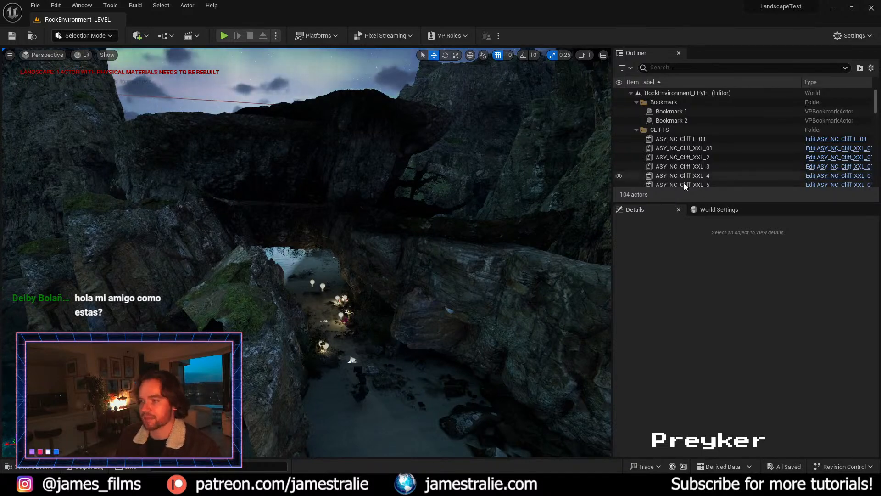
pyautogui.click(636, 130)
pyautogui.click(637, 102)
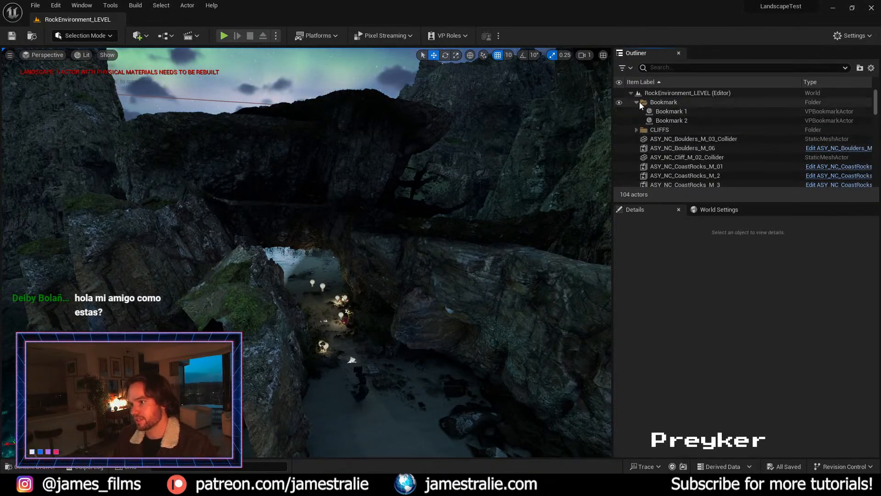
pyautogui.scroll(-6, 687, 126)
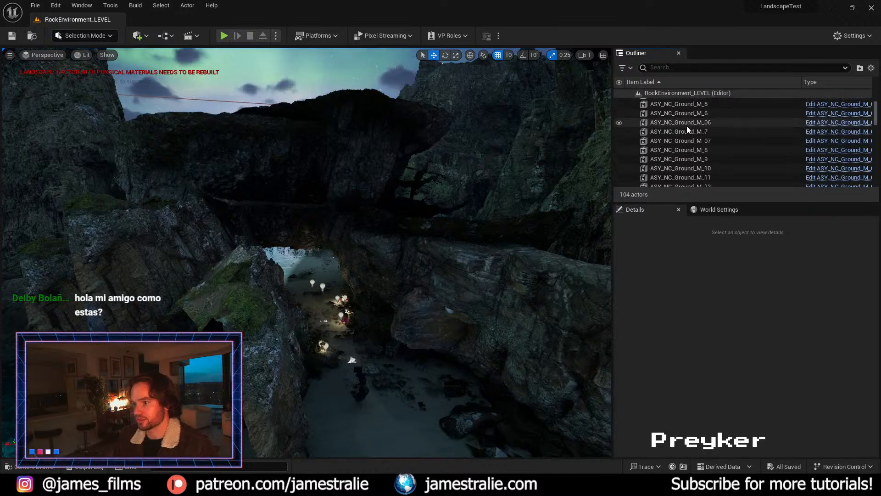
pyautogui.scroll(-3, 687, 126)
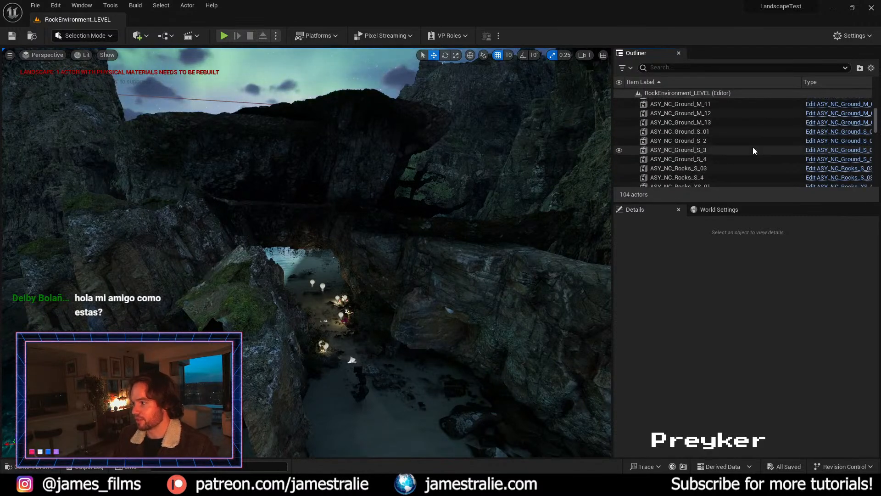
pyautogui.scroll(-6, 721, 145)
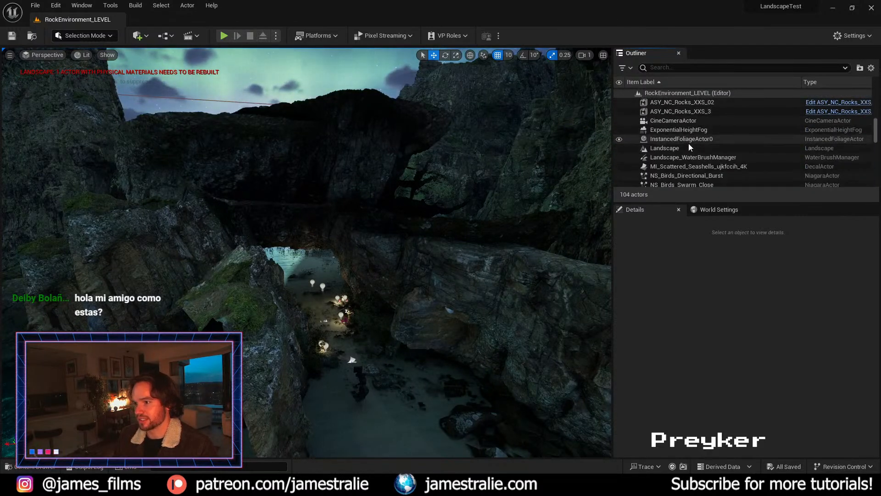
pyautogui.scroll(-1, 690, 146)
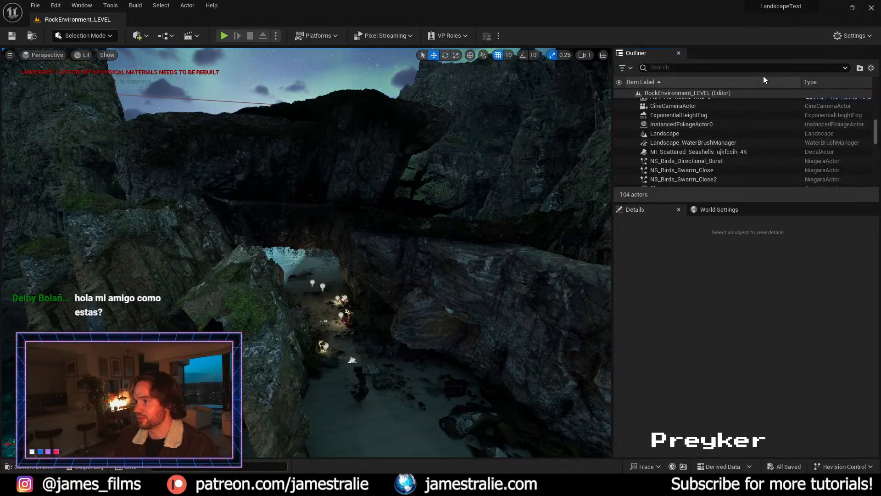
pyautogui.scroll(-6, 704, 150)
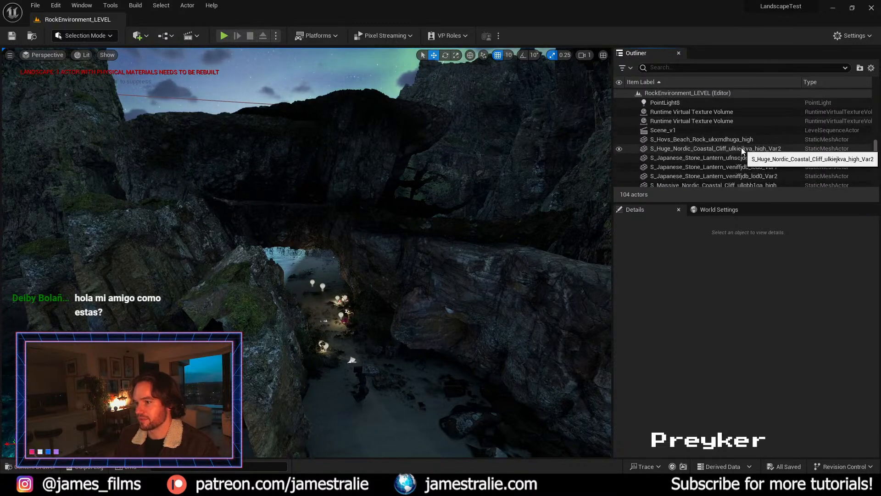
pyautogui.scroll(-3, 718, 140)
pyautogui.scroll(-10, 717, 139)
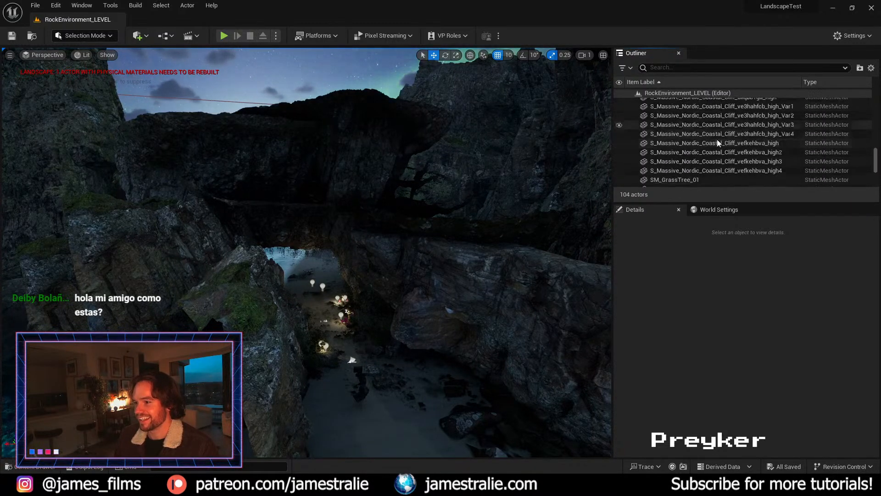
# Step: Frame the VCamActor_Record camera in the viewport and open the Scene_v1 level sequence
pyautogui.click(679, 156)
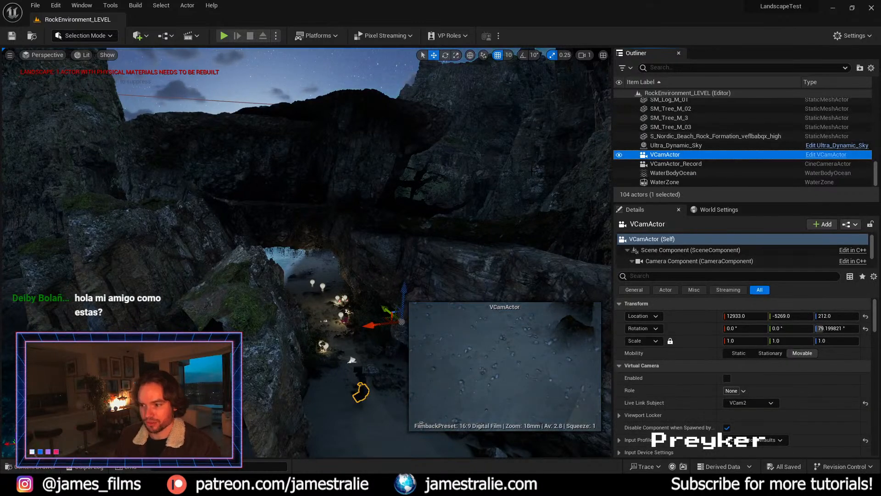
pyautogui.click(668, 165)
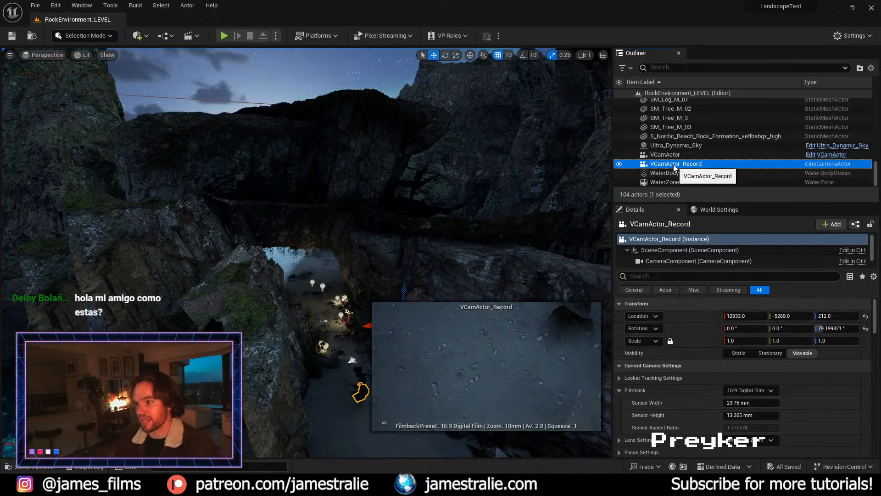
pyautogui.doubleClick(675, 165)
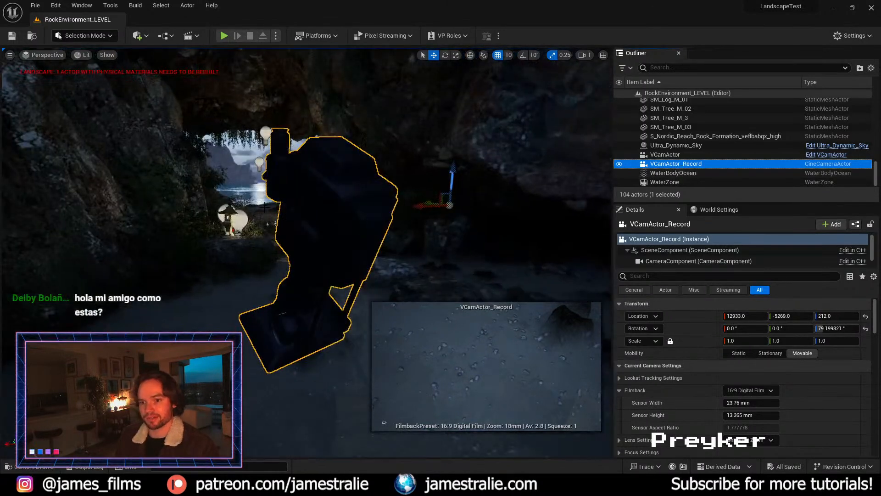
pyautogui.click(188, 36)
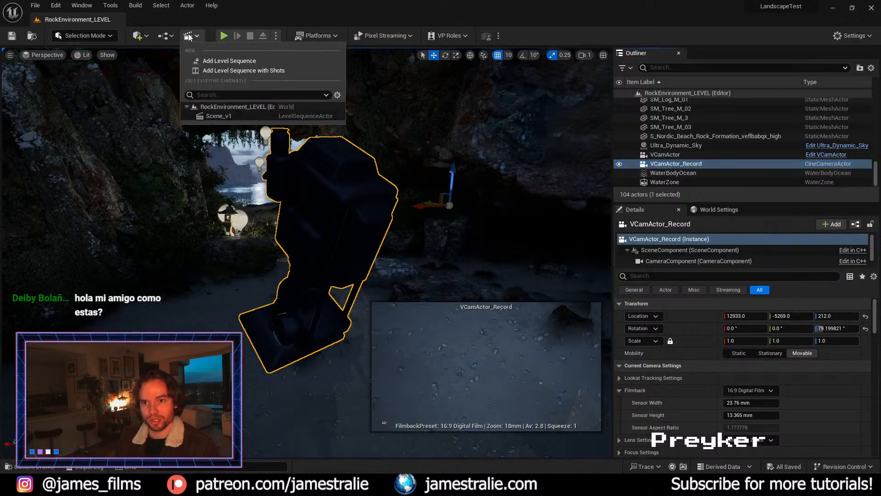
pyautogui.click(218, 116)
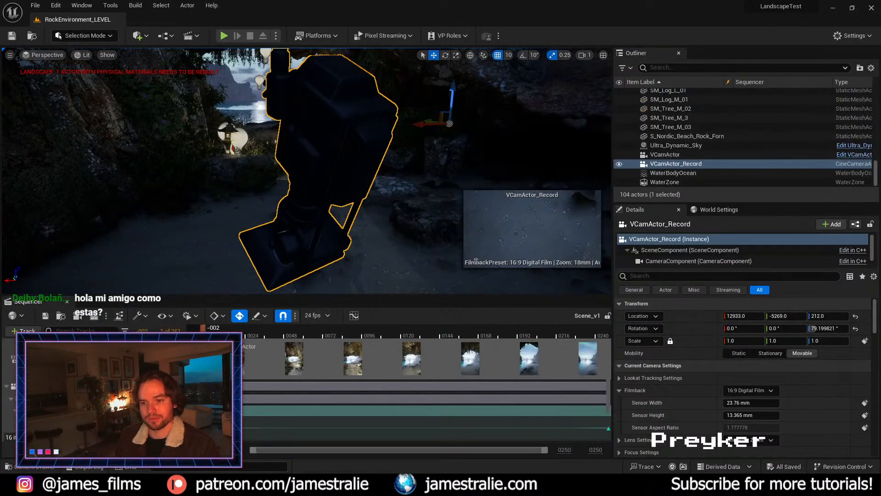
# Step: Look up the VCam Actor among the Virtual Production actors that can be placed
pyautogui.click(10, 55)
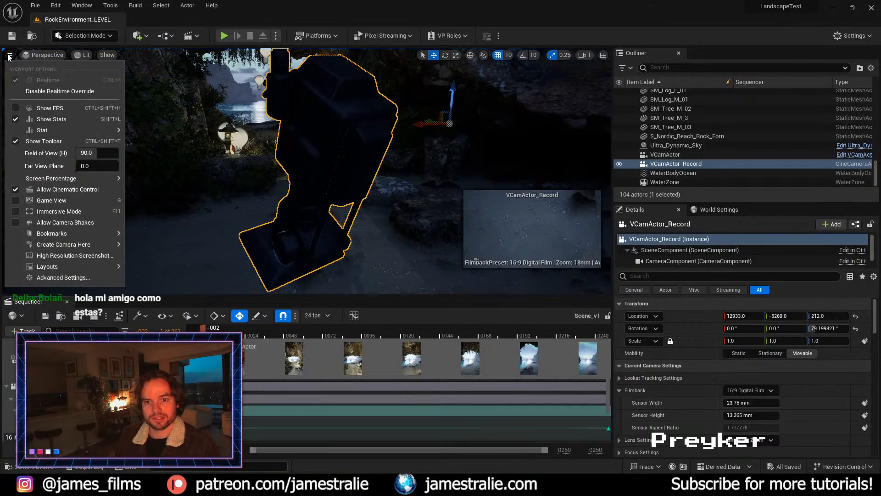
pyautogui.click(10, 55)
pyautogui.click(136, 37)
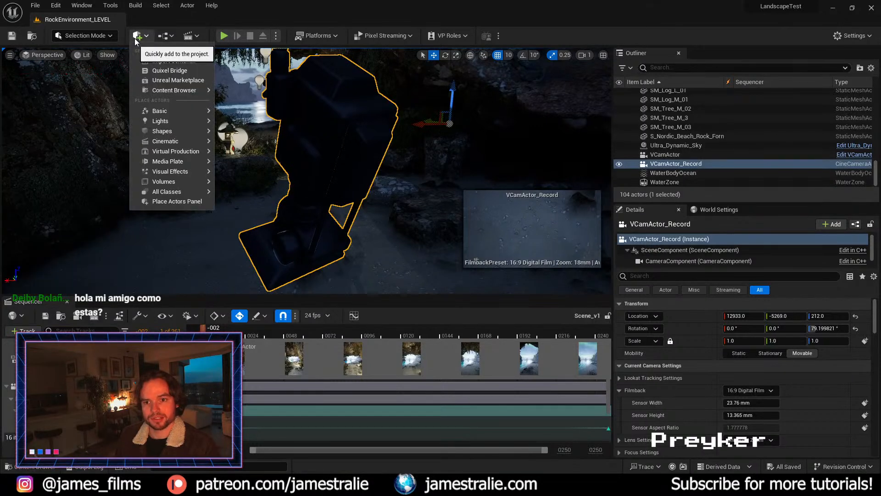
pyautogui.moveTo(175, 143)
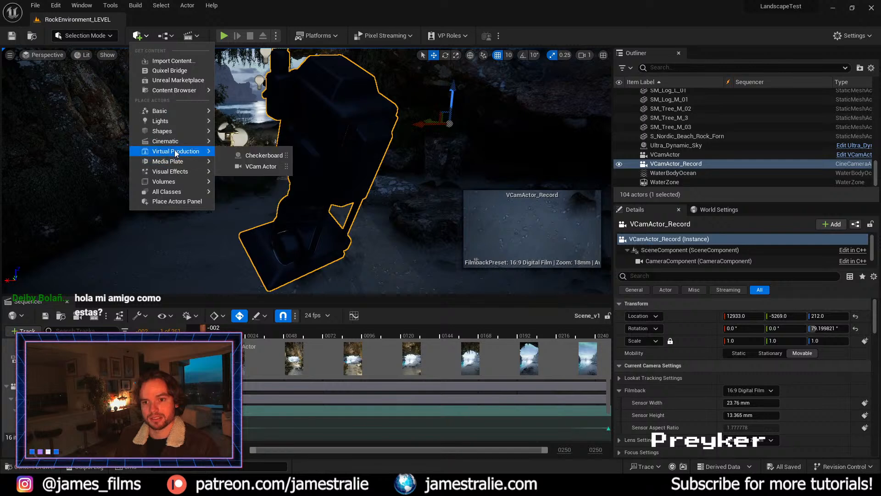
pyautogui.click(254, 166)
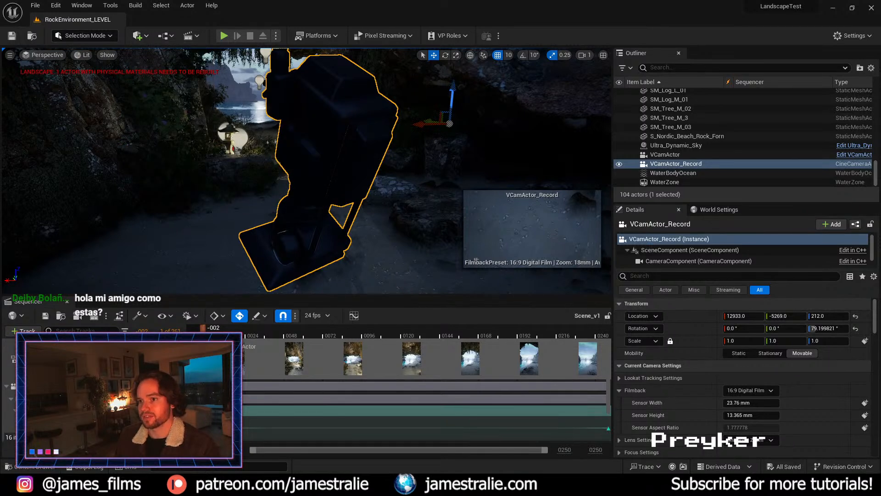
# Step: Examine the beach, cliffs and cave around the VCamActor_Record camera from several sides
pyautogui.keyDown('alt'); pyautogui.moveTo(316, 174); pyautogui.dragTo(207, 179); pyautogui.keyUp('alt')
pyautogui.scroll(-5, 306, 172)
pyautogui.keyDown('alt'); pyautogui.moveTo(306, 172); pyautogui.dragTo(276, 172); pyautogui.keyUp('alt')
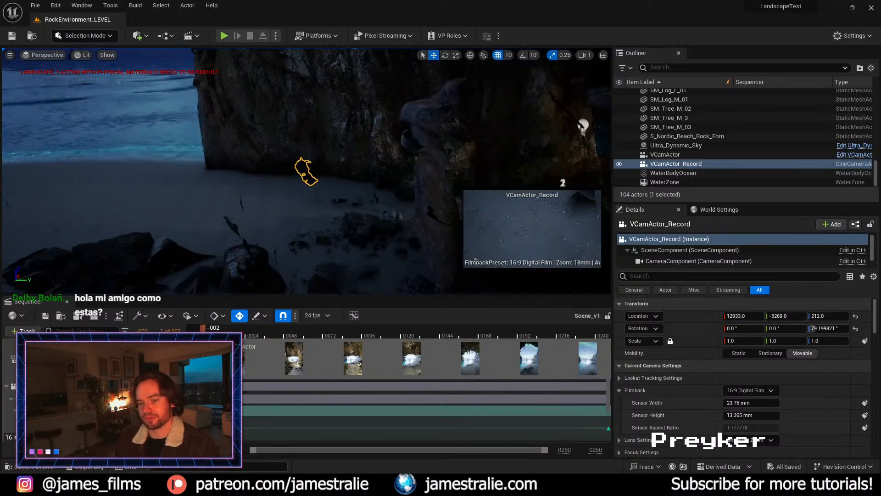
pyautogui.keyDown('alt'); pyautogui.moveTo(331, 155); pyautogui.dragTo(482, 170); pyautogui.keyUp('alt')
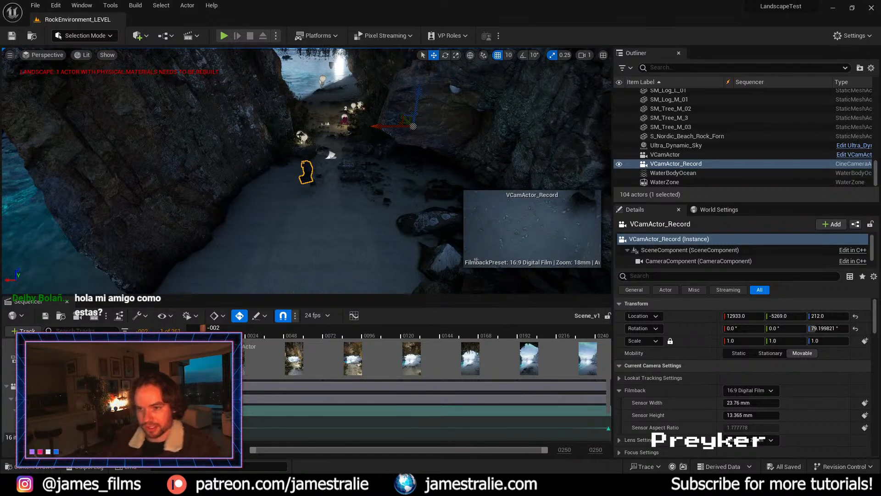
pyautogui.moveTo(369, 163)
pyautogui.keyDown('alt'); pyautogui.mouseDown()
pyautogui.moveTo(376, 131)
pyautogui.moveTo(367, 126)
pyautogui.moveTo(367, 161)
pyautogui.mouseUp(); pyautogui.keyUp('alt')
pyautogui.scroll(5, 384, 163)
pyautogui.moveTo(378, 152); pyautogui.dragTo(356, 91, button='right')
pyautogui.press('w')
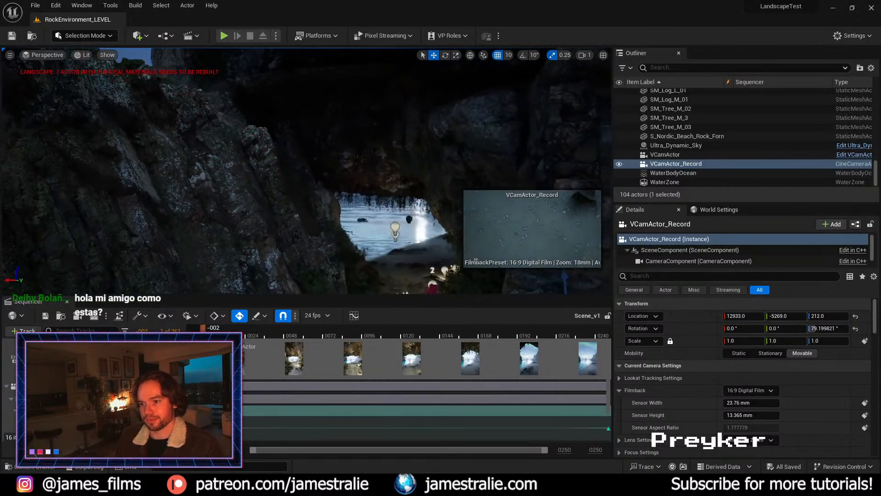
pyautogui.press('s')
pyautogui.keyDown('alt'); pyautogui.moveTo(355, 151); pyautogui.dragTo(586, 161); pyautogui.keyUp('alt')
pyautogui.press('s')
pyautogui.moveTo(356, 151); pyautogui.dragTo(357, 153, button='right')
pyautogui.keyDown('alt'); pyautogui.moveTo(356, 153); pyautogui.dragTo(420, 155); pyautogui.keyUp('alt')
pyautogui.press('w')
pyautogui.moveTo(356, 153); pyautogui.dragTo(375, 146, button='right')
pyautogui.press('q')
pyautogui.press('d')
pyautogui.press('s')
pyautogui.press('s')
pyautogui.press('w')
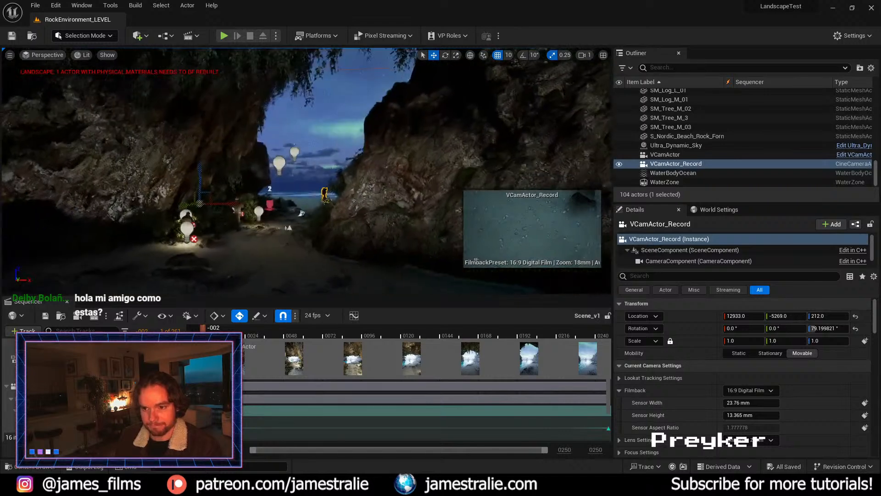
# Step: Select the Landscape and review its material, LOD, Nanite and virtual texture settings
pyautogui.click(274, 252)
pyautogui.scroll(-10, 663, 365)
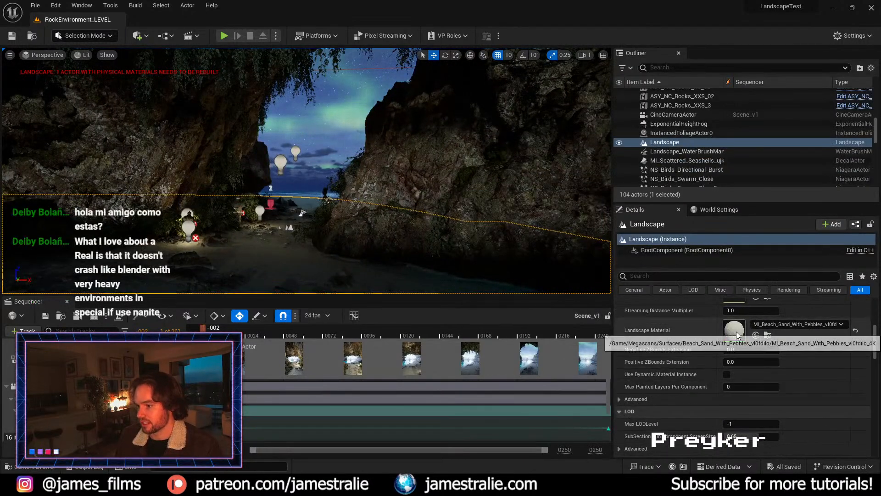
pyautogui.scroll(-7, 684, 348)
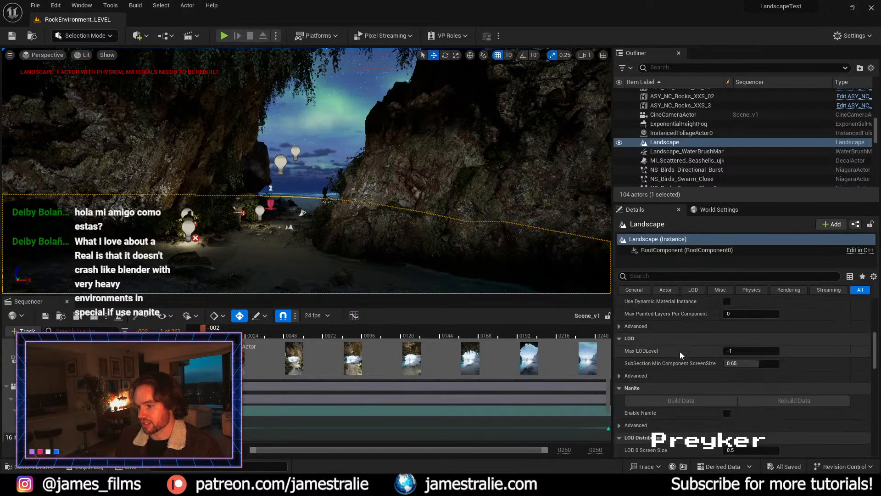
pyautogui.scroll(-2, 681, 356)
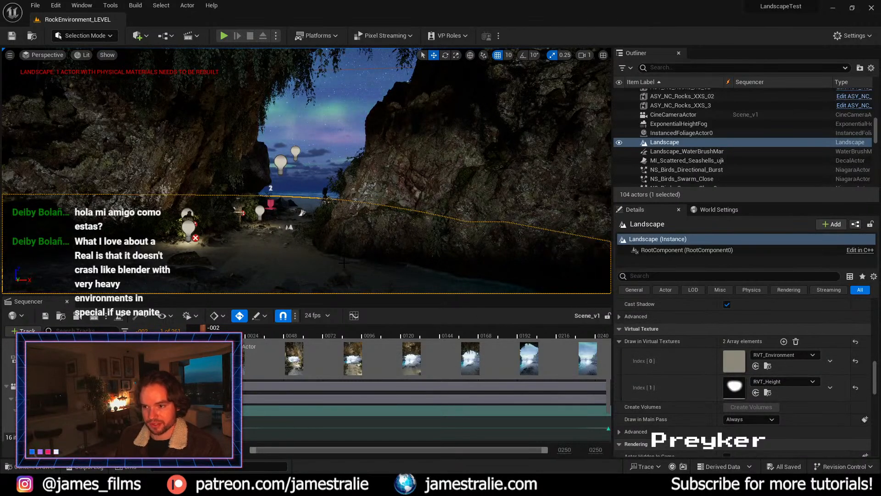
# Step: Select the massive Nordic coastal cliff beside the beach and open its material instance in a repositioned editor window
pyautogui.moveTo(344, 263); pyautogui.dragTo(338, 281, button='right')
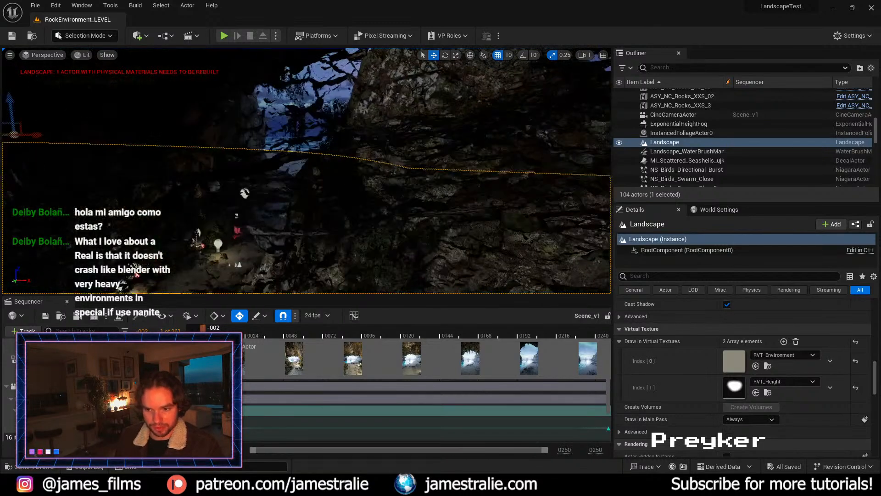
pyautogui.press('s')
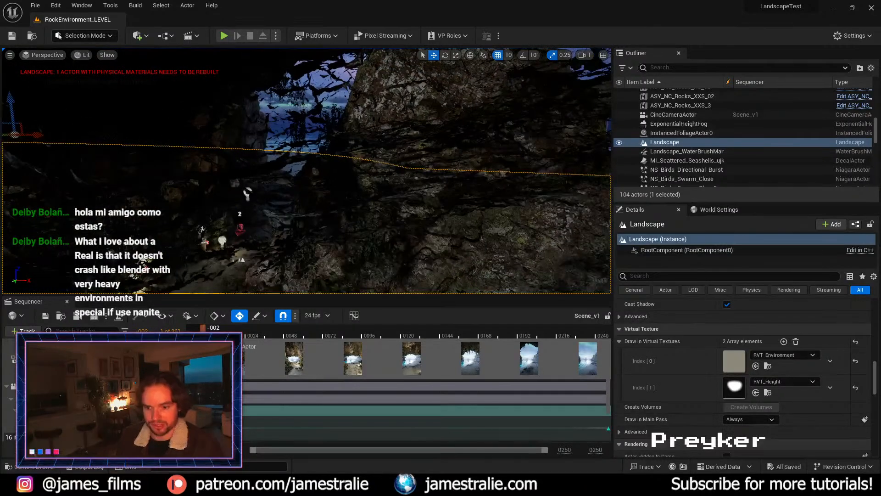
pyautogui.moveTo(246, 253); pyautogui.dragTo(260, 229, button='middle')
pyautogui.moveTo(260, 229); pyautogui.dragTo(260, 229, button='right')
pyautogui.press('a')
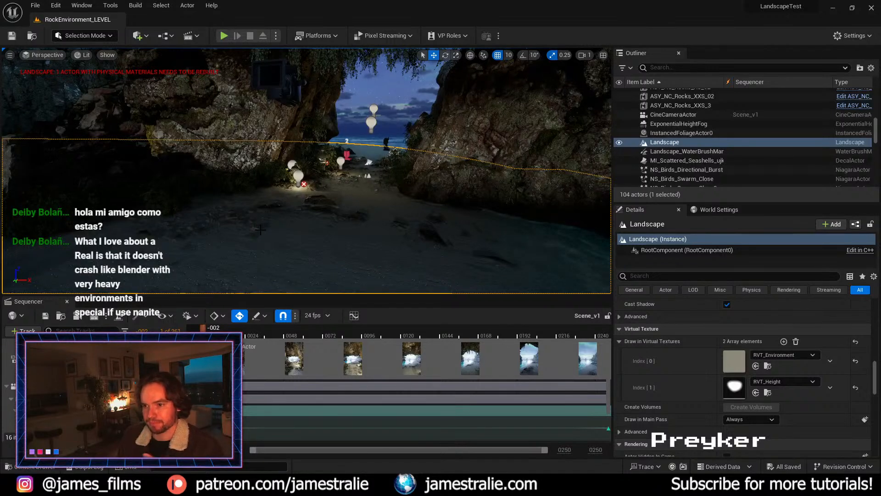
pyautogui.moveTo(327, 224); pyautogui.dragTo(333, 231, button='right')
pyautogui.click(419, 183)
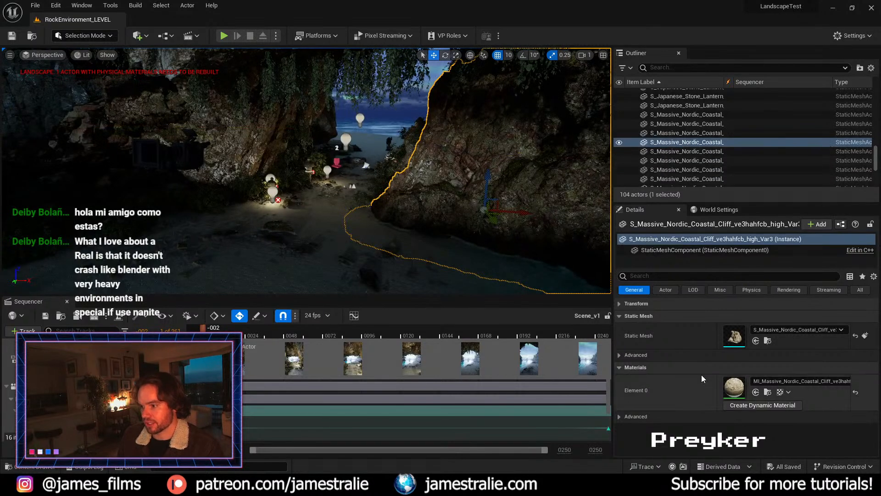
pyautogui.doubleClick(733, 388)
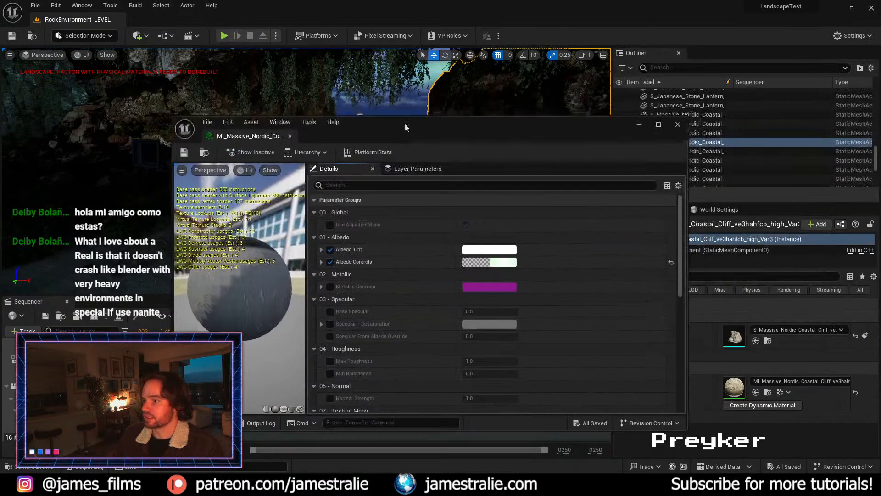
pyautogui.moveTo(405, 128); pyautogui.dragTo(473, 86)
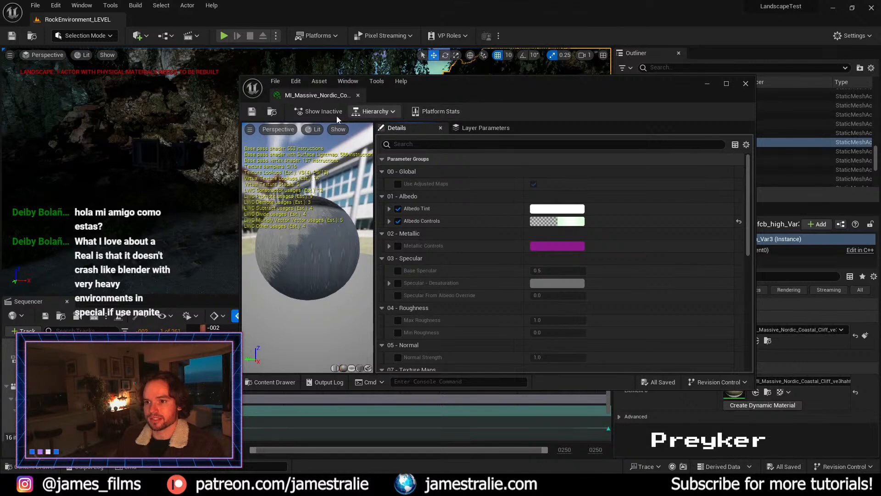
# Step: Open the cliff's parent material M_MS_Nordic_Default_Material and examine how its Runtime Virtual Texture sample feeds the SetMaterialAttributes and BlendMaterialAttributes nodes
pyautogui.click(366, 112)
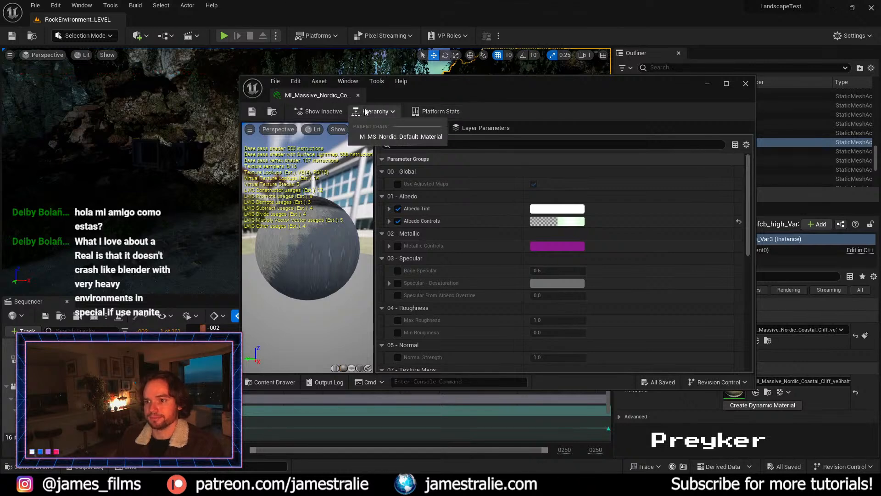
pyautogui.click(407, 137)
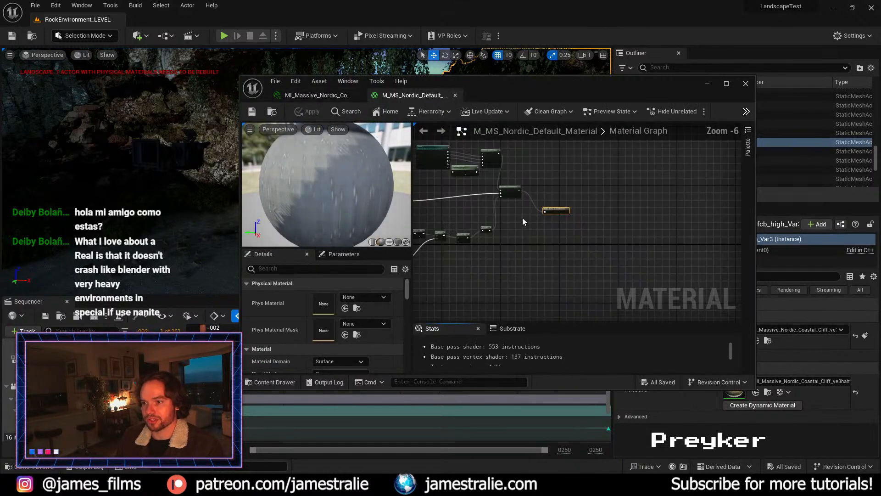
pyautogui.scroll(3, 526, 235)
pyautogui.scroll(3, 564, 250)
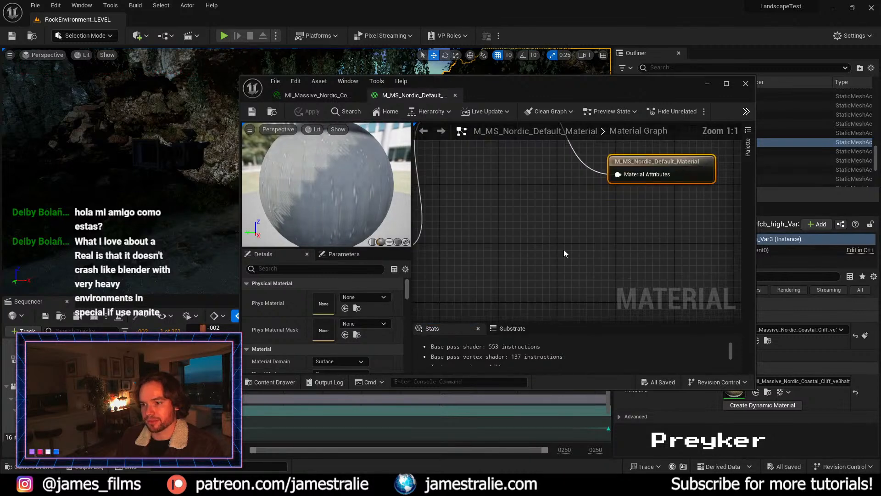
pyautogui.scroll(-6, 564, 249)
pyautogui.moveTo(528, 221); pyautogui.dragTo(500, 283, button='right')
pyautogui.scroll(2, 531, 222)
pyautogui.scroll(3, 520, 228)
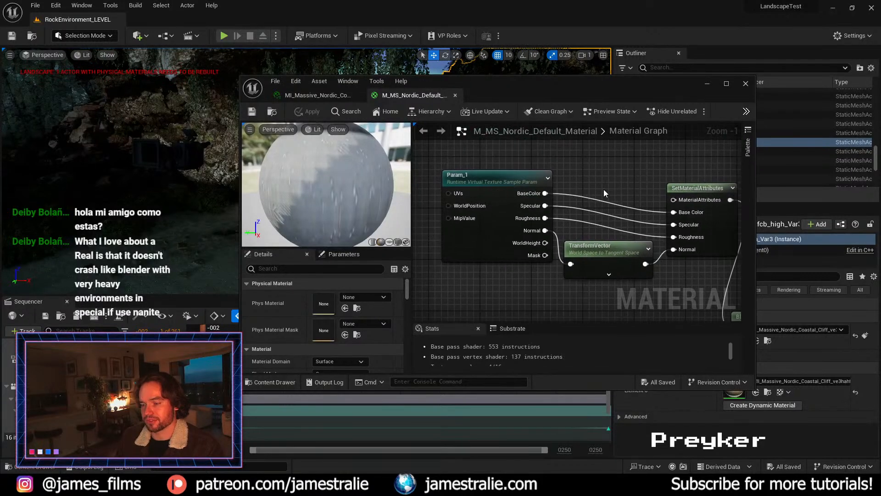
pyautogui.moveTo(604, 190); pyautogui.dragTo(546, 166, button='right')
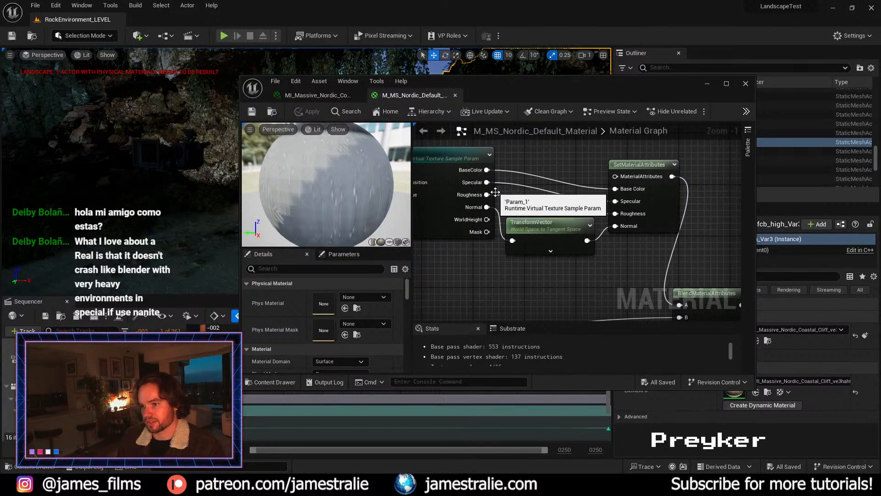
pyautogui.moveTo(560, 281); pyautogui.dragTo(531, 269, button='right')
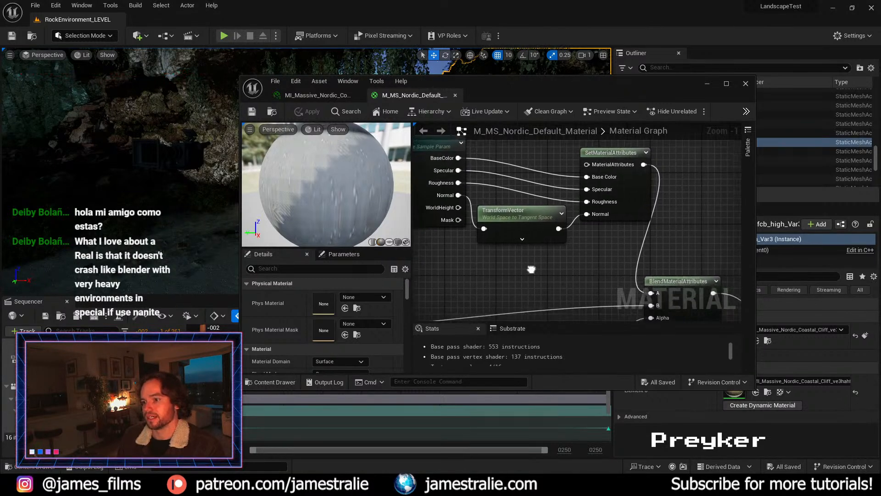
# Step: Inspect the TransformVector settings and the MF_ShoreWetness node, and close the material editor without applying changes
pyautogui.click(526, 215)
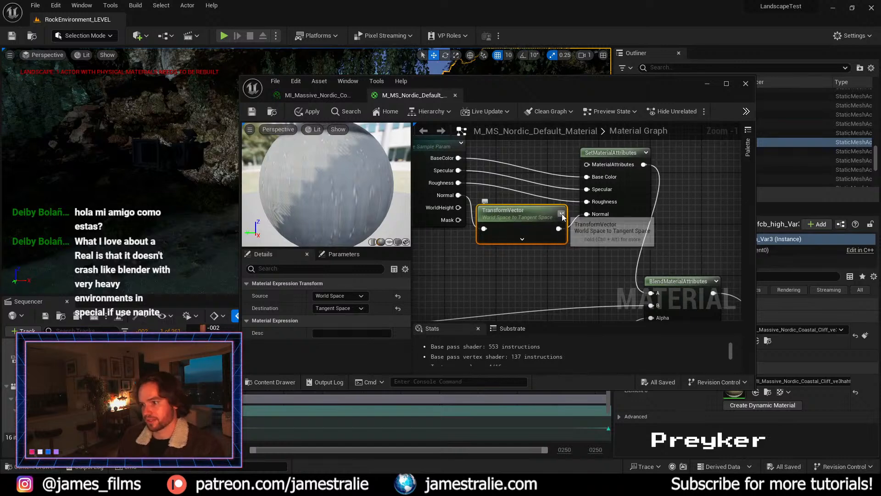
pyautogui.scroll(-4, 610, 256)
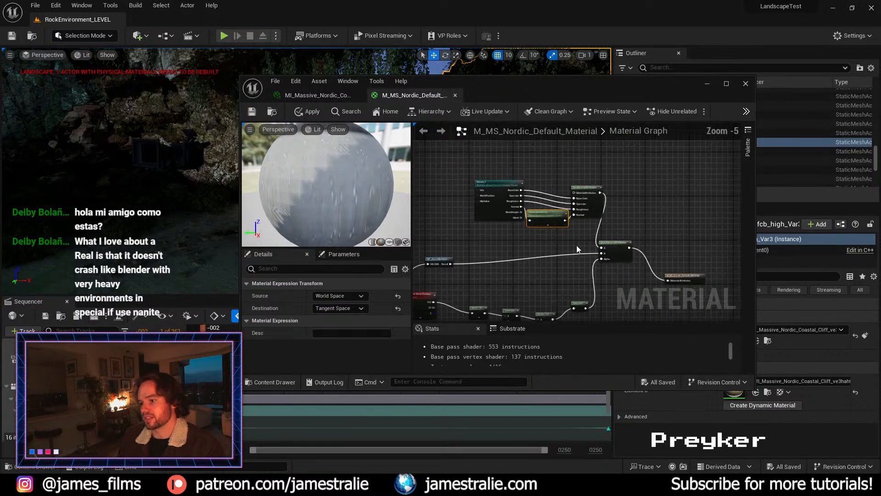
pyautogui.moveTo(453, 267); pyautogui.dragTo(490, 233, button='right')
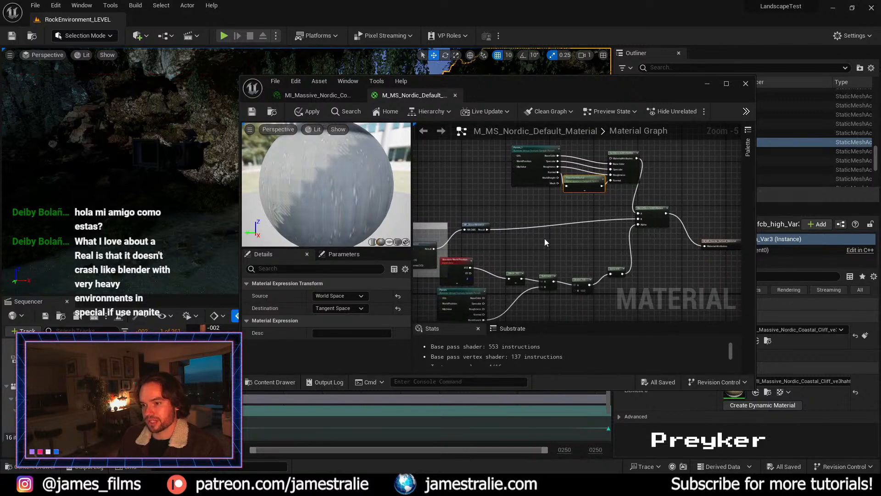
pyautogui.scroll(3, 498, 243)
pyautogui.scroll(2, 519, 237)
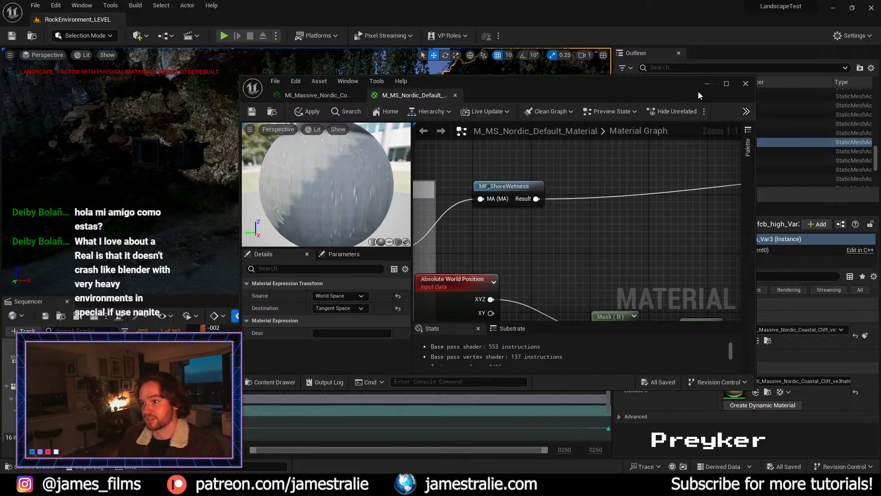
pyautogui.click(746, 84)
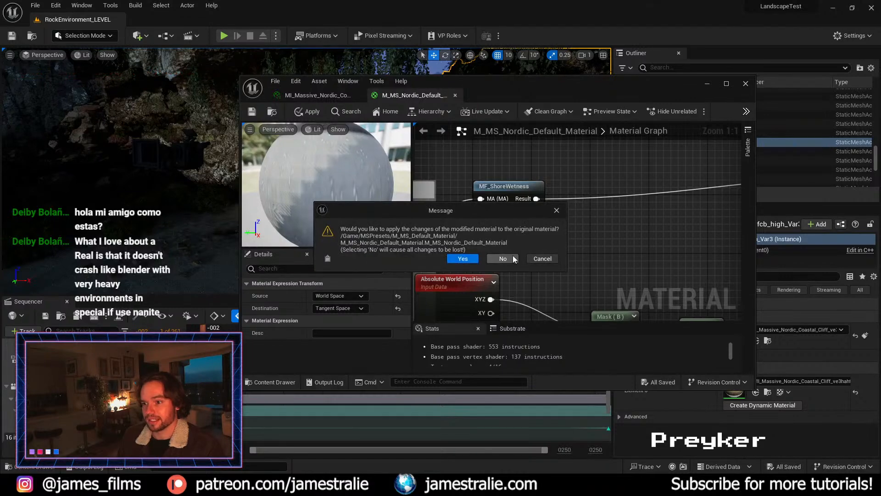
pyautogui.click(495, 261)
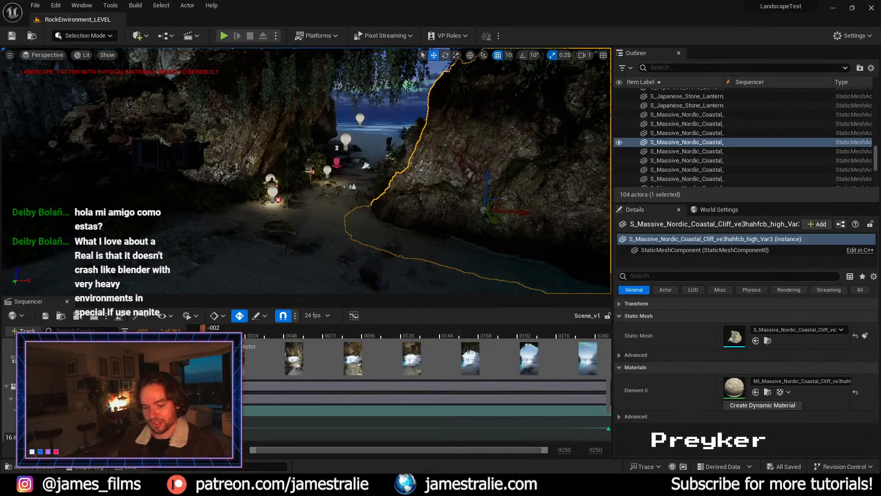
# Step: Examine the base of the selected coastal cliff where it meets the water, from close up and from farther away
pyautogui.moveTo(494, 260); pyautogui.dragTo(441, 280, button='right')
pyautogui.moveTo(323, 183); pyautogui.dragTo(323, 183, button='right')
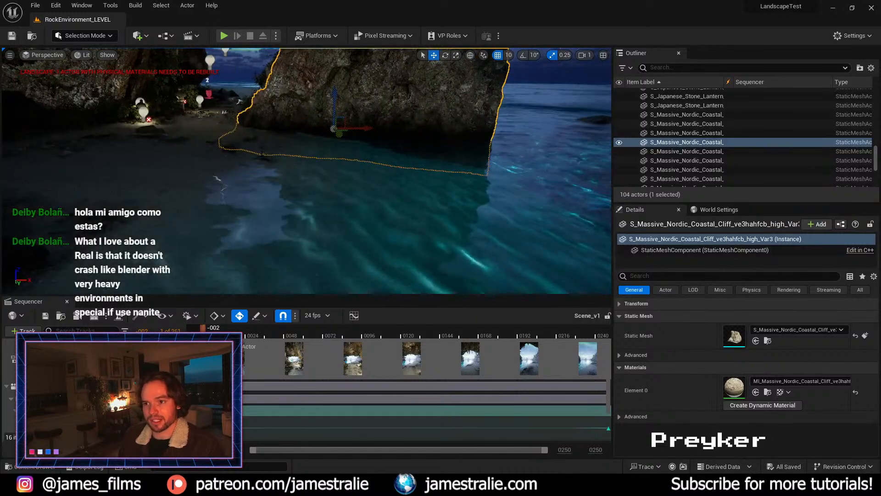
pyautogui.moveTo(359, 186); pyautogui.dragTo(359, 207, button='right')
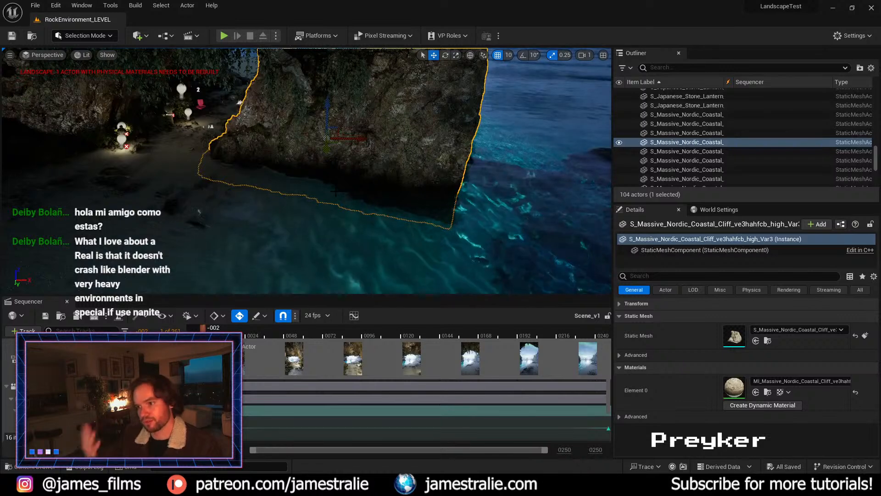
pyautogui.moveTo(344, 214)
pyautogui.mouseDown(button='right')
pyautogui.moveTo(374, 159)
pyautogui.moveTo(333, 222)
pyautogui.mouseUp(button='right')
pyautogui.scroll(5, 369, 168)
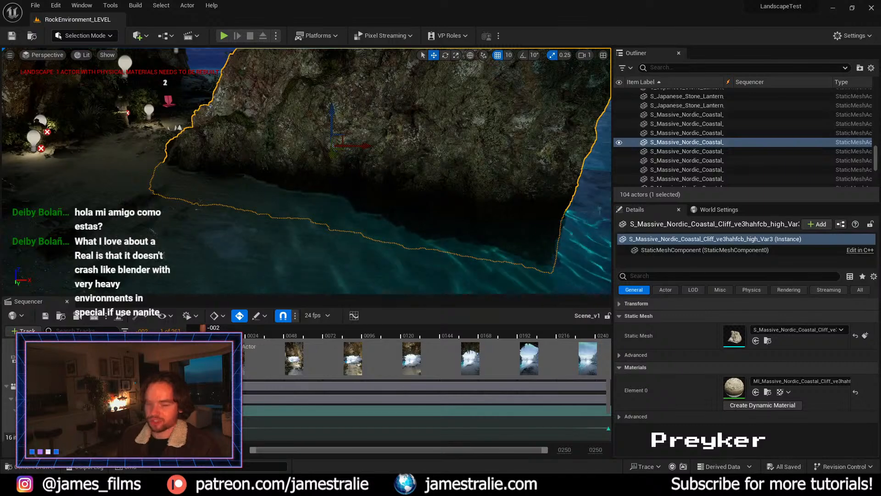
pyautogui.scroll(-5, 313, 195)
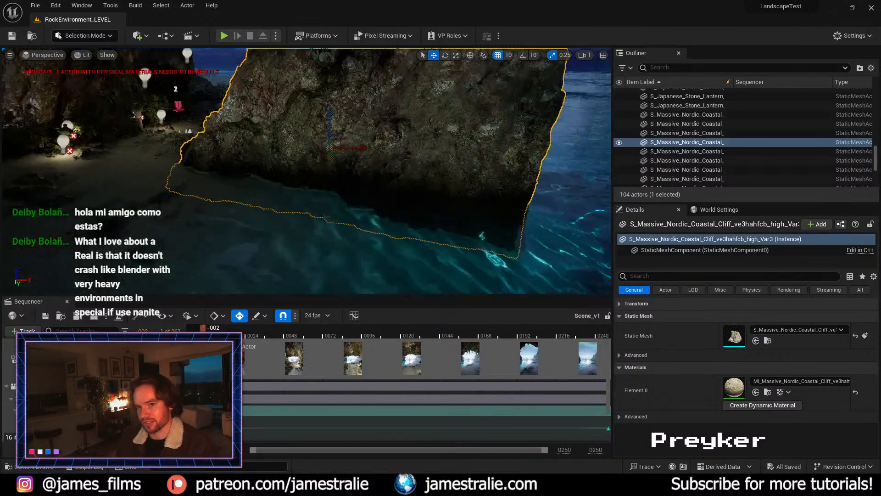
pyautogui.scroll(-3, 313, 195)
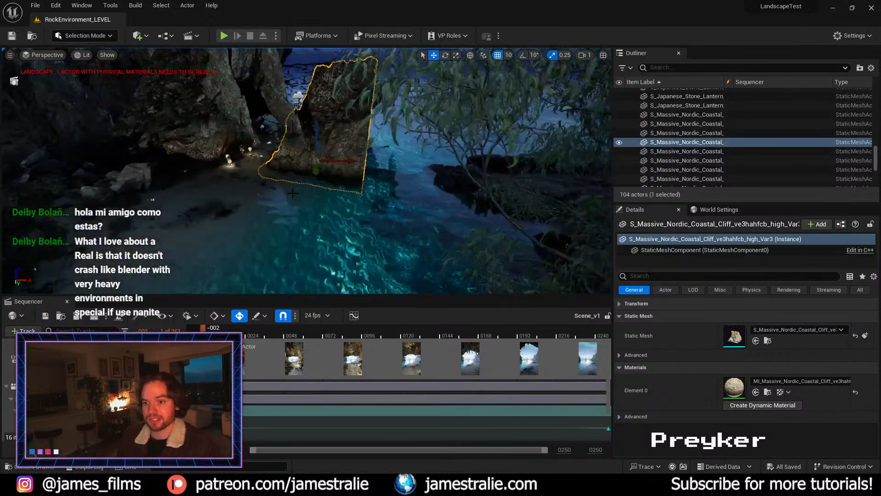
pyautogui.keyDown('alt'); pyautogui.moveTo(313, 194); pyautogui.dragTo(293, 237); pyautogui.keyUp('alt')
pyautogui.scroll(3, 314, 237)
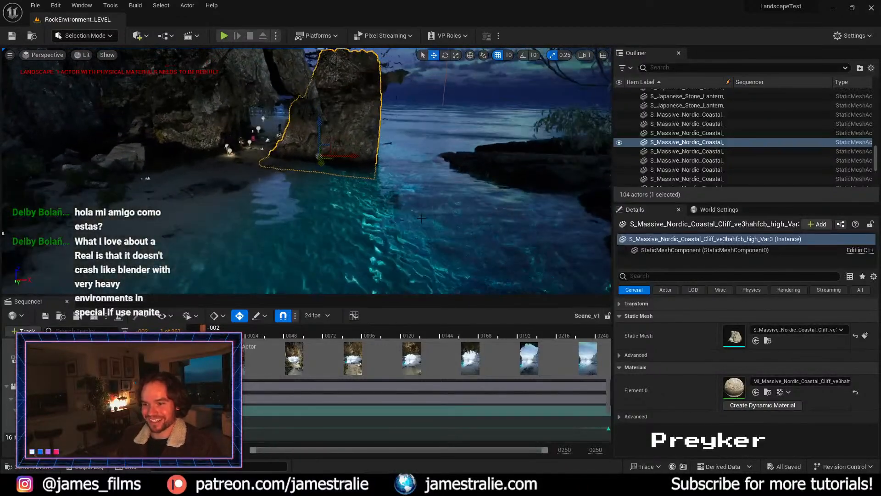
# Step: Select the WaterBodyOcean actor and review its wave, lighting, physics, LOD and collision settings
pyautogui.click(431, 216)
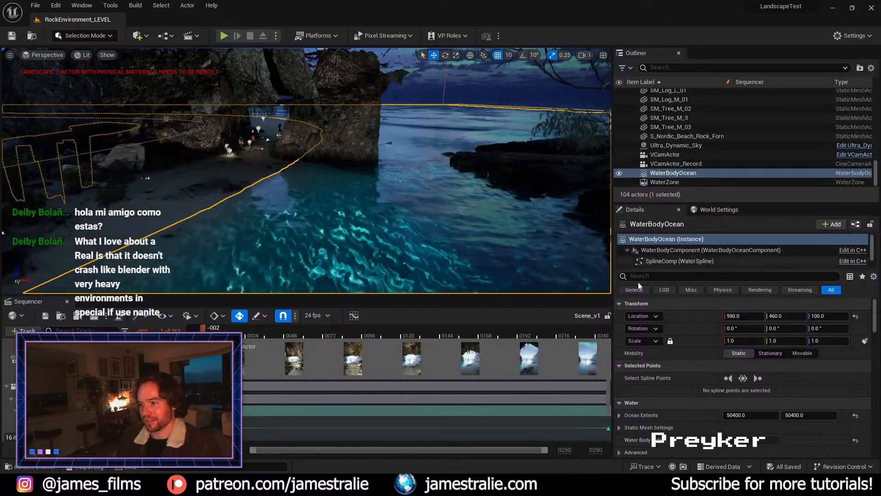
pyautogui.scroll(-6, 703, 362)
pyautogui.scroll(-10, 694, 364)
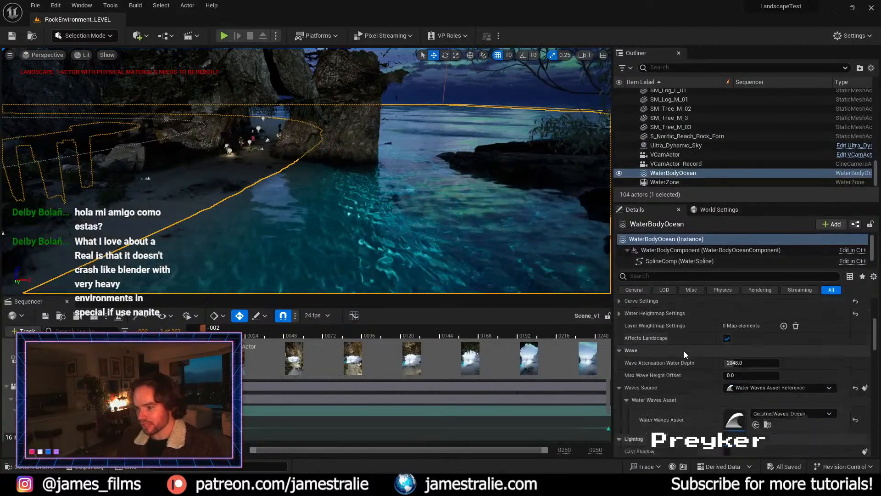
pyautogui.scroll(-2, 691, 346)
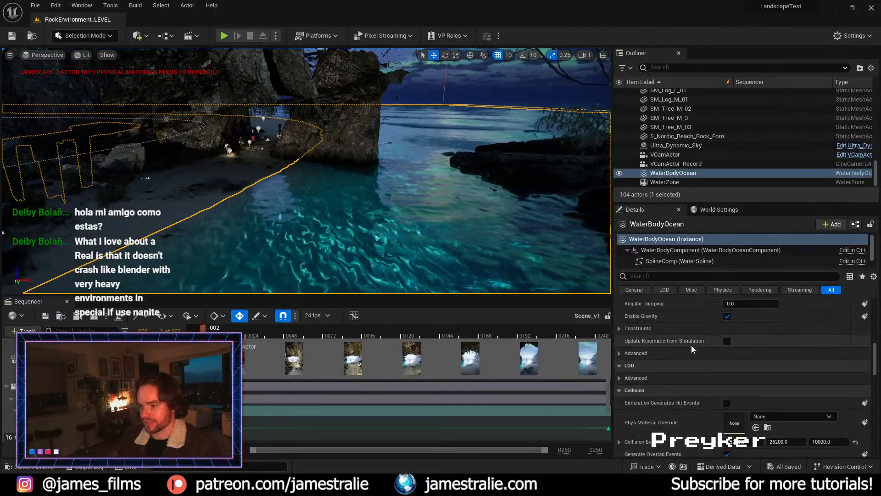
pyautogui.scroll(5, 676, 333)
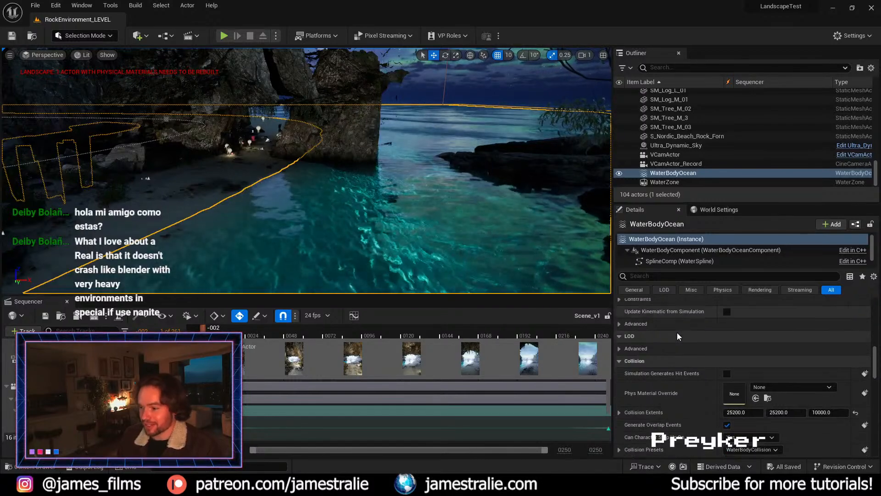
pyautogui.scroll(15, 676, 345)
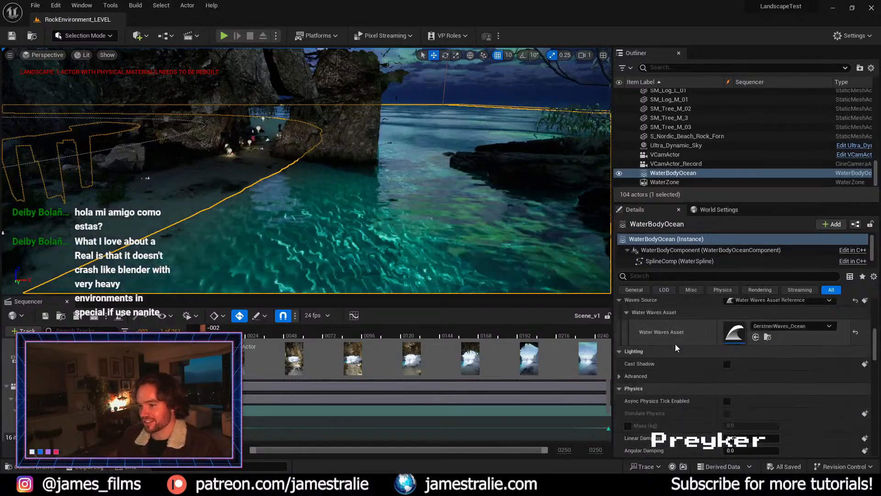
pyautogui.scroll(3, 675, 343)
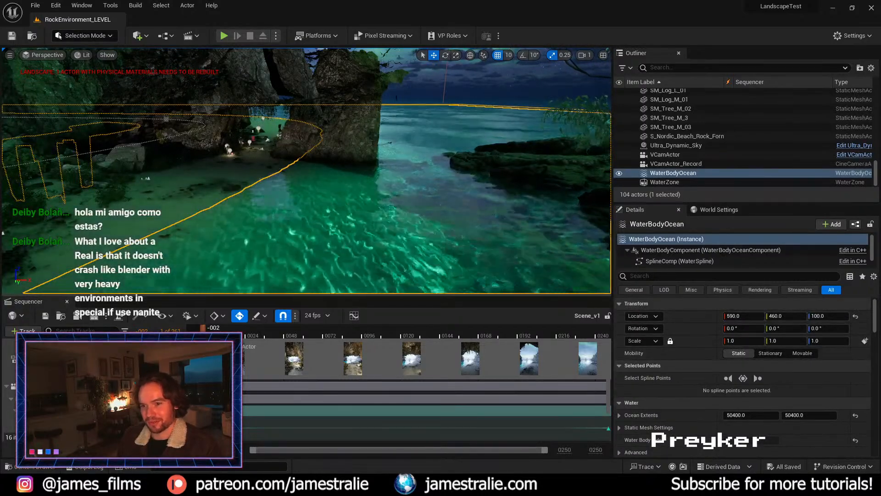
# Step: Examine the ocean's shoreline along the beach and the rock arch from above and from water level
pyautogui.keyDown('alt'); pyautogui.moveTo(356, 221); pyautogui.dragTo(281, 199); pyautogui.keyUp('alt')
pyautogui.scroll(3, 281, 200)
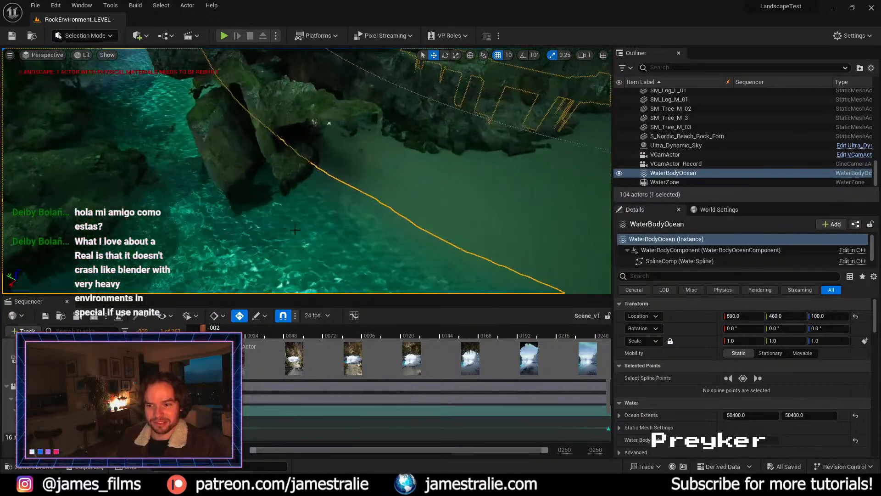
pyautogui.moveTo(383, 239)
pyautogui.keyDown('alt'); pyautogui.mouseDown()
pyautogui.moveTo(364, 252)
pyautogui.moveTo(366, 232)
pyautogui.moveTo(376, 230)
pyautogui.mouseUp(); pyautogui.keyUp('alt')
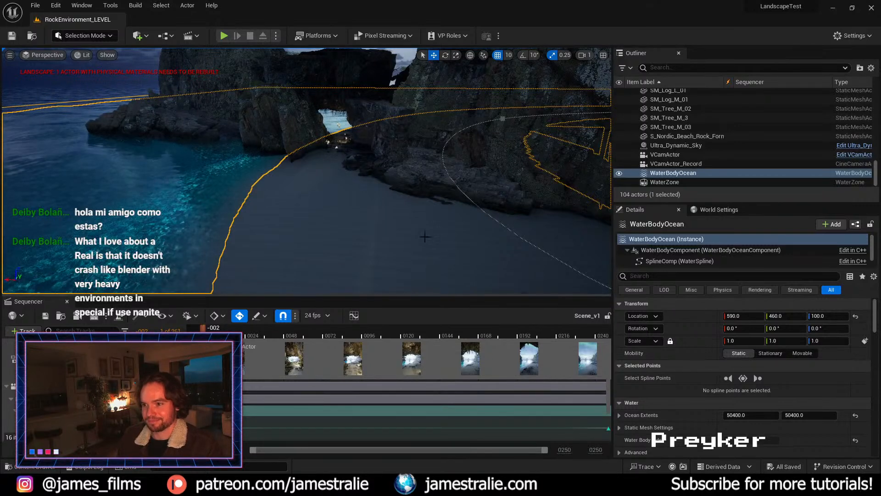
pyautogui.moveTo(270, 205); pyautogui.dragTo(304, 201, button='right')
pyautogui.scroll(-1, 304, 201)
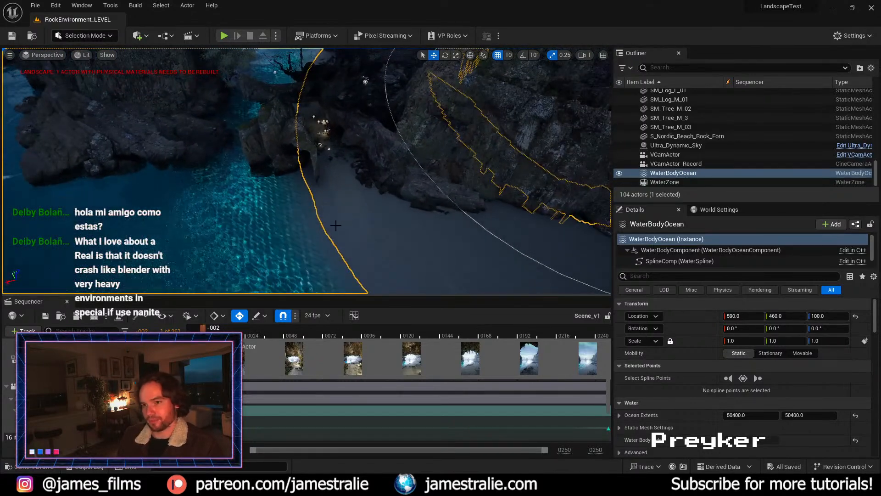
pyautogui.moveTo(336, 225); pyautogui.dragTo(336, 195, button='right')
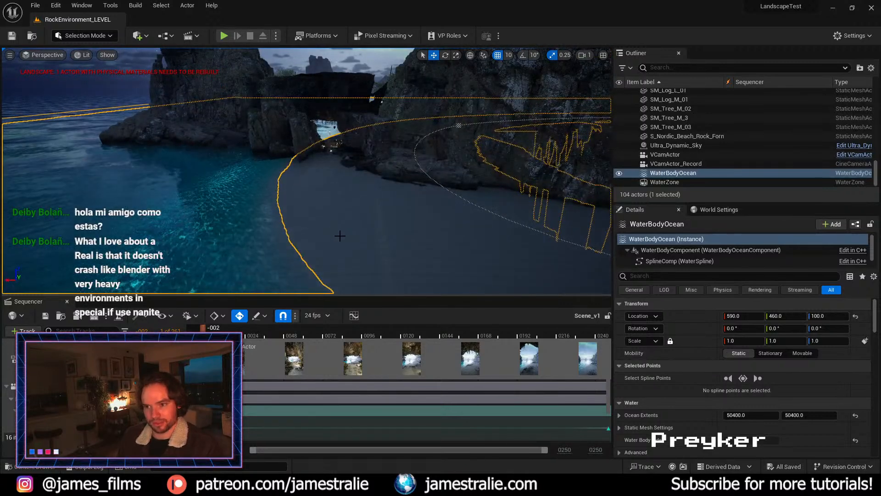
pyautogui.scroll(4, 327, 242)
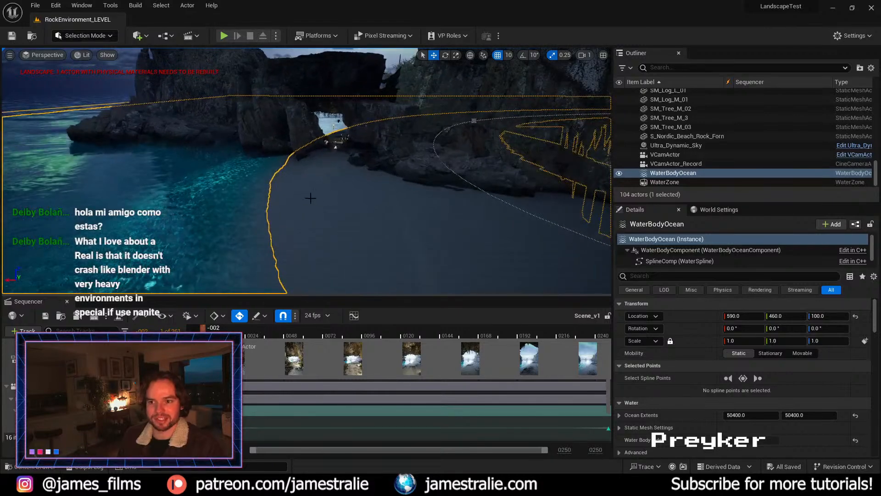
pyautogui.scroll(-3, 340, 192)
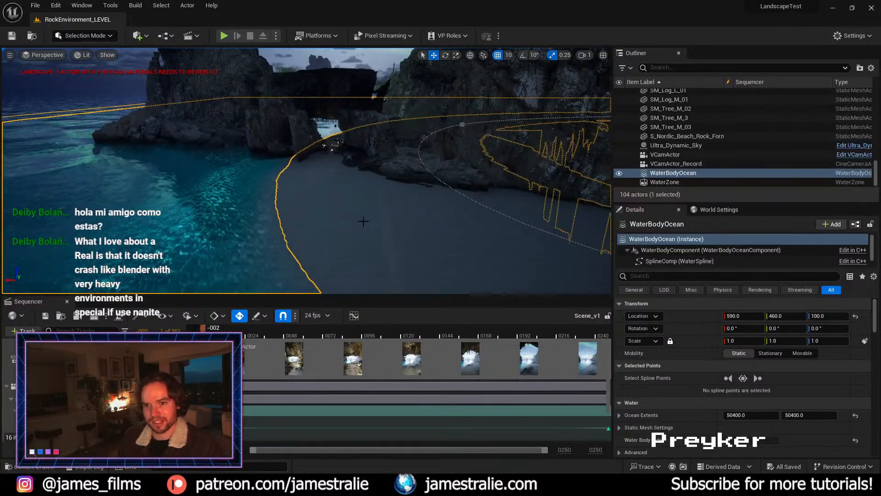
pyautogui.keyDown('alt'); pyautogui.moveTo(344, 211); pyautogui.dragTo(364, 229); pyautogui.keyUp('alt')
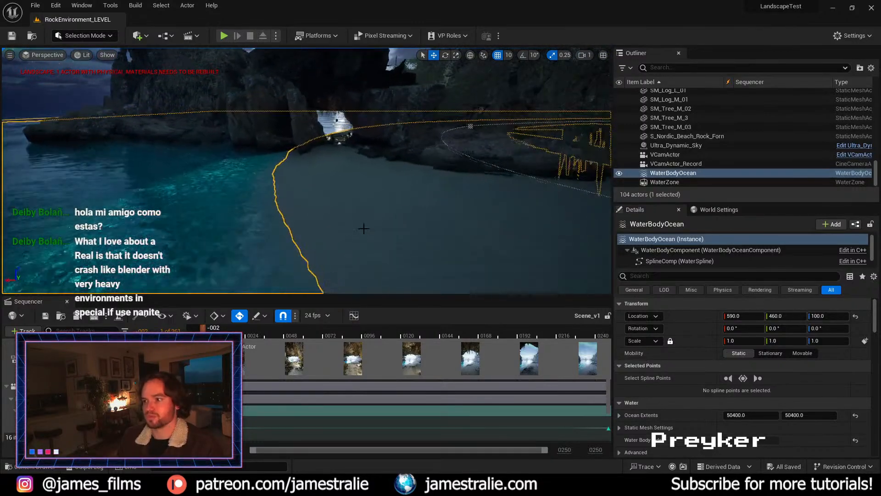
# Step: Find the massive Nordic coastal cliff meshes in the level's actor list and view the whole beach from farther back
pyautogui.scroll(2, 712, 174)
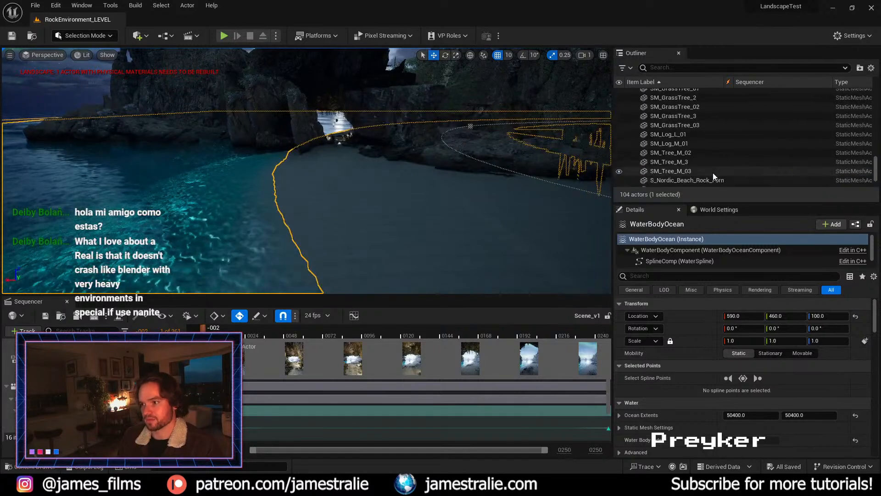
pyautogui.scroll(-3, 705, 172)
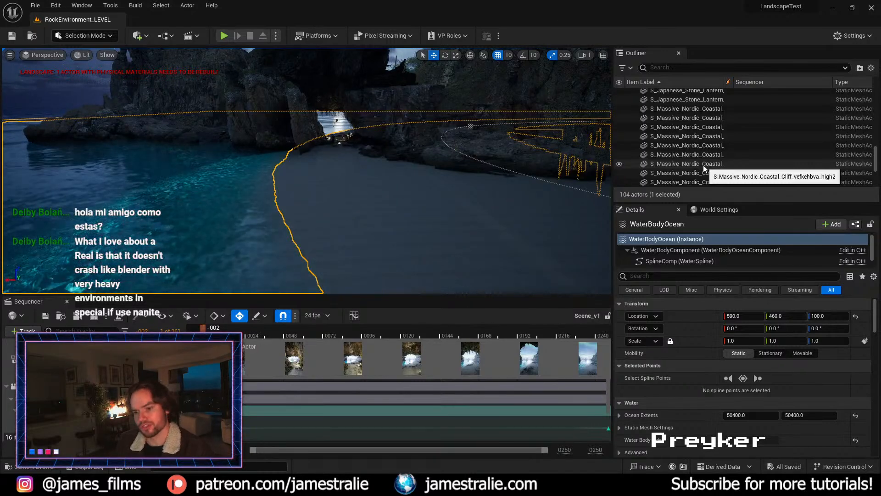
pyautogui.scroll(-3, 382, 182)
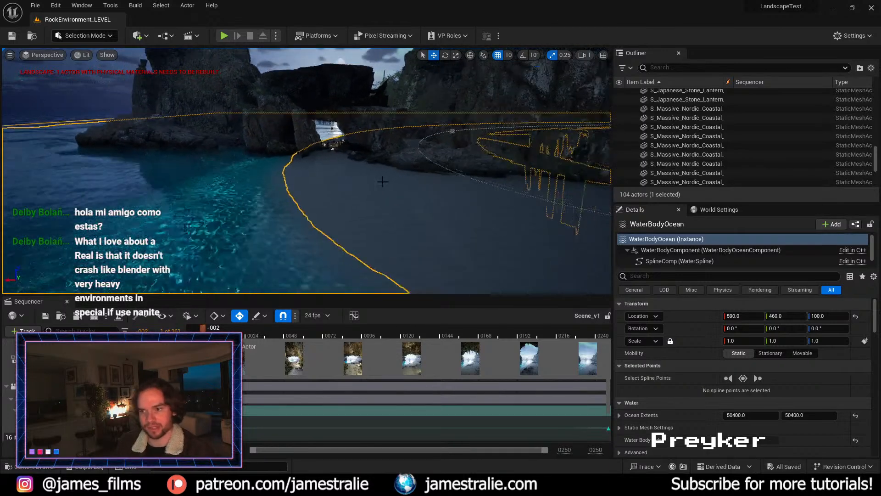
pyautogui.scroll(-2, 390, 177)
pyautogui.scroll(-3, 390, 176)
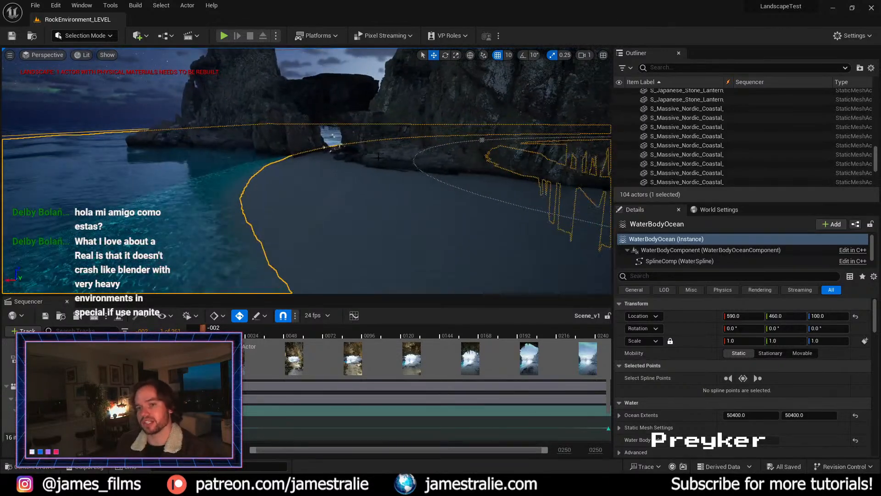
# Step: Select the ASY_NC_Cliff_XXL_8 cliff beside the beach, frame it in the viewport and examine its rock detail up close
pyautogui.click(373, 157)
pyautogui.moveTo(373, 157); pyautogui.dragTo(378, 173, button='right')
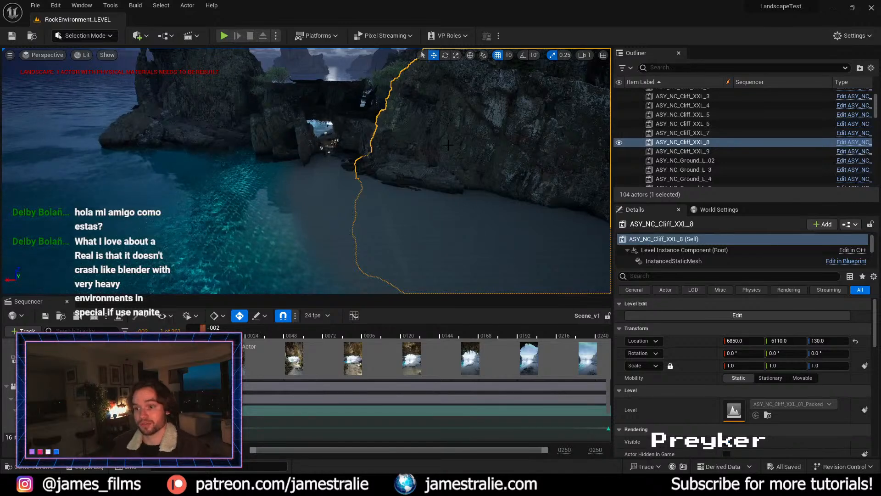
pyautogui.press('f')
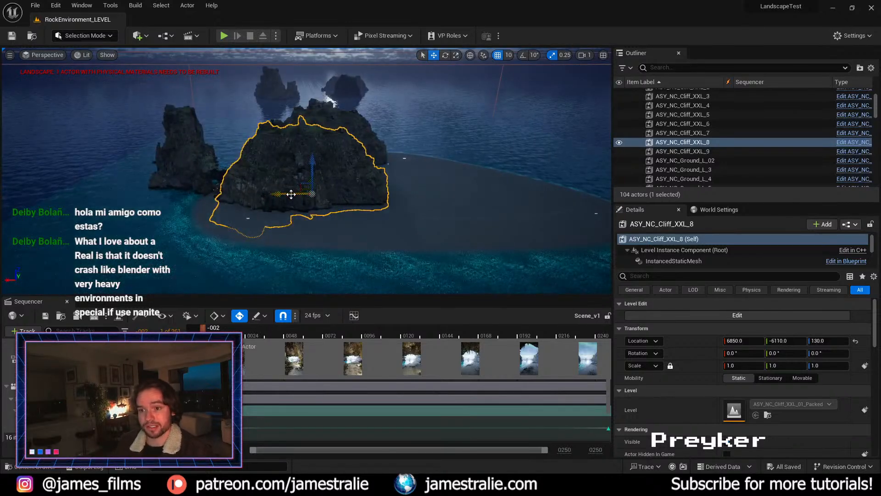
pyautogui.scroll(5, 291, 194)
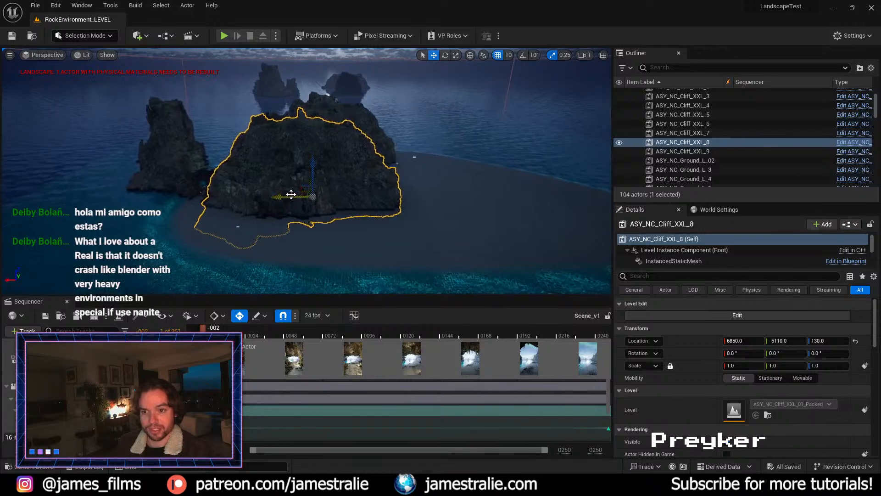
pyautogui.scroll(5, 291, 194)
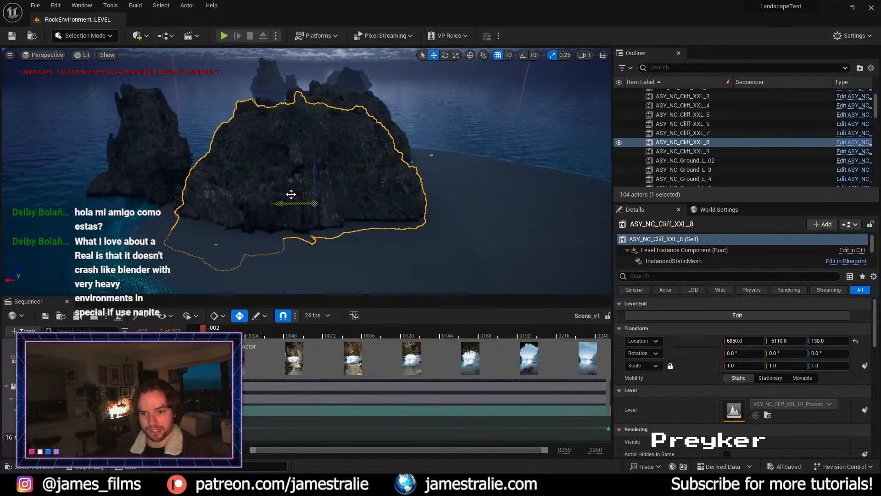
pyautogui.scroll(5, 291, 194)
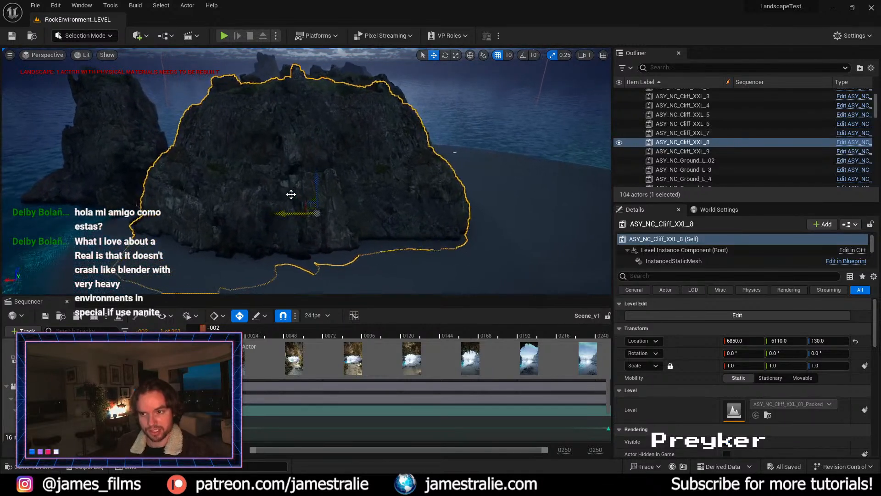
pyautogui.scroll(5, 291, 195)
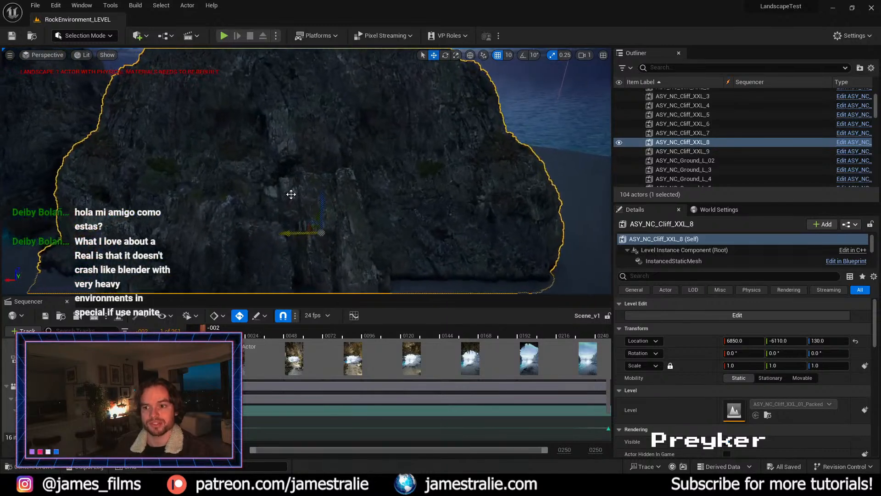
pyautogui.scroll(5, 291, 194)
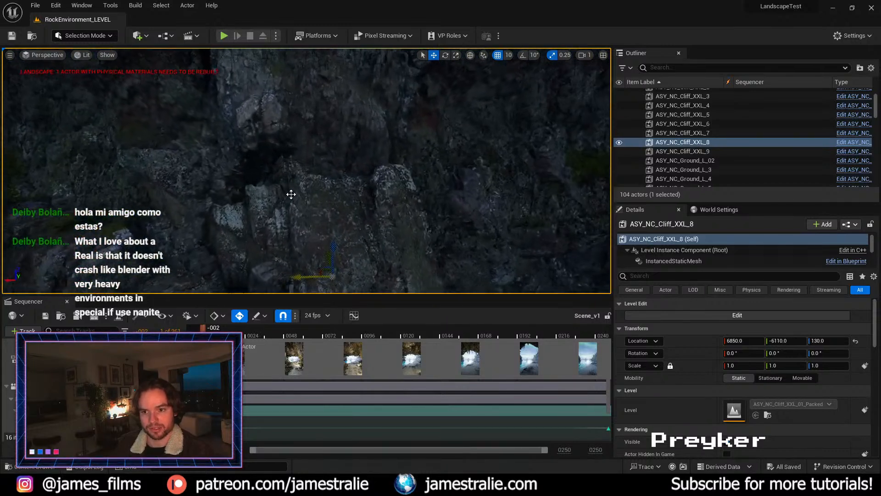
pyautogui.scroll(2, 291, 194)
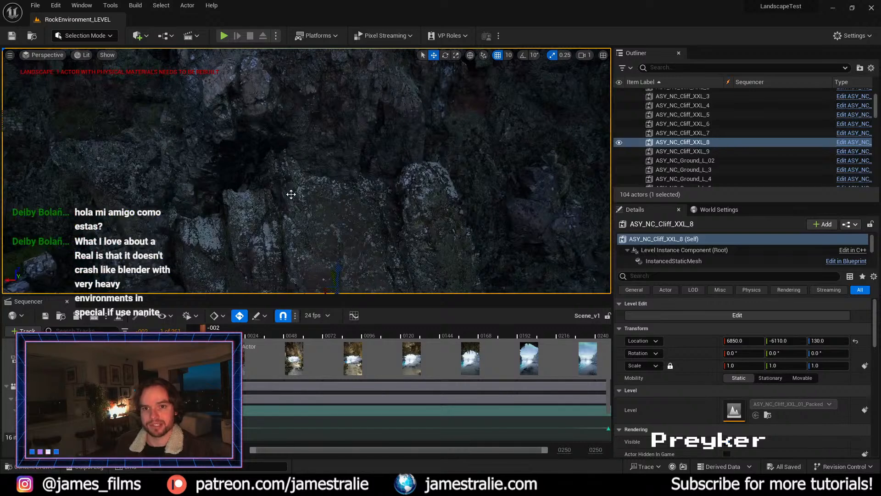
# Step: Review the viewport's show flags, including the Nanite options
pyautogui.click(112, 57)
pyautogui.click(112, 58)
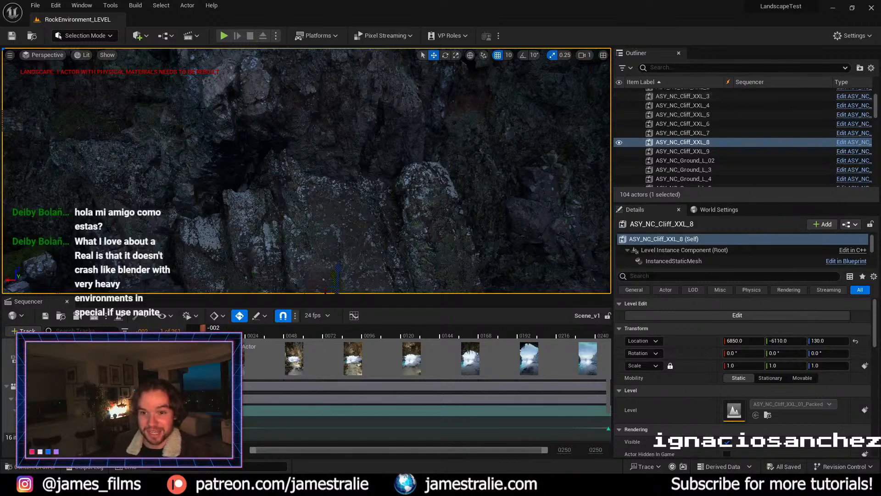
pyautogui.click(107, 55)
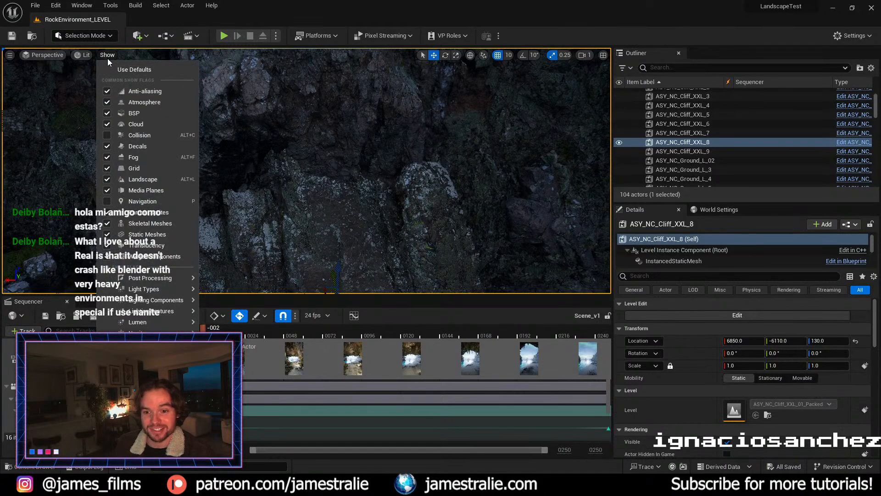
pyautogui.moveTo(177, 334)
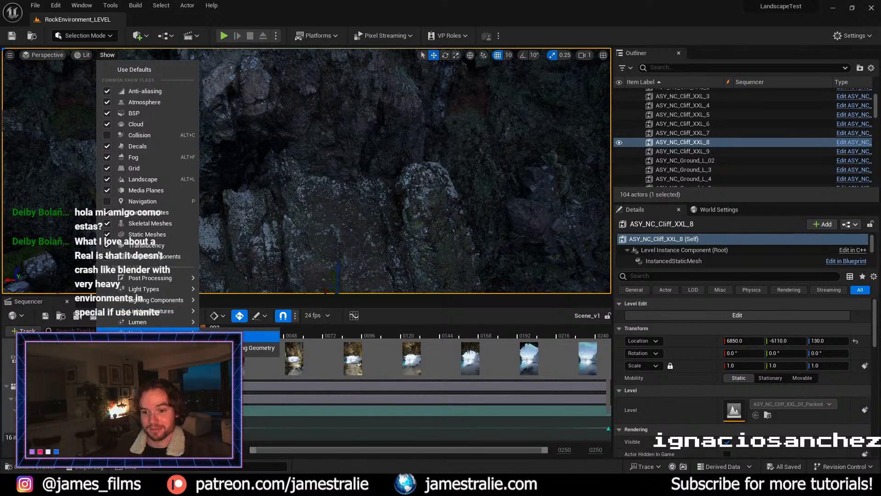
pyautogui.click(359, 177)
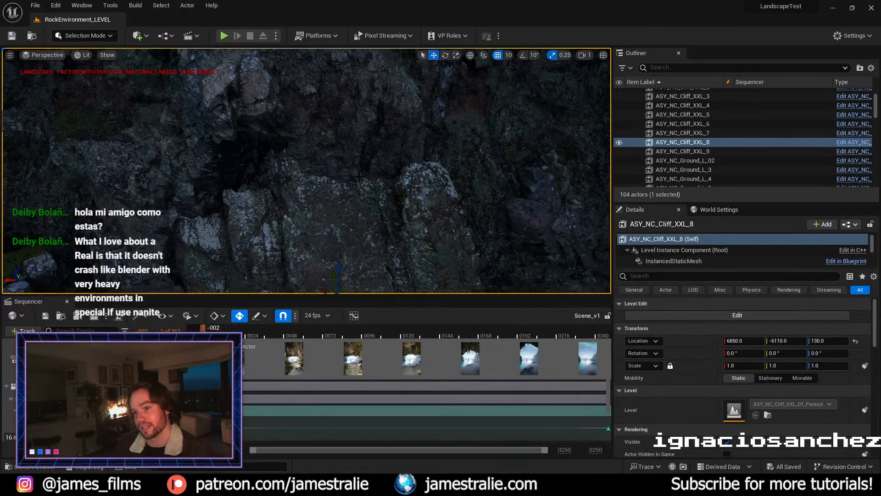
# Step: Examine the selected cliff from farther back, including its base along the beach and the sea stacks beyond
pyautogui.scroll(-10, 359, 177)
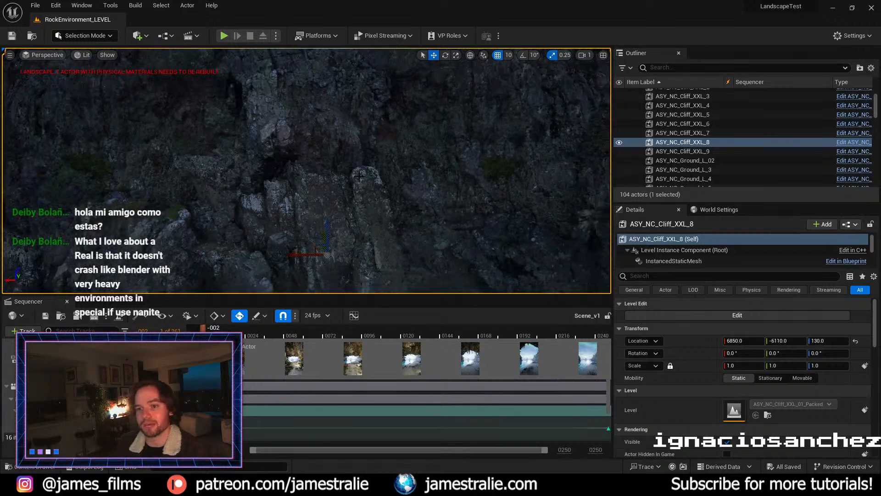
pyautogui.scroll(-8, 359, 177)
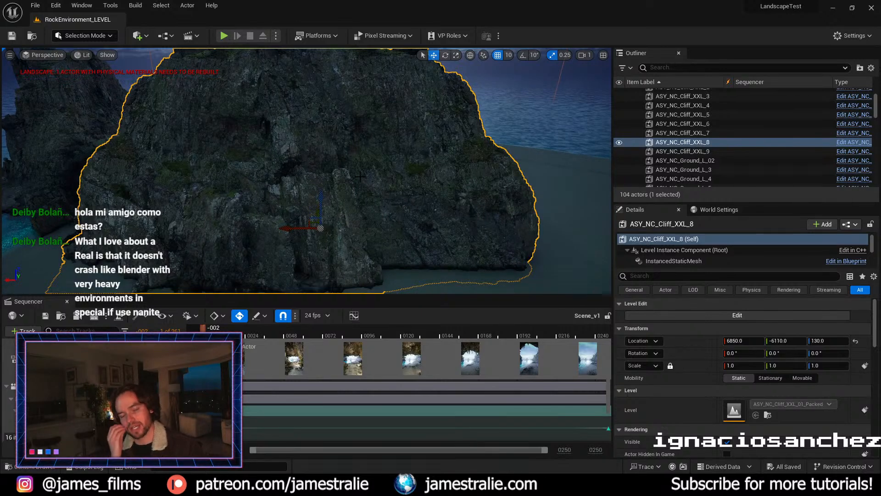
pyautogui.press('d')
pyautogui.moveTo(309, 213); pyautogui.dragTo(446, 79, button='right')
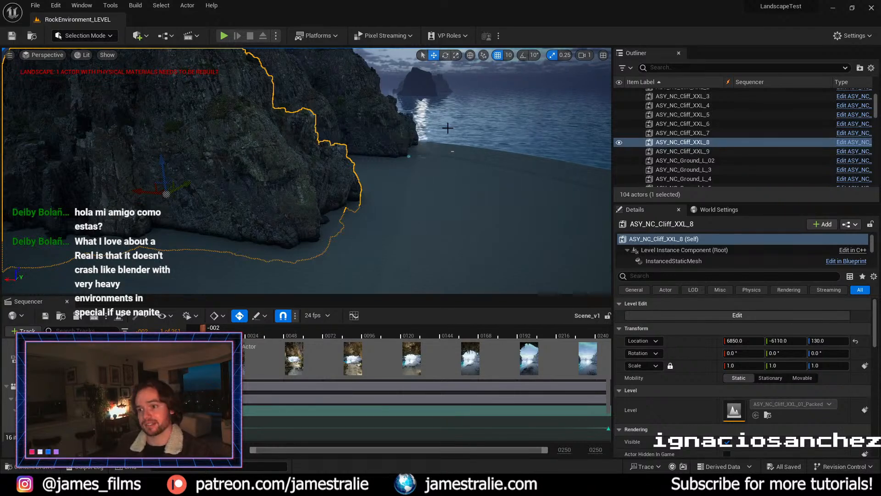
pyautogui.moveTo(447, 128); pyautogui.dragTo(416, 133, button='right')
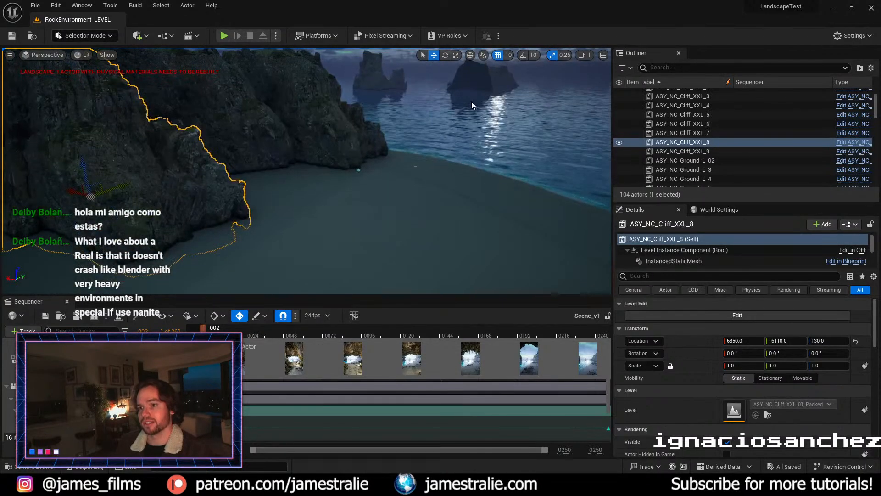
pyautogui.moveTo(472, 101); pyautogui.dragTo(411, 85, button='right')
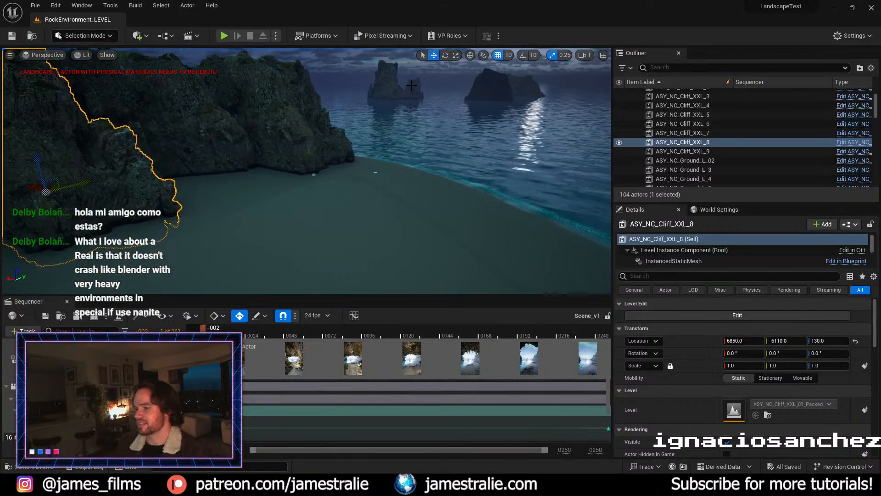
pyautogui.press('XF86AudioLowerVolume')
pyautogui.press('XF86AudioLowerVolume')
pyautogui.press('XF86AudioLowerVolume')
pyautogui.press('XF86AudioLowerVolume')
pyautogui.press('XF86AudioLowerVolume')
pyautogui.press('XF86AudioLowerVolume')
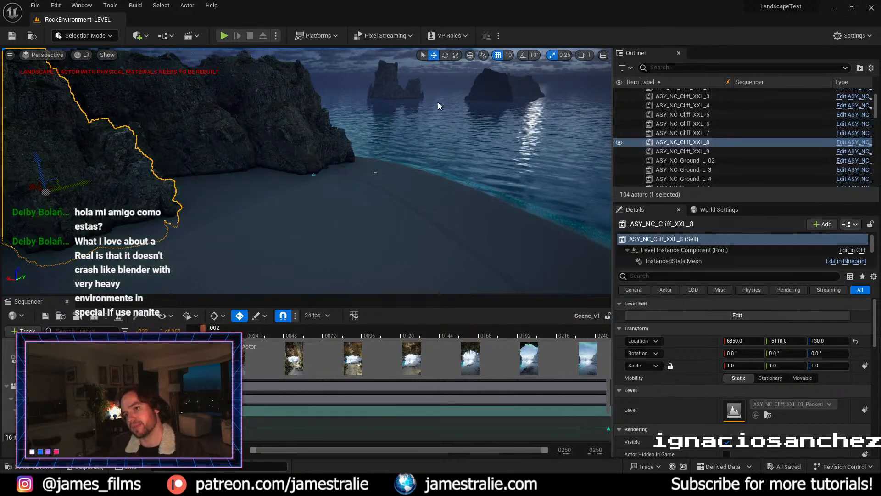
# Step: Close the Sequencer and open the Huge_Nordic_Coastal_Cliff_ulkiejkva folder under Megascans 3D_Assets
pyautogui.click(67, 302)
pyautogui.click(32, 467)
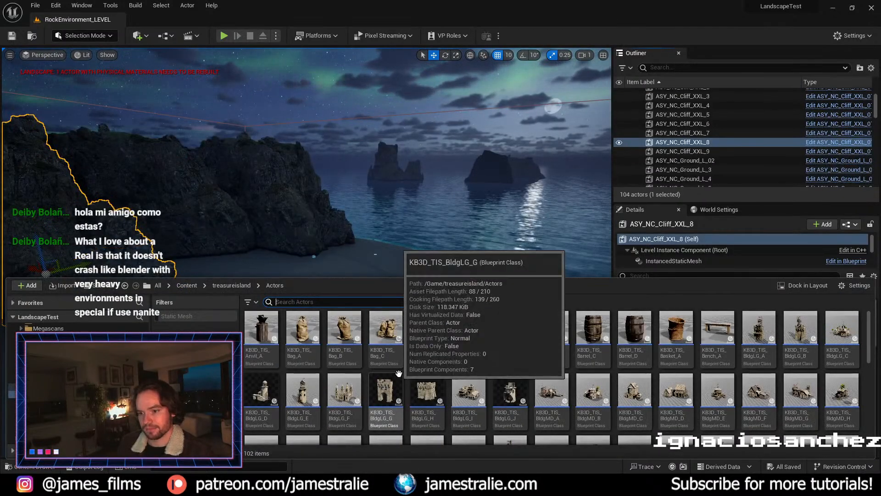
pyautogui.click(188, 286)
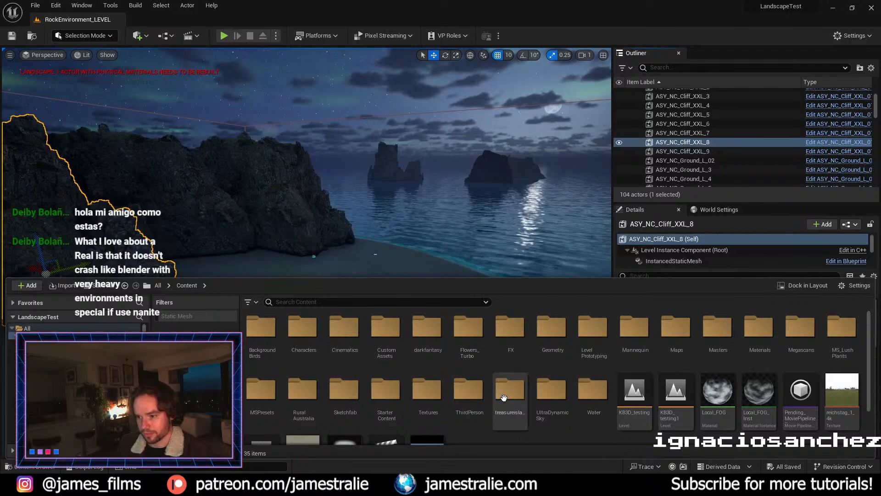
pyautogui.doubleClick(800, 329)
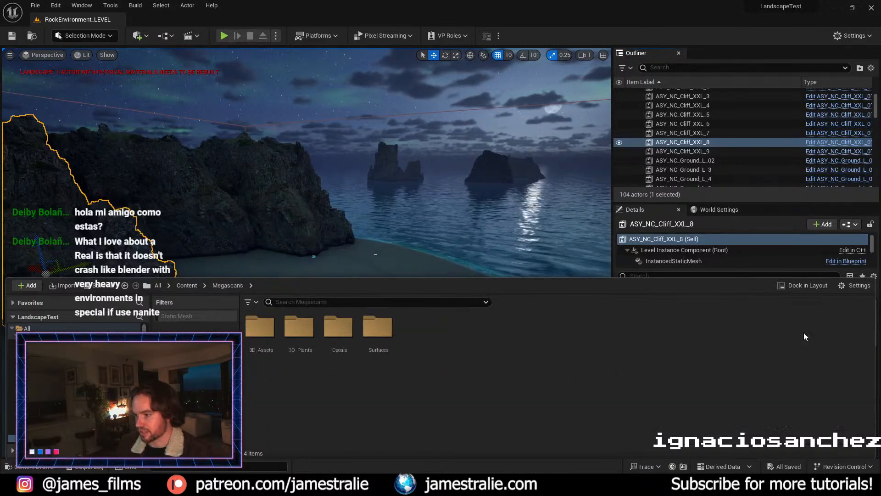
pyautogui.doubleClick(260, 327)
pyautogui.doubleClick(394, 337)
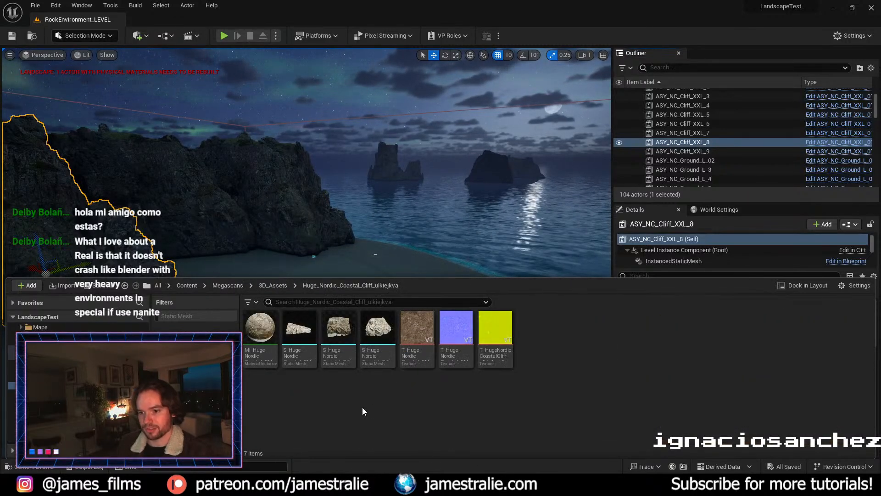
# Step: Check the Nanite options of the S_Huge_Nordic_Coastal_Cliff_ulkiejkva_high_Var1 static mesh without changing them
pyautogui.click(294, 329)
pyautogui.rightClick(294, 331)
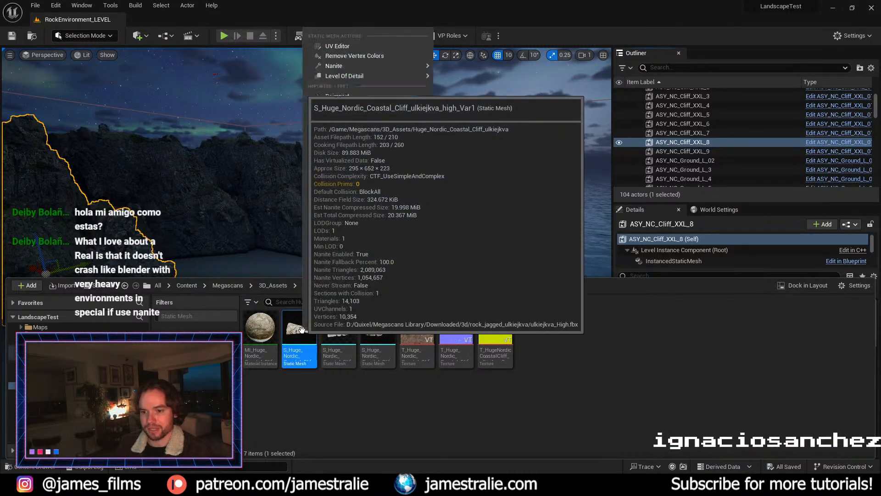
pyautogui.moveTo(406, 66)
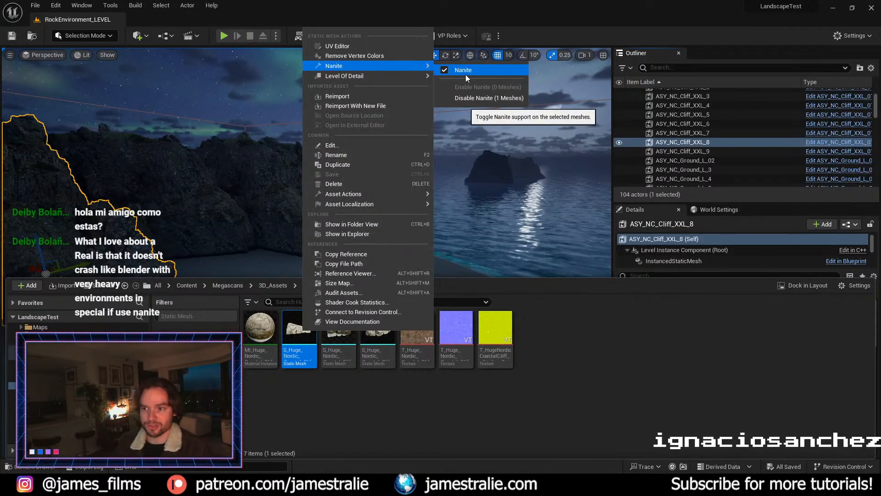
pyautogui.click(561, 26)
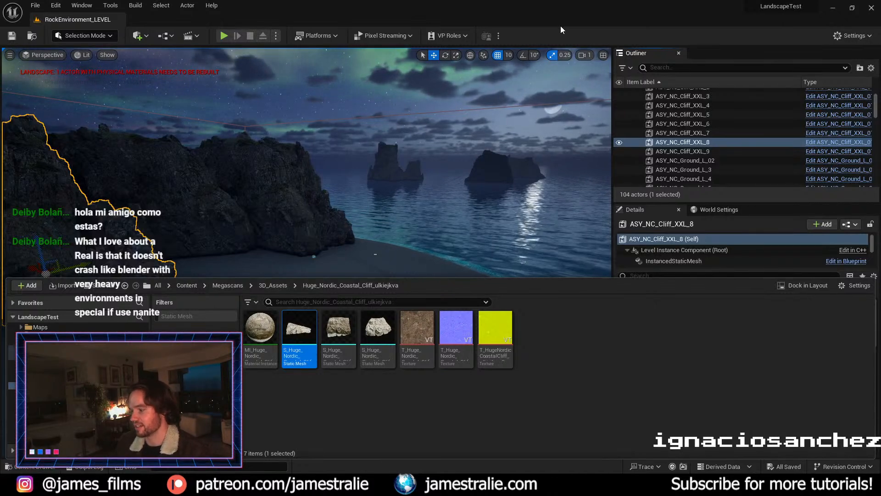
# Step: Check the viewport's frame rate with the Show FPS display and switch the display off again
pyautogui.click(9, 54)
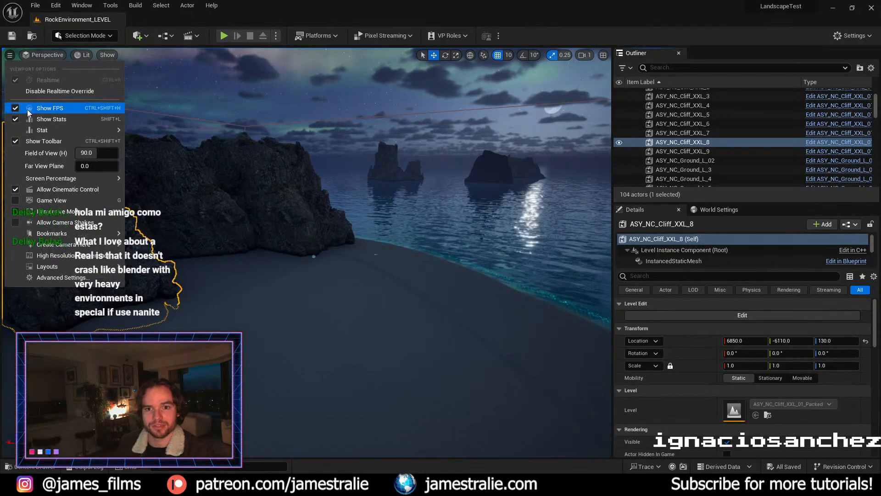
pyautogui.click(255, 4)
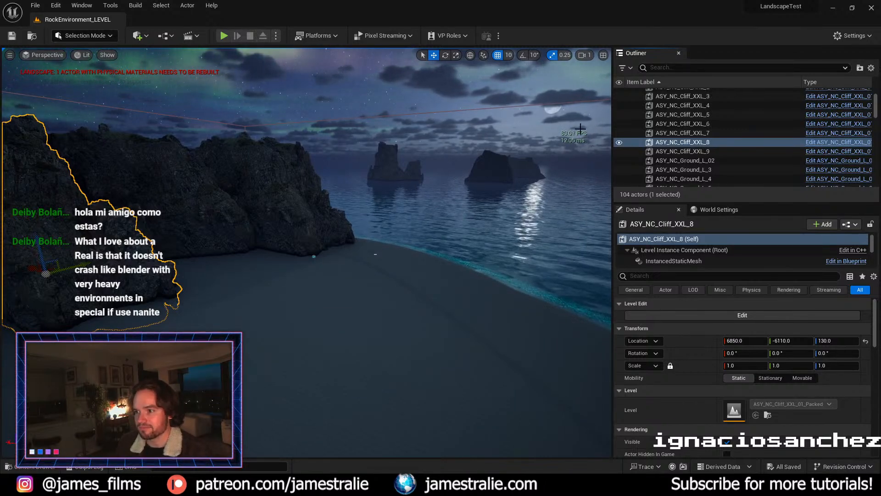
pyautogui.click(106, 56)
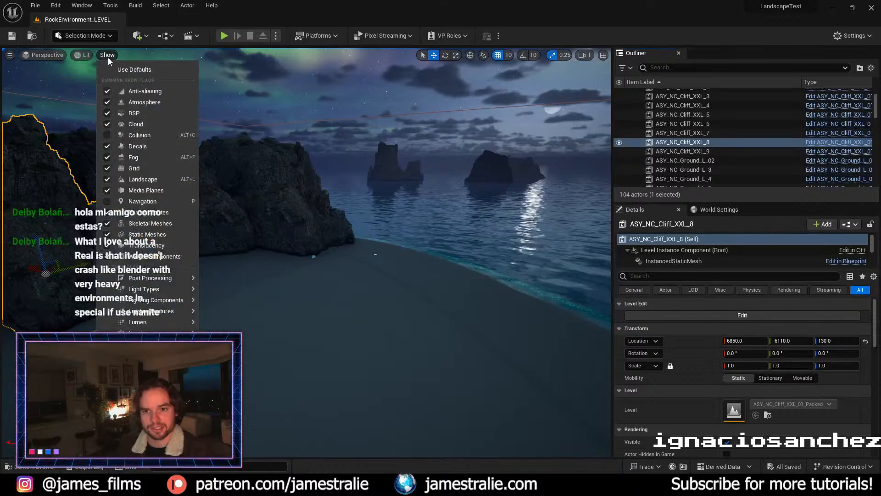
pyautogui.click(12, 55)
pyautogui.click(12, 55)
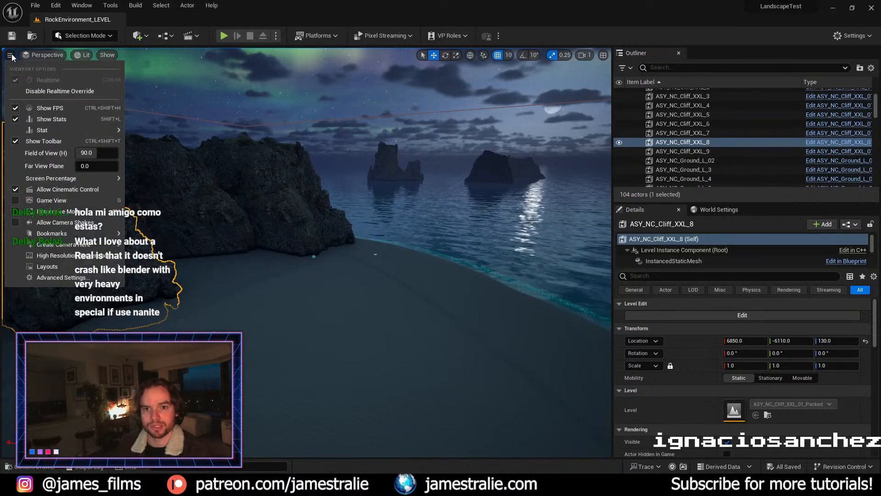
pyautogui.click(16, 108)
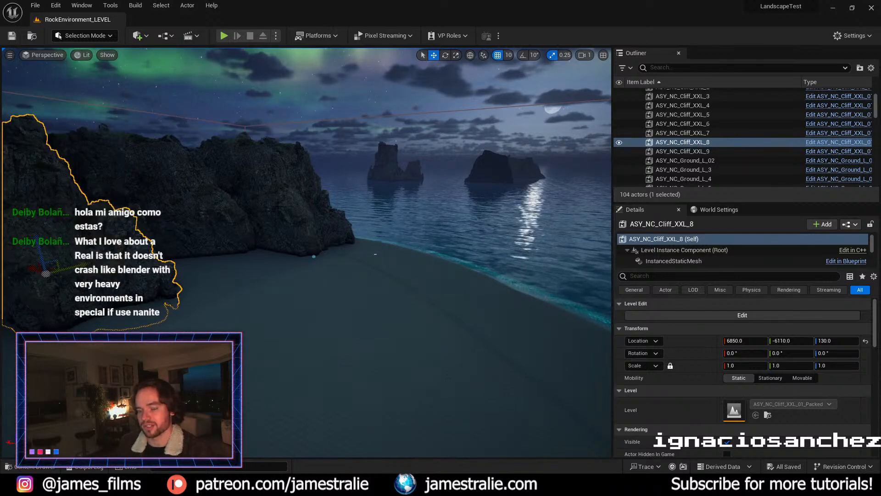
# Step: Examine the cliffs around the beach from above and from the water, ending on the selected cliff
pyautogui.press('e')
pyautogui.moveTo(298, 217)
pyautogui.mouseDown(button='right')
pyautogui.moveTo(289, 215)
pyautogui.moveTo(279, 239)
pyautogui.moveTo(296, 216)
pyautogui.mouseUp(button='right')
pyautogui.press('q')
pyautogui.press('e')
pyautogui.press('s')
pyautogui.press('a')
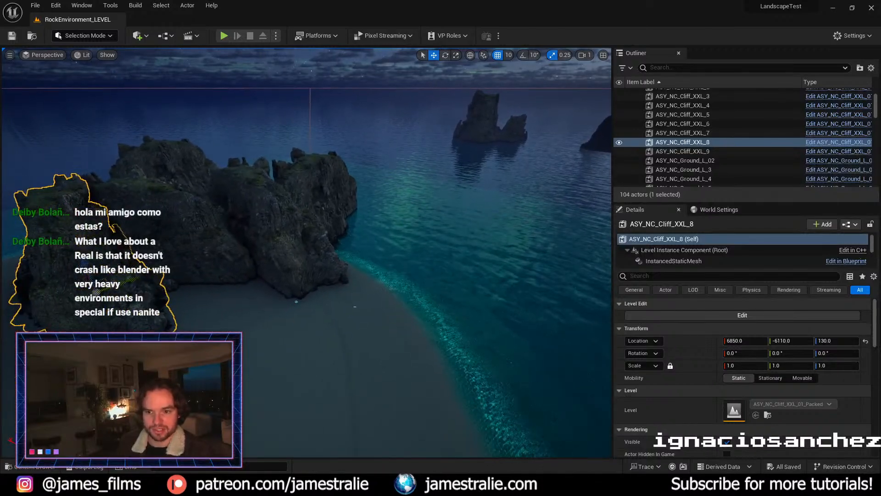
pyautogui.press('a')
pyautogui.moveTo(83, 202); pyautogui.dragTo(75, 219, button='right')
pyautogui.press('q')
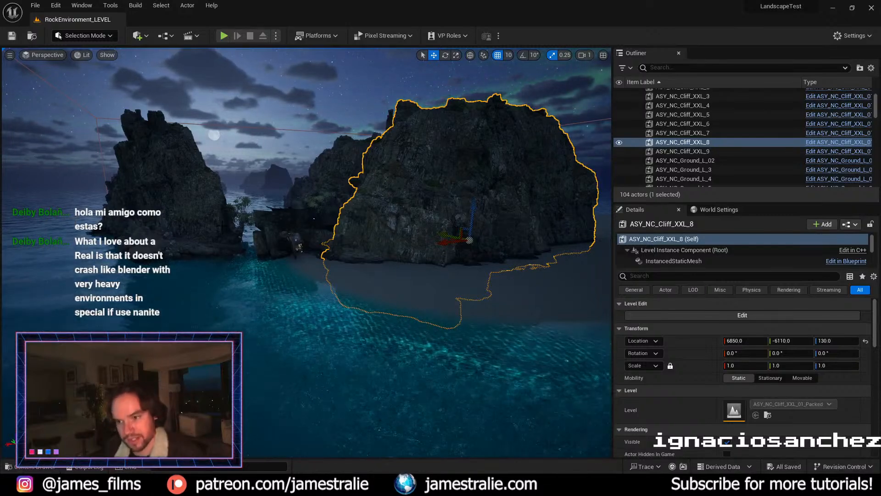
pyautogui.moveTo(320, 229); pyautogui.dragTo(320, 228, button='right')
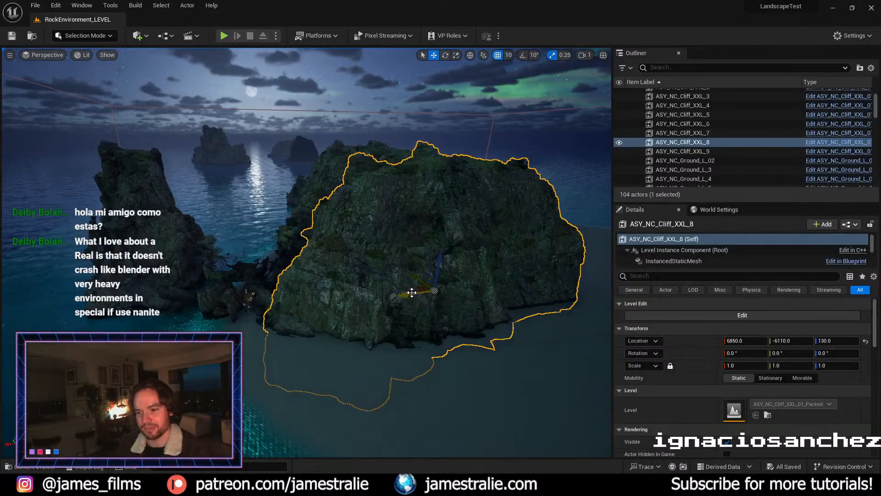
# Step: Duplicate the selected cliff and move the copy offshore behind the sea stack, to about X 15110, Y 14960
pyautogui.keyDown('alt'); pyautogui.moveTo(435, 290); pyautogui.dragTo(293, 308); pyautogui.keyUp('alt')
pyautogui.scroll(-3, 293, 309)
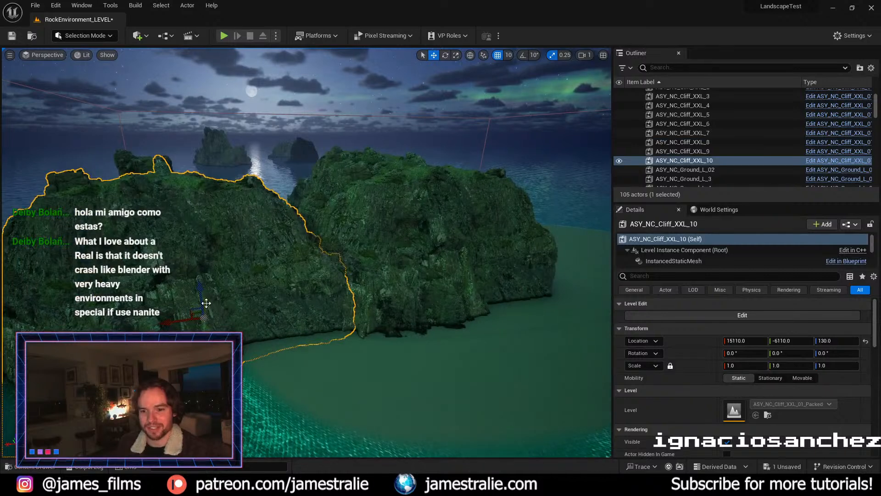
pyautogui.moveTo(205, 301); pyautogui.dragTo(258, 196)
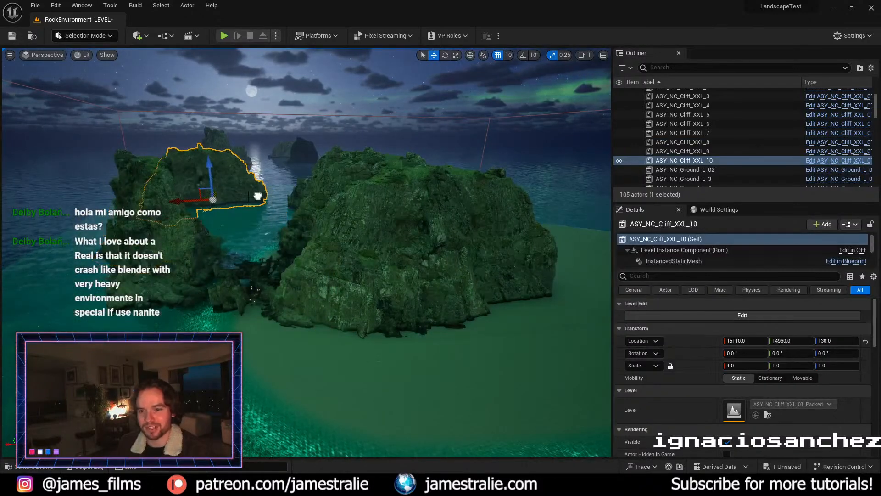
# Step: Delete the duplicated cliff after trying it at about X 7780, and collapse the CLIFFS folder
pyautogui.moveTo(167, 201); pyautogui.dragTo(256, 203)
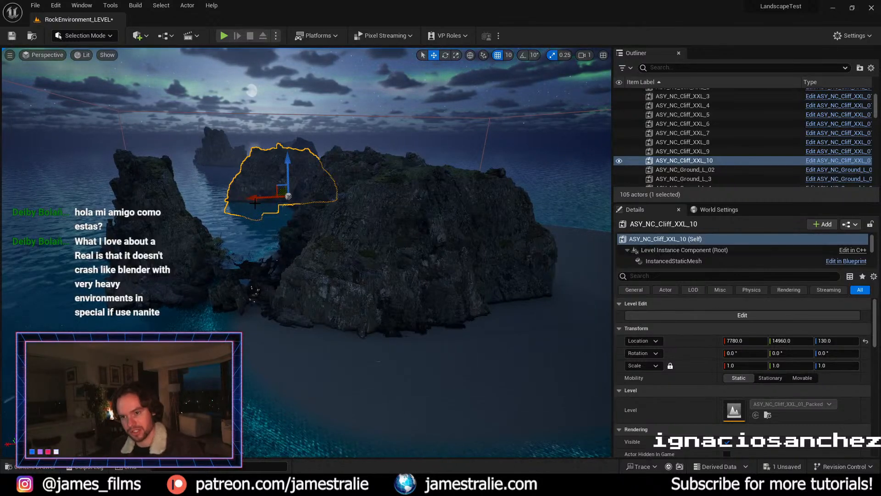
pyautogui.press('Delete')
pyautogui.scroll(3, 667, 156)
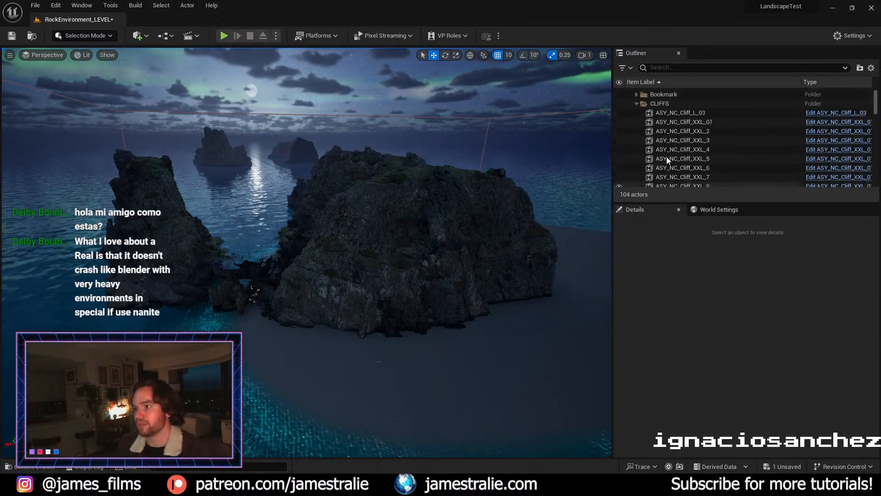
pyautogui.scroll(1, 667, 156)
pyautogui.click(635, 112)
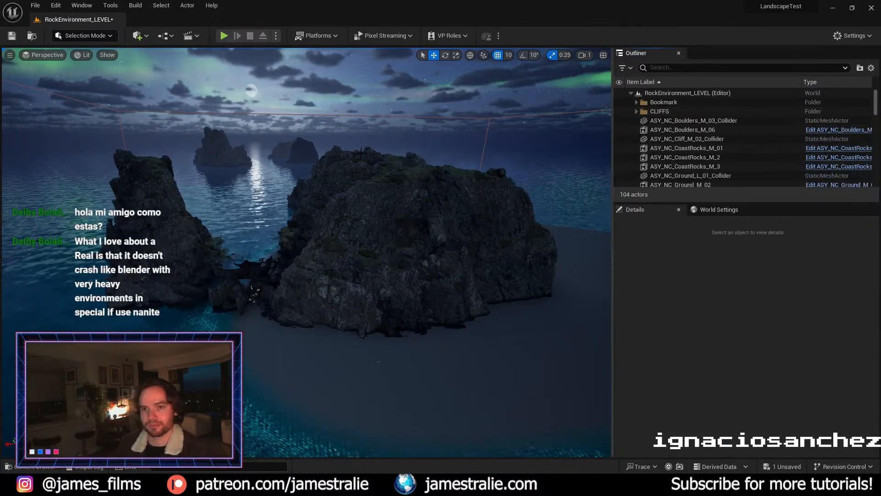
# Step: Check the Visual Effects actors that can be placed, such as Local Height Fog, without adding one, and dismiss the autosave notice
pyautogui.click(137, 36)
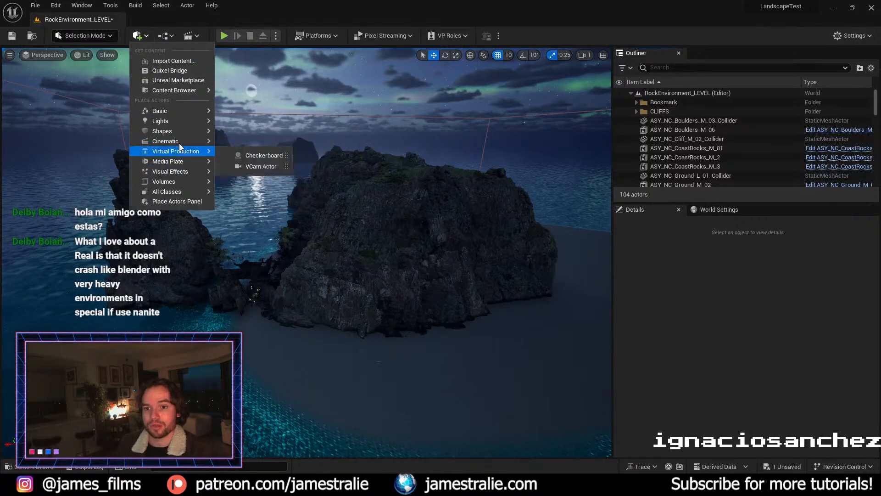
pyautogui.moveTo(179, 156)
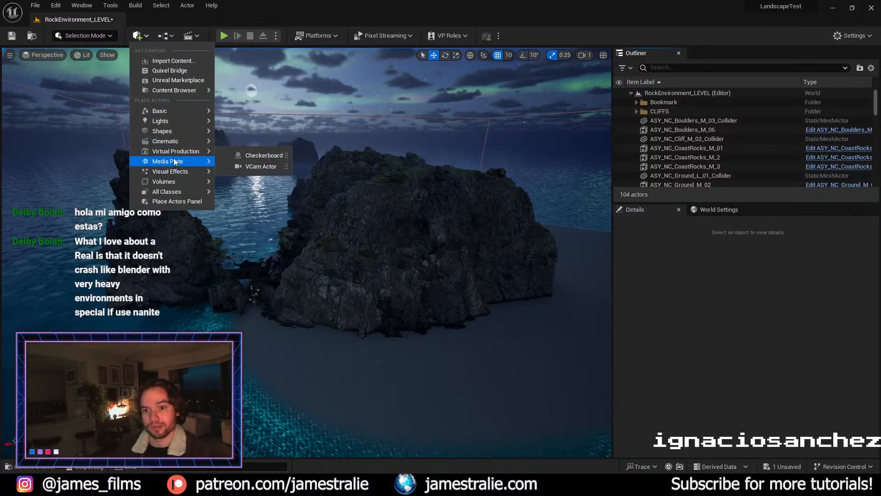
pyautogui.moveTo(174, 171)
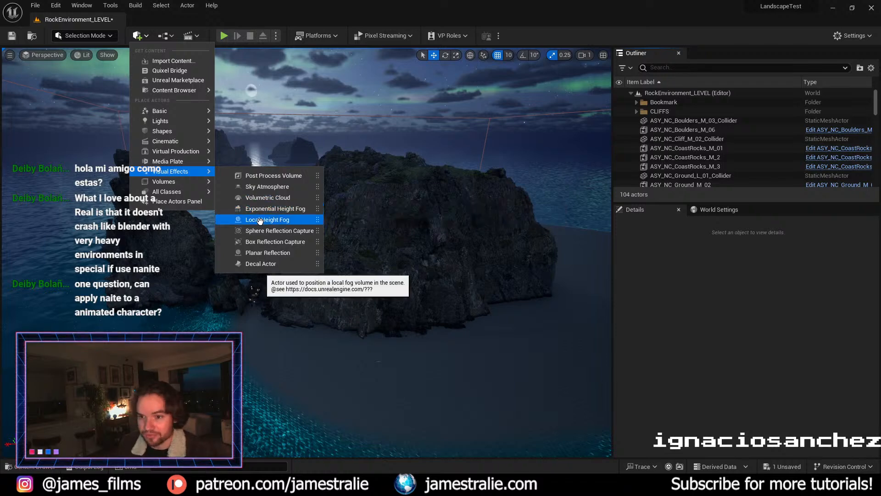
pyautogui.click(359, 4)
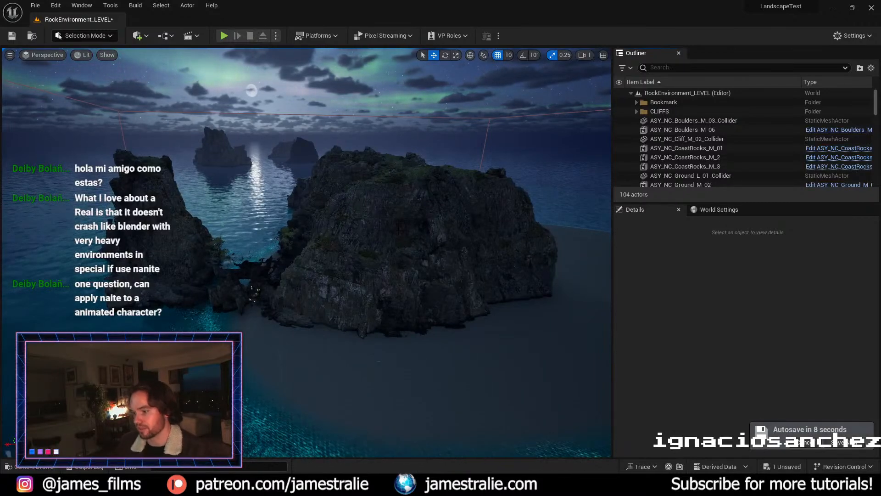
pyautogui.click(805, 442)
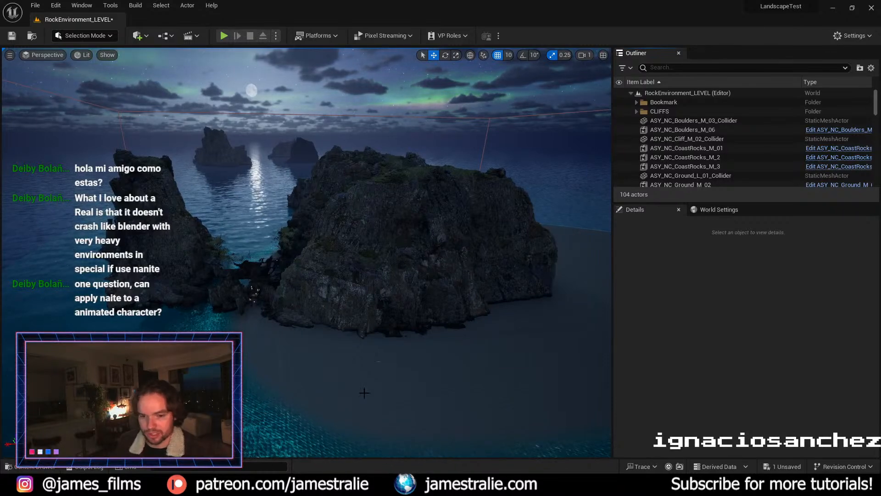
# Step: Open the project's Content/Sketchfab folder and filter it to static meshes
pyautogui.hotkey('ctrl', 'space')
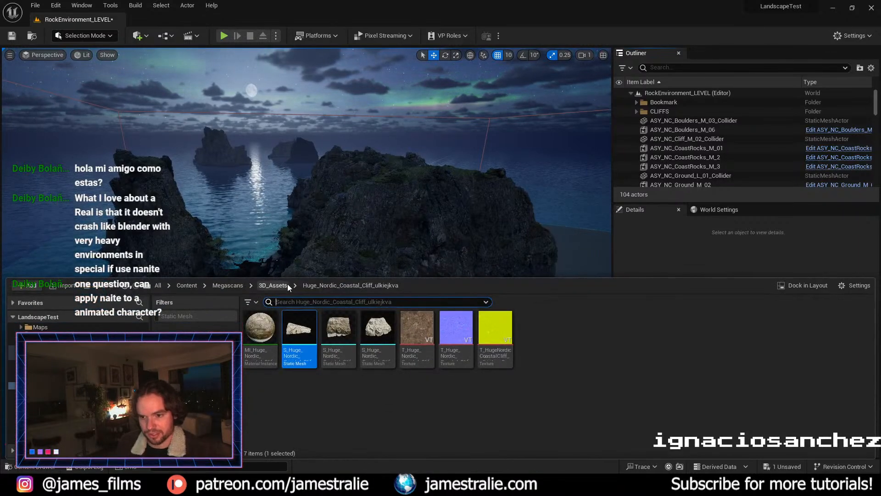
pyautogui.click(186, 285)
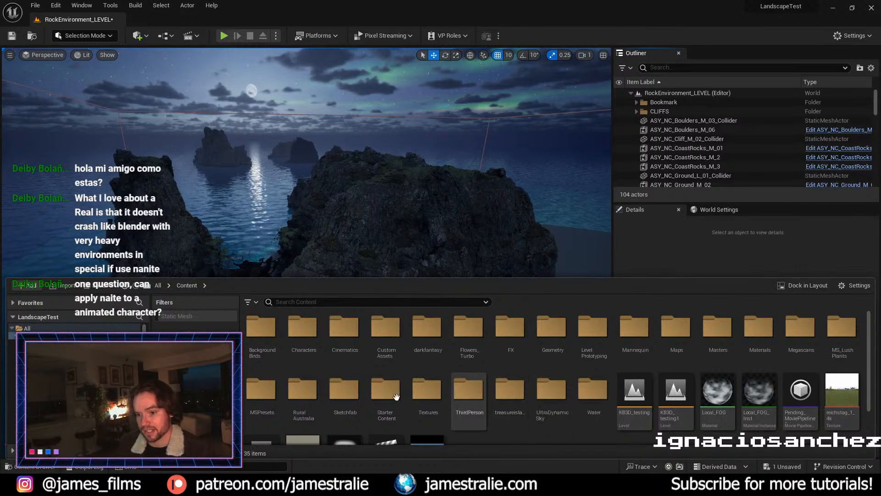
pyautogui.doubleClick(353, 397)
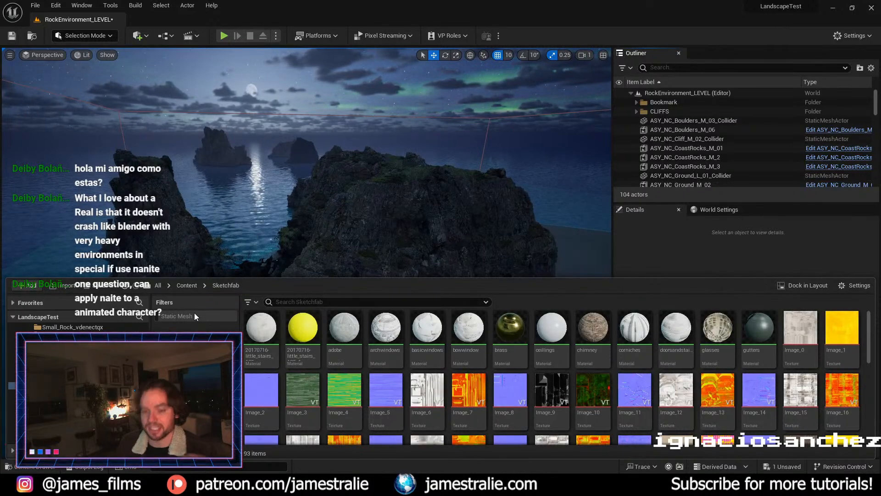
pyautogui.click(179, 315)
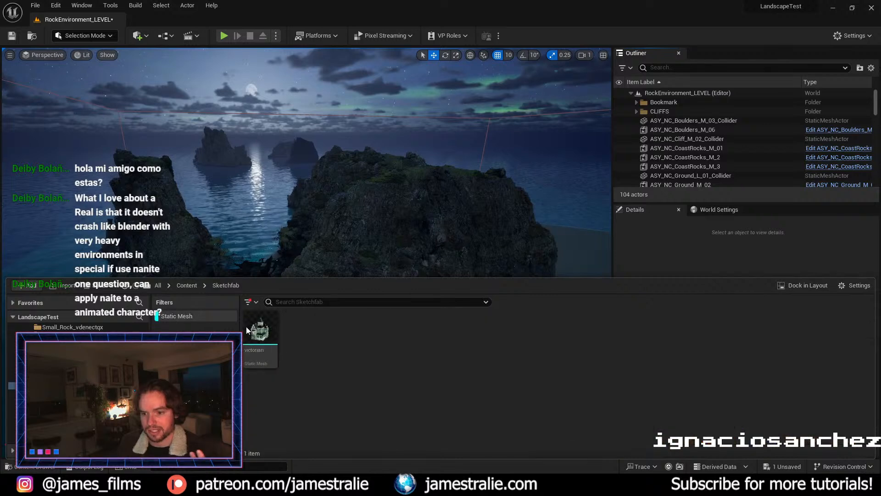
pyautogui.moveTo(261, 342)
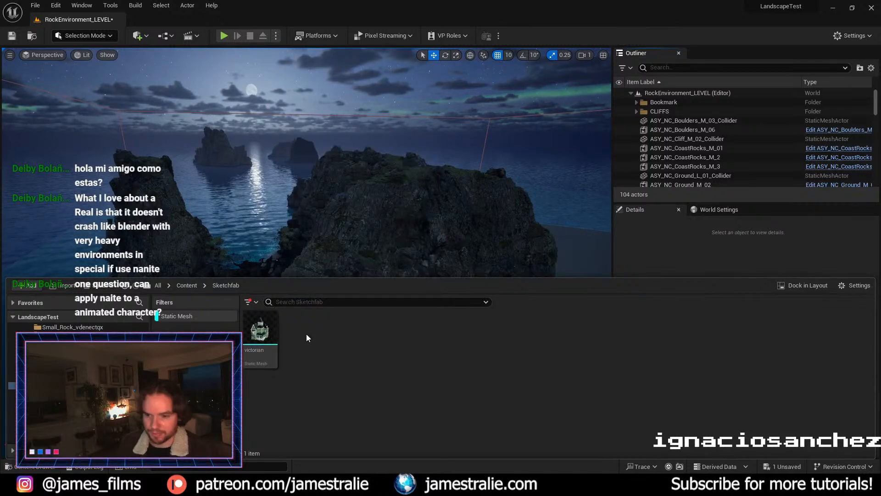
# Step: Check the Nanite options of the victorian static mesh without changing them, then clear the filter and return to the Content folder
pyautogui.rightClick(264, 333)
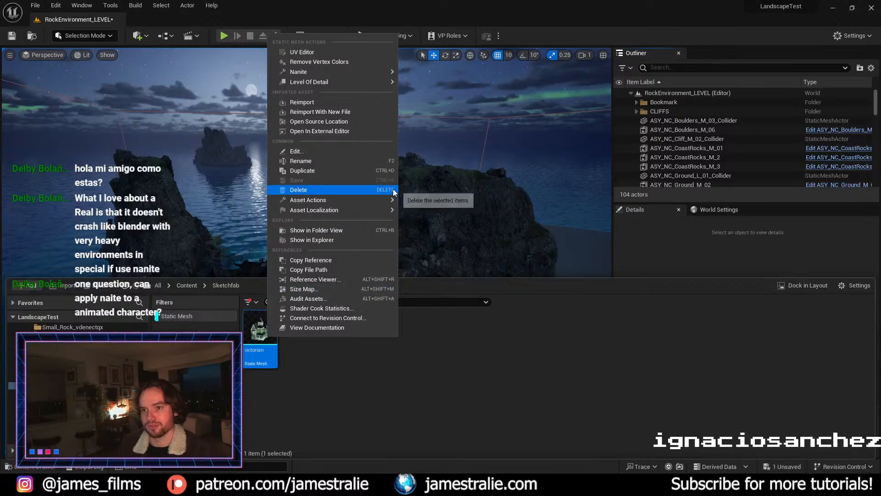
pyautogui.moveTo(363, 72)
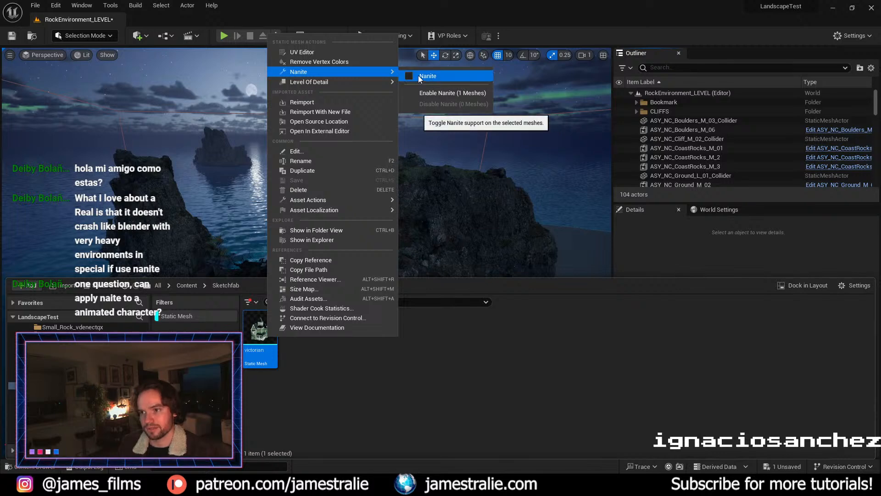
pyautogui.click(415, 362)
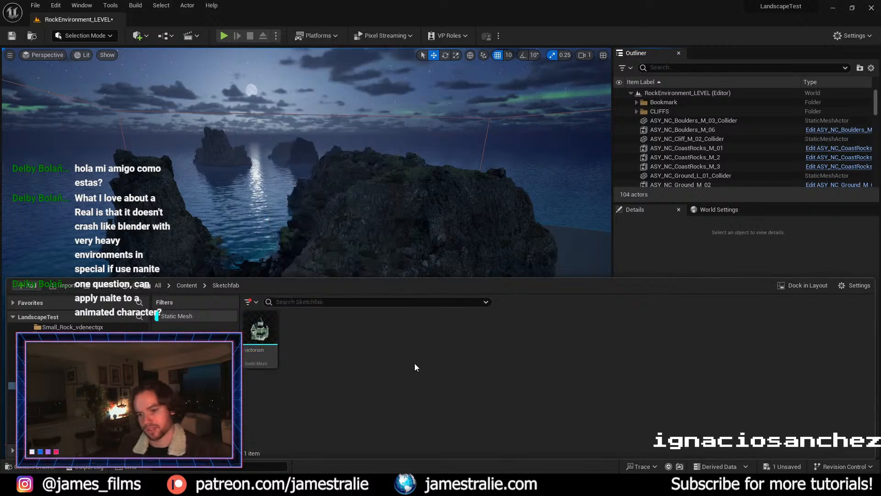
pyautogui.click(174, 316)
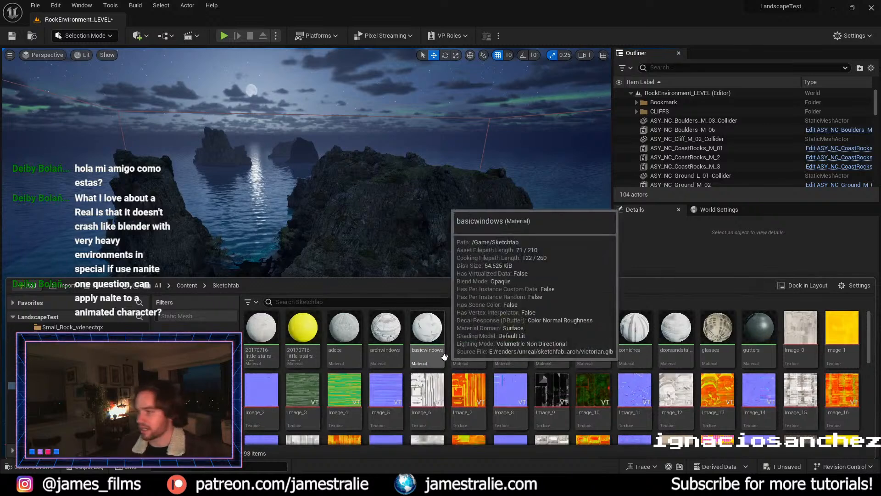
pyautogui.click(186, 285)
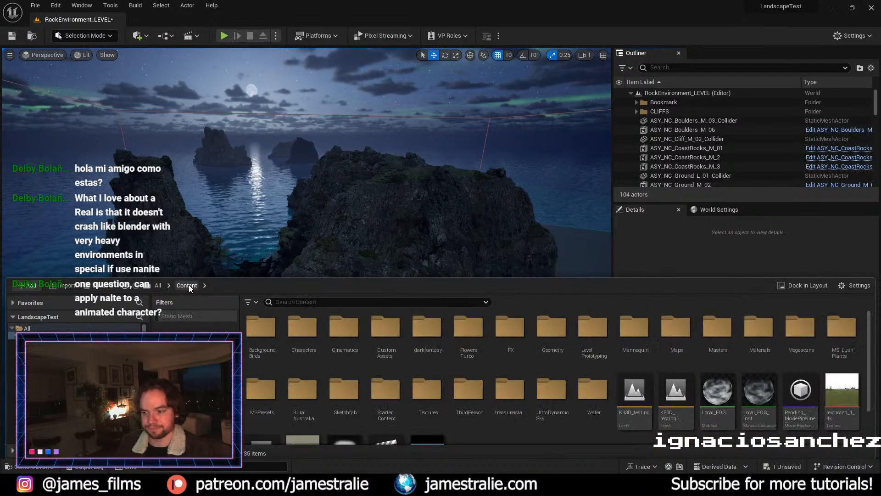
# Step: Find the Ultra_Dynamic_Sky actor among the level's actors, select it and focus on it
pyautogui.scroll(-2, 357, 246)
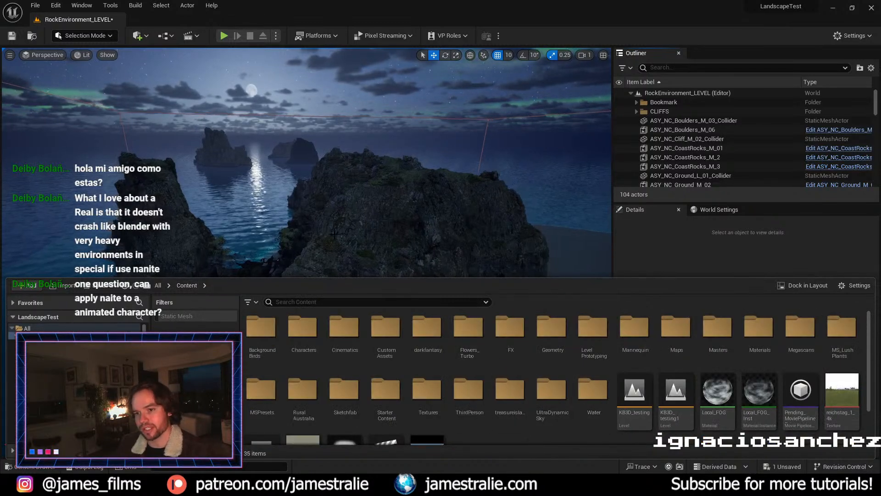
pyautogui.scroll(-3, 357, 245)
pyautogui.moveTo(358, 245); pyautogui.dragTo(303, 281, button='right')
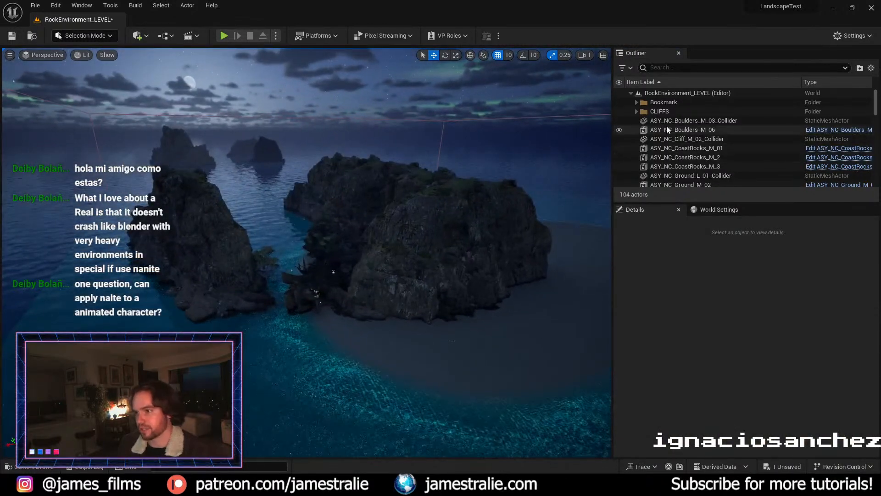
pyautogui.scroll(-4, 667, 126)
pyautogui.scroll(-8, 666, 127)
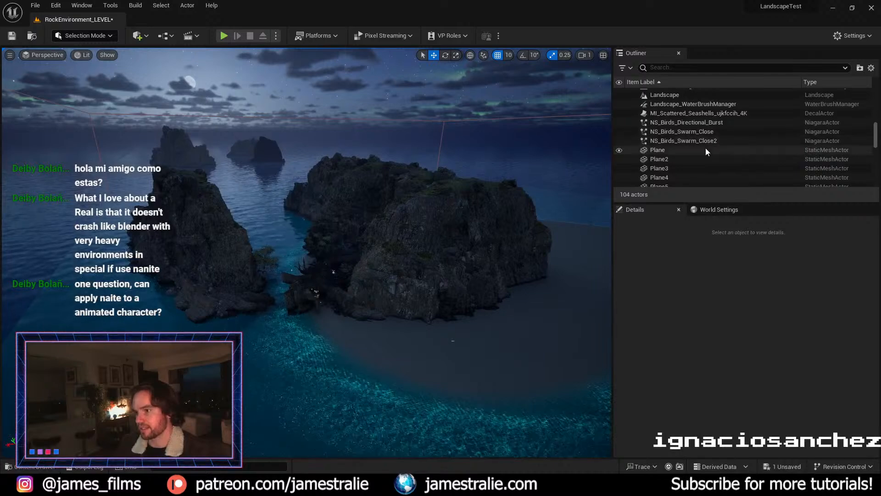
pyautogui.scroll(-8, 706, 152)
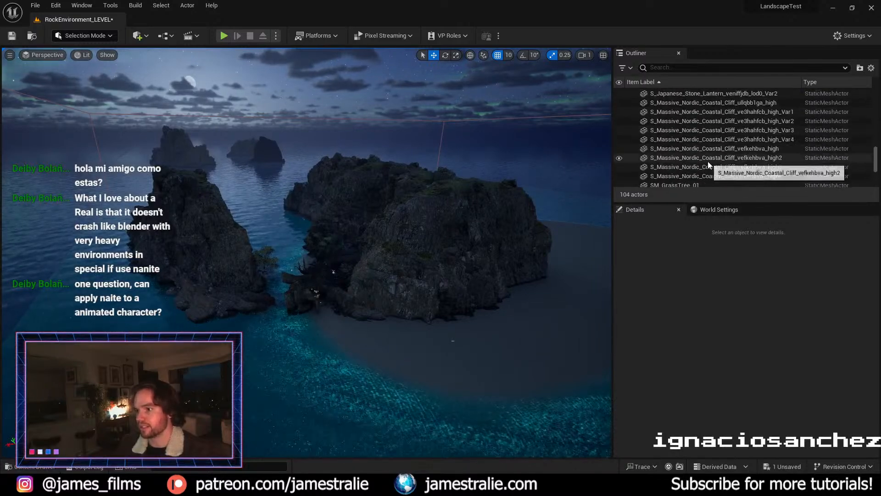
pyautogui.scroll(-3, 708, 161)
pyautogui.click(697, 146)
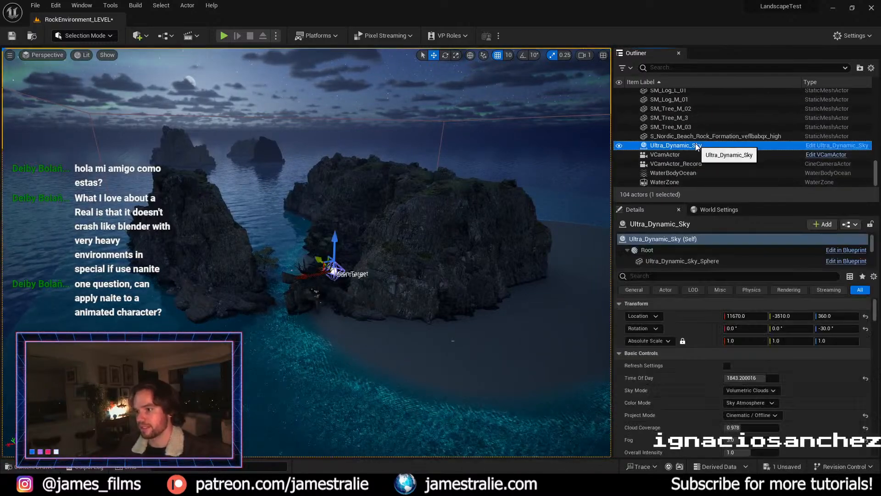
pyautogui.doubleClick(696, 146)
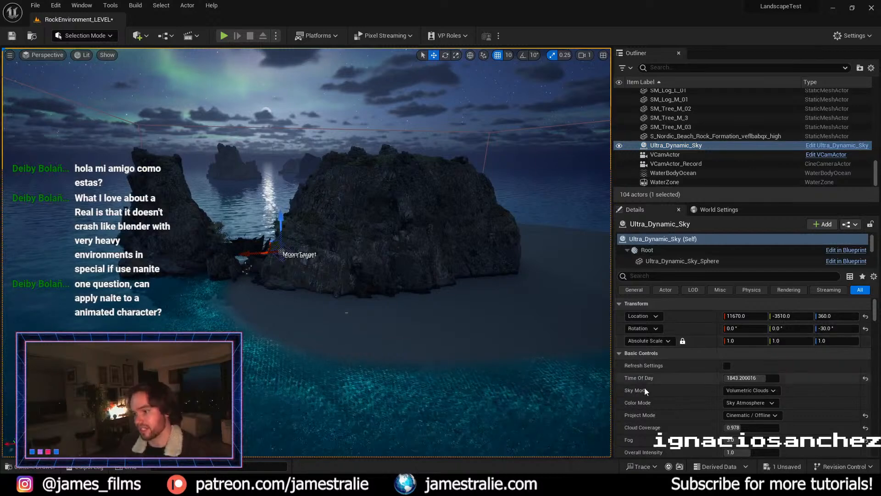
# Step: Look through the Ultra_Dynamic_Sky settings from Basic Controls down to Volumetric Clouds, Static Clouds and Cloud Movement
pyautogui.scroll(-1, 644, 387)
pyautogui.scroll(-10, 641, 385)
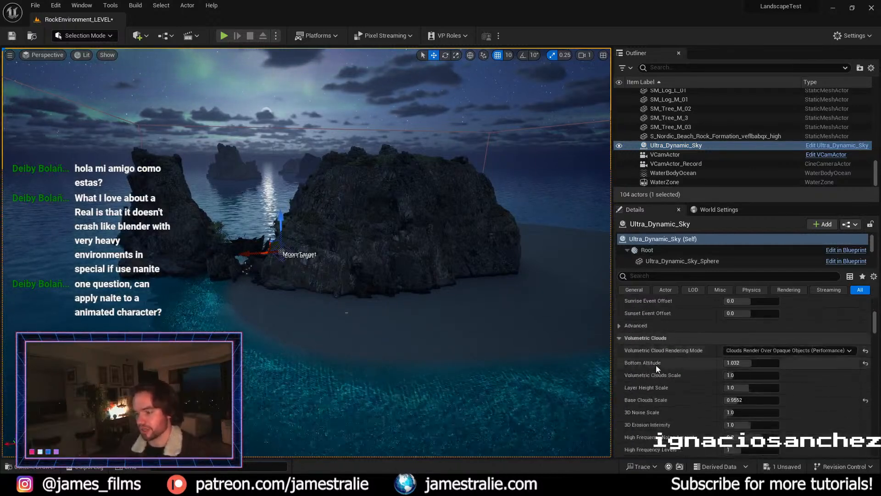
pyautogui.scroll(-6, 657, 366)
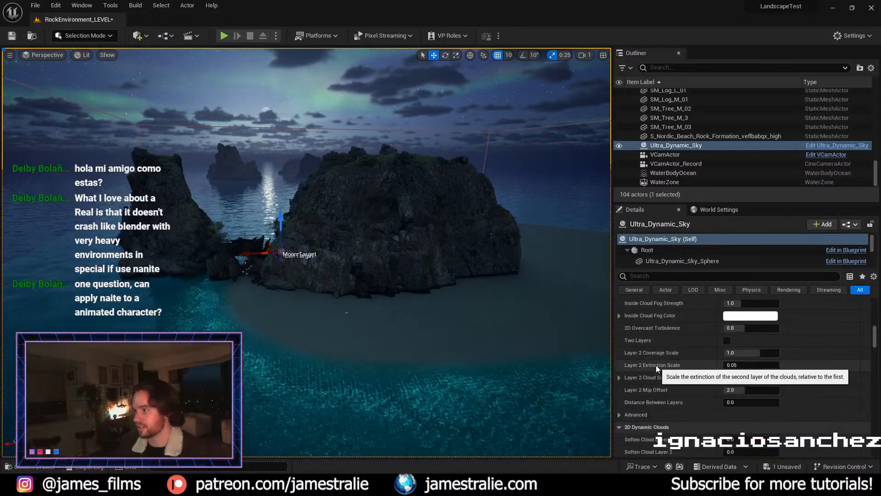
pyautogui.scroll(-5, 657, 367)
pyautogui.scroll(-8, 656, 367)
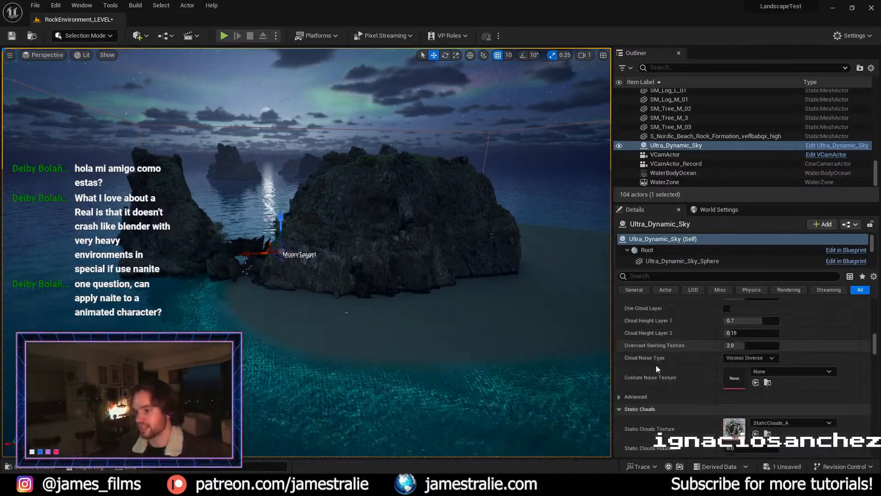
pyautogui.scroll(-5, 656, 365)
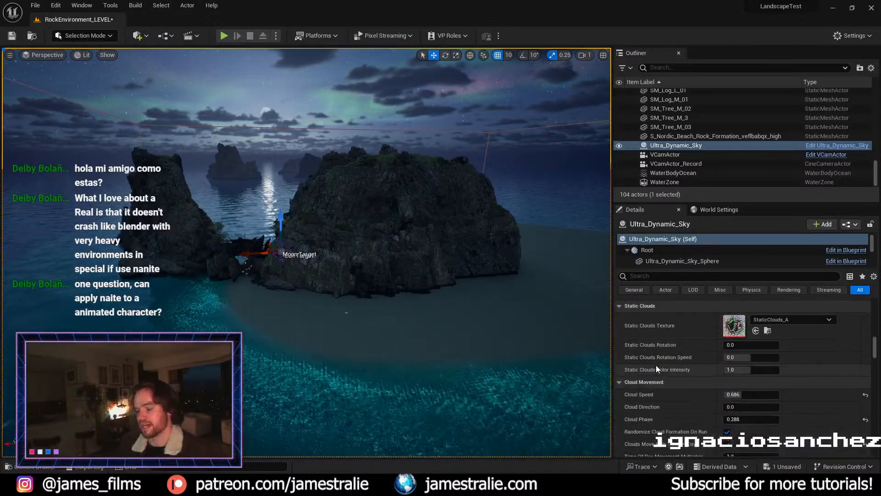
# Step: Open the Weather_Effects folder under UltraDynamicSky/Blueprints to view its weather blueprints
pyautogui.click(26, 467)
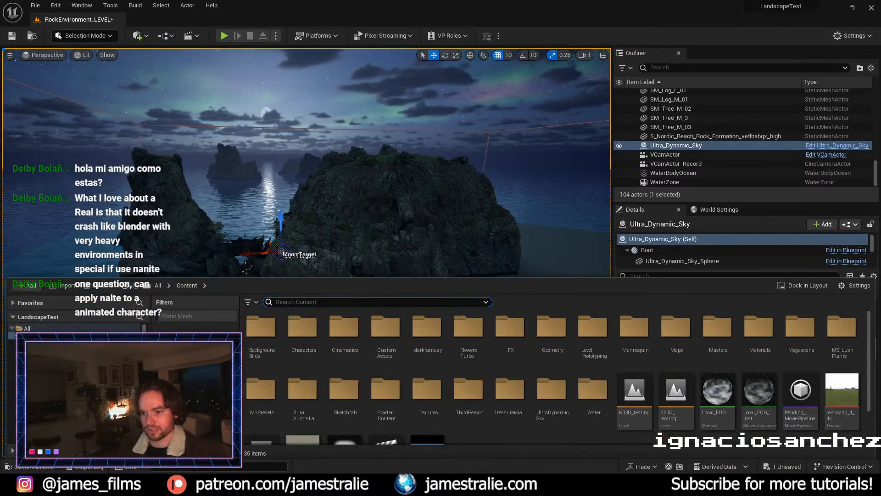
pyautogui.doubleClick(552, 390)
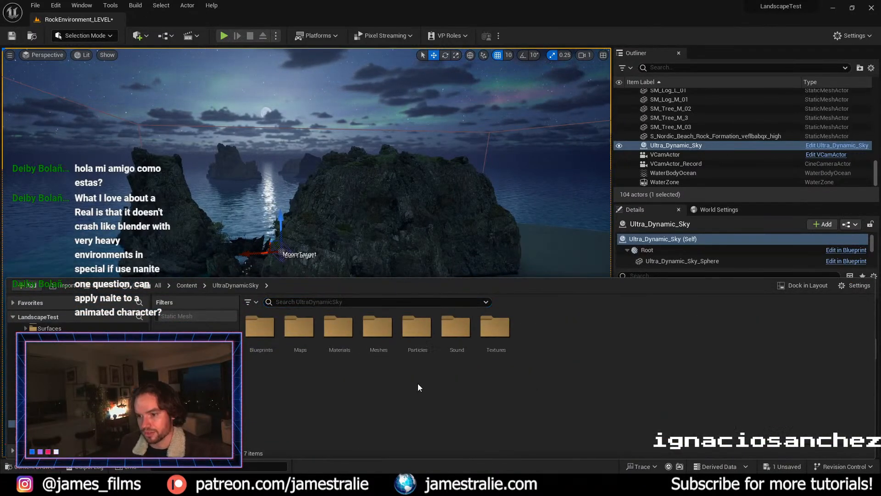
pyautogui.doubleClick(258, 334)
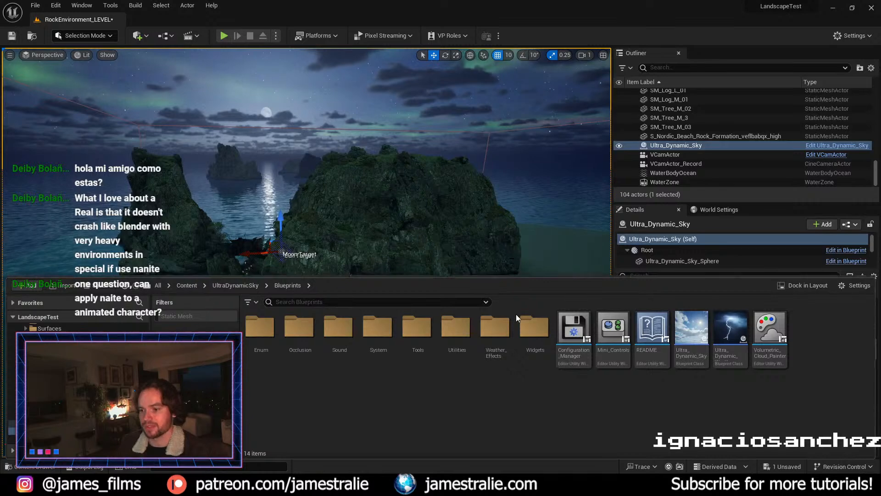
pyautogui.doubleClick(495, 335)
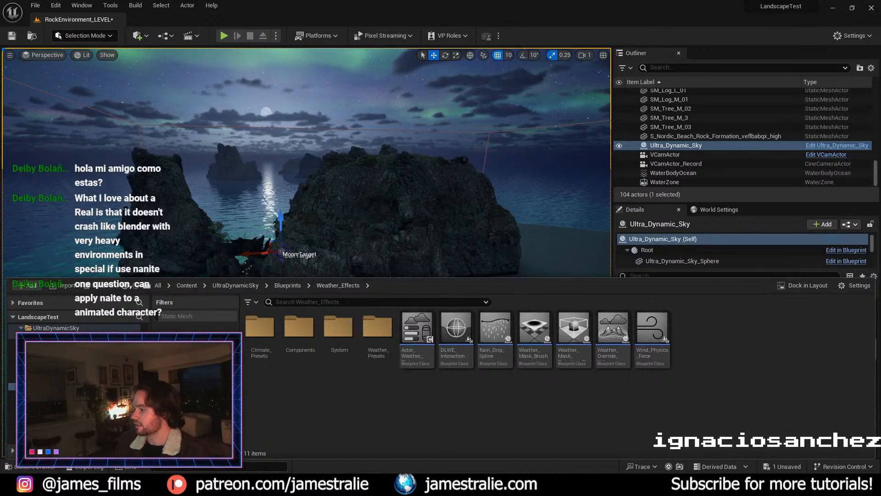
# Step: Switch to the browser, pause the Instagram video of the rainy lantern garden, and close its tab
pyautogui.moveTo(880, 35); pyautogui.dragTo(821, 17)
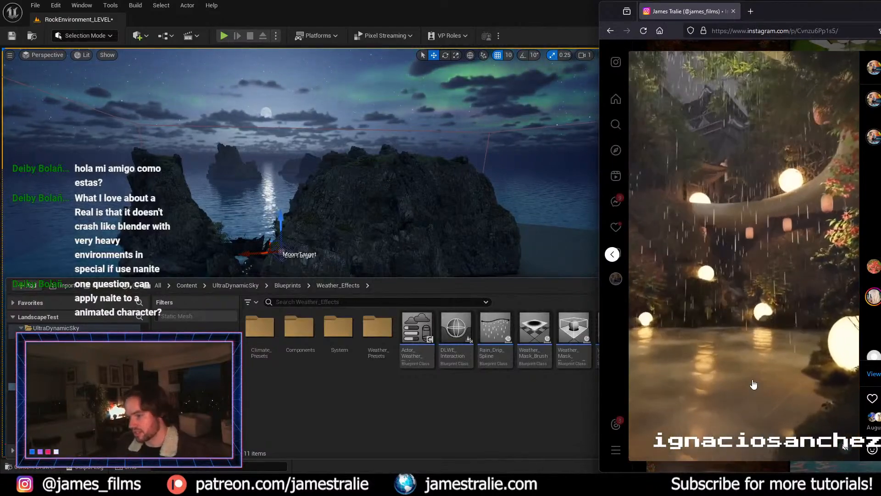
pyautogui.click(702, 371)
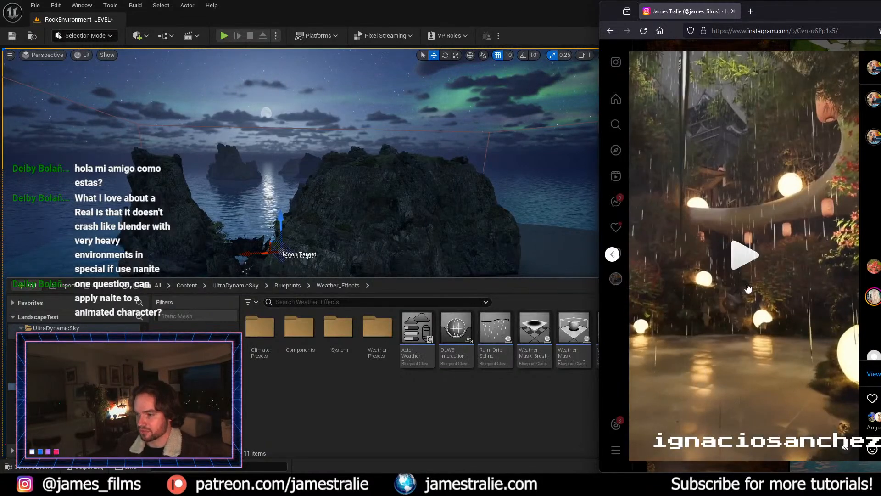
pyautogui.click(734, 12)
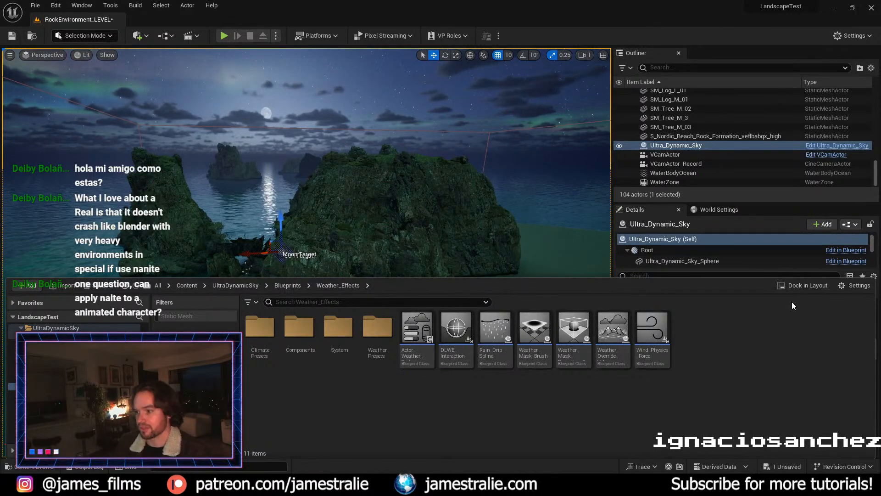
# Step: Return to the viewport and view the large rock island from a lower angle over the water
pyautogui.click(527, 235)
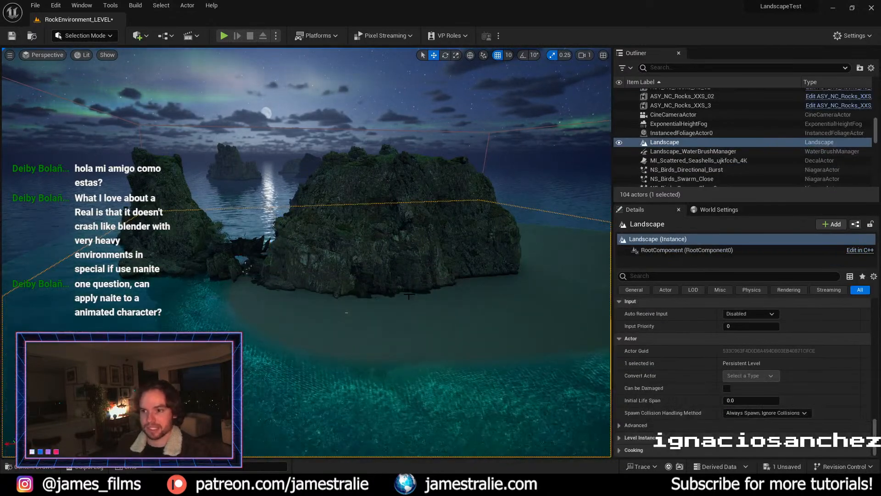
pyautogui.keyDown('alt'); pyautogui.moveTo(382, 310); pyautogui.dragTo(345, 261); pyautogui.keyUp('alt')
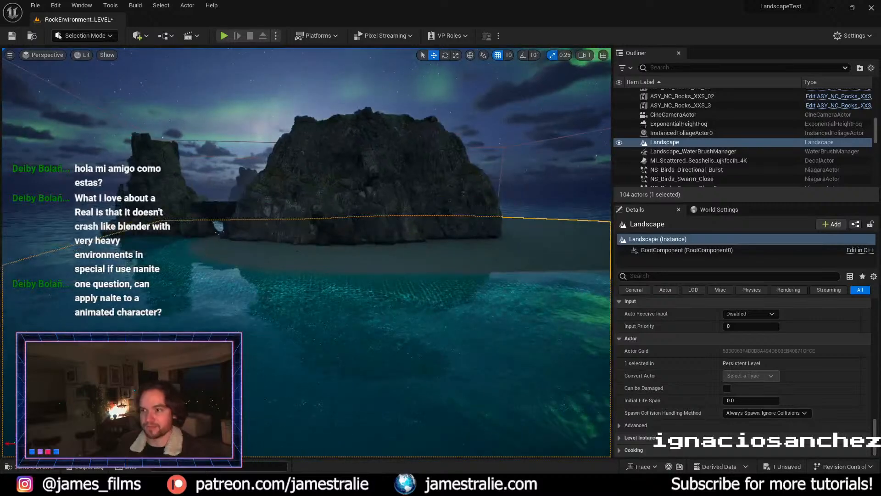
pyautogui.moveTo(301, 254); pyautogui.dragTo(291, 245, button='middle')
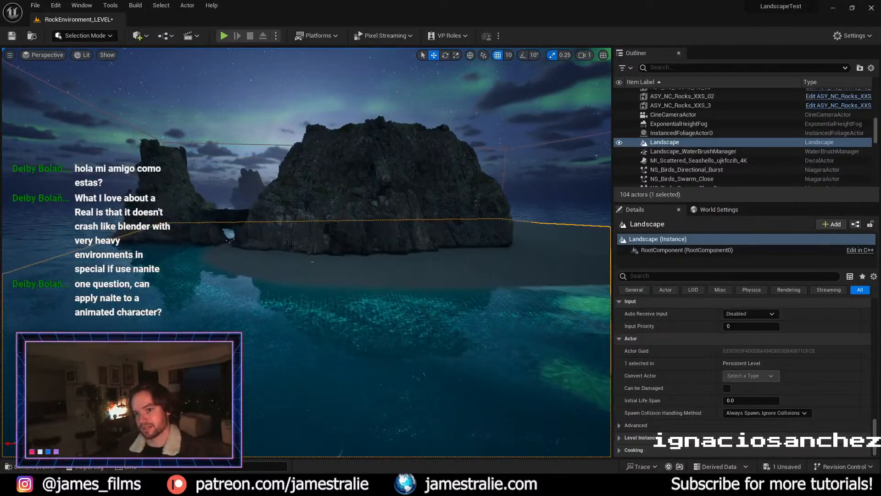
pyautogui.moveTo(314, 287); pyautogui.dragTo(318, 292, button='middle')
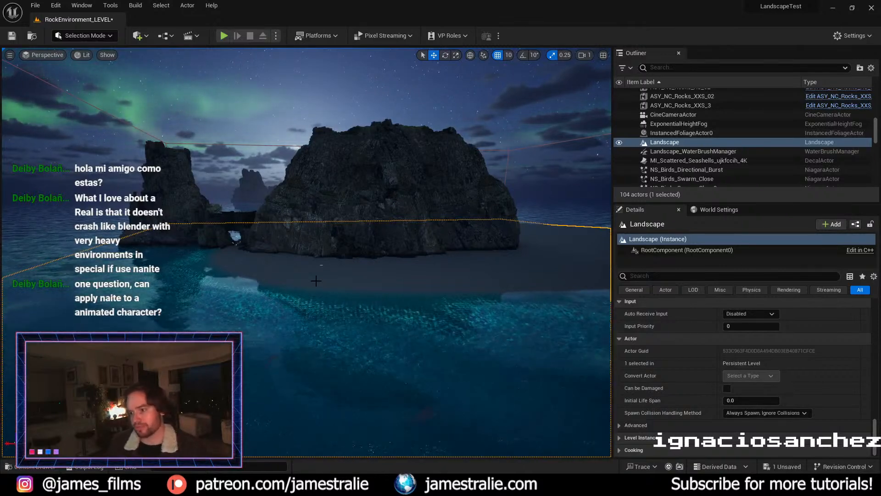
# Step: Select the Ultra_Dynamic_Sky actor again and bring up its basic settings, such as Time Of Day and Cloud Coverage
pyautogui.scroll(-4, 685, 164)
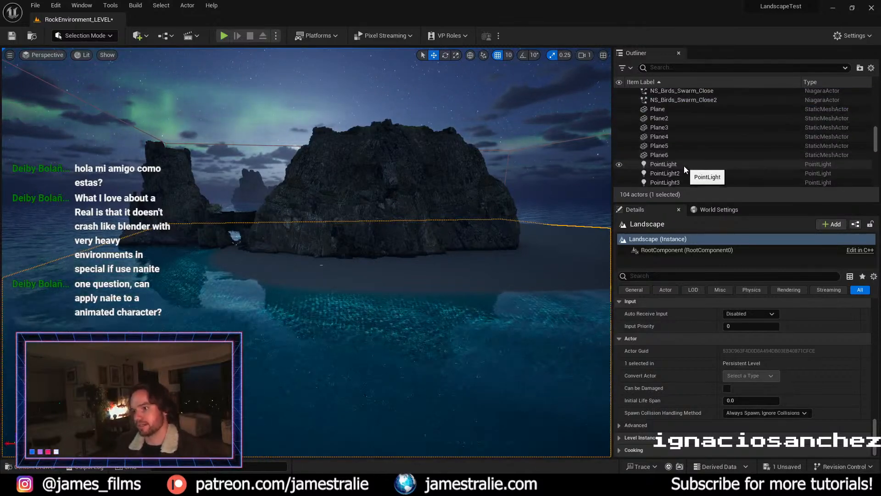
pyautogui.scroll(-10, 684, 167)
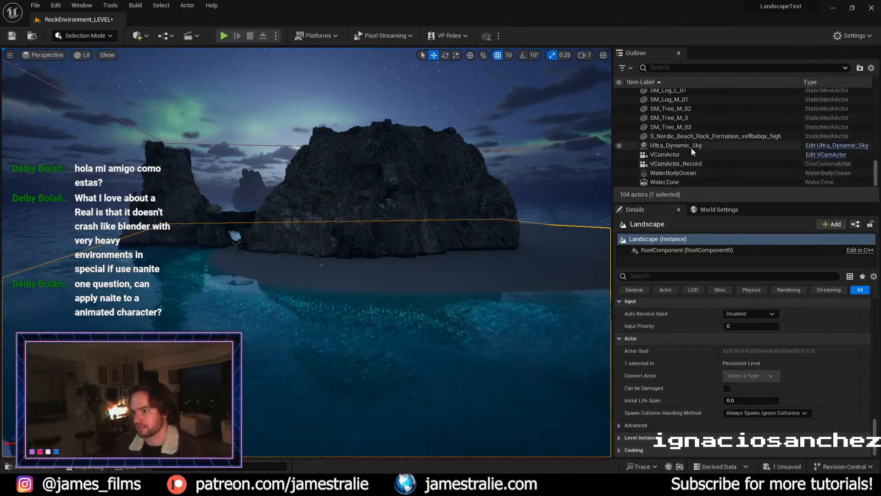
pyautogui.click(691, 147)
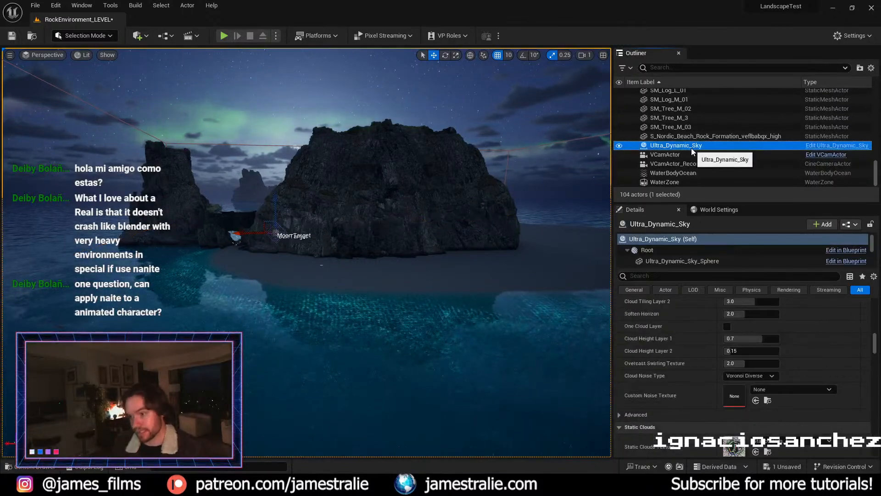
pyautogui.scroll(2, 682, 333)
pyautogui.scroll(6, 679, 361)
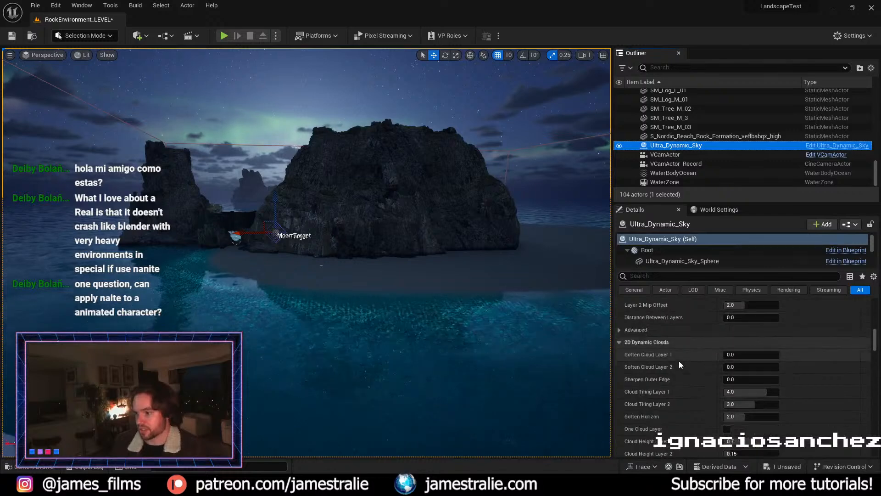
pyautogui.scroll(10, 679, 374)
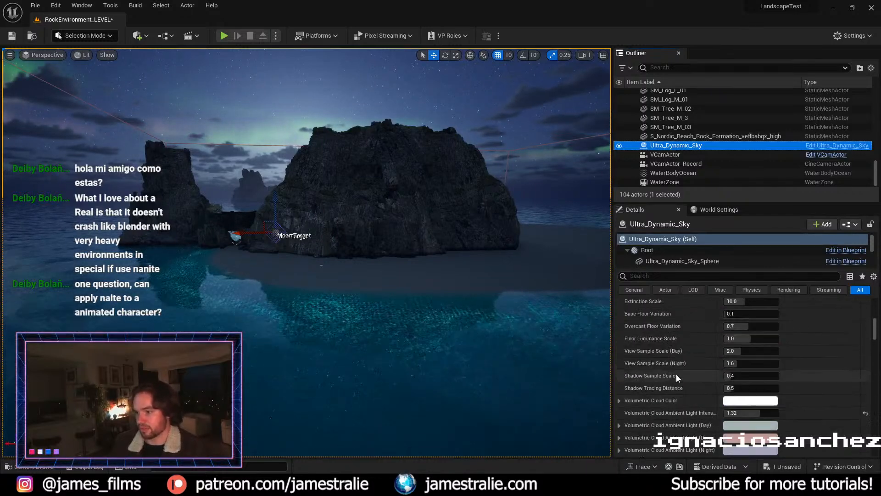
pyautogui.scroll(10, 682, 377)
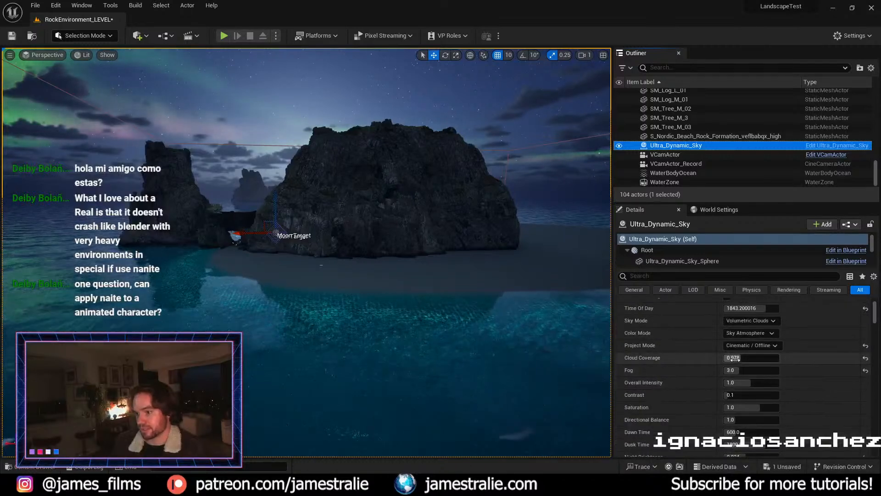
# Step: Try a Cloud Coverage of 2.85 on the sky, set it to 0.3, and check the moonlit rocks
pyautogui.moveTo(739, 358); pyautogui.dragTo(777, 357)
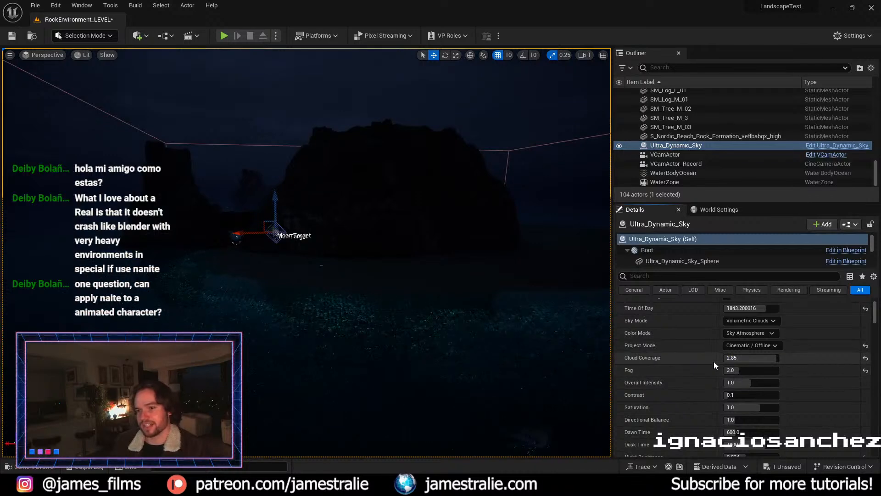
pyautogui.click(744, 357)
pyautogui.write('0.3')
pyautogui.press('Return')
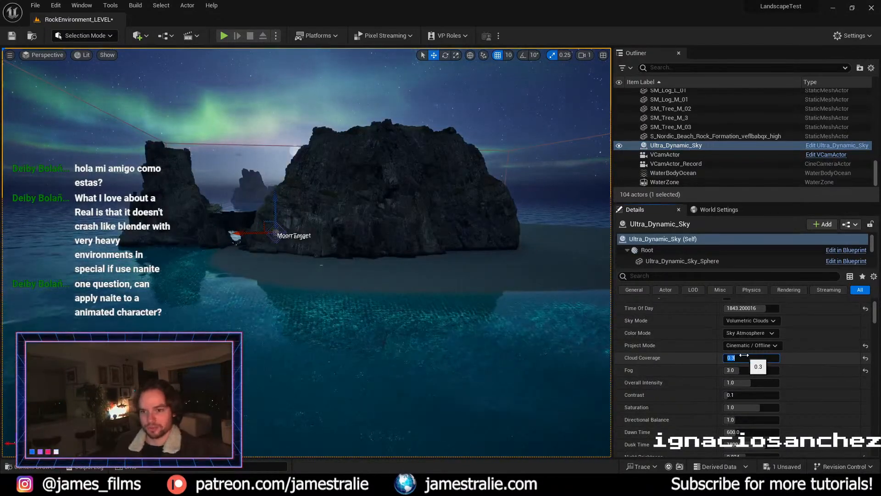
pyautogui.moveTo(404, 267); pyautogui.dragTo(416, 268, button='right')
pyautogui.moveTo(340, 276); pyautogui.dragTo(356, 283, button='right')
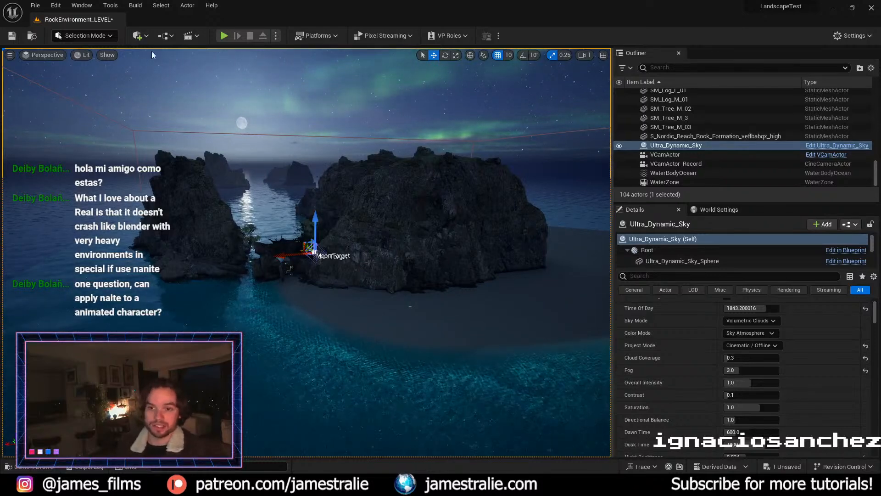
# Step: Look through the placeable Visual Effects actors, such as Sky Atmosphere and Volumetric Cloud, without adding any
pyautogui.click(139, 36)
pyautogui.moveTo(190, 155)
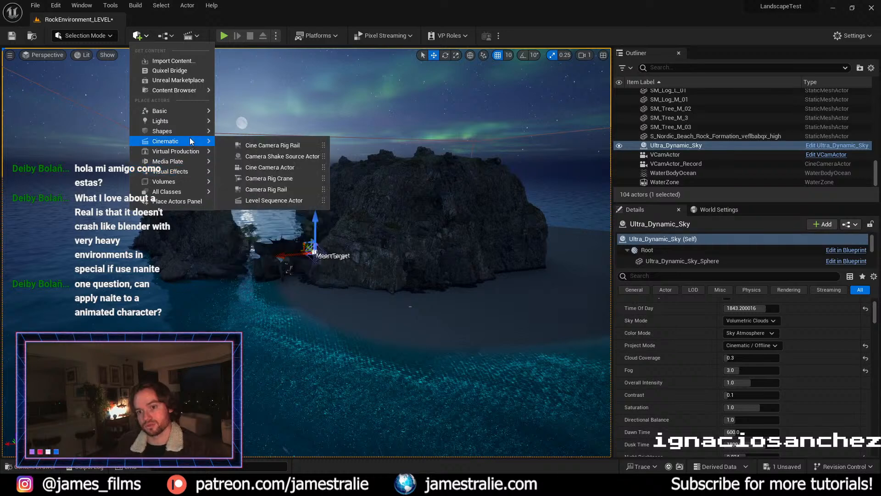
pyautogui.moveTo(185, 171)
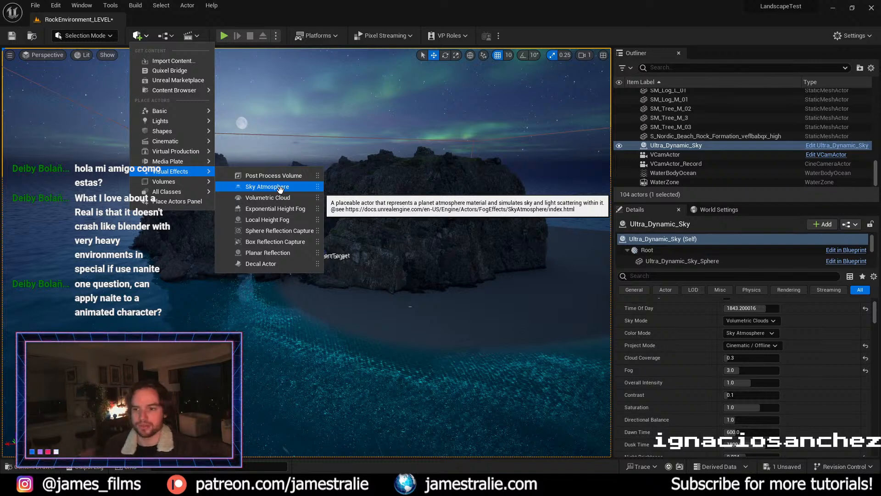
pyautogui.click(408, 12)
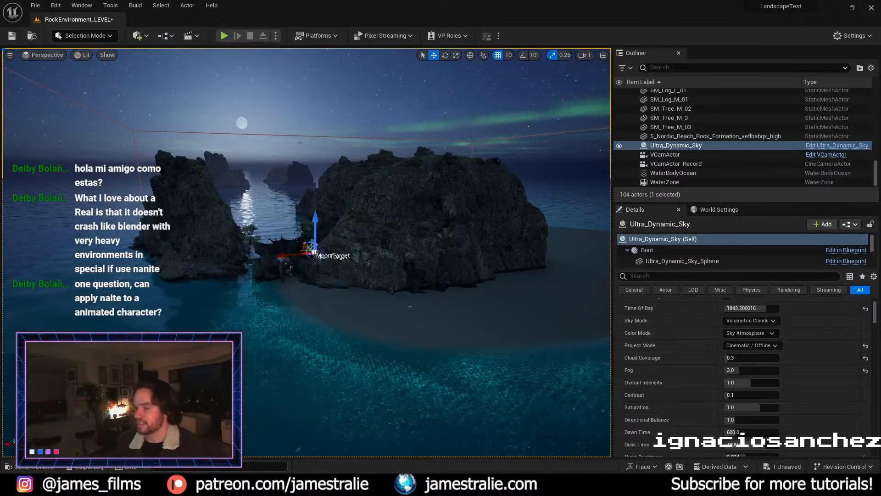
# Step: Open the KB3D_testing1 level from the Content folder
pyautogui.click(35, 5)
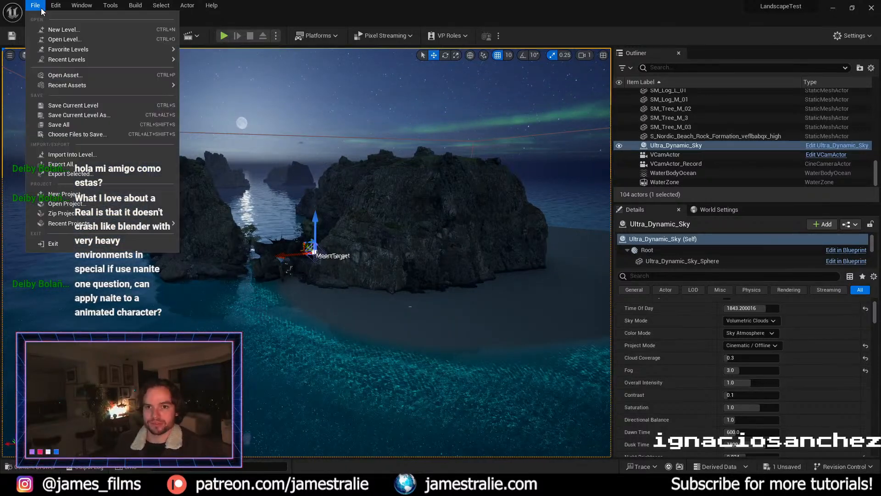
pyautogui.click(50, 38)
pyautogui.click(635, 282)
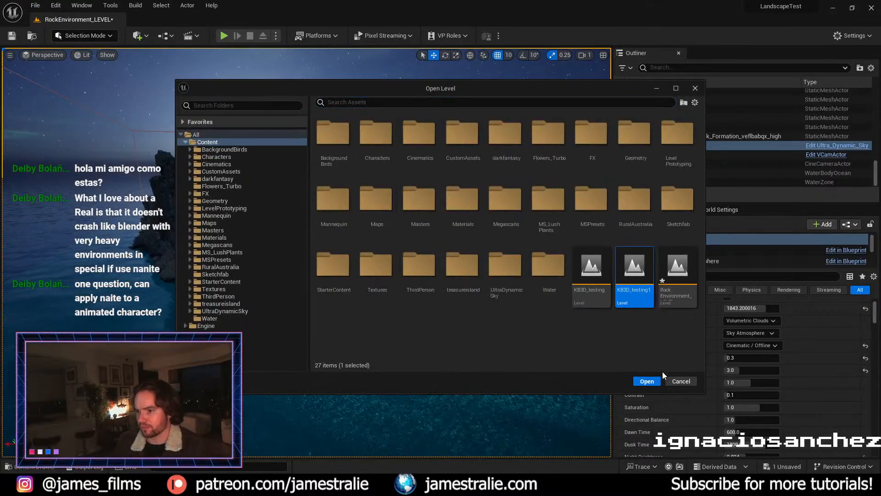
pyautogui.click(646, 382)
pyautogui.click(515, 346)
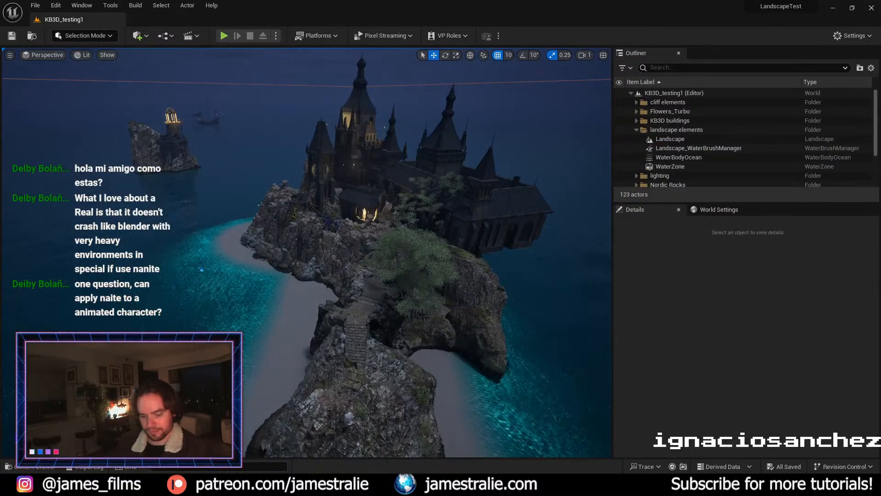
# Step: Examine the castle island from several angles, including its cliffs, stone stairs, beach and surrounding ocean
pyautogui.moveTo(515, 345); pyautogui.dragTo(530, 335, button='right')
pyautogui.moveTo(360, 306); pyautogui.dragTo(336, 336, button='right')
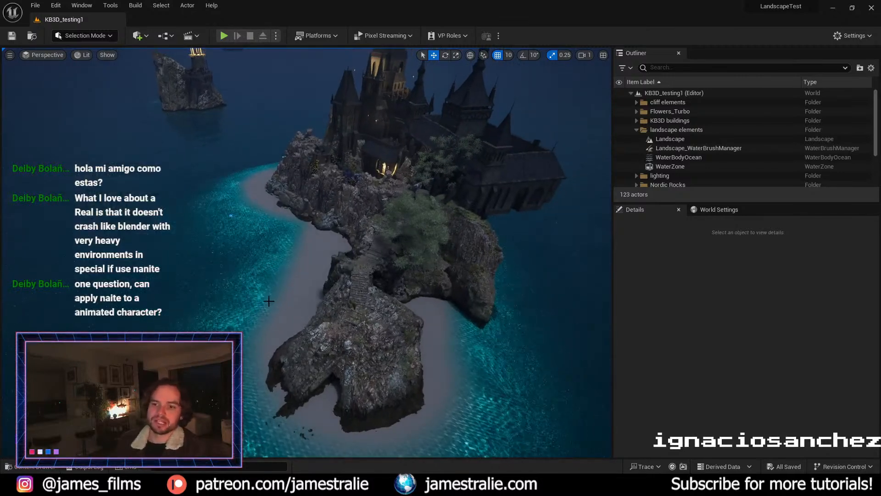
pyautogui.moveTo(291, 315); pyautogui.dragTo(255, 325, button='right')
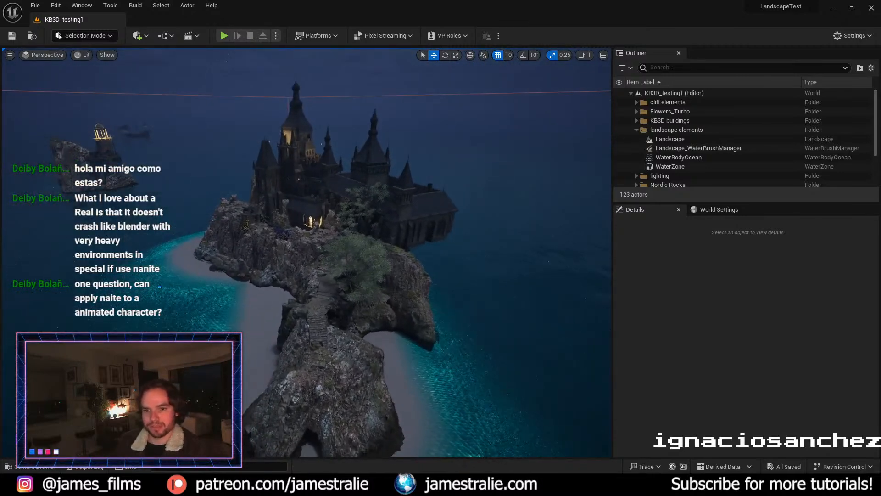
pyautogui.moveTo(256, 324); pyautogui.dragTo(215, 342, button='middle')
pyautogui.moveTo(334, 237); pyautogui.dragTo(285, 269, button='middle')
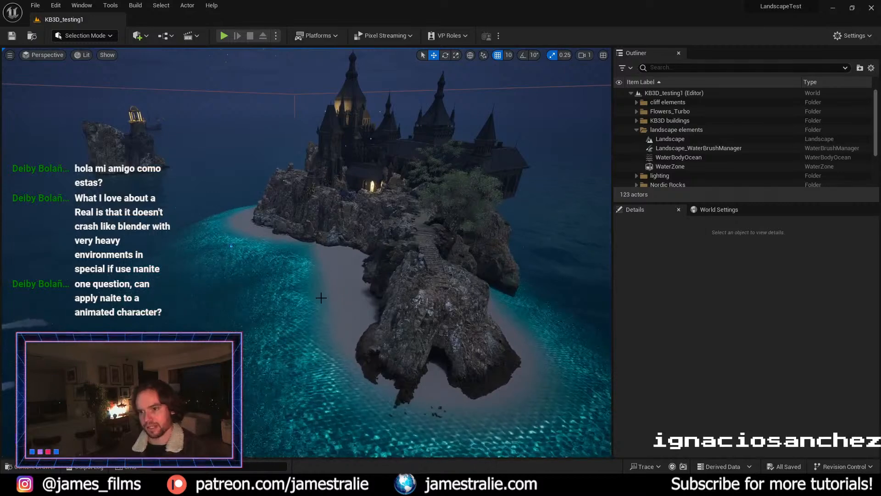
pyautogui.scroll(3, 319, 301)
pyautogui.scroll(1, 314, 305)
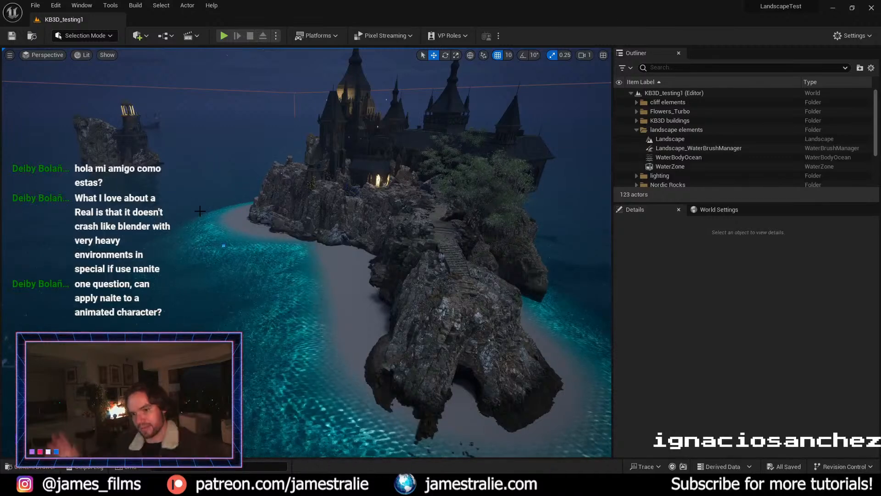
pyautogui.scroll(-2, 265, 241)
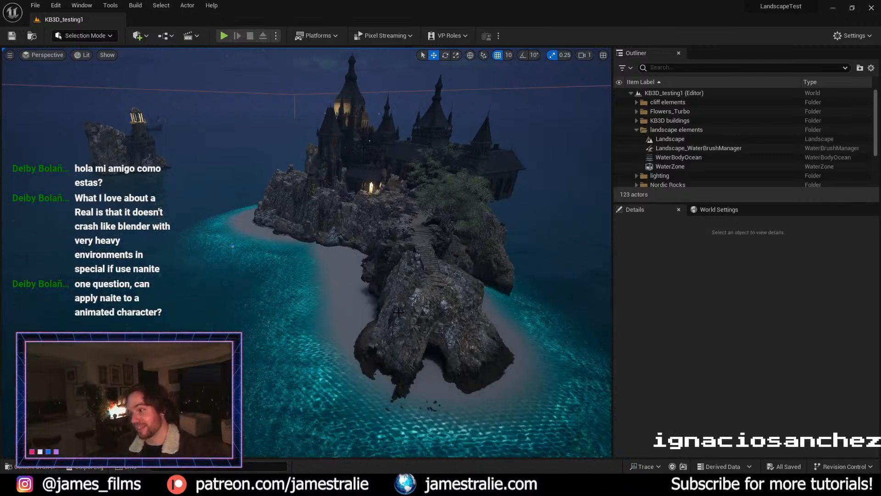
pyautogui.moveTo(399, 313); pyautogui.dragTo(138, 219, button='right')
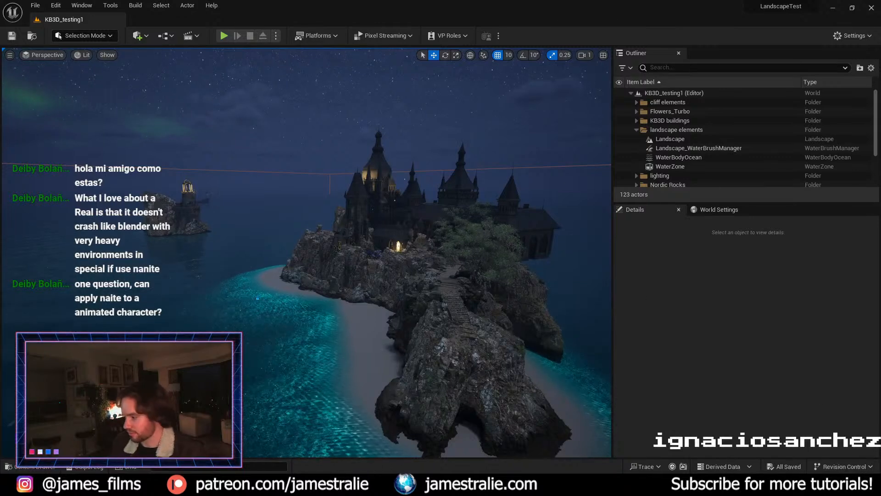
pyautogui.moveTo(880, 5)
pyautogui.mouseDown()
pyautogui.moveTo(737, 4)
pyautogui.moveTo(880, 6)
pyautogui.mouseUp()
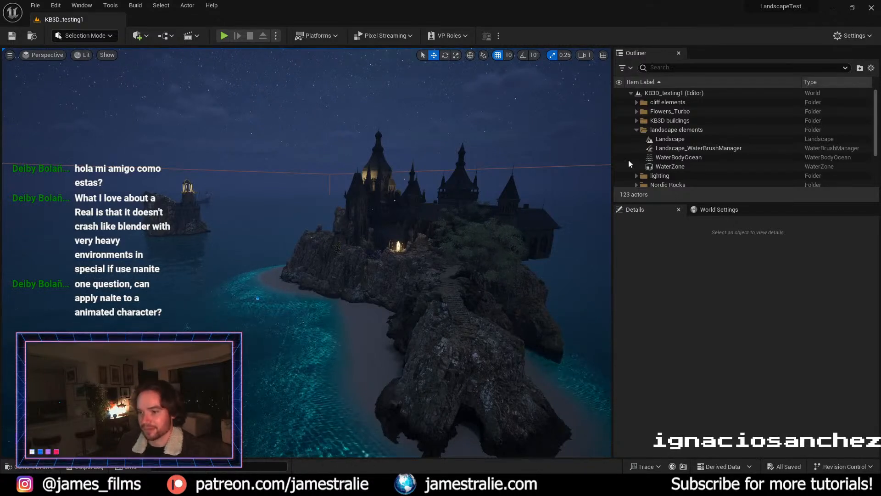
# Step: Collapse the landscape elements folder, then select the CineCameraActor and pin its preview in the viewport
pyautogui.click(636, 130)
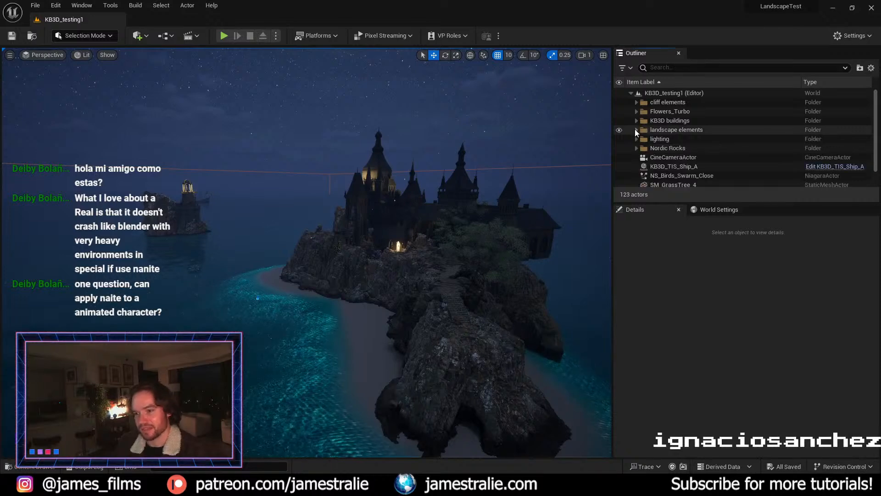
pyautogui.click(668, 160)
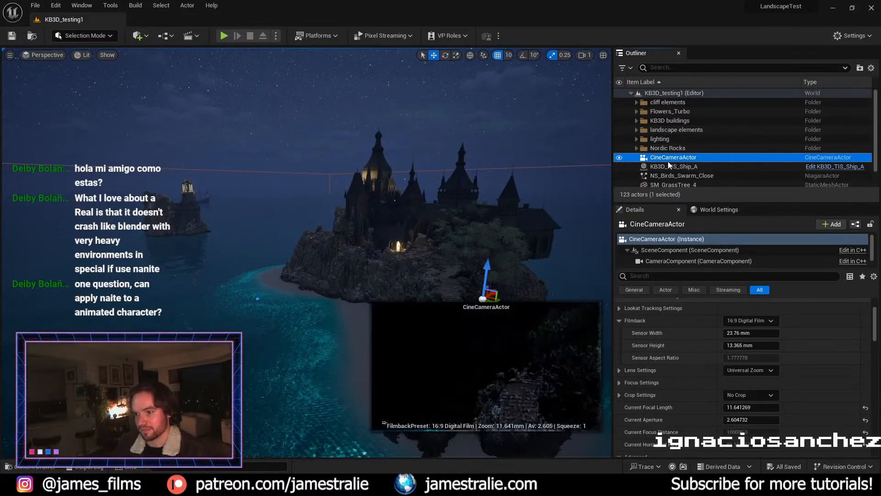
pyautogui.click(385, 422)
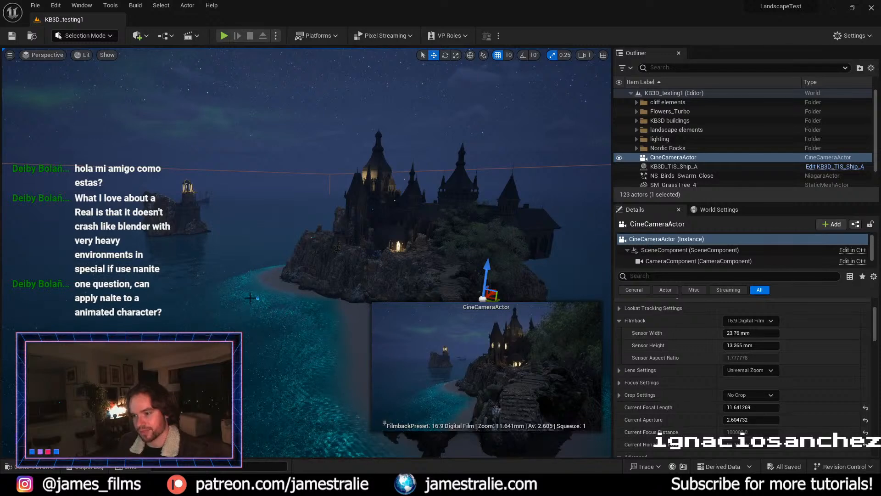
# Step: Select the flat stone floor slab at the top of the cliff stairs and focus on it
pyautogui.moveTo(249, 262); pyautogui.dragTo(244, 258, button='right')
pyautogui.moveTo(255, 317); pyautogui.dragTo(213, 278, button='right')
pyautogui.moveTo(319, 297); pyautogui.dragTo(317, 297, button='right')
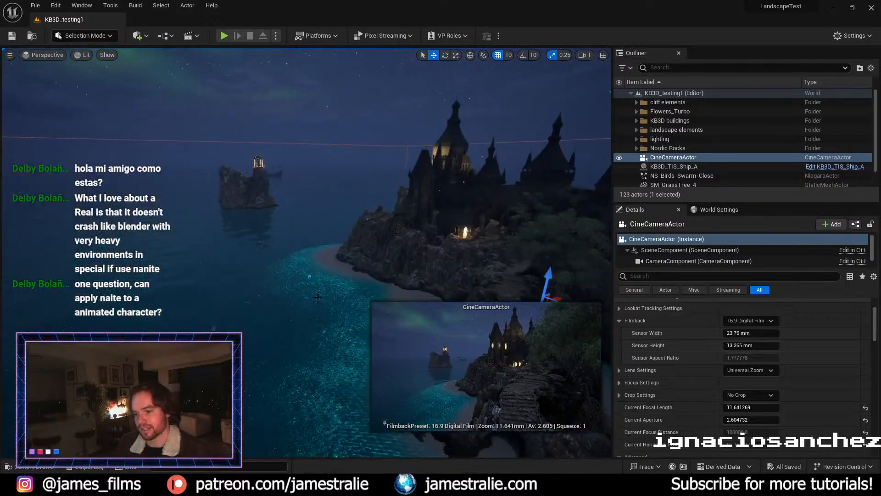
pyautogui.scroll(2, 507, 286)
pyautogui.moveTo(507, 286); pyautogui.dragTo(576, 324, button='right')
pyautogui.click(398, 202)
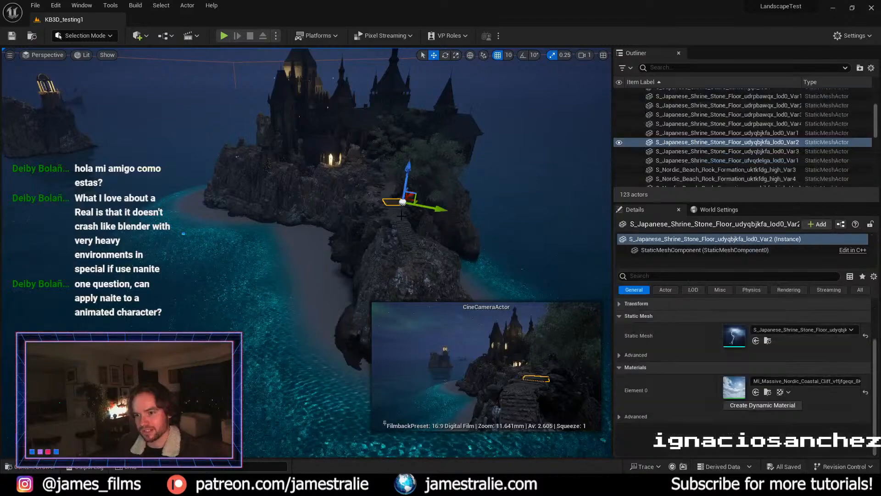
pyautogui.scroll(3, 399, 225)
pyautogui.press('f')
# Step: Examine the stone path, trees and cliffs around the selected slab leading up to the castle
pyautogui.keyDown('alt'); pyautogui.moveTo(244, 236); pyautogui.dragTo(316, 244); pyautogui.keyUp('alt')
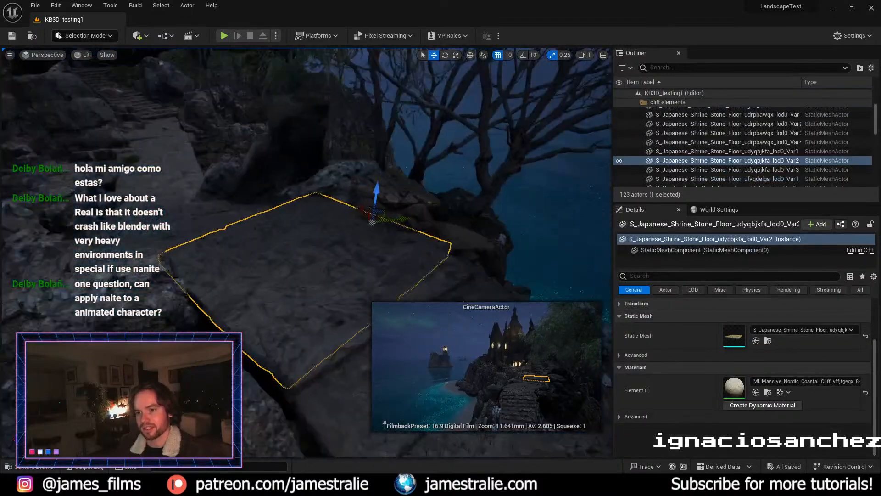
pyautogui.scroll(-2, 245, 236)
pyautogui.scroll(-4, 244, 236)
pyautogui.keyDown('alt'); pyautogui.moveTo(244, 236); pyautogui.dragTo(238, 209); pyautogui.keyUp('alt')
pyautogui.keyDown('alt'); pyautogui.moveTo(214, 300); pyautogui.dragTo(243, 276); pyautogui.keyUp('alt')
pyautogui.keyDown('alt'); pyautogui.moveTo(439, 284); pyautogui.dragTo(480, 280); pyautogui.keyUp('alt')
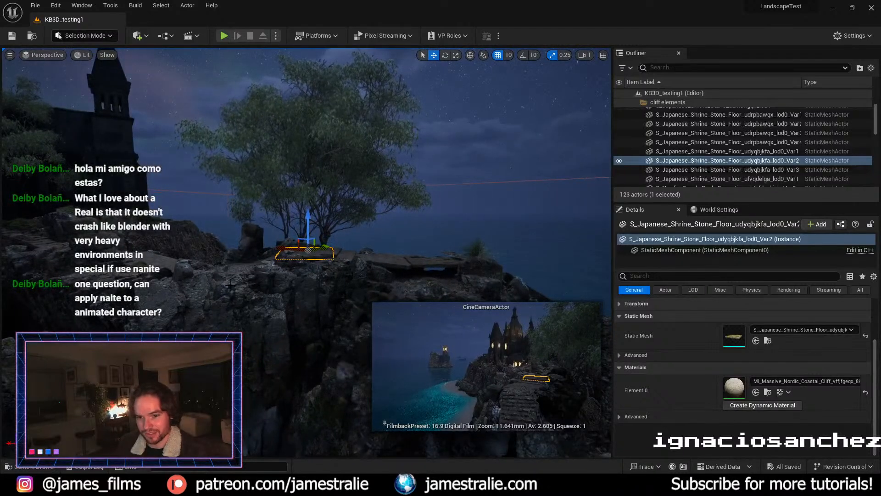
pyautogui.keyDown('alt'); pyautogui.moveTo(230, 284); pyautogui.dragTo(269, 298); pyautogui.keyUp('alt')
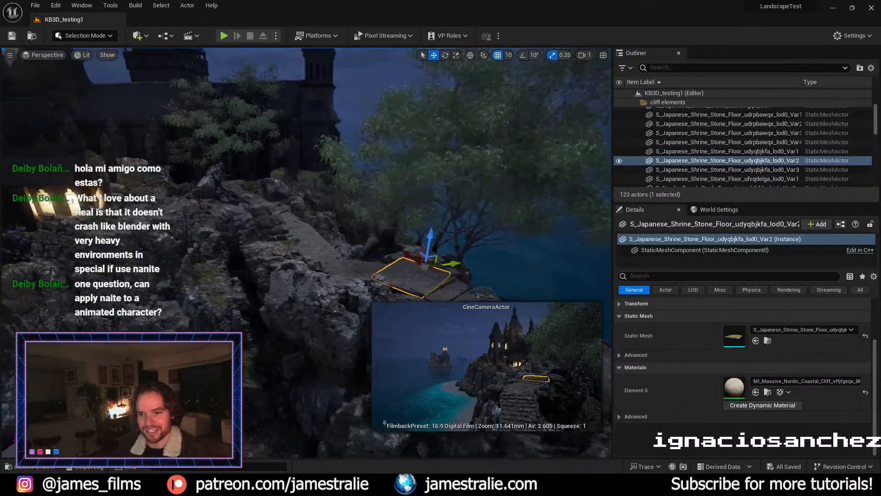
pyautogui.moveTo(268, 298); pyautogui.dragTo(232, 284, button='right')
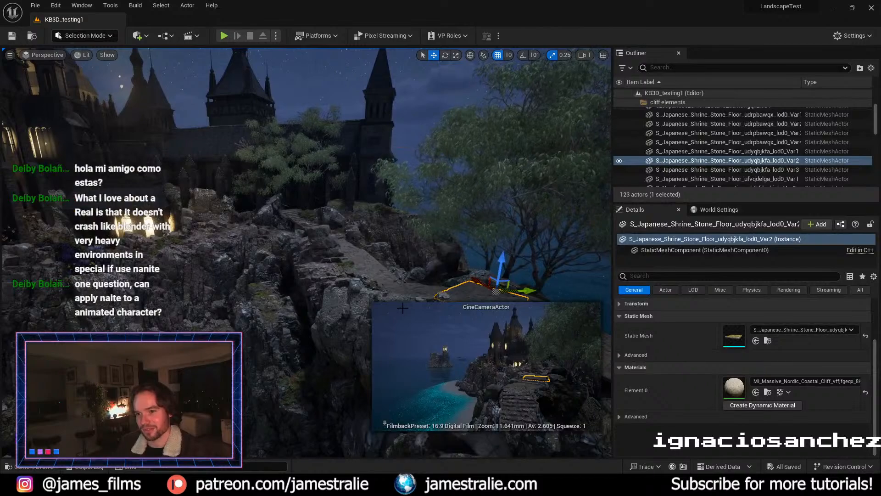
# Step: Select the large tree beside the stone path, then browse the project content to RuralAustralia > StaticMeshes > Vegetation
pyautogui.click(424, 190)
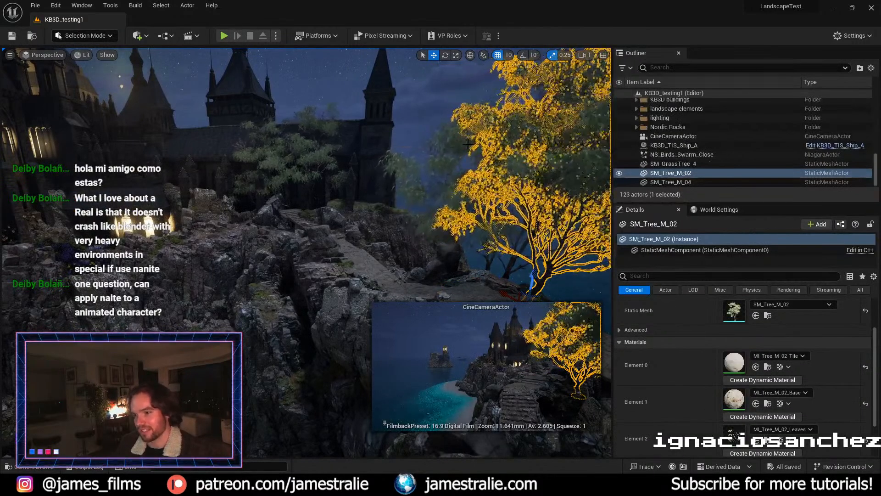
pyautogui.click(446, 113)
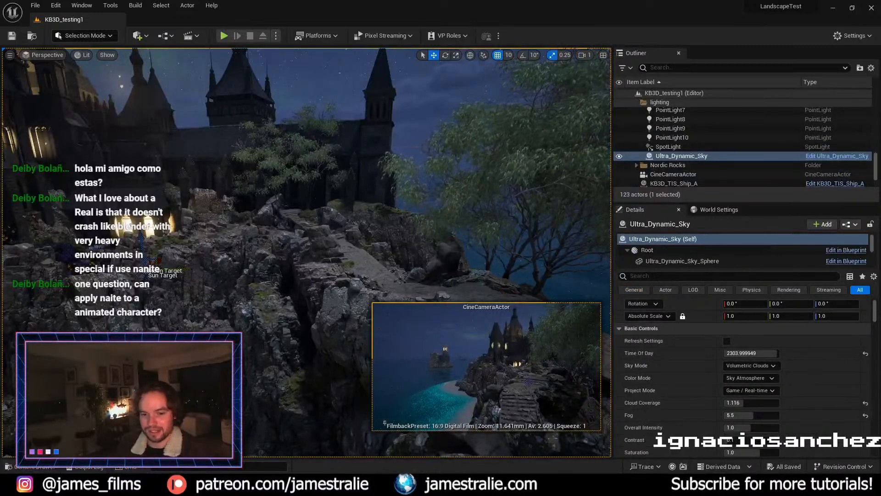
pyautogui.click(42, 466)
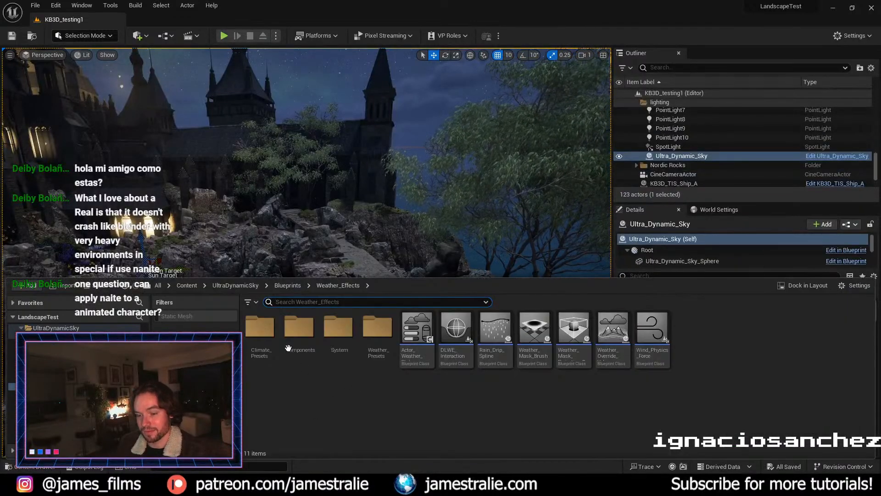
pyautogui.click(190, 287)
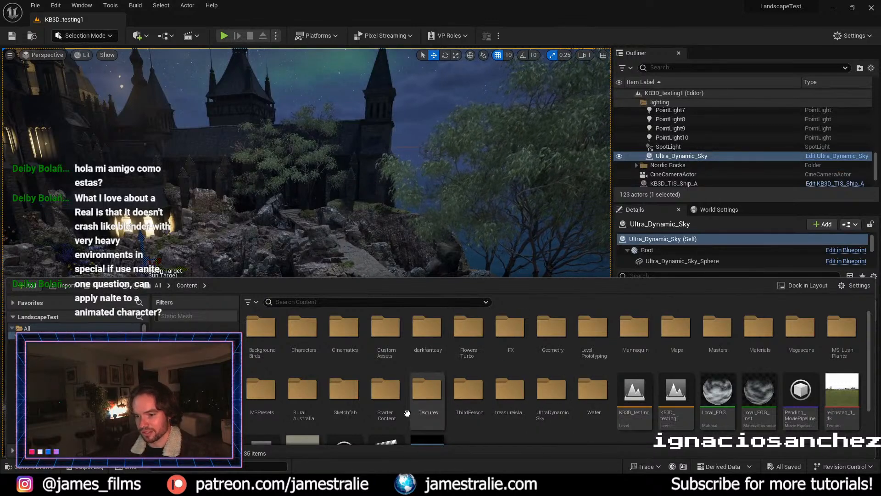
pyautogui.doubleClick(298, 408)
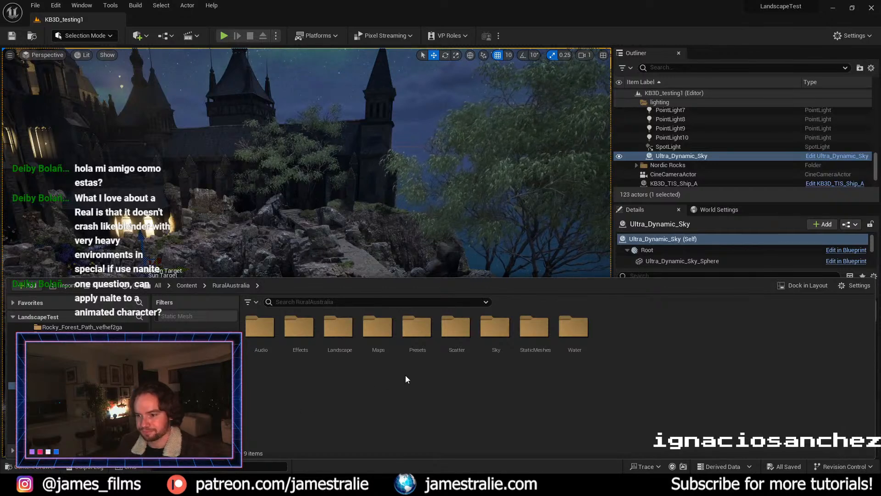
pyautogui.doubleClick(534, 327)
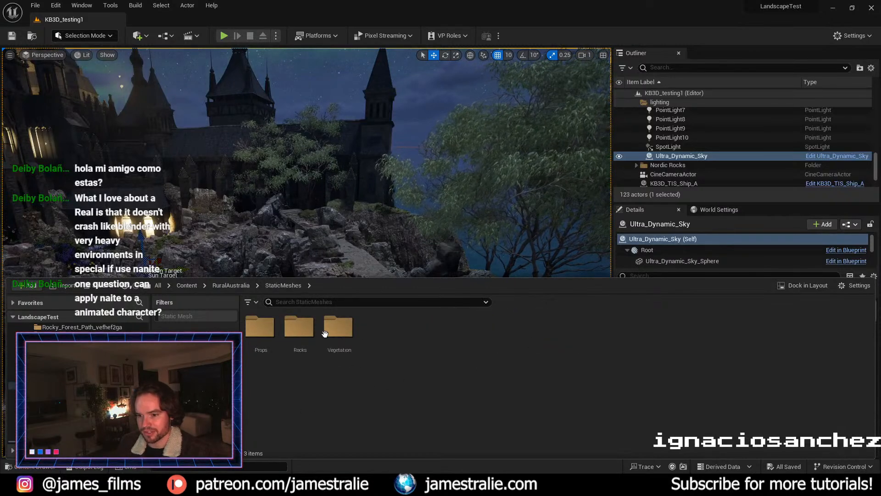
pyautogui.doubleClick(334, 327)
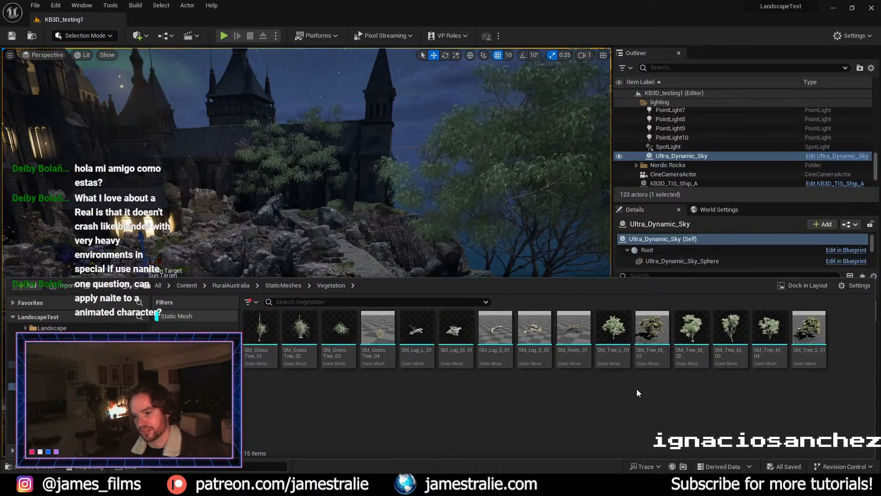
# Step: Place an SM_Tree_M_02 tree on the stone path leading to the castle and shift it farther along the path
pyautogui.moveTo(690, 338)
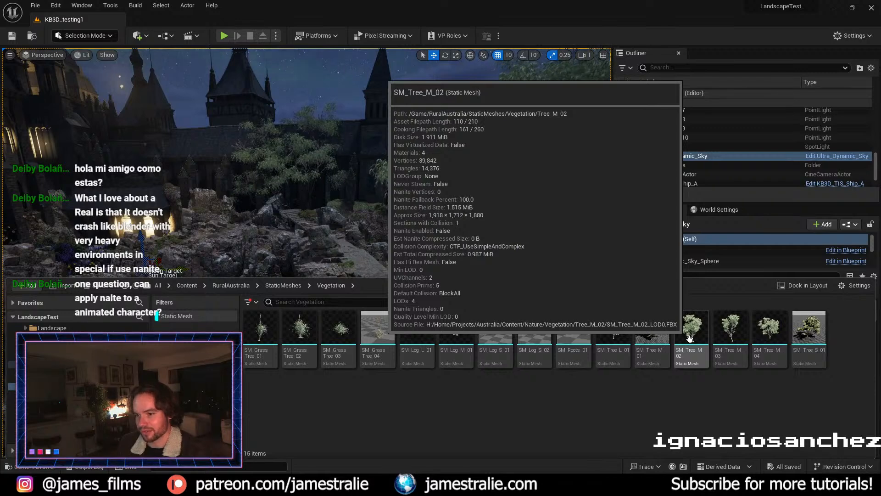
pyautogui.moveTo(685, 335); pyautogui.dragTo(322, 264)
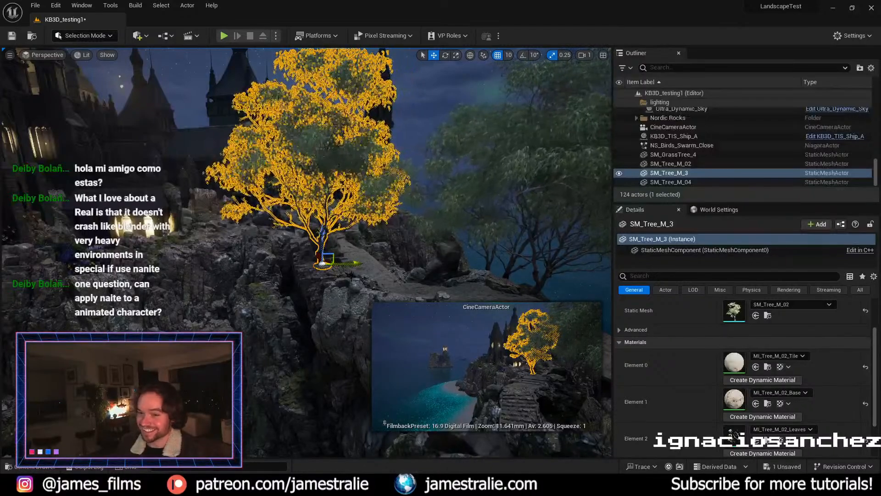
pyautogui.moveTo(354, 264); pyautogui.dragTo(403, 275)
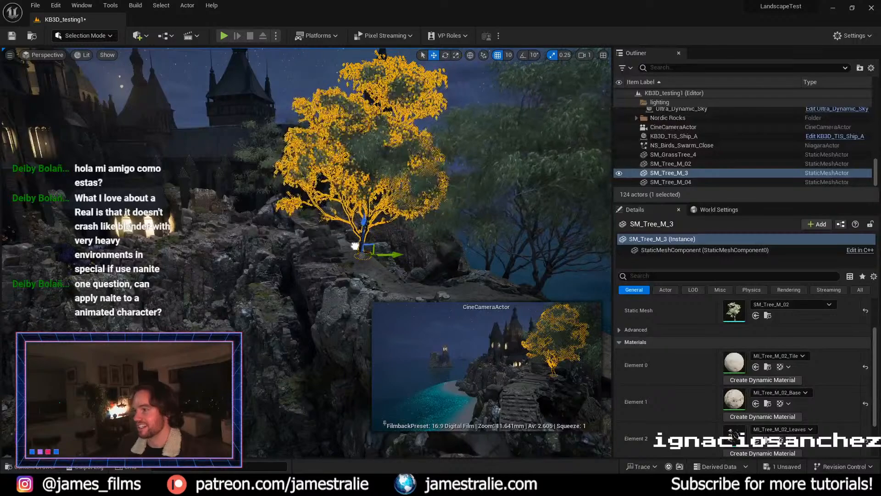
# Step: Select the NS_Birds_Swarm_Close effect over the ocean and move it up beside the castle's cliff
pyautogui.moveTo(265, 278); pyautogui.dragTo(207, 265, button='right')
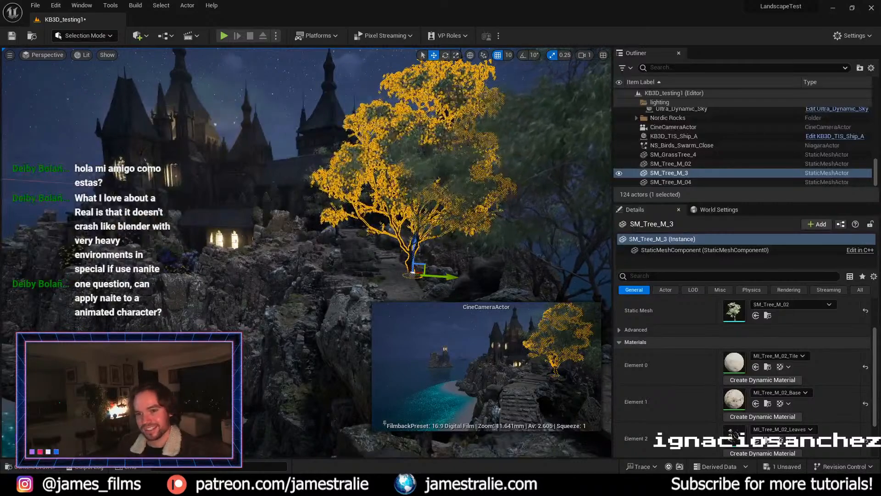
pyautogui.scroll(-4, 305, 341)
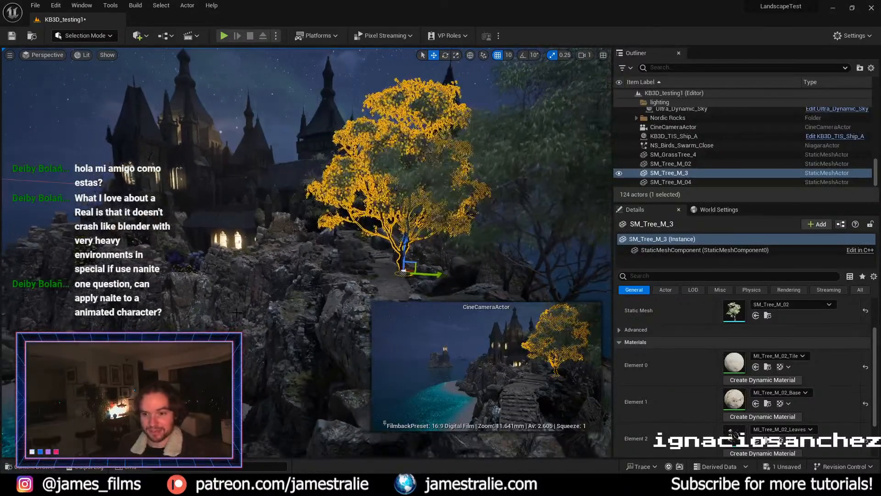
pyautogui.moveTo(305, 257); pyautogui.dragTo(177, 311, button='right')
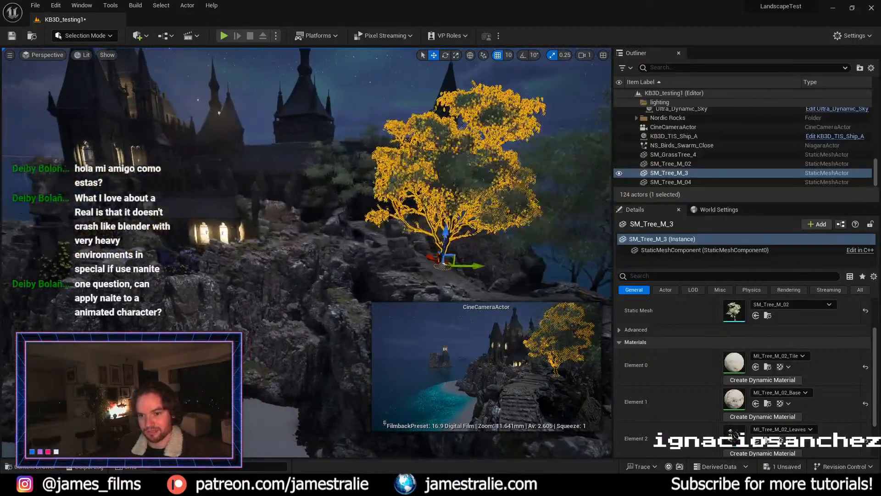
pyautogui.moveTo(300, 332); pyautogui.dragTo(161, 246, button='right')
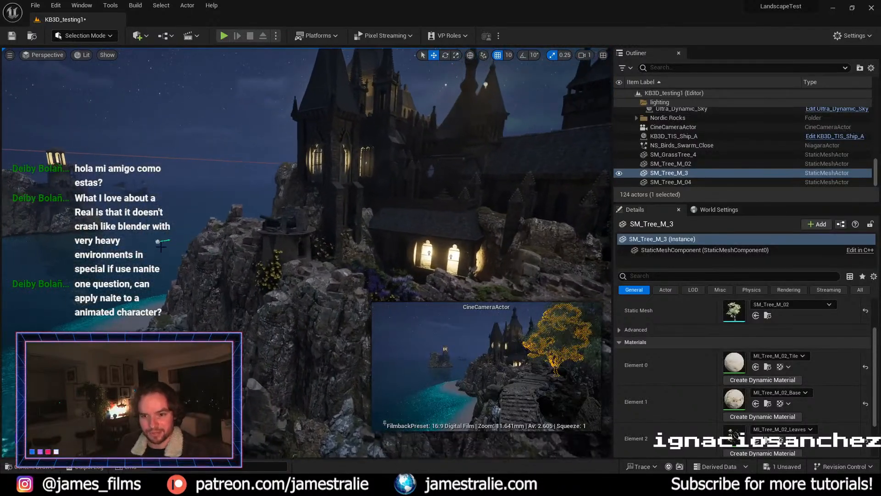
pyautogui.click(160, 241)
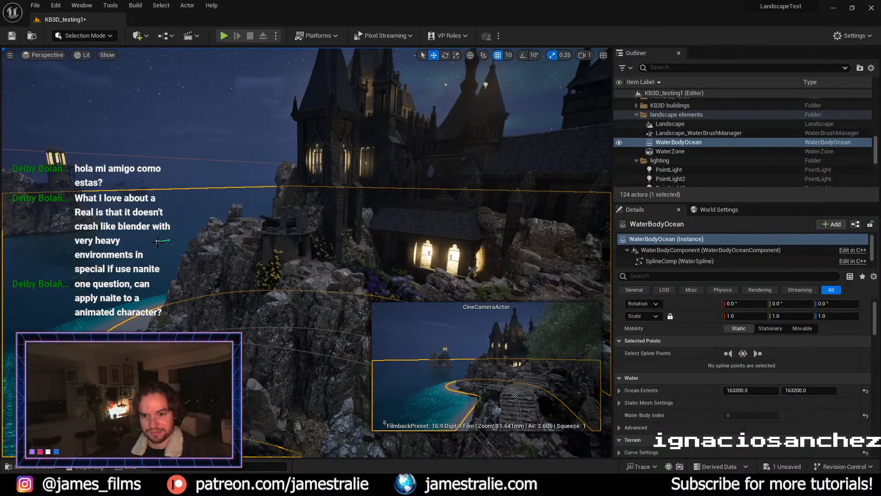
pyautogui.click(158, 241)
pyautogui.moveTo(157, 217); pyautogui.dragTo(255, 184)
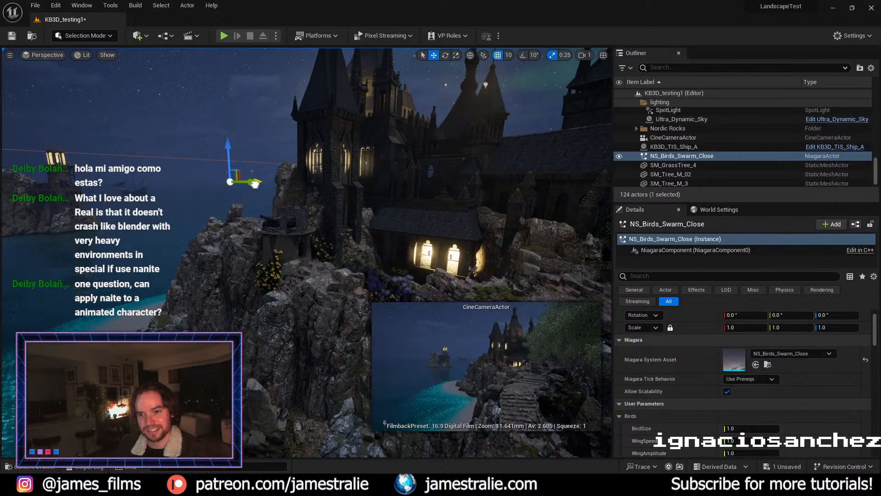
# Step: Scale up the bird swarm to 2.0, 1.25 and 2.0 on X, Y and Z, then save the level
pyautogui.press('e')
pyautogui.press('r')
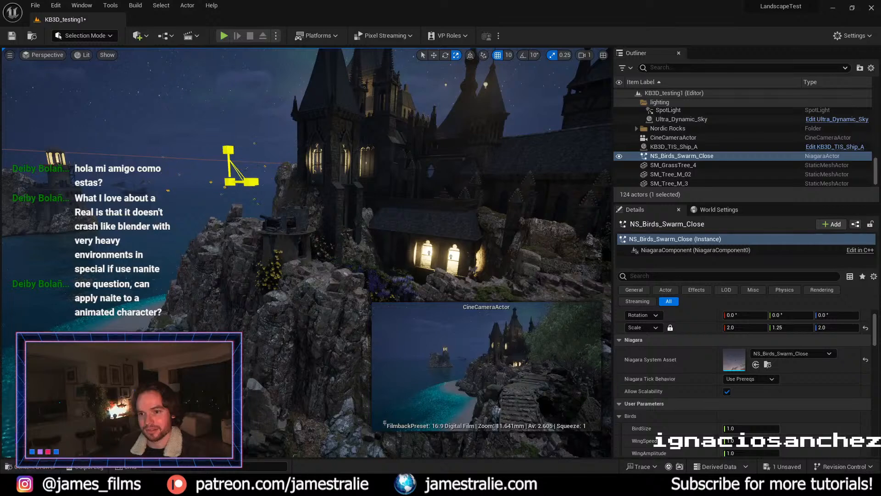
pyautogui.press('e')
pyautogui.click(193, 245)
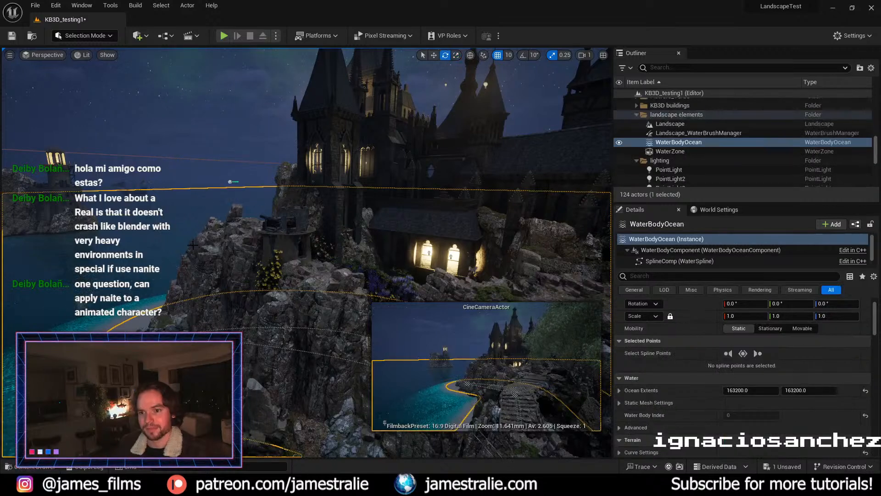
pyautogui.hotkey('ctrl', 's')
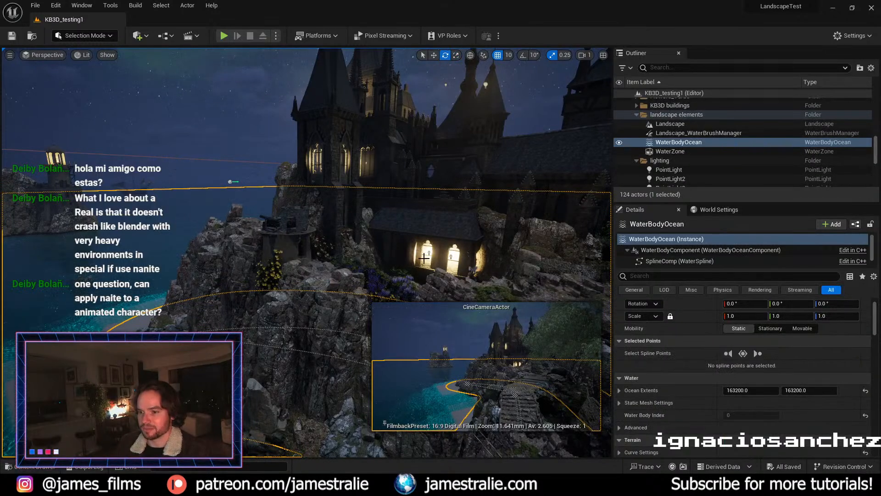
# Step: Select the castle building with the lit ground-floor windows and collapse the KB3D buildings folder
pyautogui.click(429, 253)
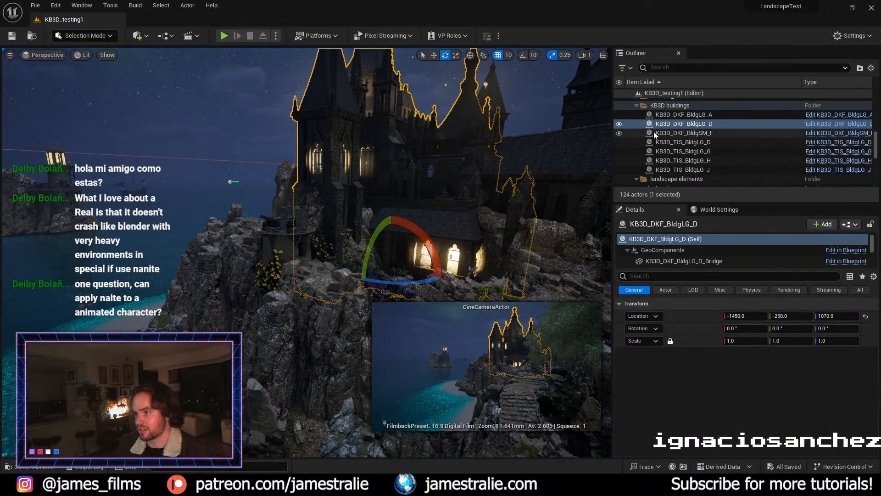
pyautogui.click(636, 106)
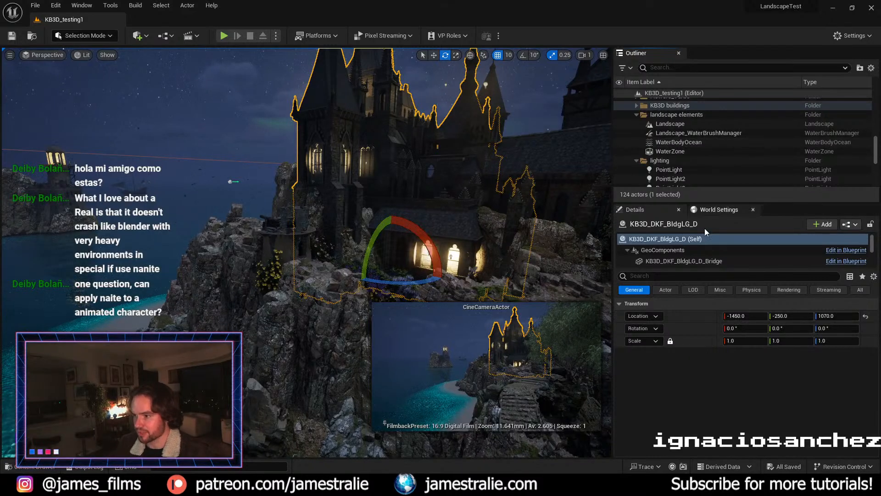
# Step: Review the lighting folder's point lights, SpotLight and Ultra_Dynamic_Sky settings, then collapse the folder
pyautogui.click(657, 158)
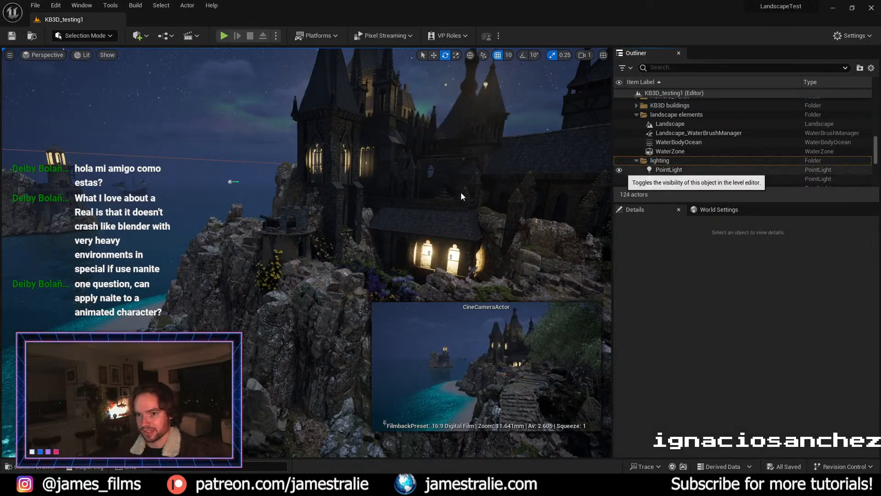
pyautogui.scroll(-5, 703, 166)
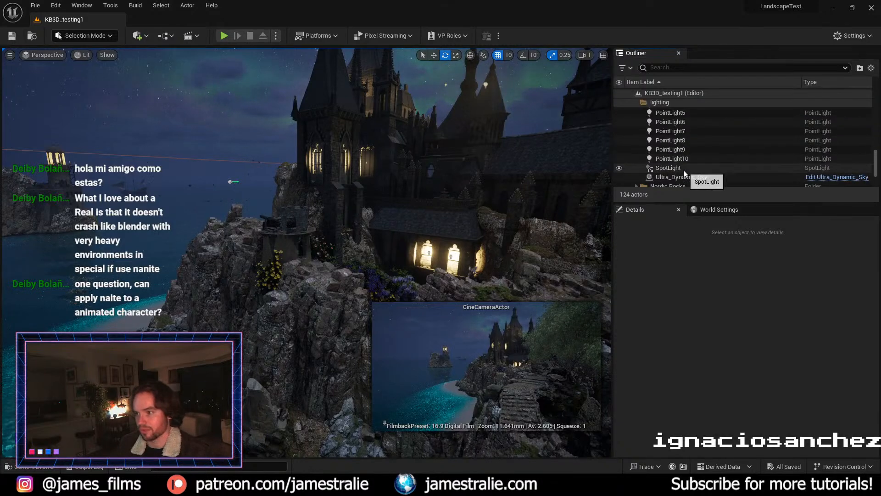
pyautogui.click(671, 168)
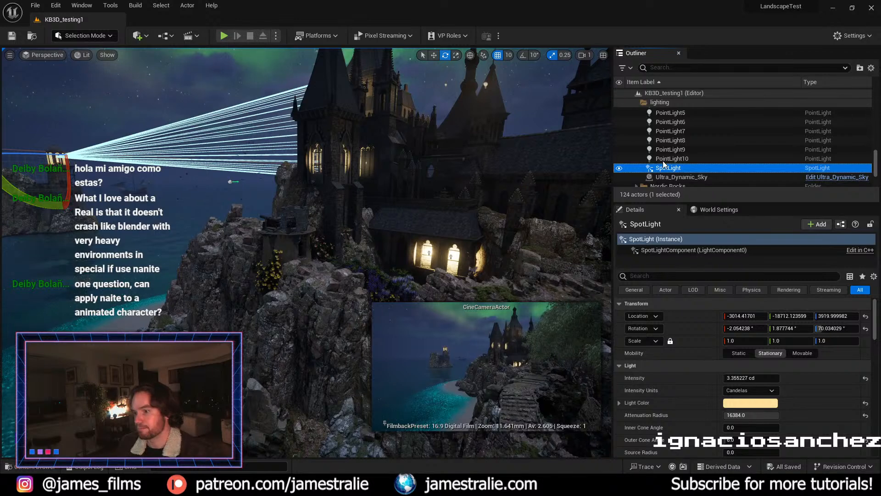
pyautogui.scroll(-2, 682, 172)
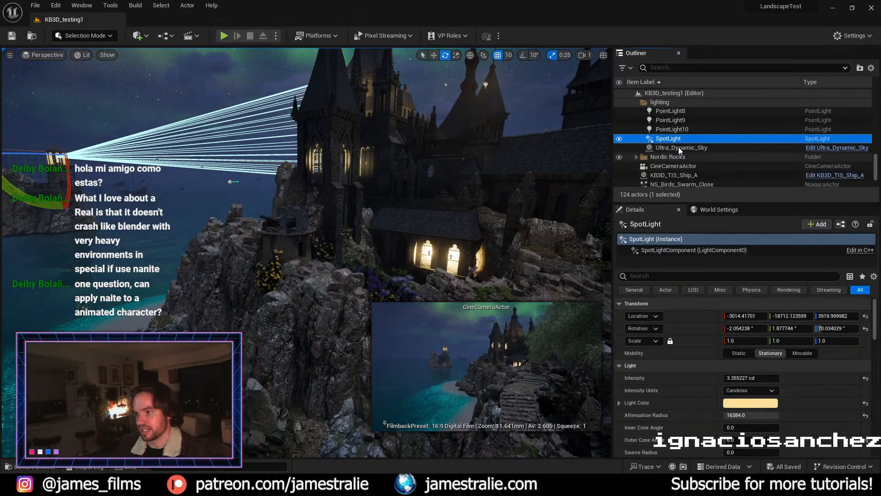
pyautogui.click(678, 147)
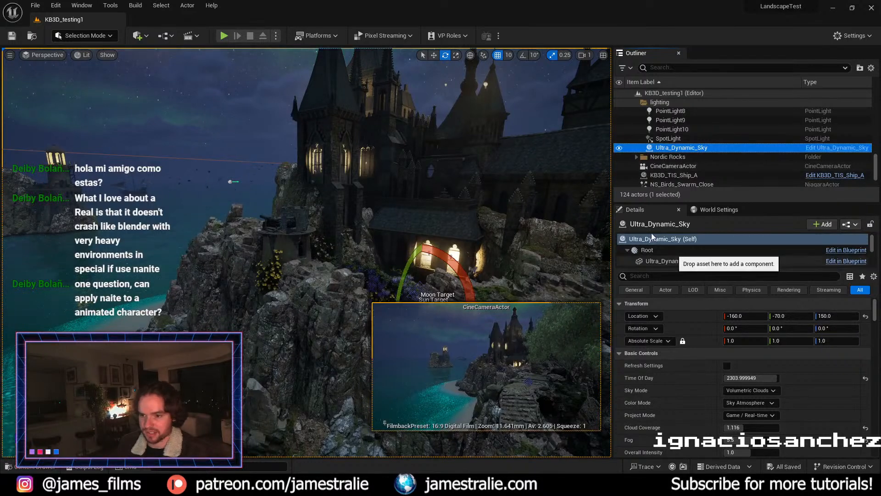
pyautogui.scroll(5, 726, 142)
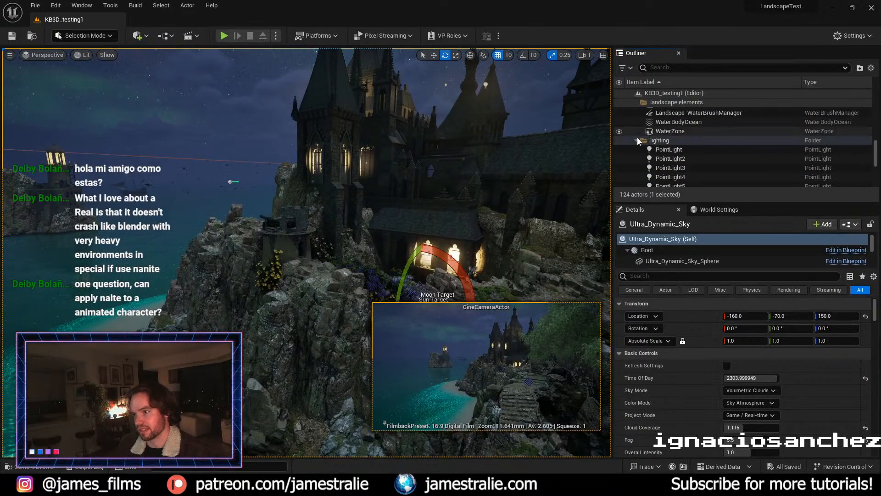
pyautogui.click(638, 140)
# Step: Look over the landscape elements, then expand the KB3D buildings folder and inspect several of its buildings, including KB3D_TIS_BldgLG_G and KB3D_DKF_BldgLG_A
pyautogui.scroll(3, 707, 134)
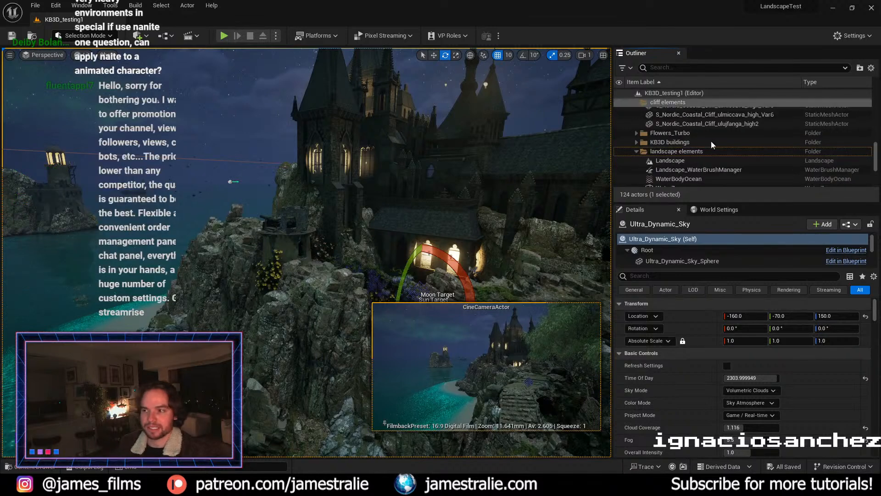
pyautogui.scroll(-1, 717, 156)
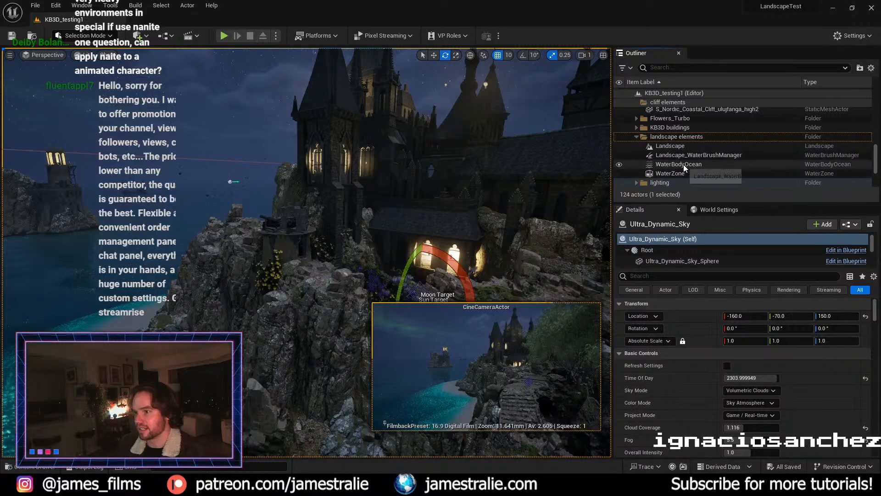
pyautogui.scroll(-2, 703, 171)
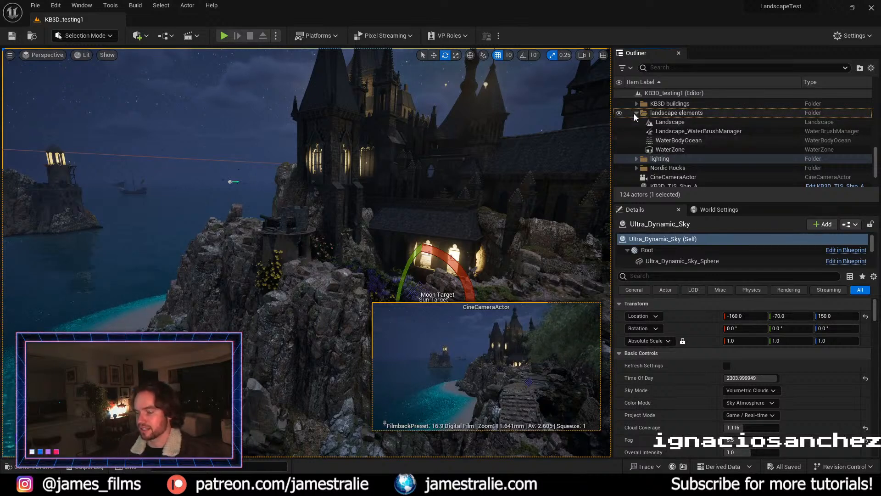
pyautogui.scroll(2, 666, 112)
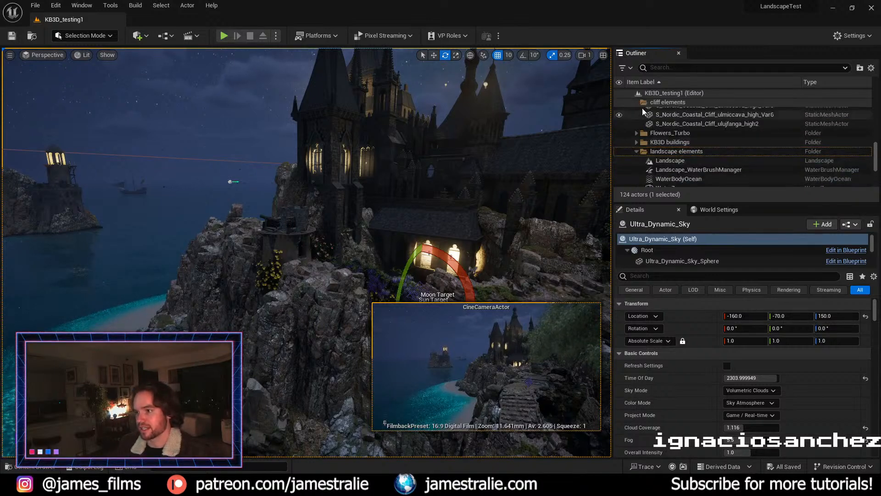
pyautogui.click(636, 142)
pyautogui.scroll(-2, 684, 150)
pyautogui.click(704, 150)
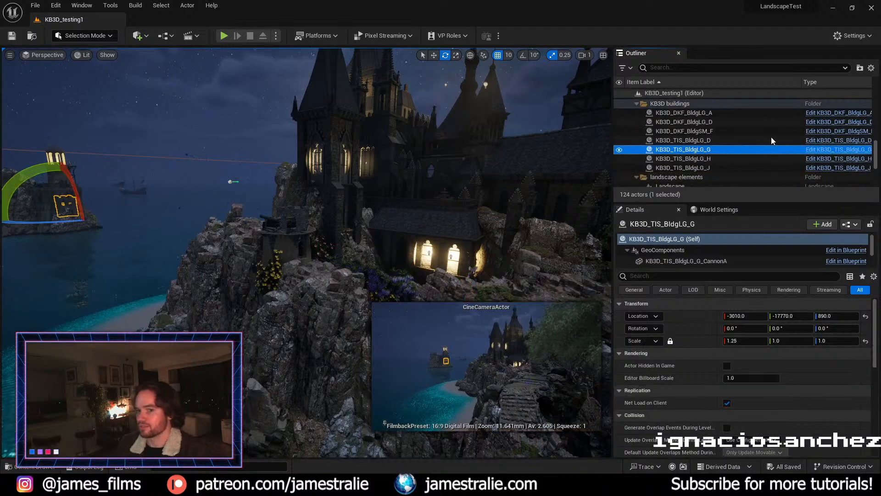
pyautogui.click(695, 158)
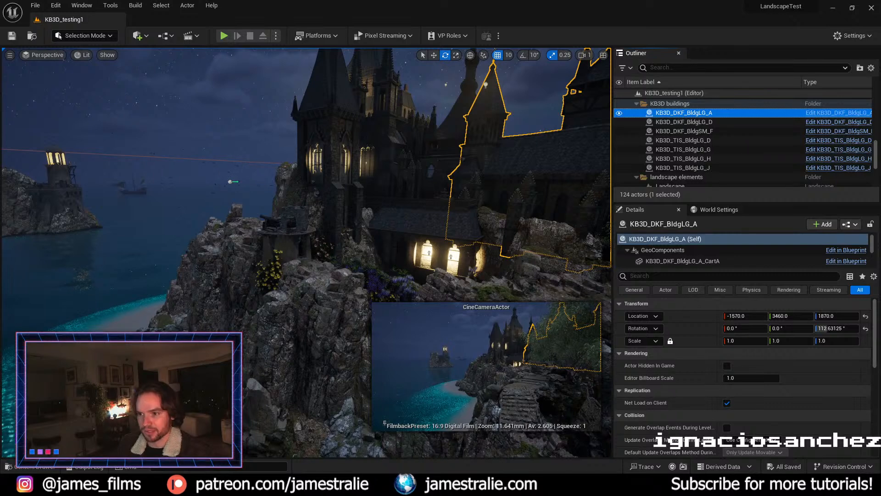
# Step: Turn off the Static Mesh filter and place KB3D_TIS_BldgLG_E from the treasureisland Actors folder on the beach below the castle
pyautogui.click(36, 467)
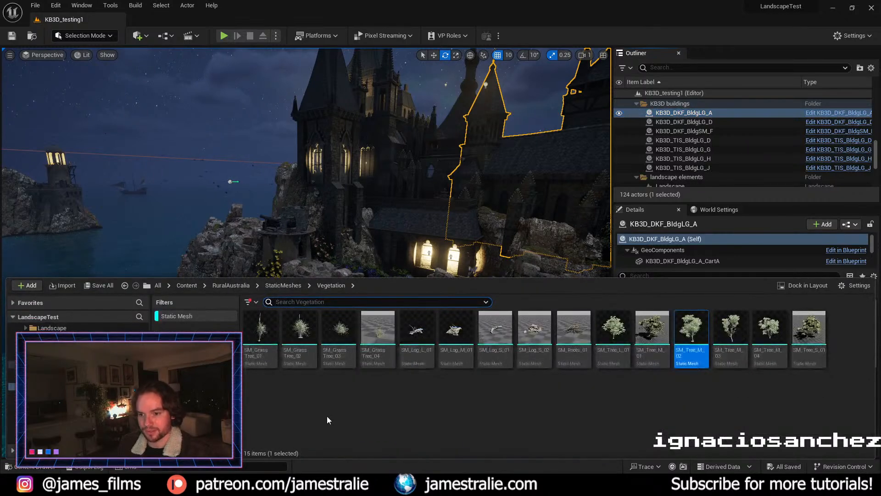
pyautogui.click(188, 286)
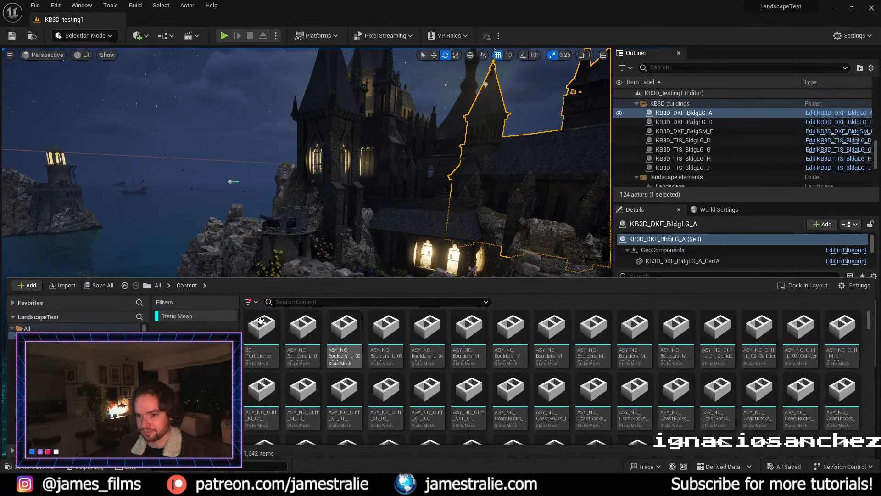
pyautogui.click(180, 315)
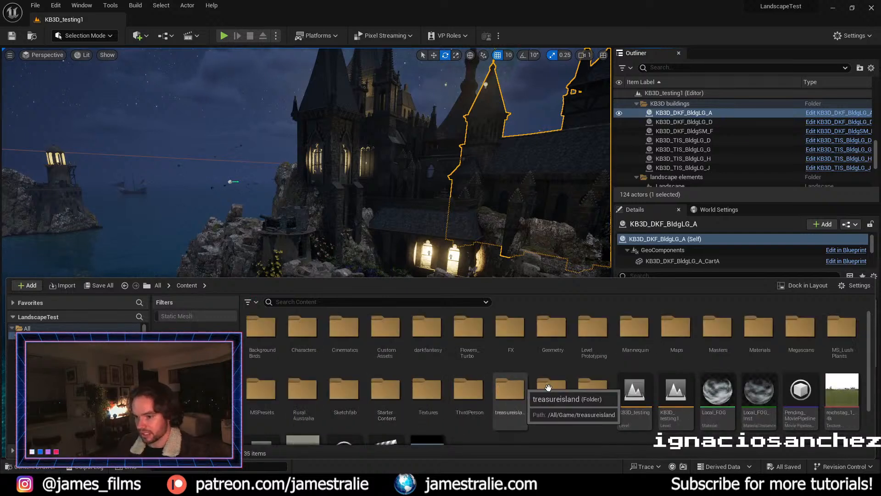
pyautogui.doubleClick(516, 394)
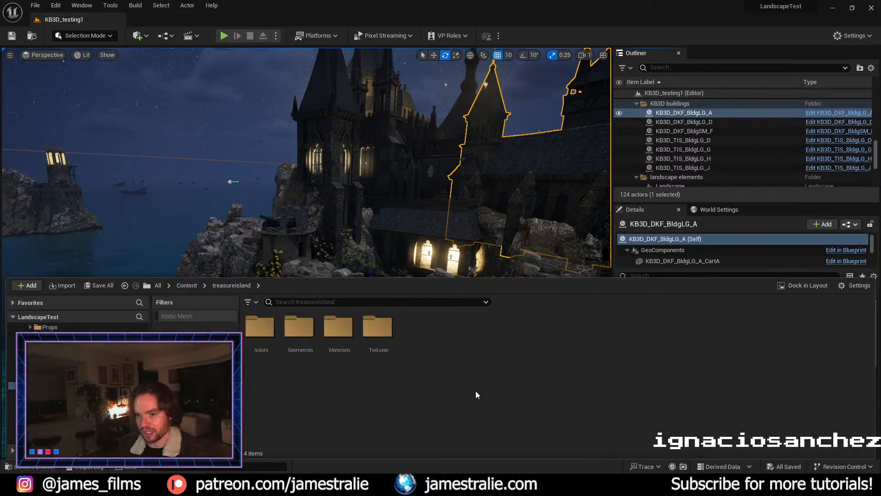
pyautogui.doubleClick(264, 336)
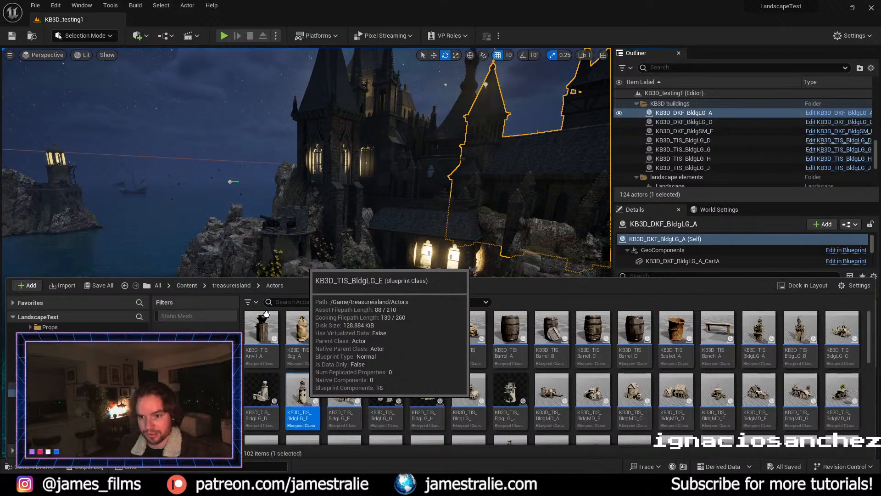
pyautogui.moveTo(235, 249); pyautogui.dragTo(235, 246)
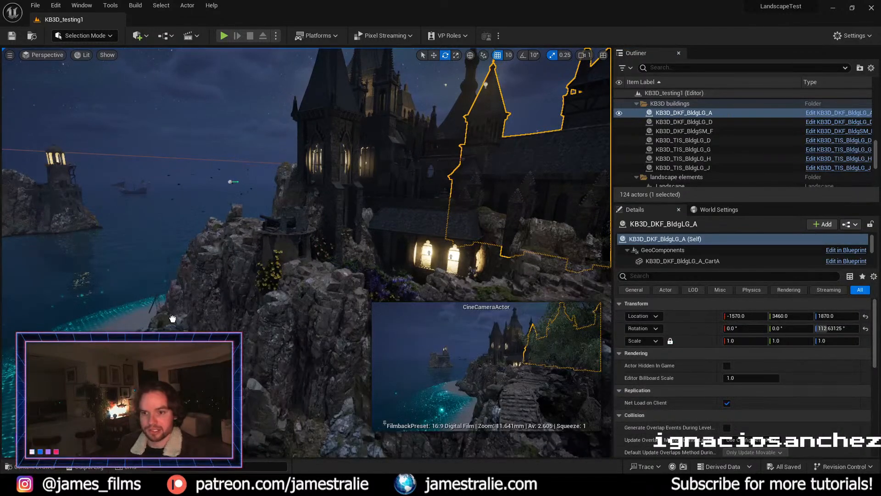
pyautogui.moveTo(235, 246); pyautogui.dragTo(102, 307)
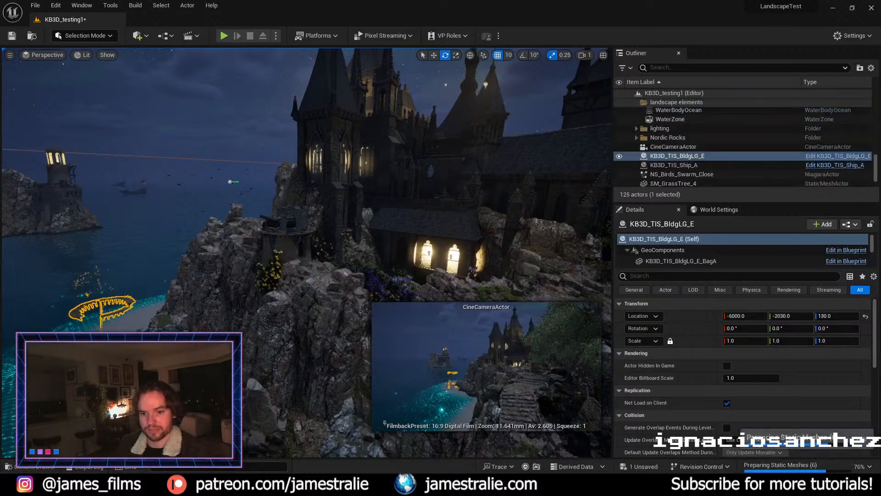
# Step: Examine the placed KB3D_TIS_BldgLG_E tower from all sides and enlarge its component list
pyautogui.press('f')
pyautogui.keyDown('alt'); pyautogui.moveTo(329, 158); pyautogui.dragTo(376, 137); pyautogui.keyUp('alt')
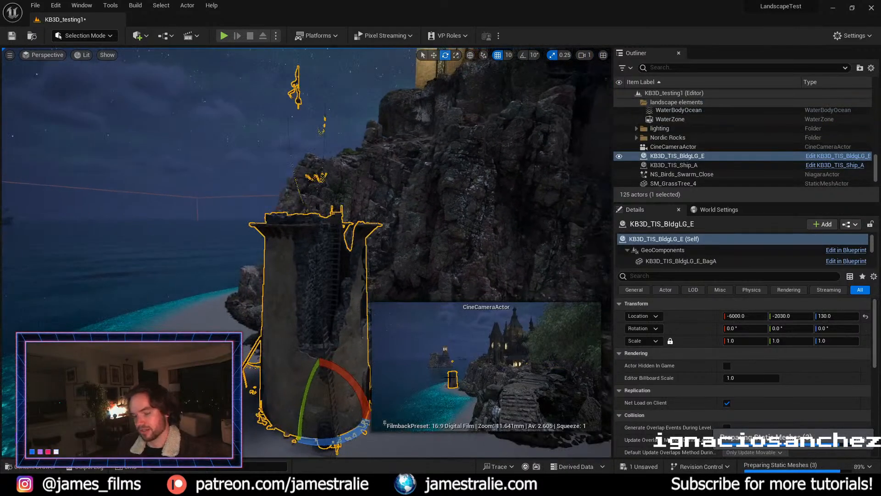
pyautogui.keyDown('alt'); pyautogui.moveTo(279, 356); pyautogui.dragTo(252, 358); pyautogui.keyUp('alt')
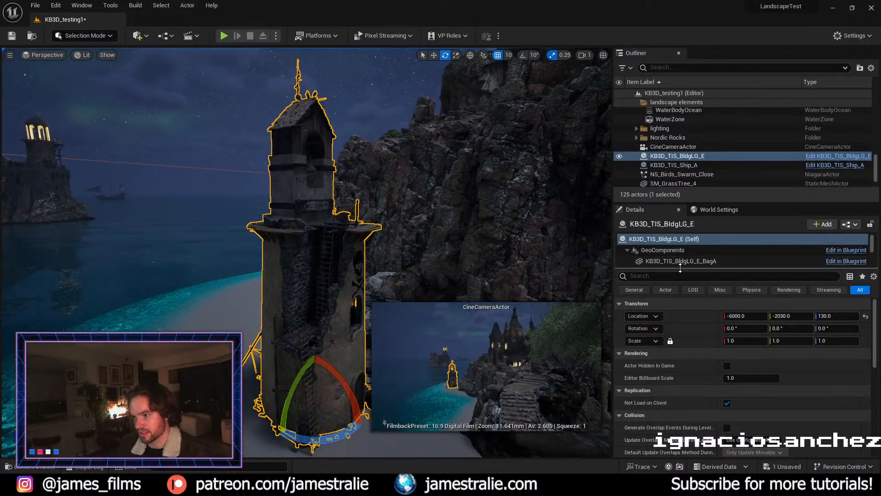
pyautogui.moveTo(674, 270); pyautogui.dragTo(683, 320)
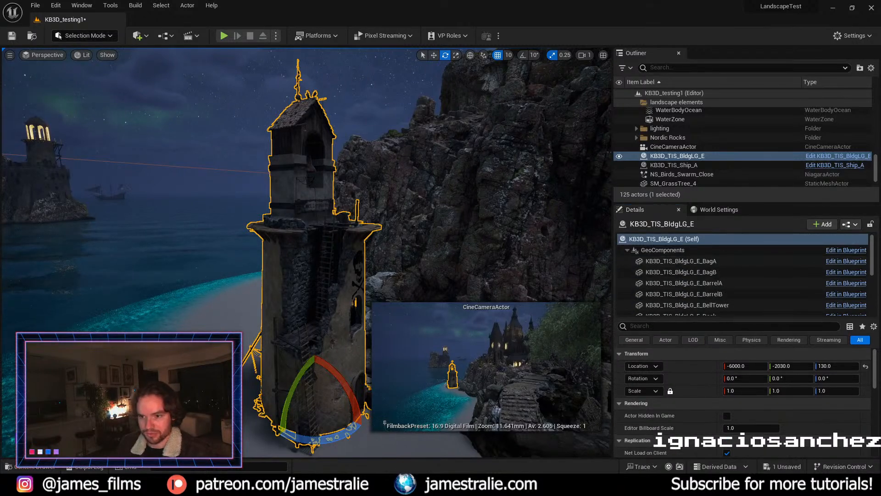
pyautogui.keyDown('alt'); pyautogui.moveTo(317, 258); pyautogui.dragTo(294, 265); pyautogui.keyUp('alt')
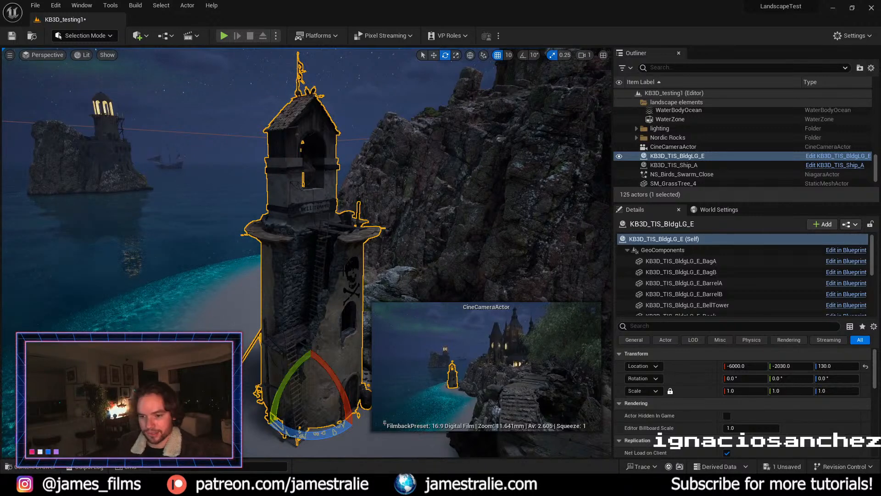
pyautogui.keyDown('alt'); pyautogui.moveTo(342, 271); pyautogui.dragTo(276, 271); pyautogui.keyUp('alt')
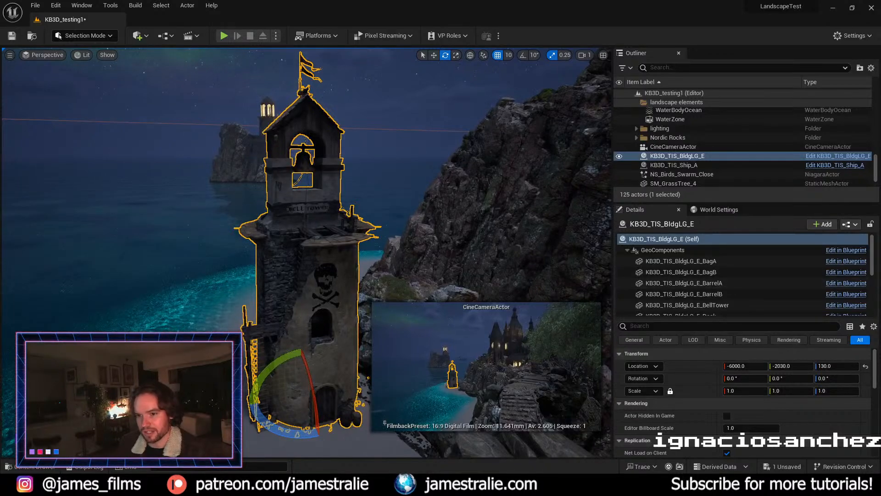
pyautogui.keyDown('alt'); pyautogui.moveTo(428, 271); pyautogui.dragTo(475, 284); pyautogui.keyUp('alt')
pyautogui.keyDown('alt'); pyautogui.moveTo(475, 284); pyautogui.dragTo(452, 284, button='right'); pyautogui.keyUp('alt')
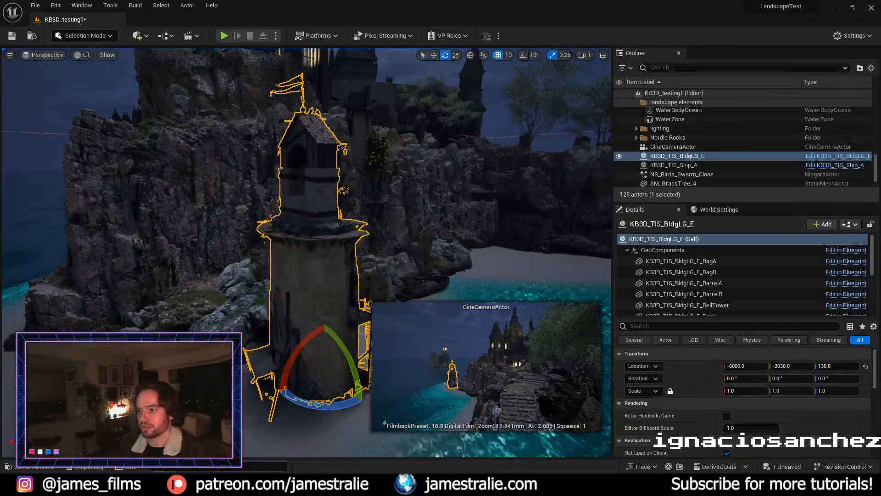
# Step: Move the KB3D_TIS_BldgLG_E tower along its Y axis to -2200
pyautogui.click(689, 156)
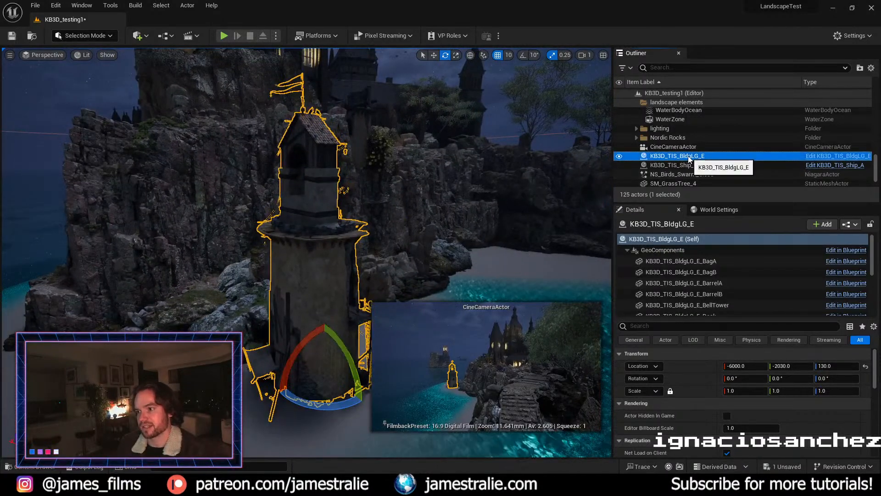
pyautogui.press('w')
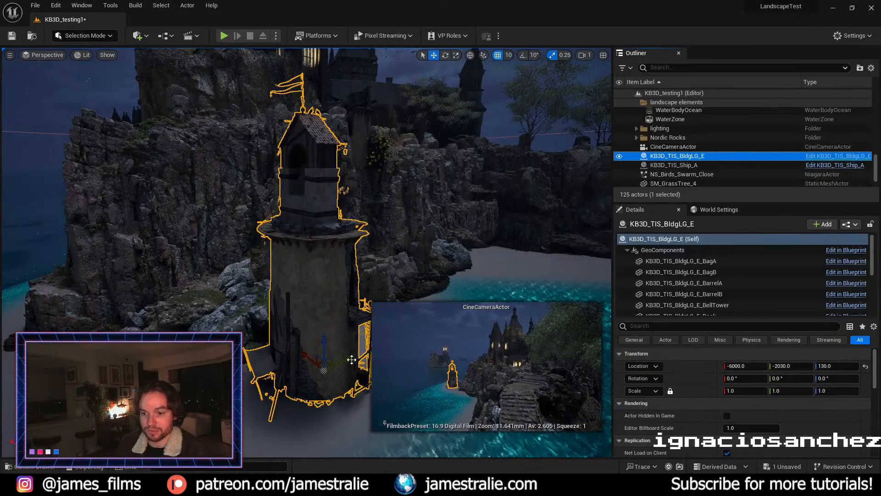
pyautogui.moveTo(349, 359); pyautogui.dragTo(330, 362)
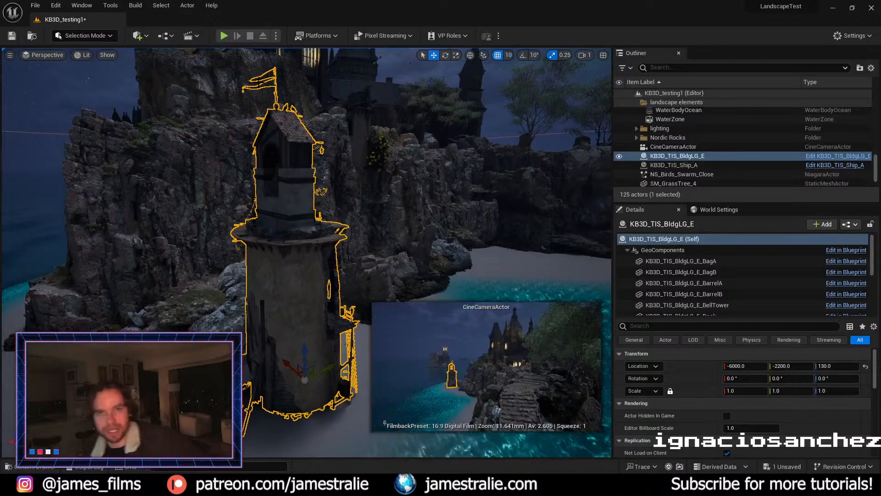
# Step: Open the Blueprint of KB3D_TIS_BldgLG_E beside the tower and delete its Flag and Hanger components
pyautogui.click(733, 261)
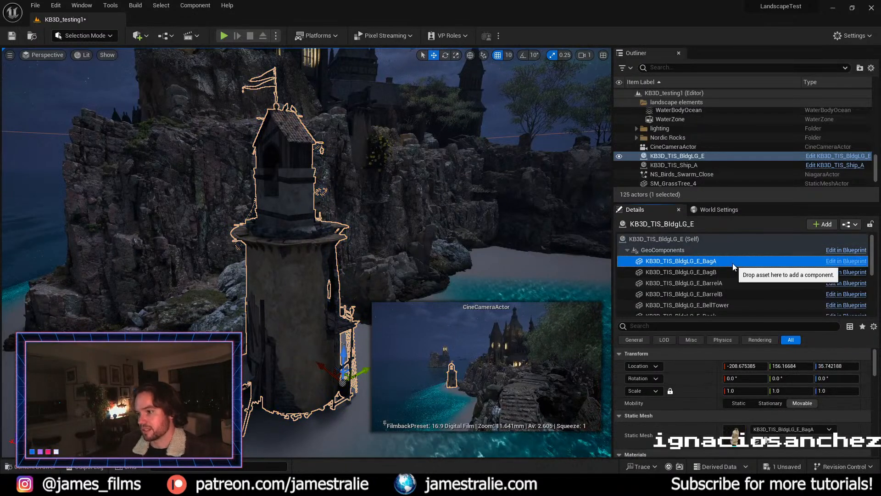
pyautogui.click(849, 261)
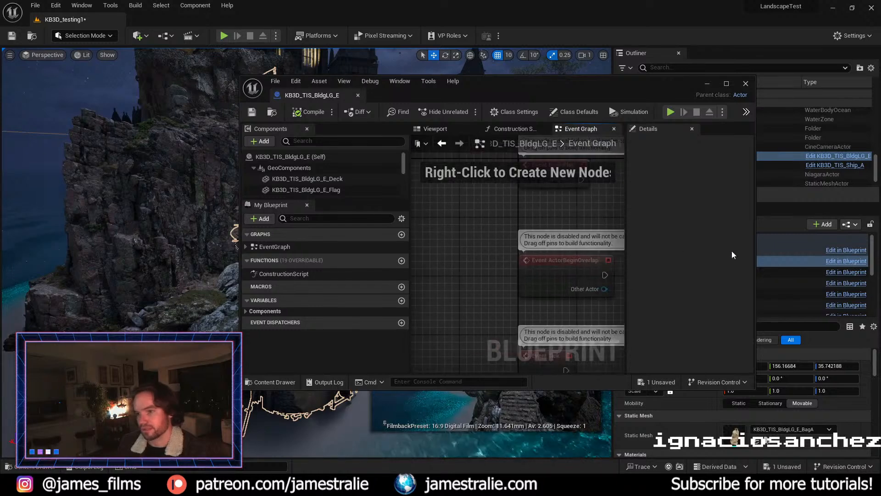
pyautogui.click(298, 180)
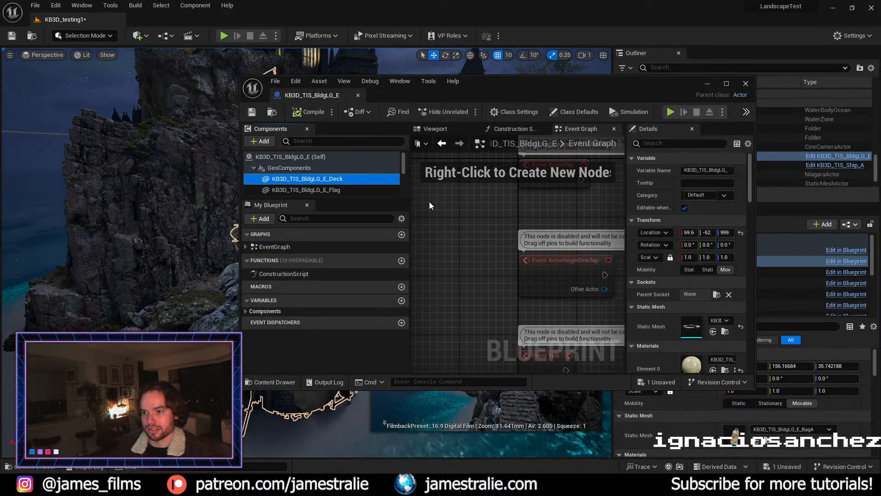
pyautogui.moveTo(506, 82); pyautogui.dragTo(689, 112)
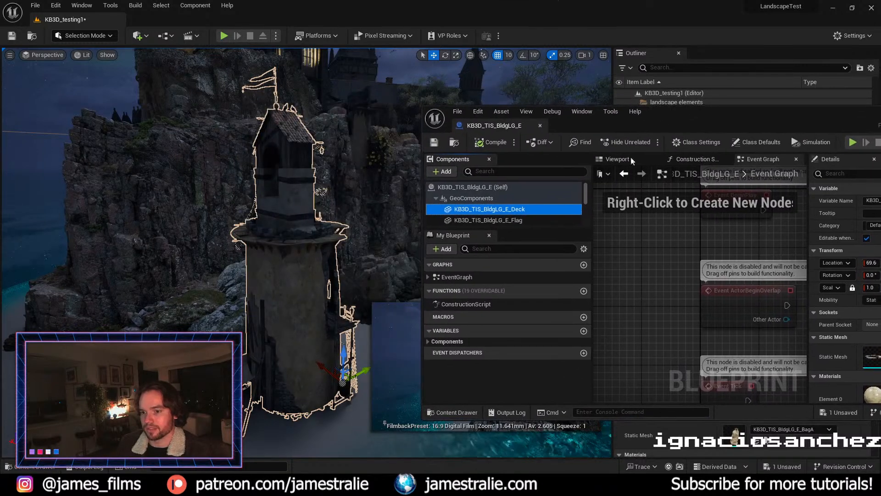
pyautogui.click(488, 220)
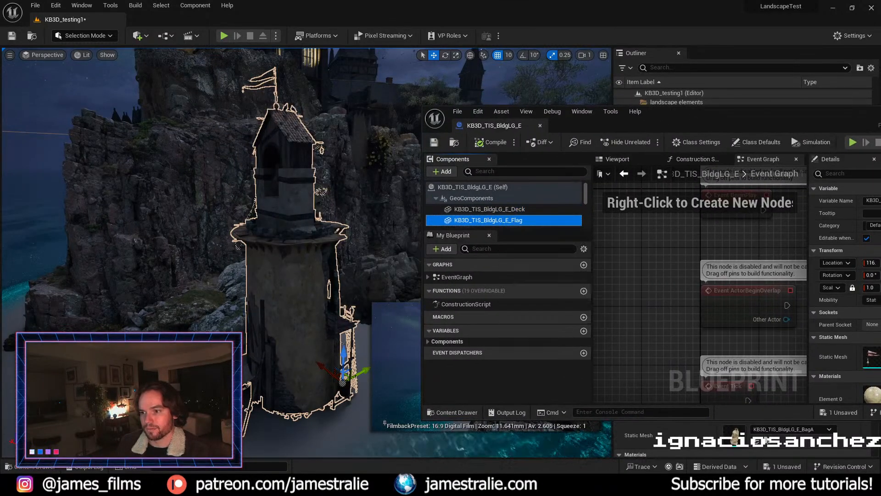
pyautogui.press('Delete')
pyautogui.click(527, 221)
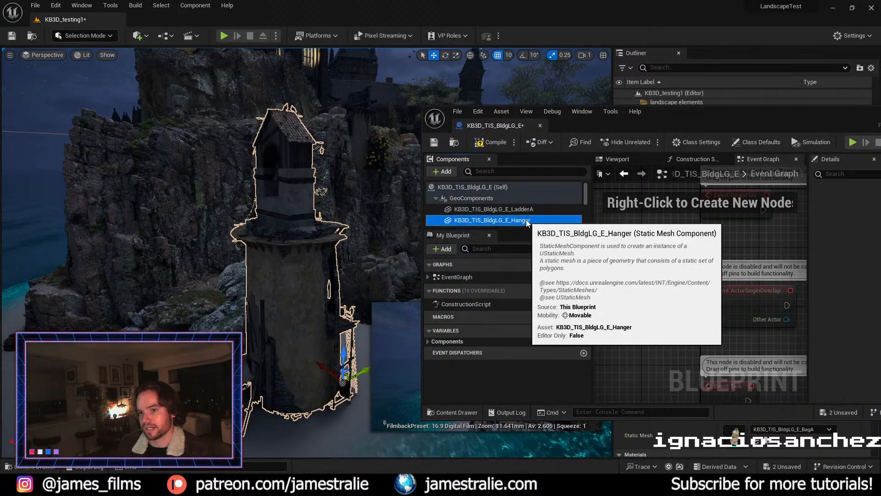
pyautogui.press('Delete')
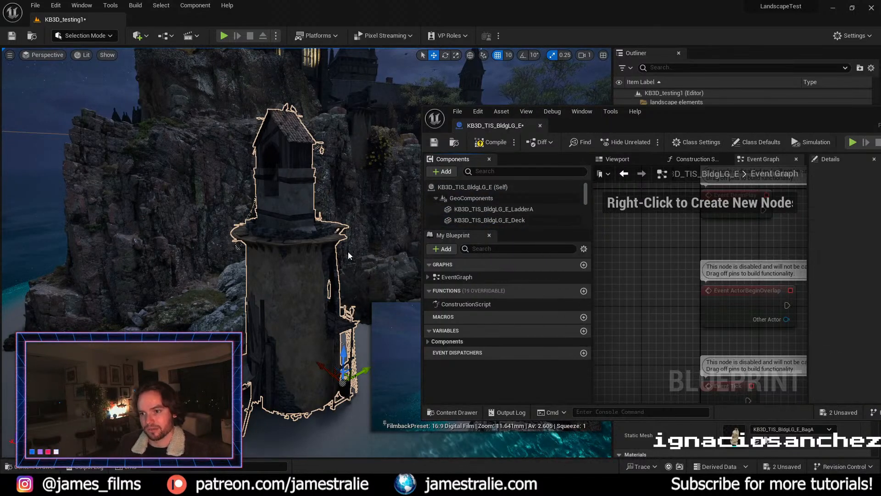
# Step: Delete the BarrelA, BarrelB, BagA and BagB components from the tower's Blueprint
pyautogui.click(521, 210)
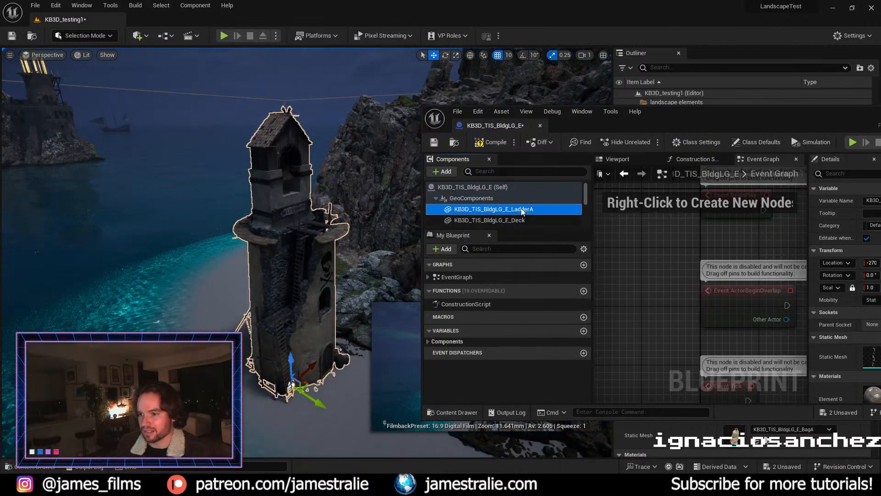
pyautogui.scroll(-3, 522, 208)
pyautogui.click(527, 197)
pyautogui.keyDown('shift'); pyautogui.click(527, 220); pyautogui.keyUp('shift')
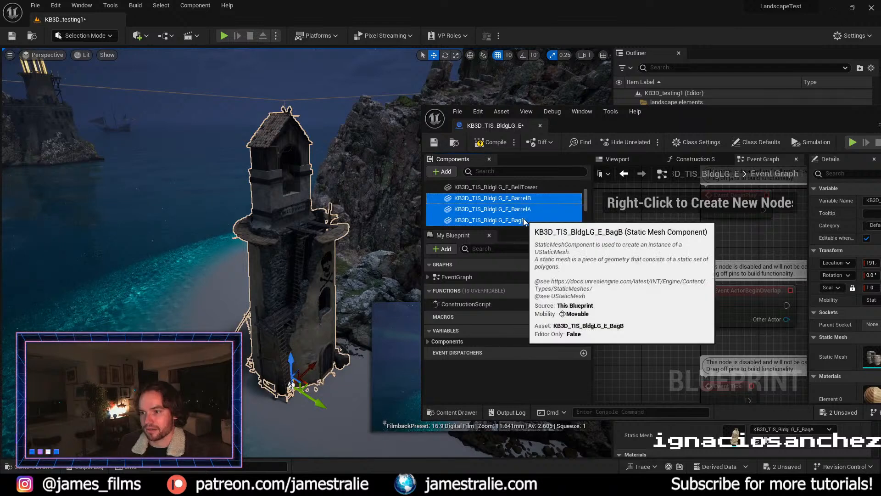
pyautogui.press('Delete')
pyautogui.scroll(-2, 525, 222)
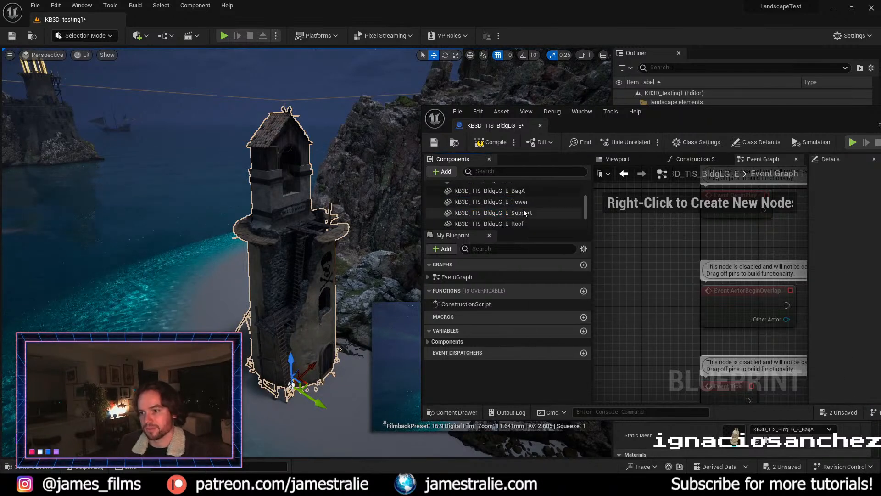
pyautogui.click(518, 193)
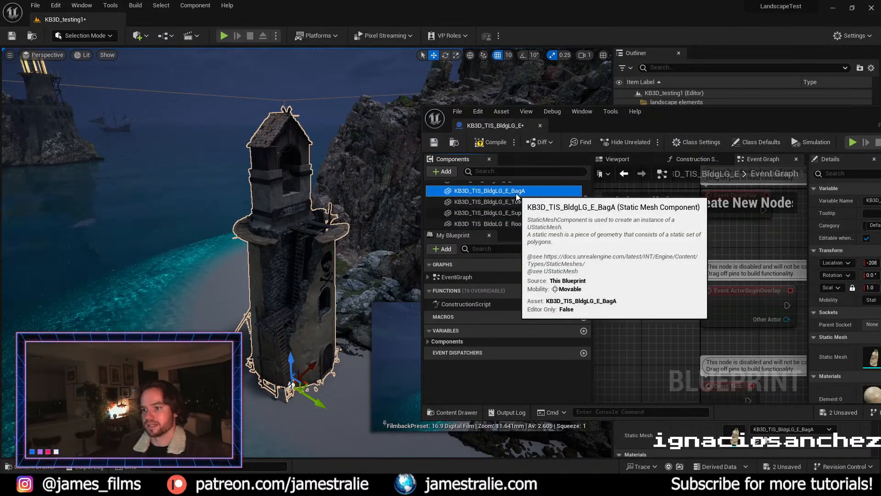
pyautogui.press('Delete')
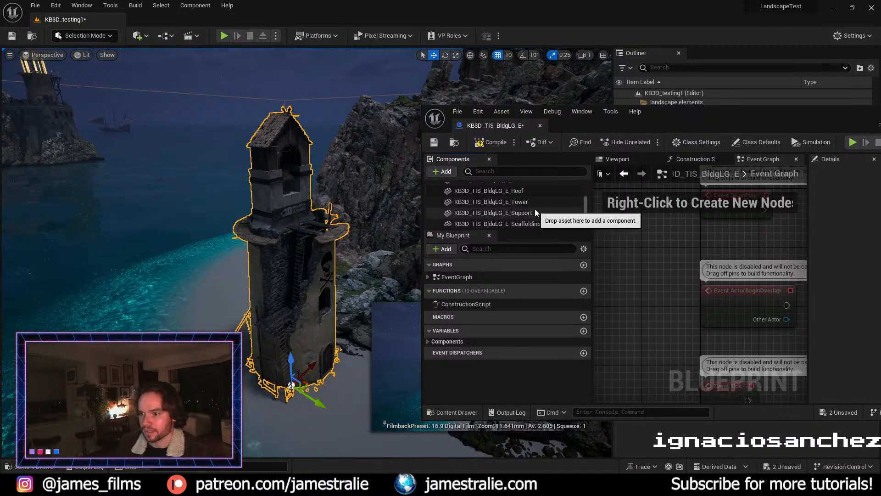
# Step: Delete the RopeA and RopeB components from the tower's Blueprint, save it and close its editor
pyautogui.click(527, 223)
pyautogui.scroll(-2, 531, 209)
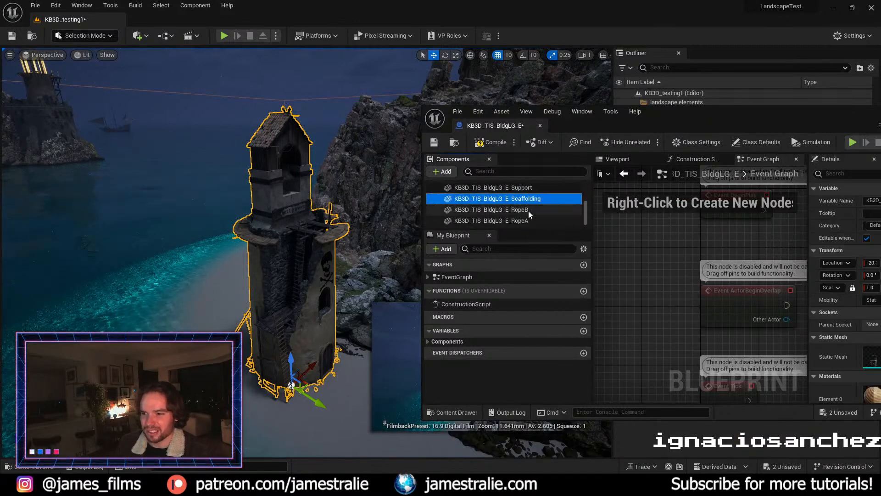
pyautogui.click(527, 222)
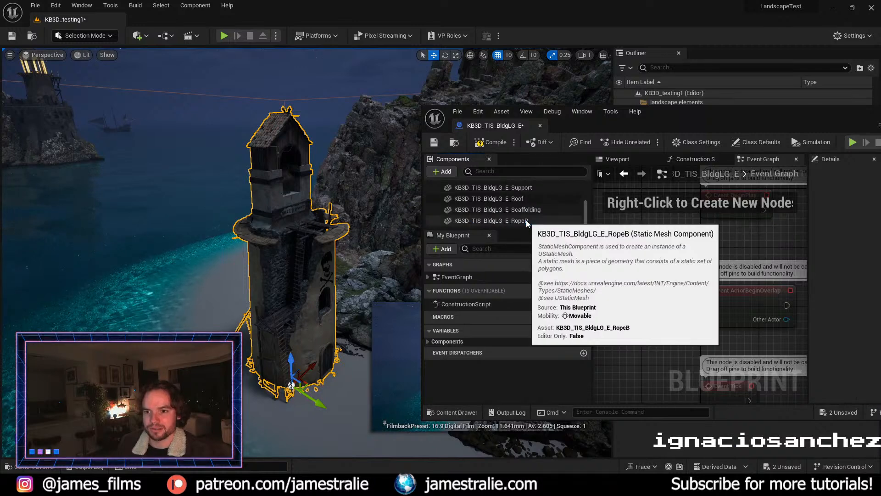
pyautogui.press('Delete')
pyautogui.click(531, 219)
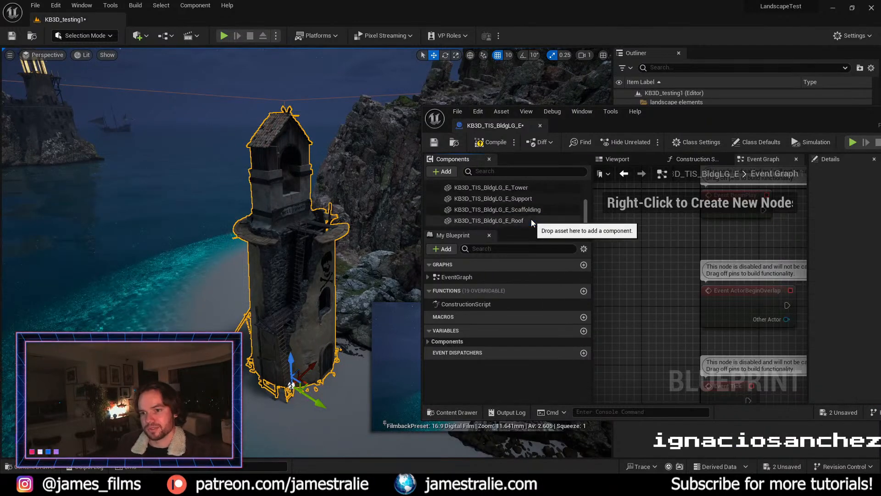
pyautogui.press('Delete')
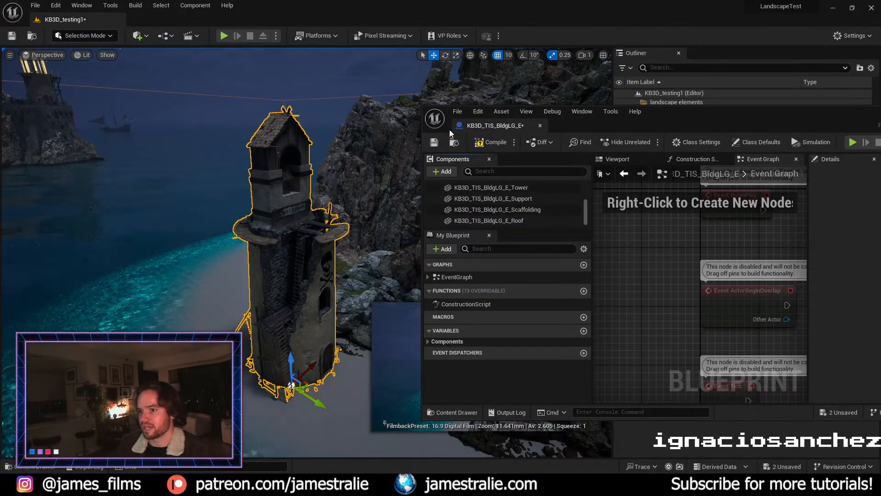
pyautogui.click(434, 143)
pyautogui.click(540, 126)
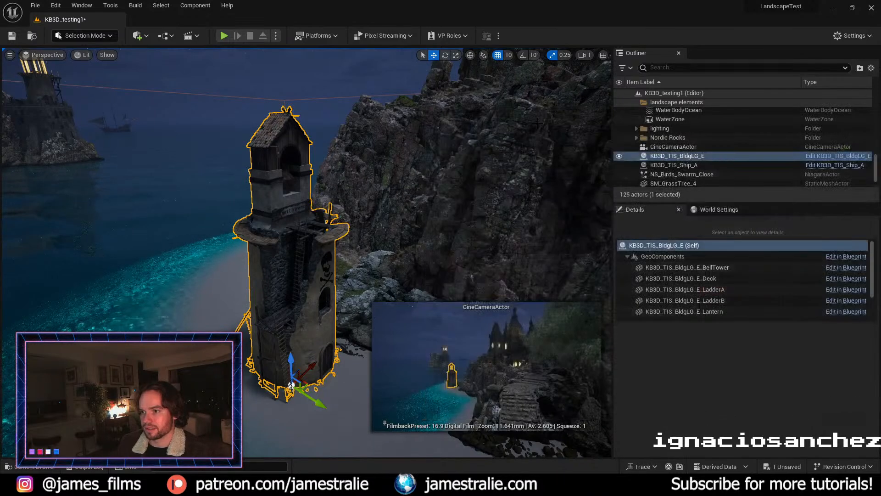
# Step: Rotate the KB3D_TIS_BldgLG_E tower about its vertical axis and move it back from the beach against the foot of the cliff
pyautogui.keyDown('alt'); pyautogui.moveTo(294, 358); pyautogui.dragTo(386, 361); pyautogui.keyUp('alt')
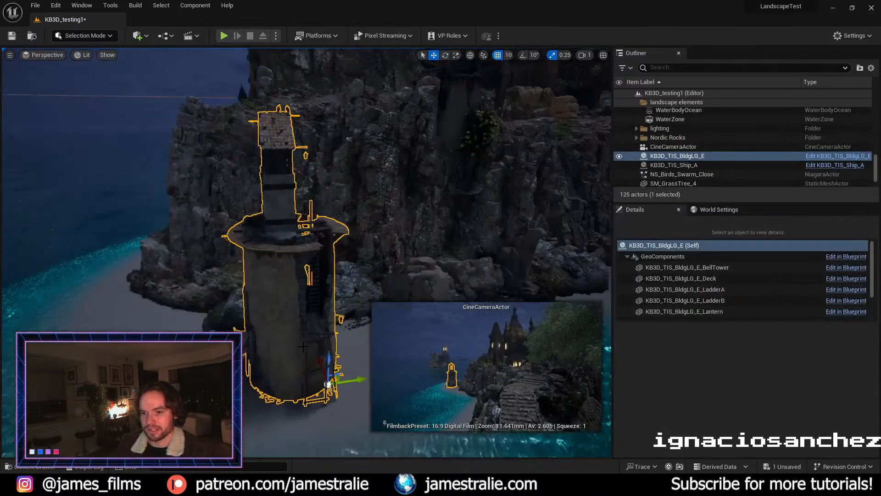
pyautogui.press('e')
pyautogui.moveTo(315, 424); pyautogui.dragTo(340, 422)
pyautogui.press('r')
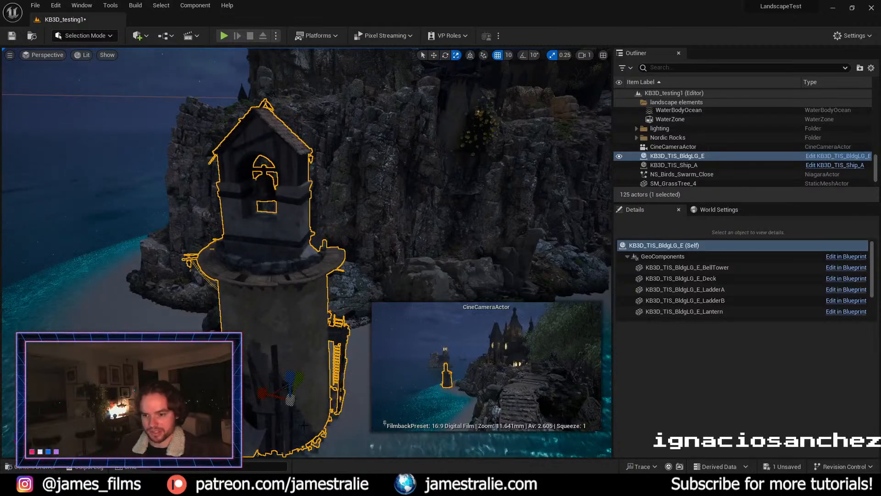
pyautogui.moveTo(322, 398); pyautogui.dragTo(265, 278)
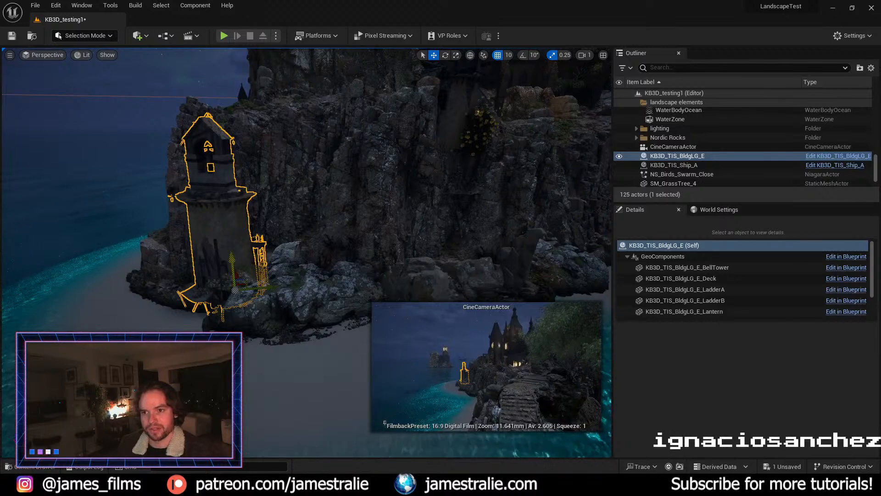
# Step: Raise the KB3D_TIS_BldgLG_E tower vertically to about the height of the rocky ledge
pyautogui.moveTo(235, 280); pyautogui.dragTo(220, 159)
pyautogui.moveTo(273, 137); pyautogui.dragTo(197, 139, button='right')
pyautogui.moveTo(380, 165); pyautogui.dragTo(436, 167)
pyautogui.hotkey('ctrl', 'z')
pyautogui.moveTo(435, 167); pyautogui.dragTo(514, 176, button='right')
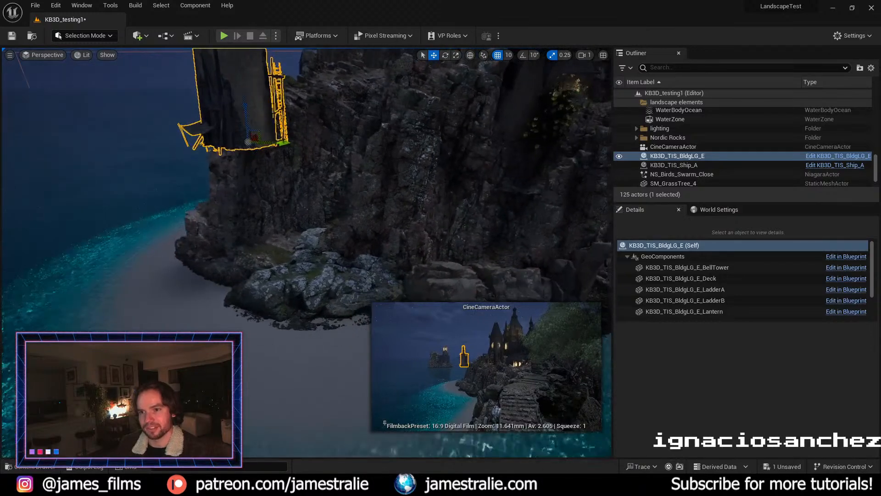
pyautogui.scroll(-5, 322, 153)
pyautogui.scroll(-6, 318, 153)
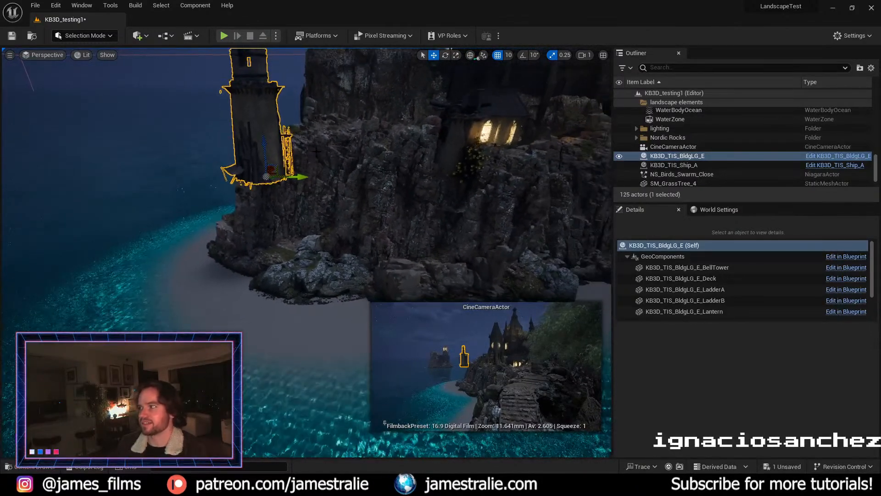
# Step: Move the KB3D_TIS_BldgLG_E tower horizontally onto the cliff and settle its base into the rocks at the outer edge
pyautogui.moveTo(318, 153); pyautogui.dragTo(209, 186, button='right')
pyautogui.moveTo(427, 188); pyautogui.dragTo(415, 209)
pyautogui.press('e')
pyautogui.press('w')
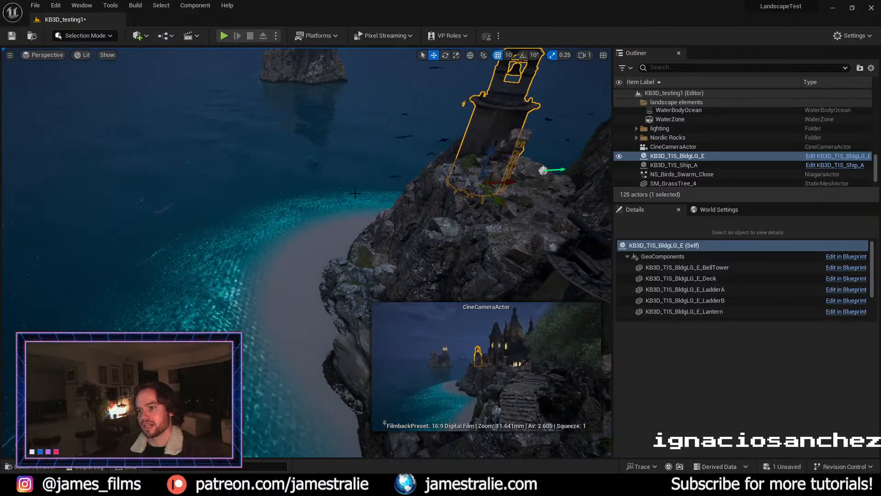
pyautogui.keyDown('alt'); pyautogui.moveTo(295, 258); pyautogui.dragTo(443, 367); pyautogui.keyUp('alt')
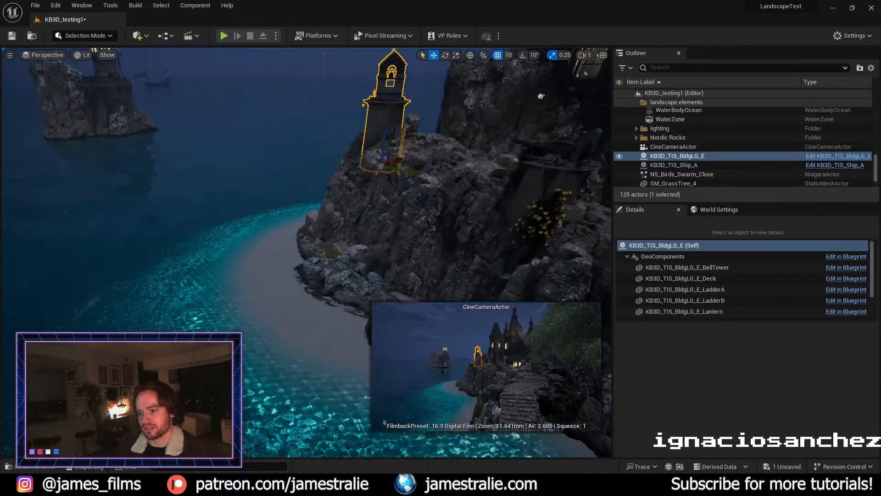
pyautogui.click(253, 186)
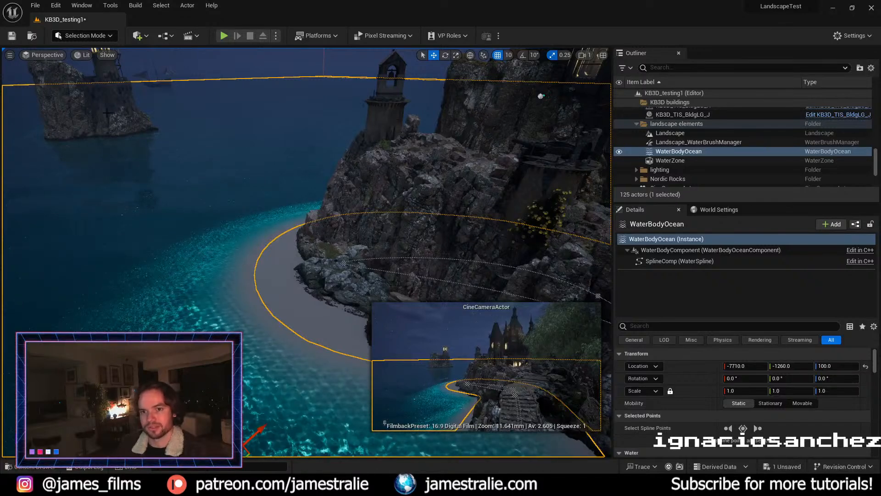
pyautogui.click(135, 116)
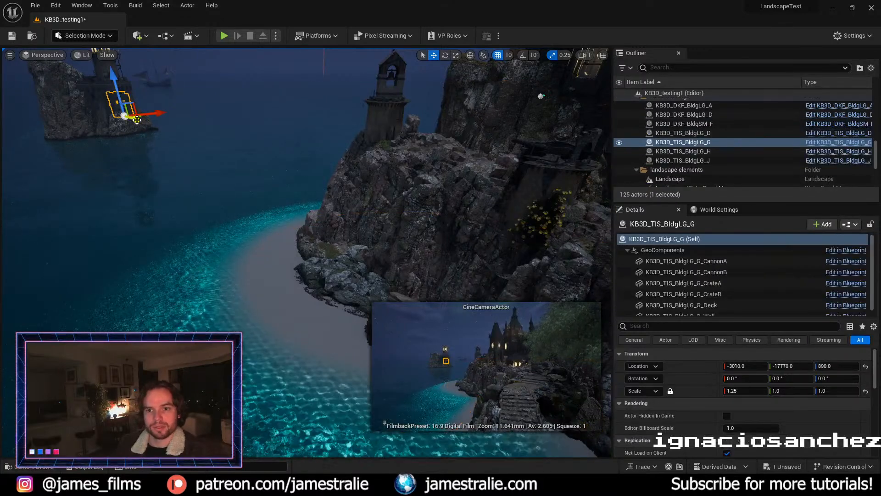
pyautogui.keyDown('alt'); pyautogui.moveTo(137, 120); pyautogui.dragTo(241, 138); pyautogui.keyUp('alt')
pyautogui.click(273, 175)
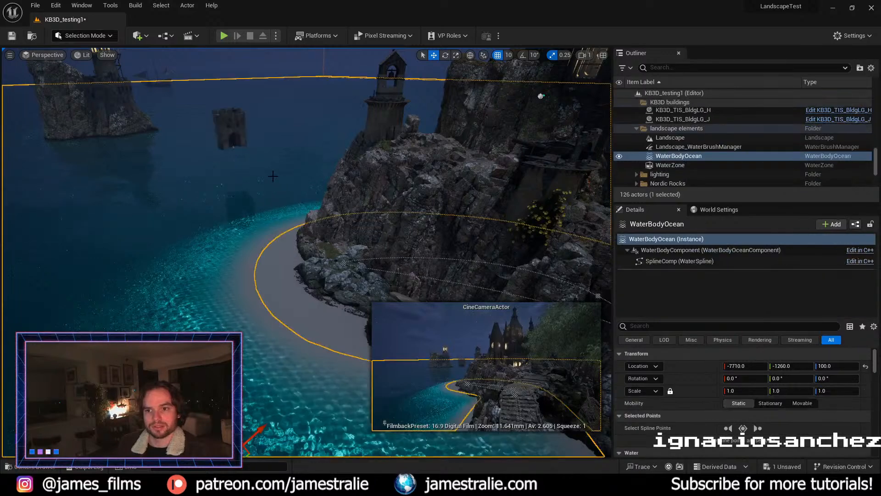
pyautogui.click(236, 149)
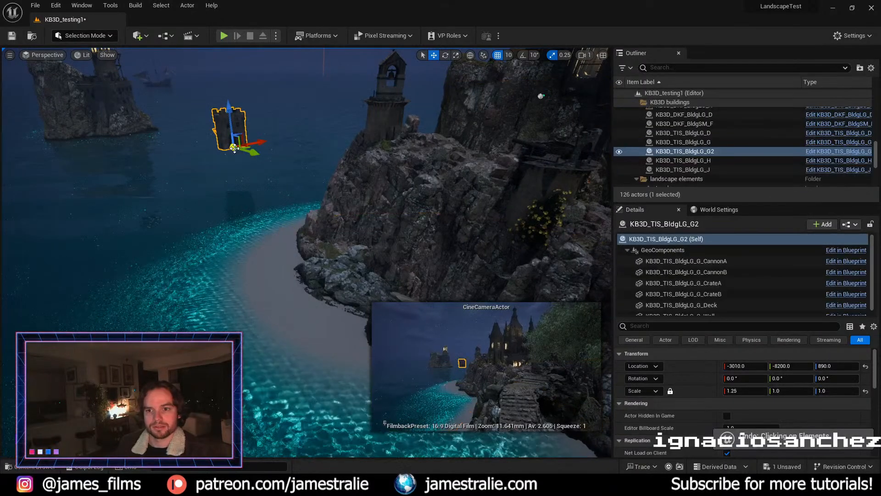
pyautogui.hotkey('ctrl', 'z')
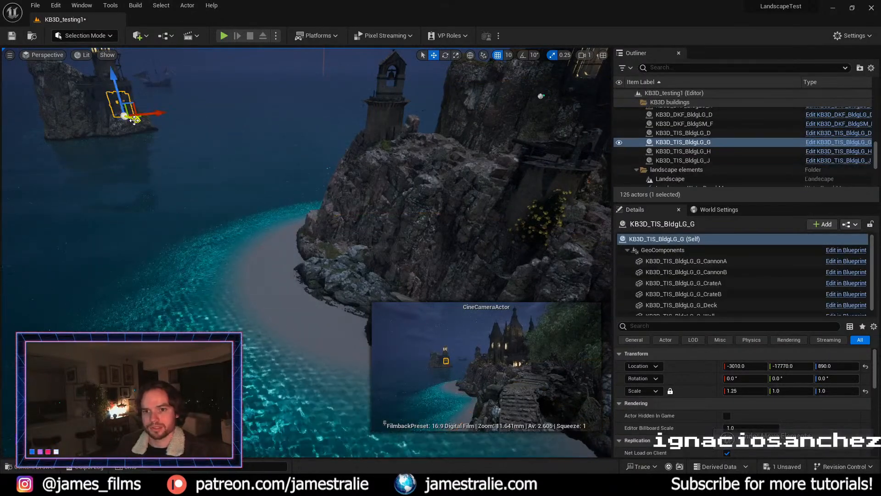
# Step: Duplicate KB3D_TIS_BldgLG_G from the distant island onto the cliff at Y -2730, Z 1370, with the copy rotated 108.6° about Z
pyautogui.keyDown('alt'); pyautogui.moveTo(135, 120); pyautogui.dragTo(436, 227); pyautogui.keyUp('alt')
pyautogui.press('e')
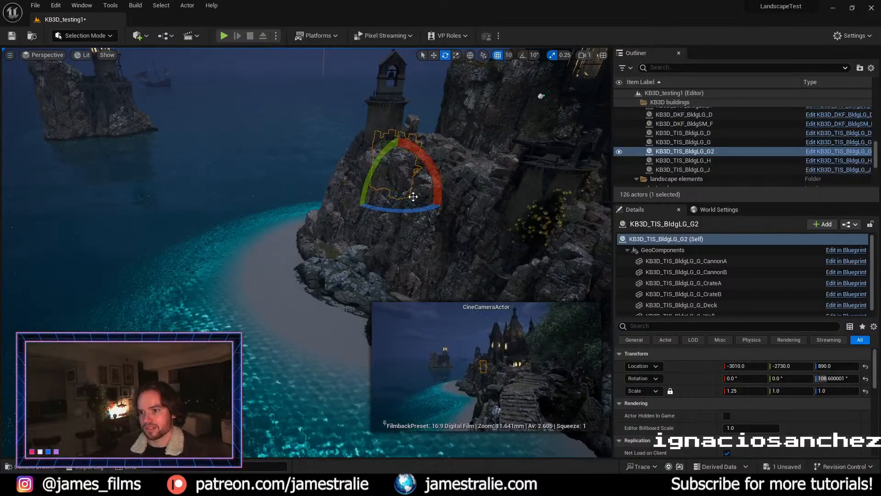
pyautogui.press('w')
pyautogui.moveTo(394, 157); pyautogui.dragTo(395, 128)
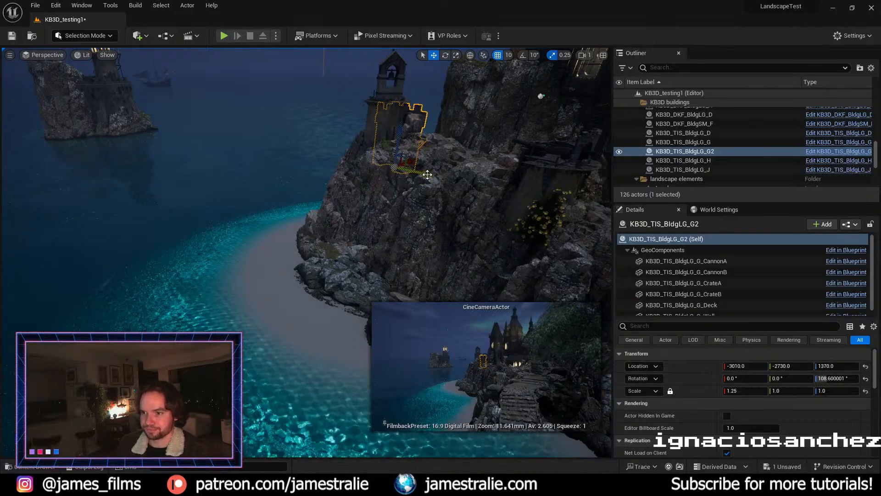
# Step: Move the duplicated castle wall to X -3670 and Y -2260 so it sits beside the tower on the cliff
pyautogui.moveTo(439, 175); pyautogui.dragTo(466, 181)
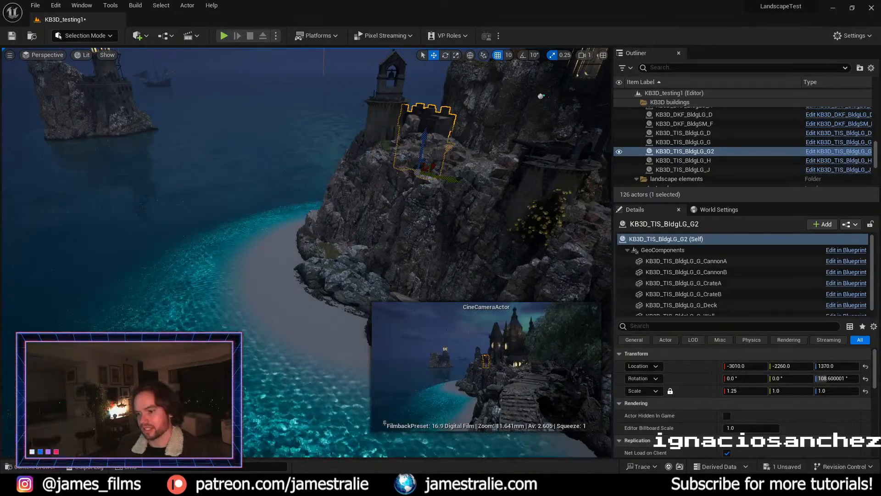
pyautogui.moveTo(466, 180); pyautogui.dragTo(409, 188, button='right')
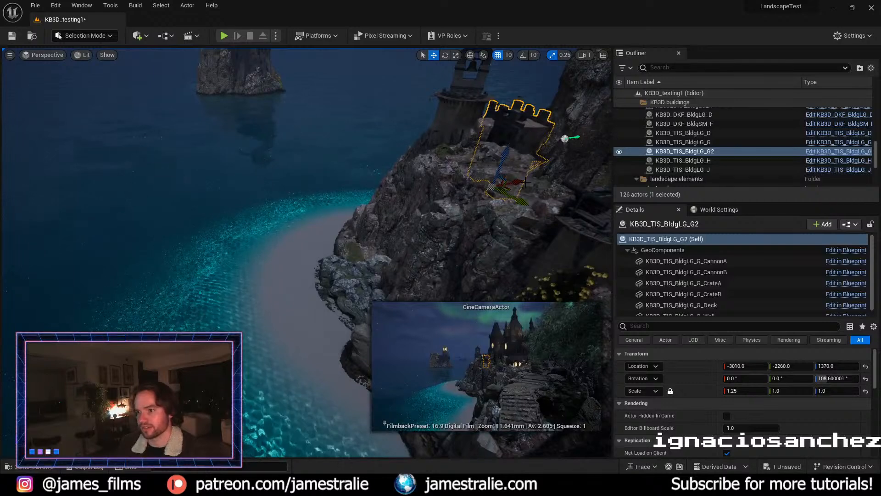
pyautogui.moveTo(515, 182); pyautogui.dragTo(503, 187)
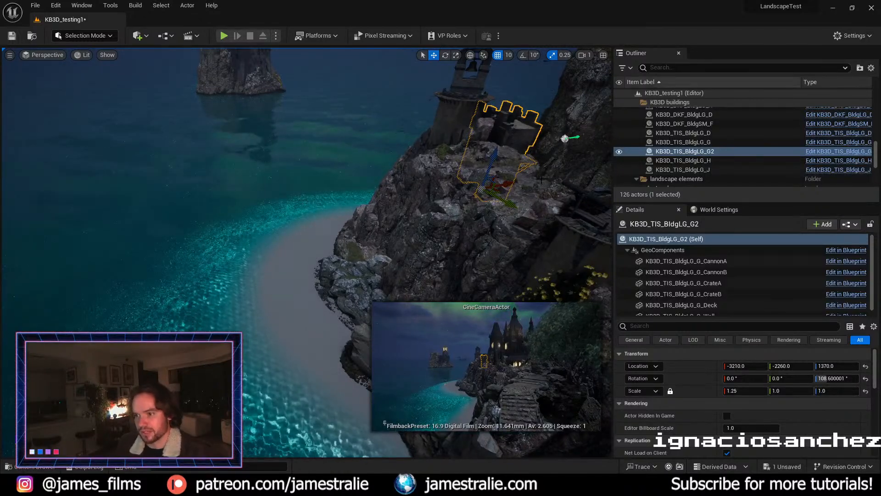
pyautogui.moveTo(509, 182); pyautogui.dragTo(466, 189)
pyautogui.moveTo(408, 191); pyautogui.dragTo(480, 190, button='right')
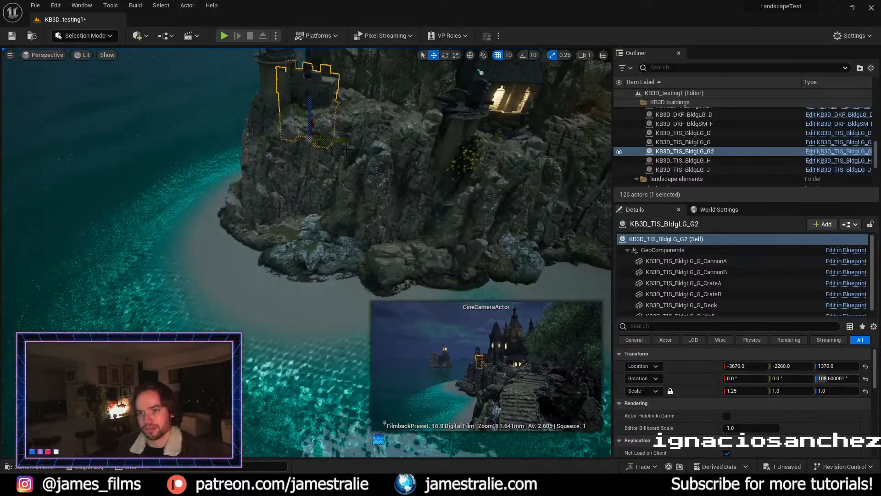
pyautogui.moveTo(442, 272); pyautogui.dragTo(436, 262, button='right')
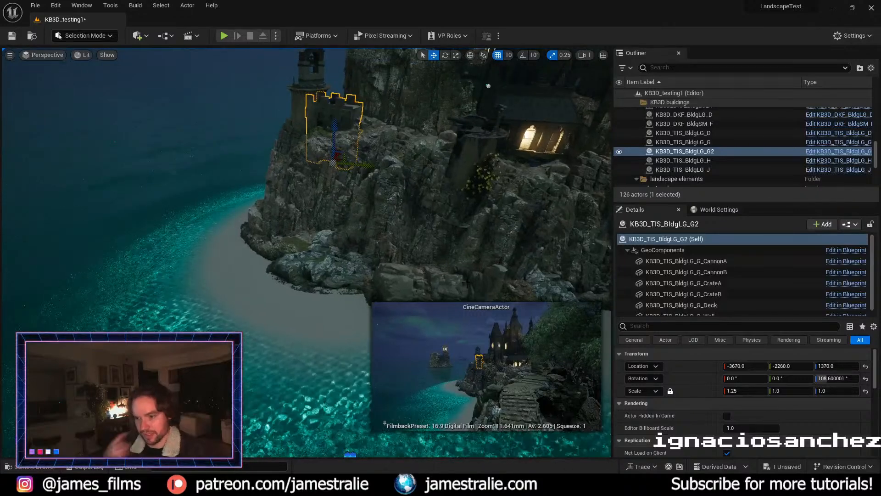
pyautogui.rightClick(441, 337)
pyautogui.moveTo(554, 312)
pyautogui.moveTo(505, 279)
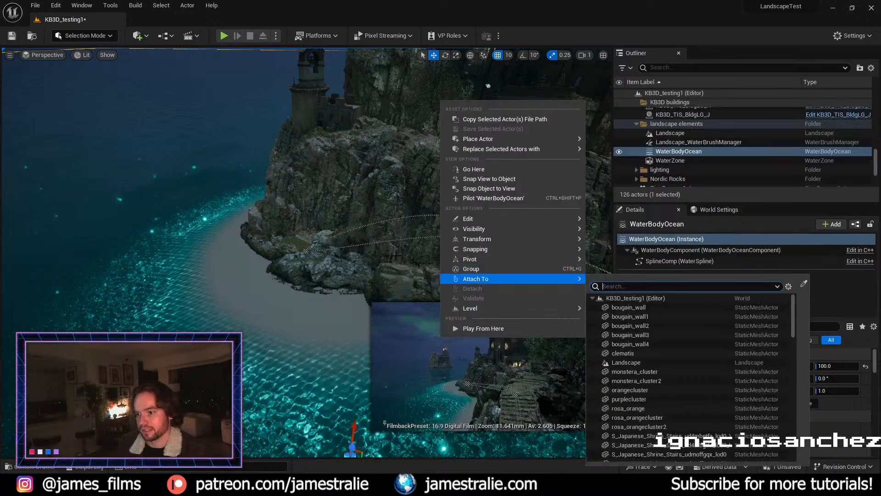
pyautogui.click(340, 249)
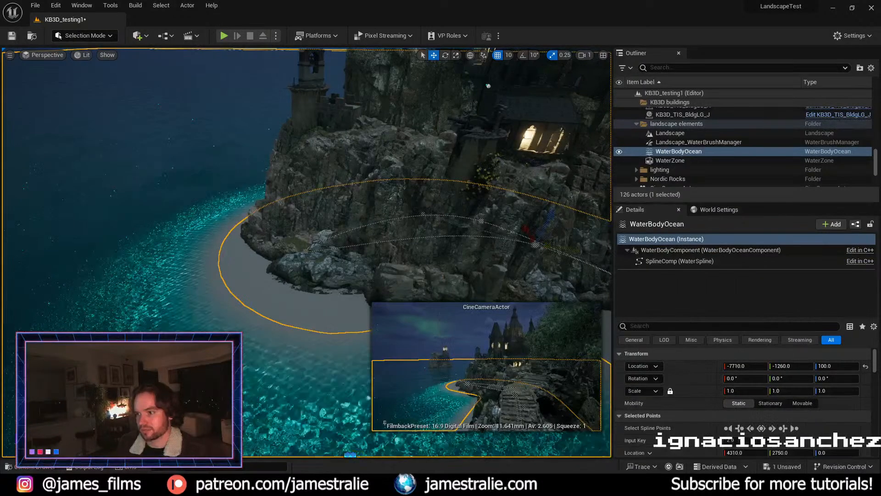
pyautogui.click(636, 124)
pyautogui.click(107, 55)
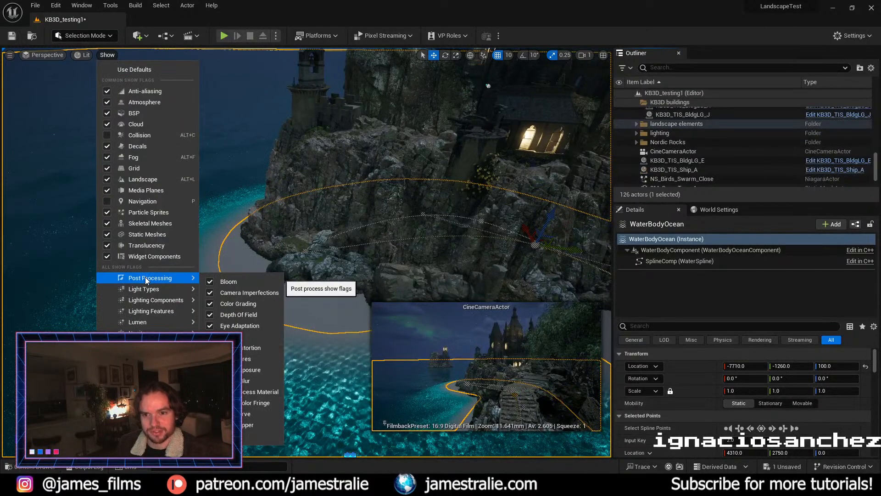
pyautogui.click(45, 54)
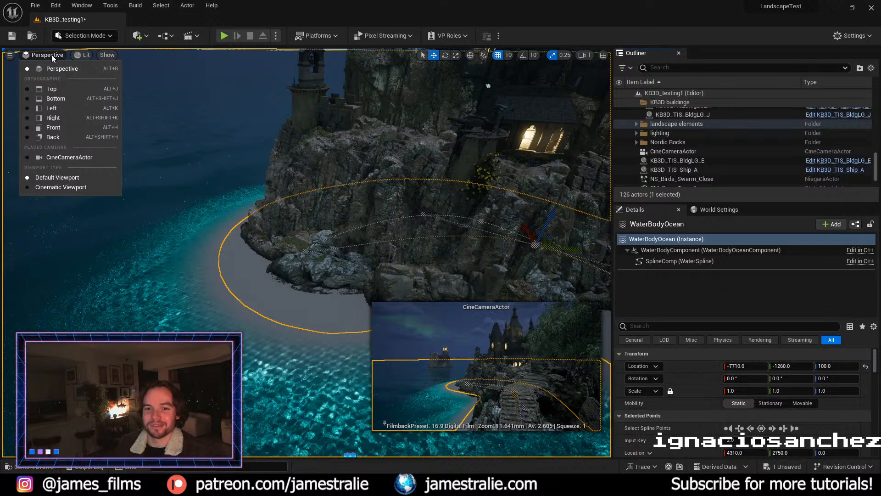
pyautogui.click(107, 55)
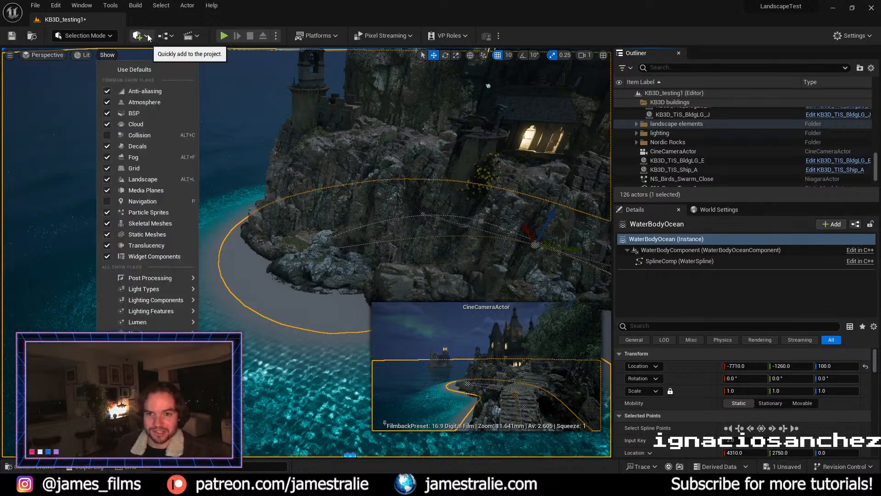
pyautogui.click(316, 6)
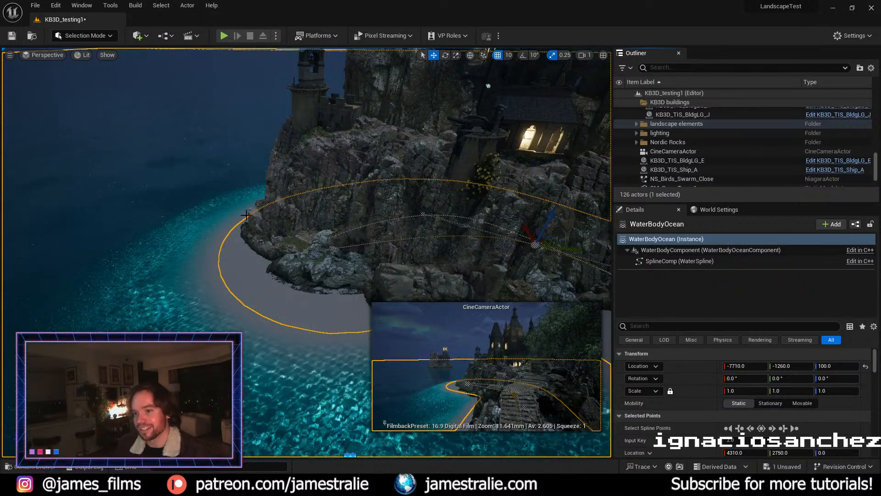
# Step: Select the duplicated castle wall and examine its placement next to the tower from over the water
pyautogui.click(363, 163)
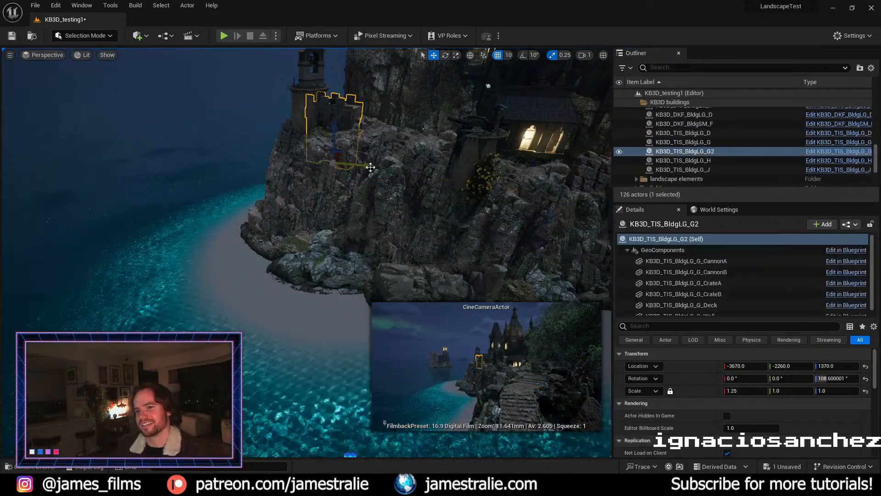
pyautogui.moveTo(364, 164); pyautogui.dragTo(395, 168, button='right')
pyautogui.moveTo(434, 77); pyautogui.dragTo(579, 85, button='right')
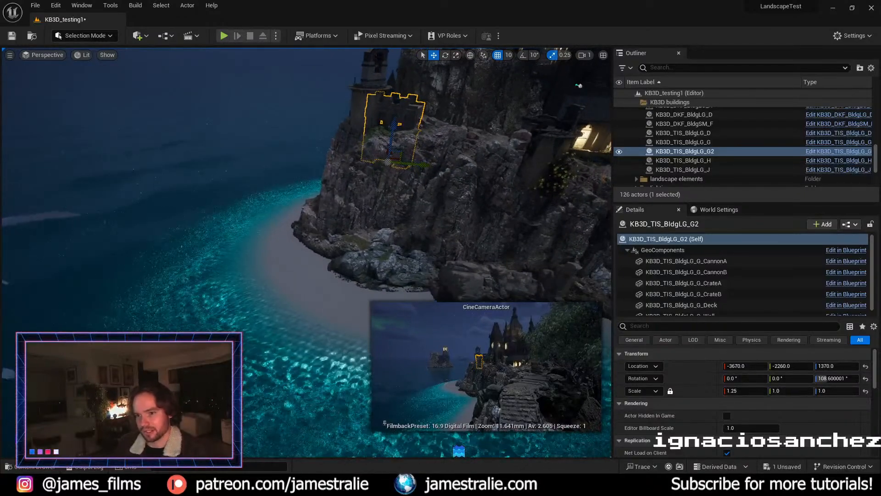
pyautogui.press('s')
pyautogui.press('s')
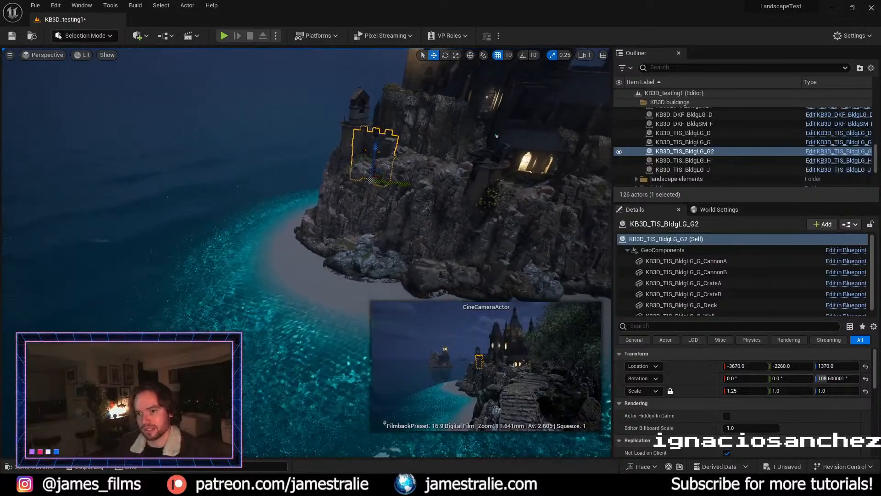
pyautogui.press('w')
pyautogui.press('s')
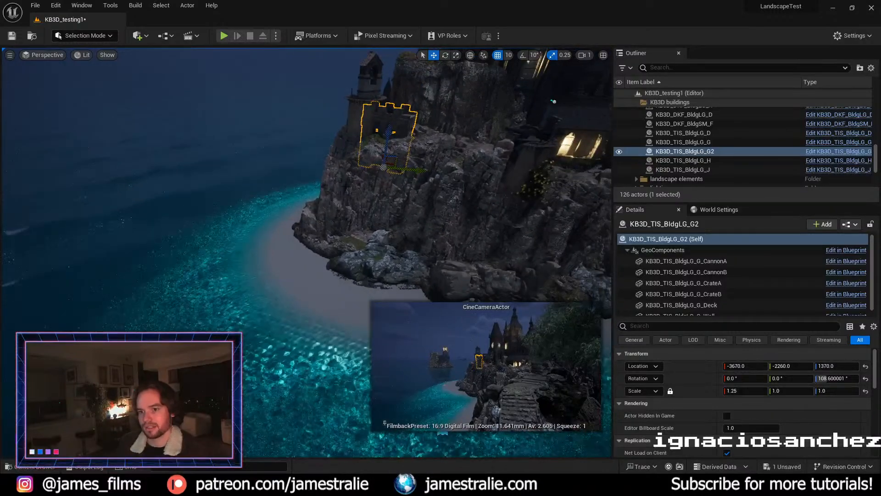
pyautogui.press('a')
pyautogui.moveTo(306, 252); pyautogui.dragTo(233, 250, button='right')
pyautogui.press('d')
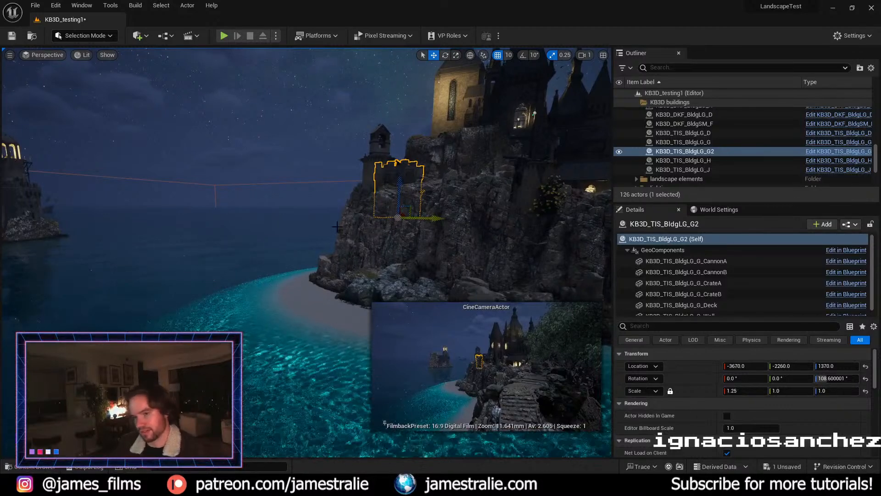
# Step: Examine how the duplicated wall meets the tower and the cliff ledge, from low over the sea up to close range
pyautogui.scroll(-1, 307, 253)
pyautogui.press('a')
pyautogui.press('d')
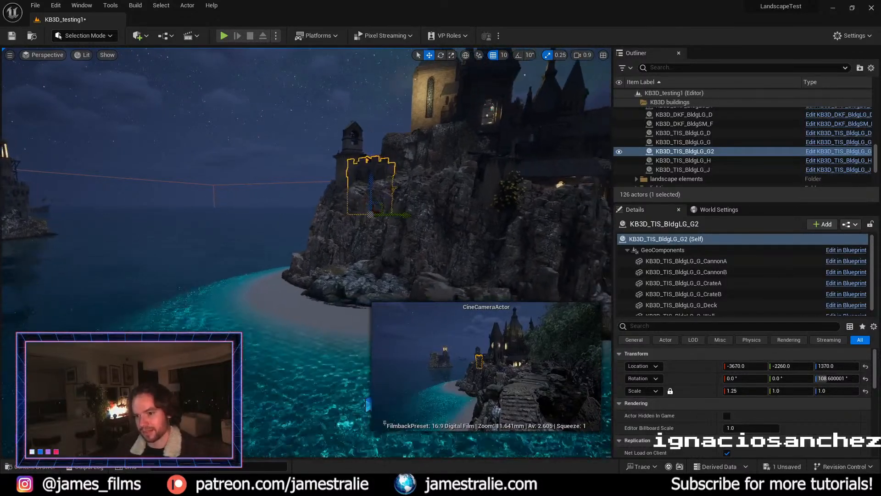
pyautogui.press('q')
pyautogui.moveTo(309, 213); pyautogui.dragTo(294, 222, button='right')
pyautogui.press('d')
pyautogui.press('q')
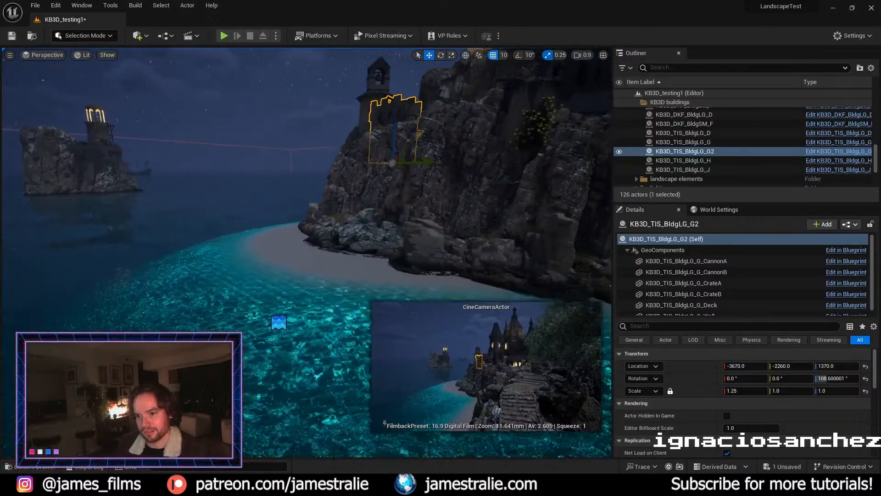
pyautogui.press('a')
pyautogui.press('e')
pyautogui.press('e')
pyautogui.press('d')
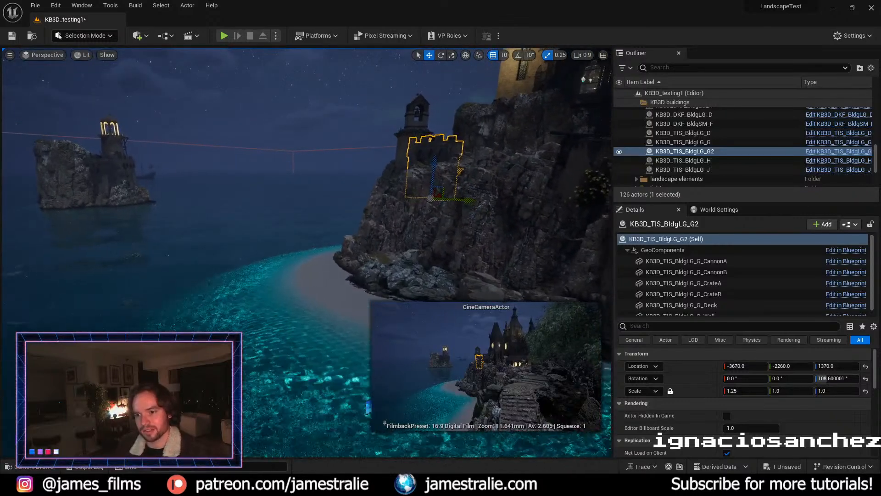
pyautogui.press('a')
pyautogui.moveTo(254, 245); pyautogui.dragTo(339, 208, button='right')
pyautogui.scroll(4, 338, 208)
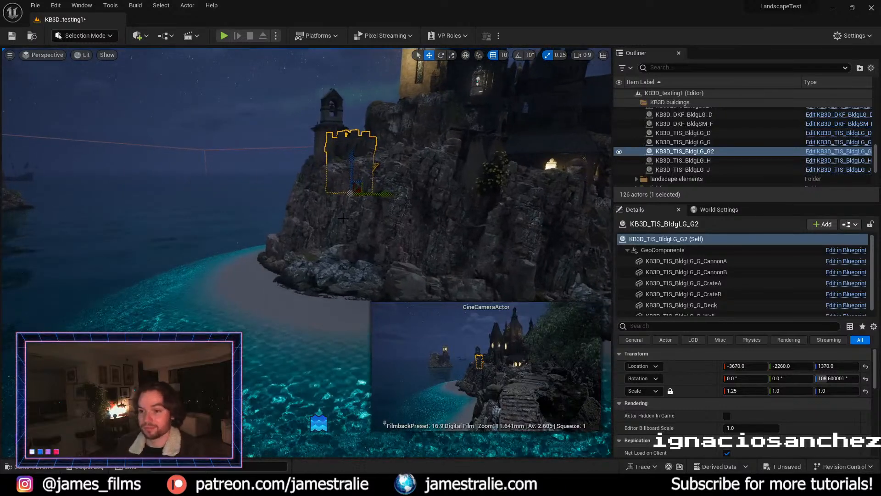
pyautogui.scroll(6, 367, 186)
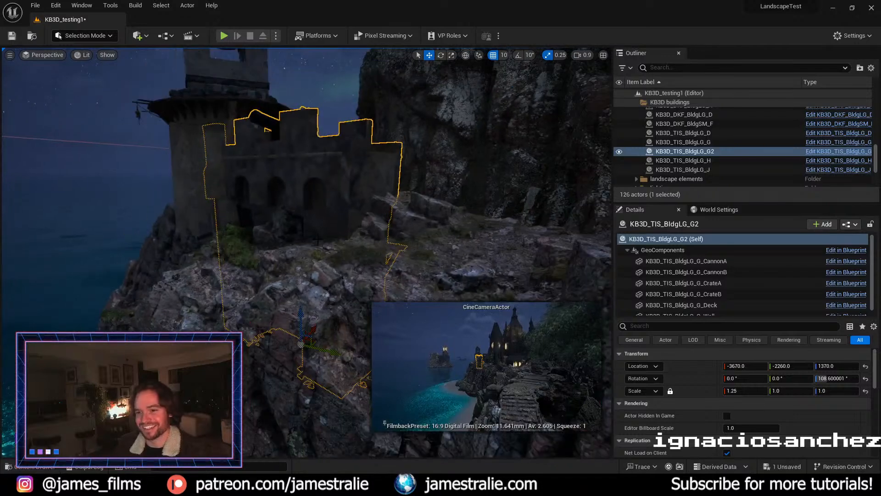
# Step: Duplicate the castle wall along the cliff and place the copy at X -3910, Y -1530, overlapping the first segment
pyautogui.scroll(-3, 316, 248)
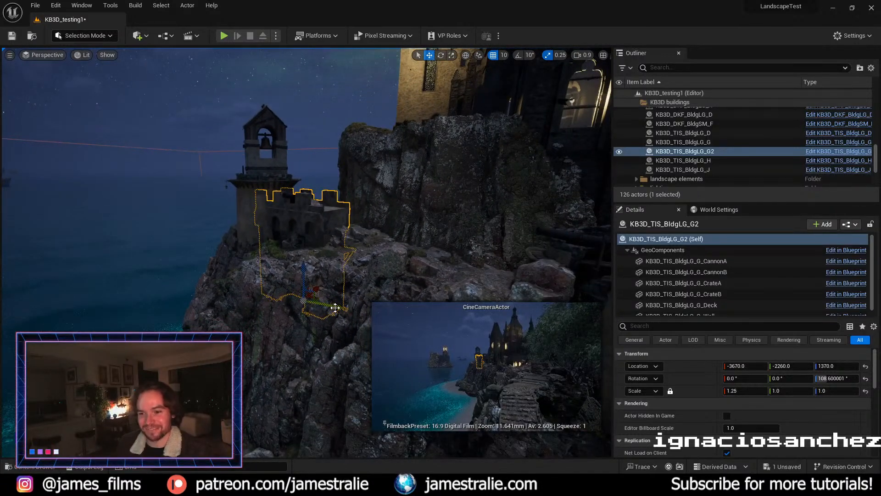
pyautogui.keyDown('alt'); pyautogui.moveTo(335, 305); pyautogui.dragTo(398, 314); pyautogui.keyUp('alt')
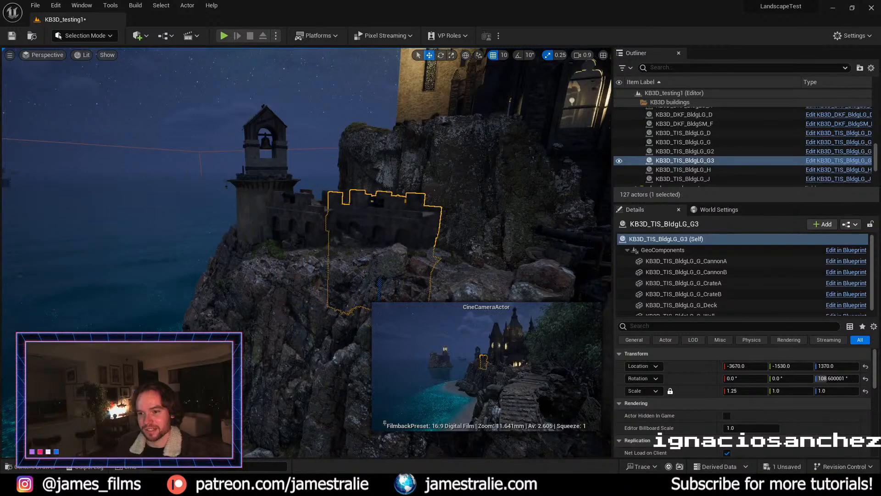
pyautogui.keyDown('alt'); pyautogui.moveTo(317, 289); pyautogui.dragTo(220, 341); pyautogui.keyUp('alt')
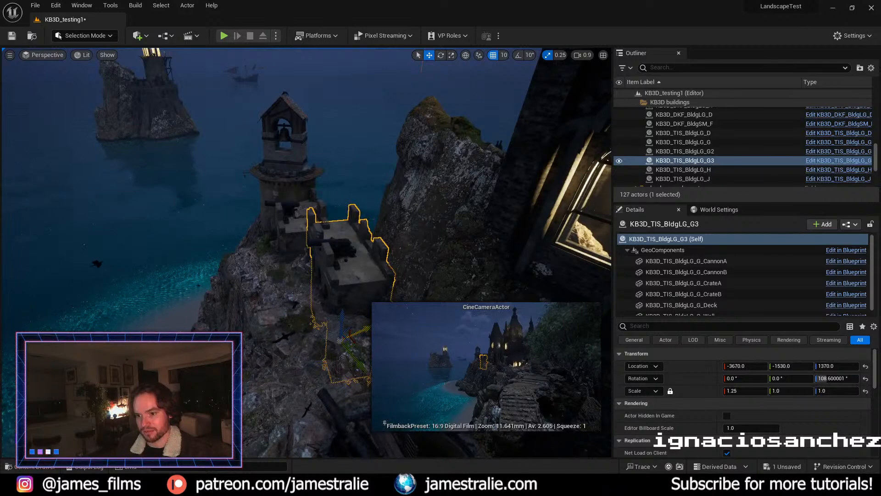
pyautogui.moveTo(365, 327); pyautogui.dragTo(338, 339)
pyautogui.keyDown('alt'); pyautogui.moveTo(248, 276); pyautogui.dragTo(307, 272); pyautogui.keyUp('alt')
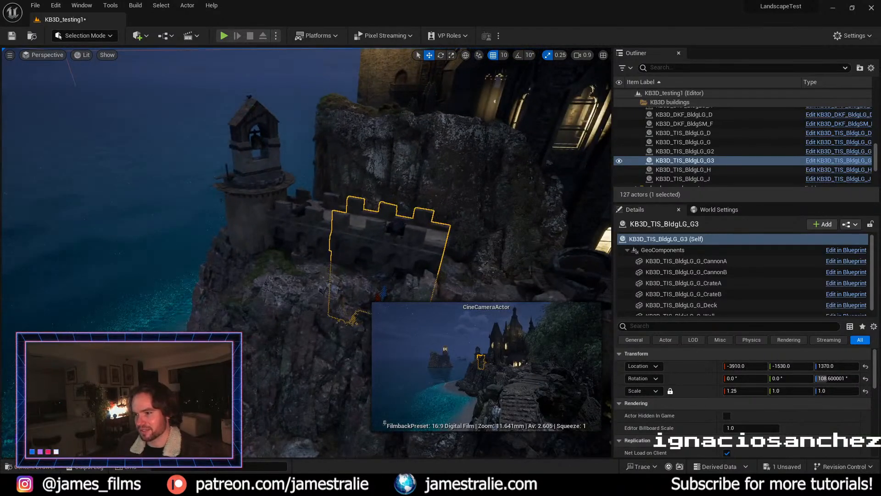
pyautogui.scroll(-1, 750, 271)
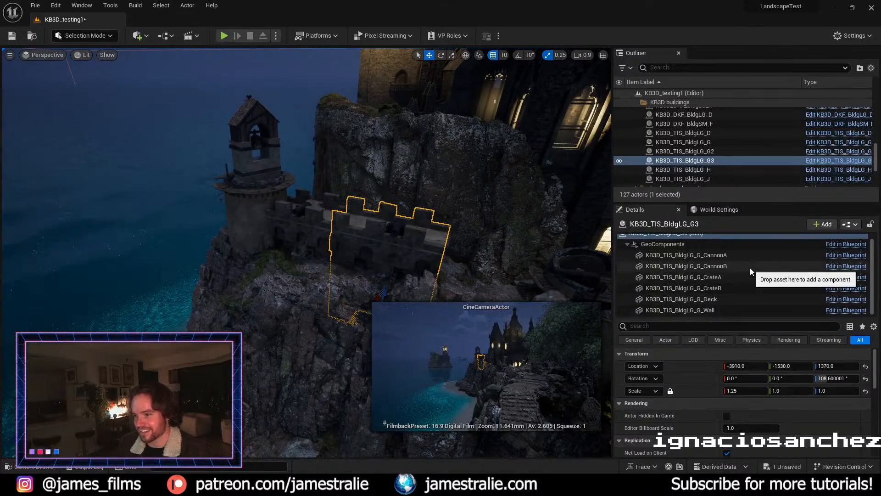
pyautogui.click(715, 267)
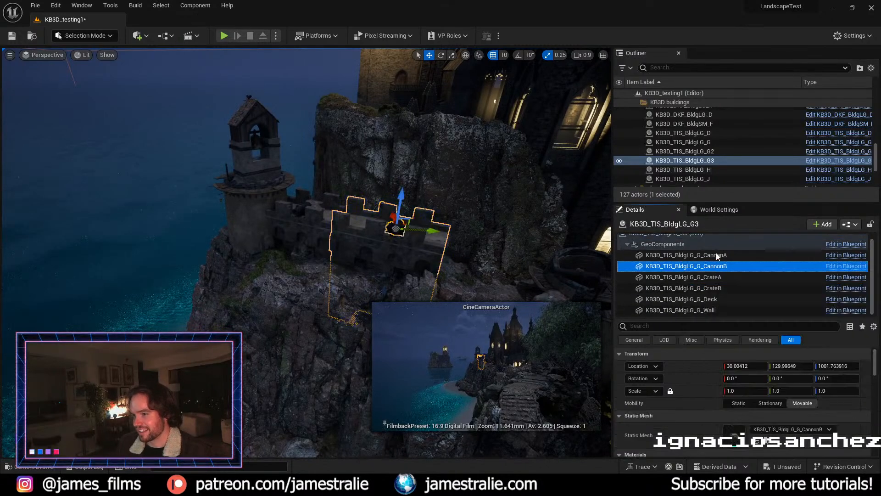
pyautogui.keyDown('ctrl'); pyautogui.click(719, 255); pyautogui.keyUp('ctrl')
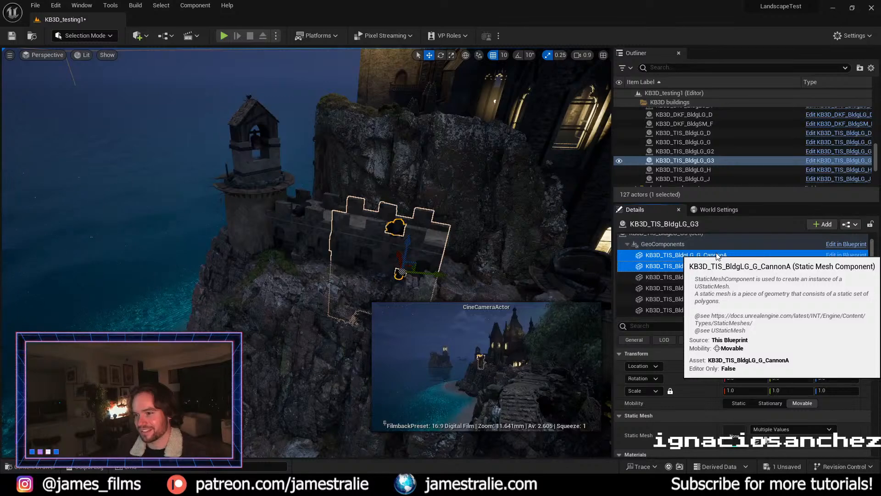
pyautogui.click(713, 253)
pyautogui.rightClick(712, 253)
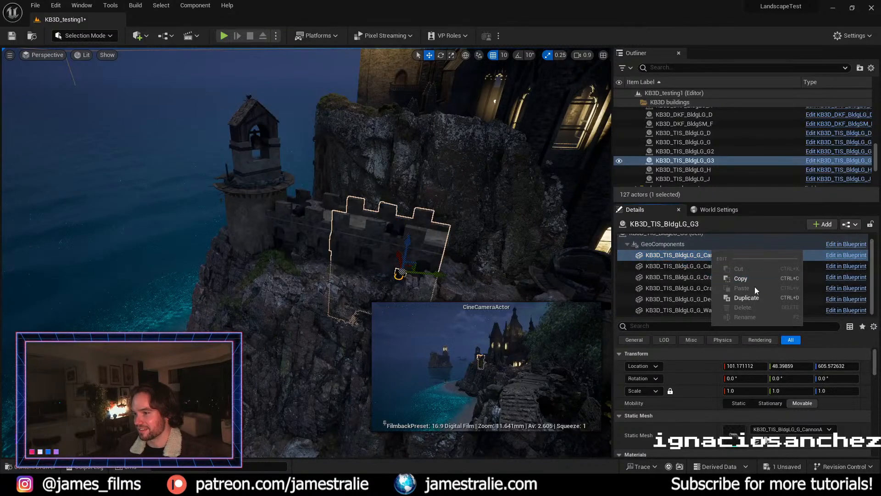
pyautogui.click(692, 256)
# Step: Delete the CannonA and CannonB components in the KB3D_TIS_BldgLG_G blueprint, save it and close it
pyautogui.click(846, 255)
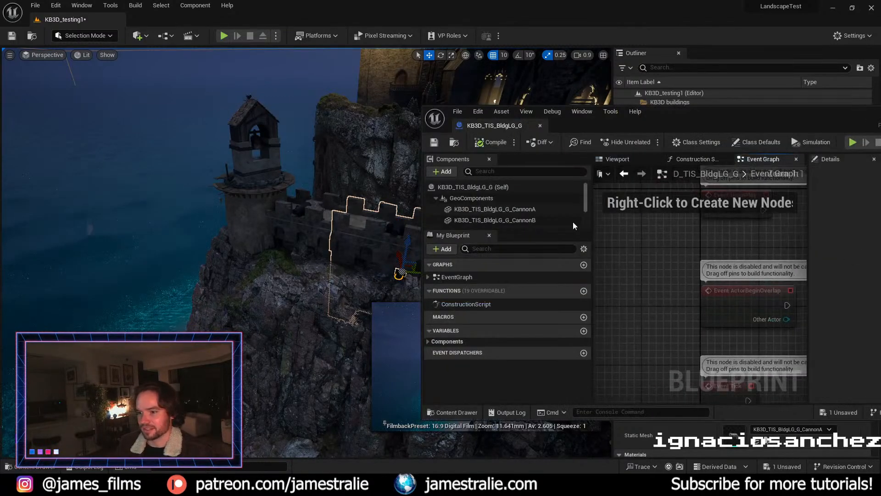
pyautogui.click(511, 213)
pyautogui.keyDown('ctrl'); pyautogui.click(514, 221); pyautogui.keyUp('ctrl')
pyautogui.press('Delete')
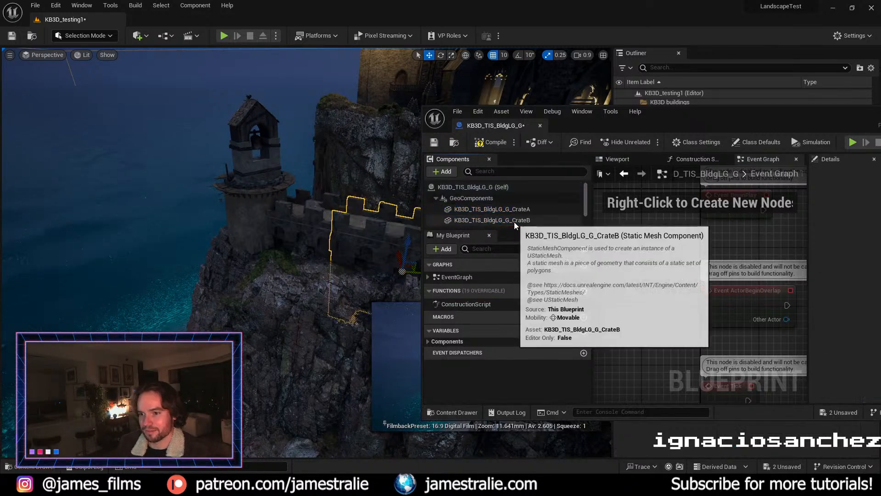
pyautogui.click(434, 142)
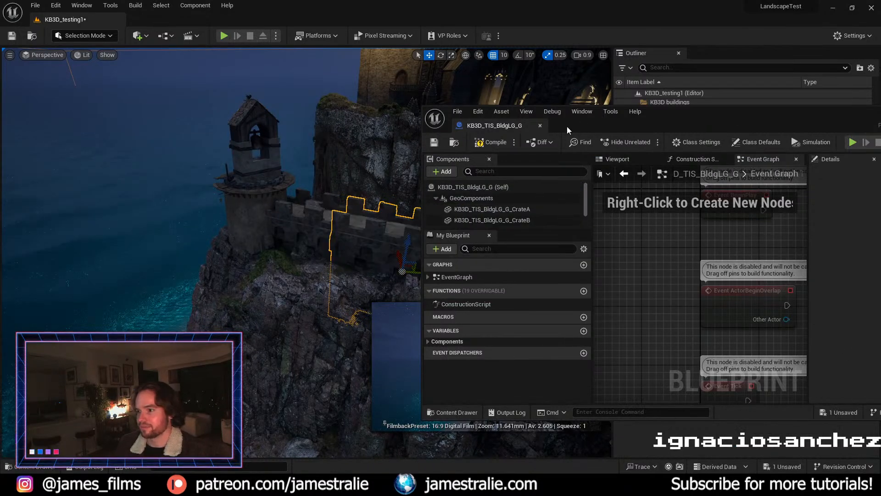
pyautogui.click(540, 125)
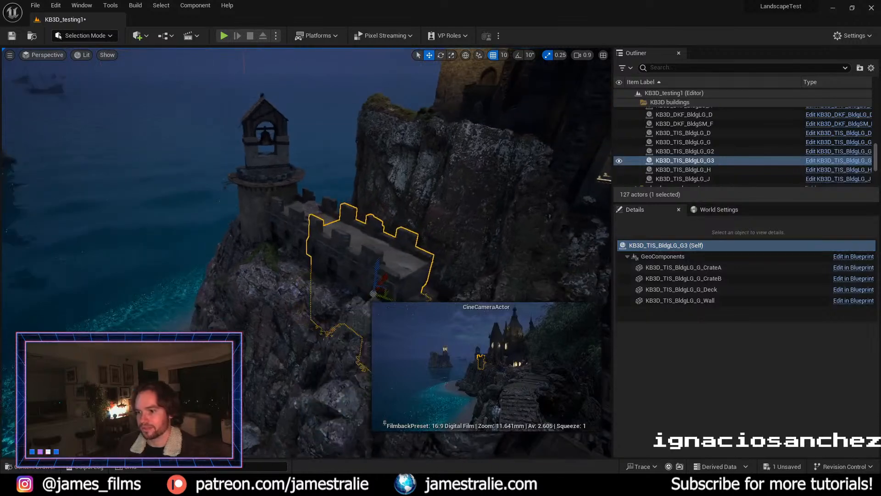
# Step: Duplicate the wall as a third segment at X -4050, Y -830, turned to about 91.5° about Z, and deselect it
pyautogui.scroll(-5, 389, 262)
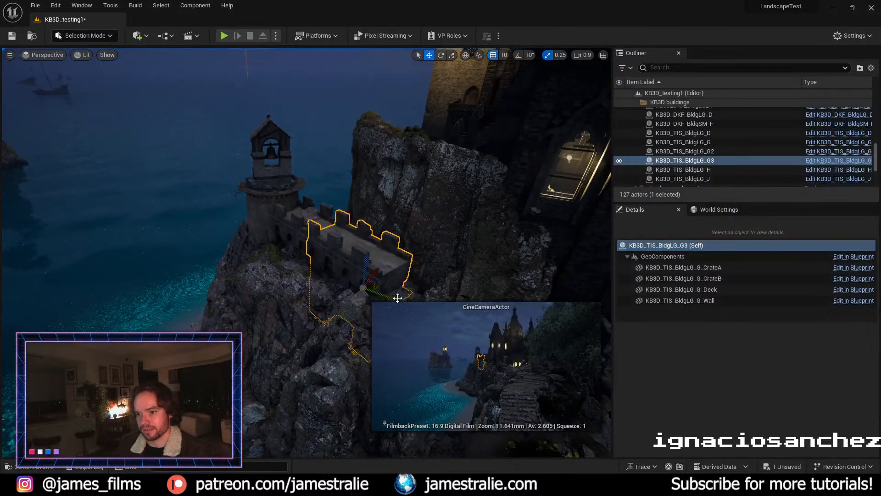
pyautogui.keyDown('alt'); pyautogui.moveTo(390, 296); pyautogui.dragTo(446, 310); pyautogui.keyUp('alt')
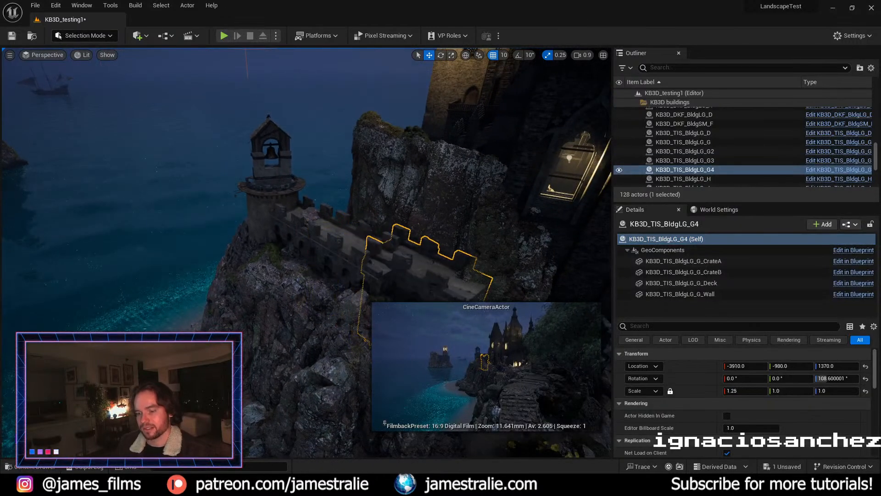
pyautogui.scroll(-6, 307, 253)
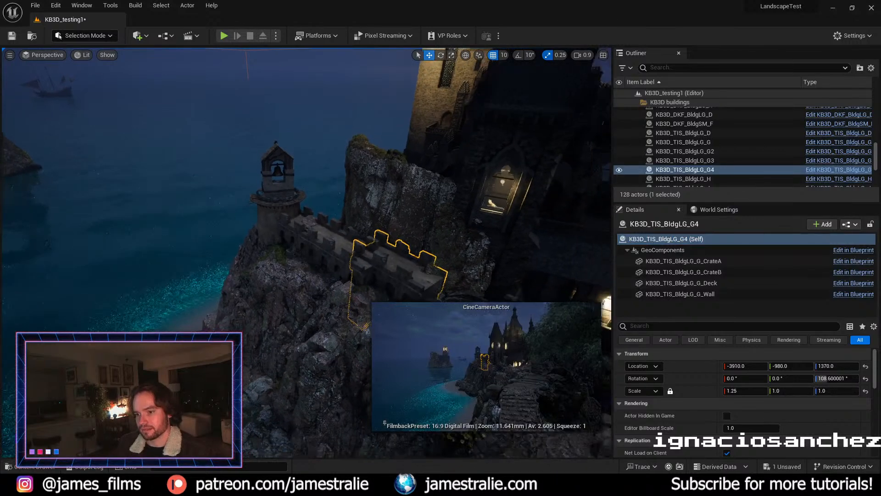
pyautogui.moveTo(371, 290)
pyautogui.mouseDown(button='right')
pyautogui.moveTo(363, 289)
pyautogui.moveTo(371, 289)
pyautogui.mouseUp(button='right')
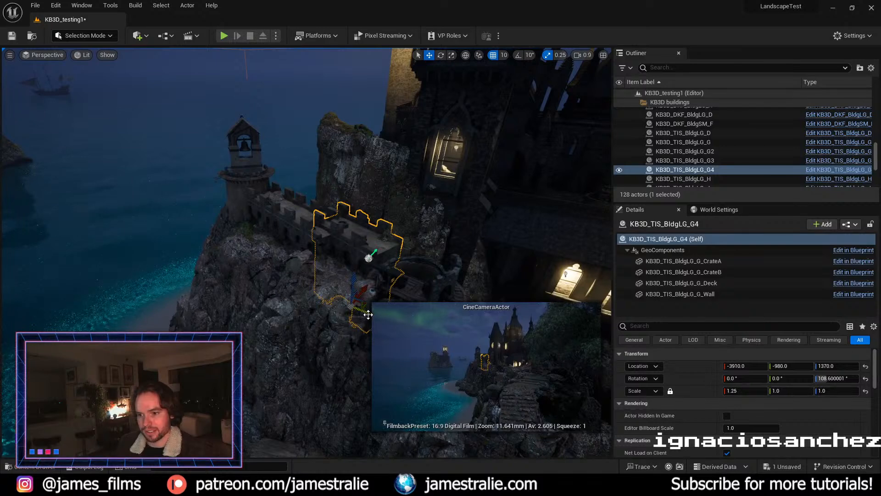
pyautogui.moveTo(368, 315); pyautogui.dragTo(383, 285)
pyautogui.press('e')
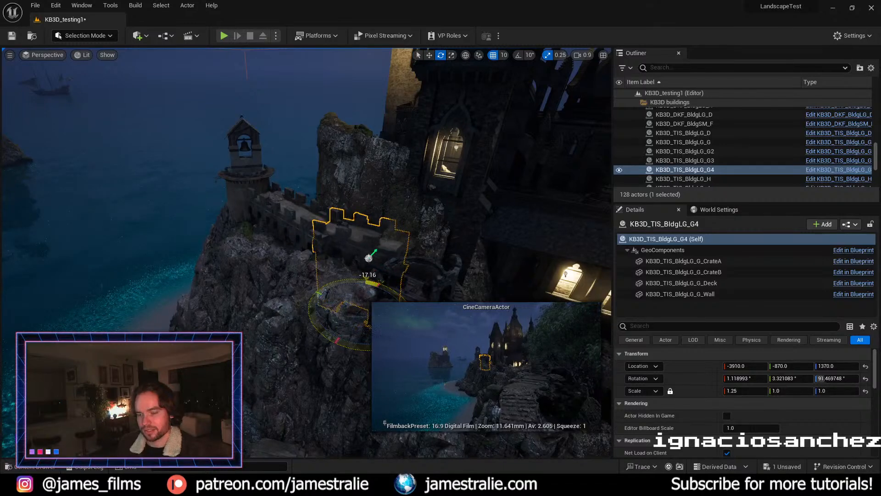
pyautogui.press('w')
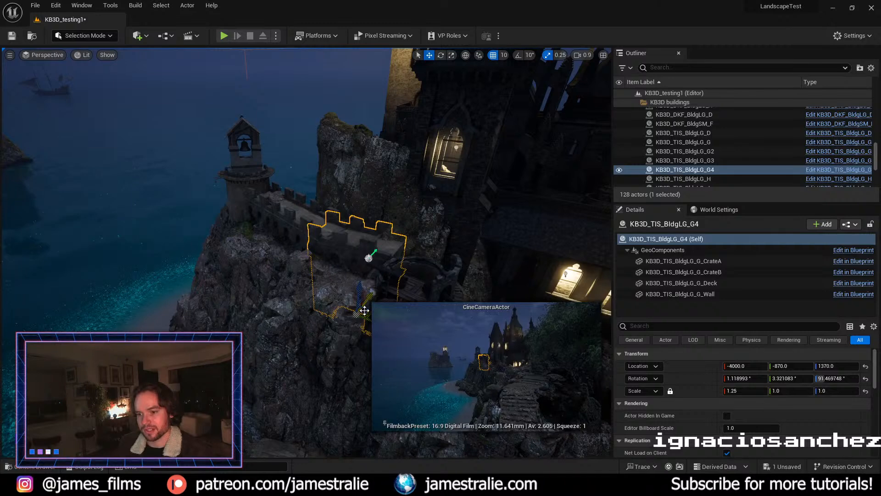
pyautogui.moveTo(369, 318)
pyautogui.mouseDown()
pyautogui.moveTo(363, 288)
pyautogui.moveTo(378, 304)
pyautogui.mouseUp()
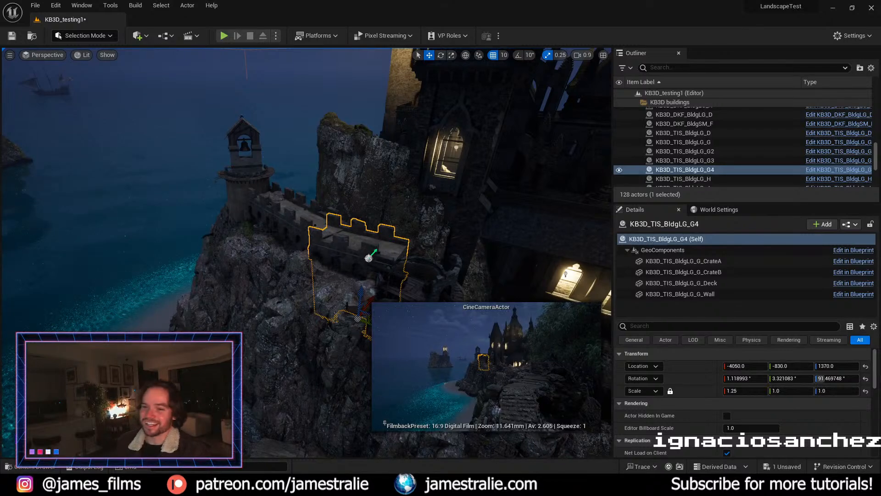
pyautogui.click(175, 216)
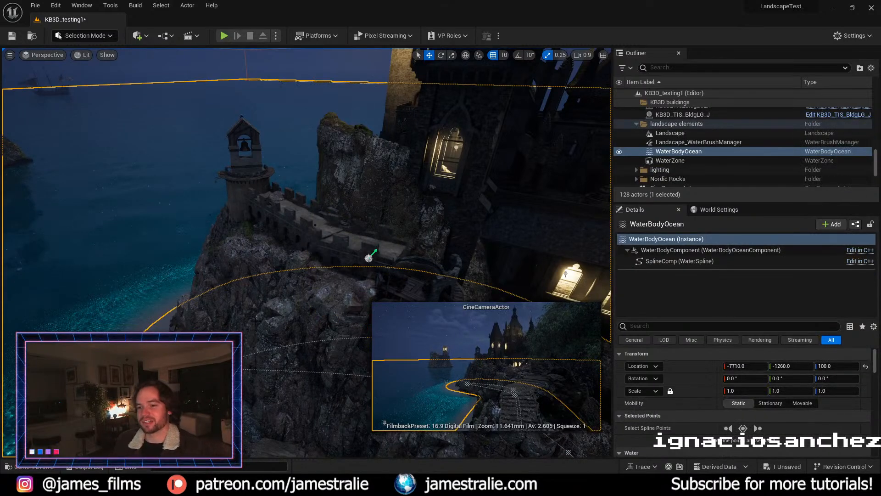
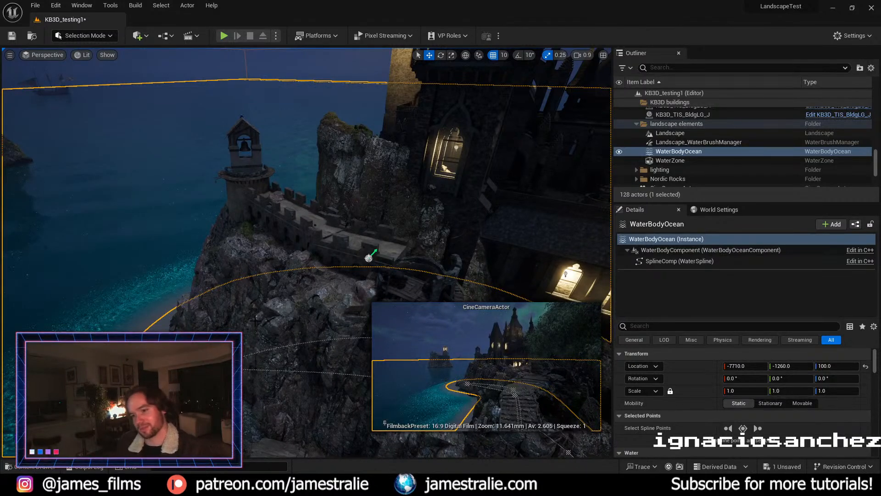
# Step: Duplicate the third wall segment to Y -150 and turn the copy to about 18.3° about Z
pyautogui.click(406, 254)
pyautogui.click(393, 253)
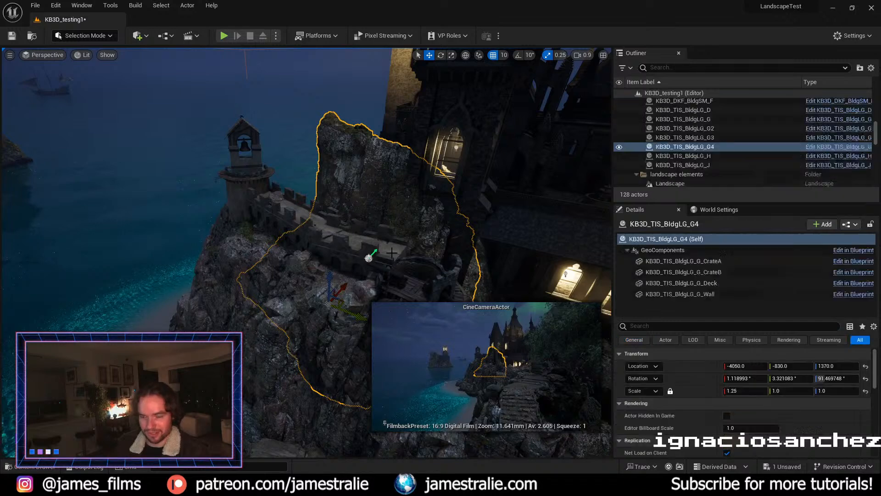
pyautogui.moveTo(360, 305); pyautogui.dragTo(276, 280, button='middle')
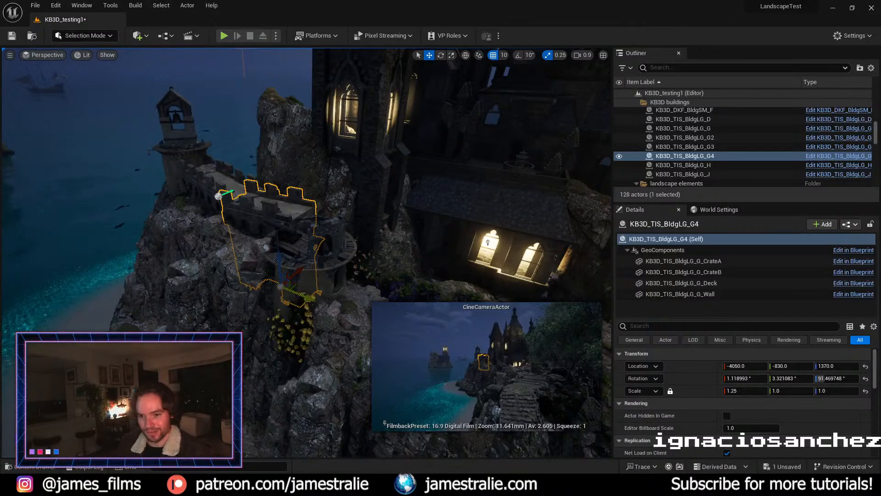
pyautogui.keyDown('alt'); pyautogui.moveTo(327, 302); pyautogui.dragTo(215, 343); pyautogui.keyUp('alt')
pyautogui.press('e')
pyautogui.moveTo(352, 346); pyautogui.dragTo(320, 354)
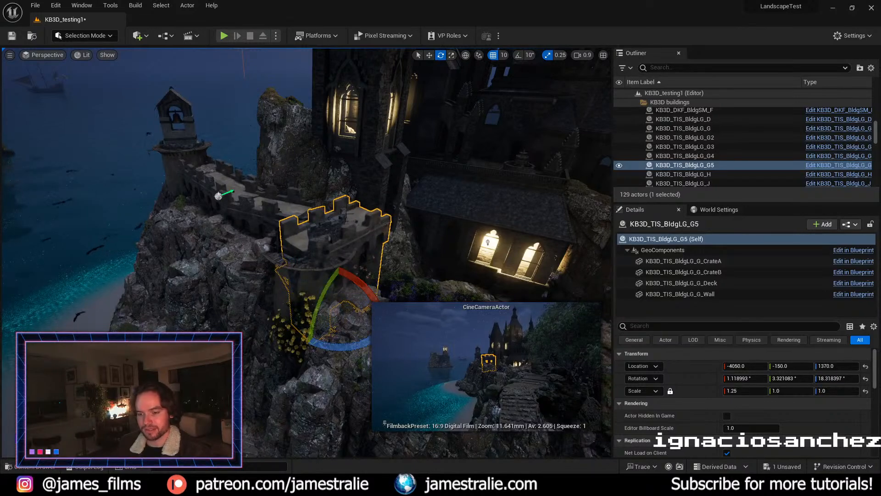
# Step: Move the turned wall copy to X -3620, Y -380, behind the round turret
pyautogui.moveTo(320, 354); pyautogui.dragTo(409, 362, button='middle')
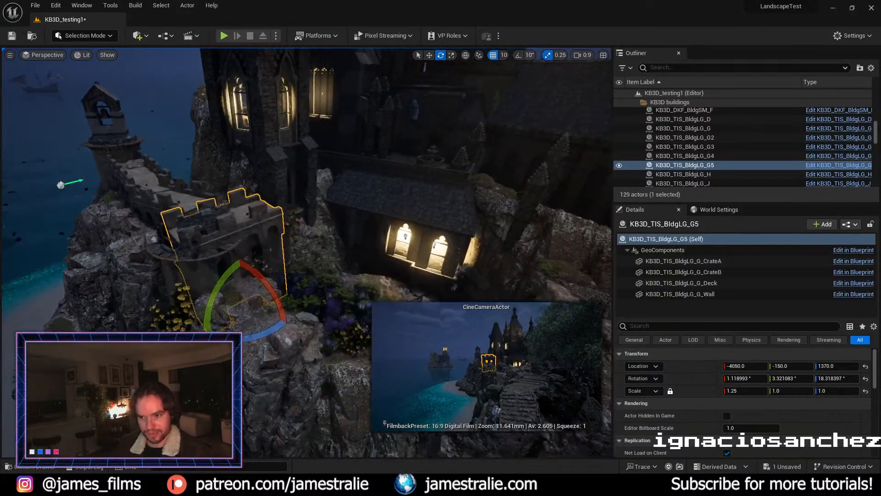
pyautogui.press('r')
pyautogui.press('e')
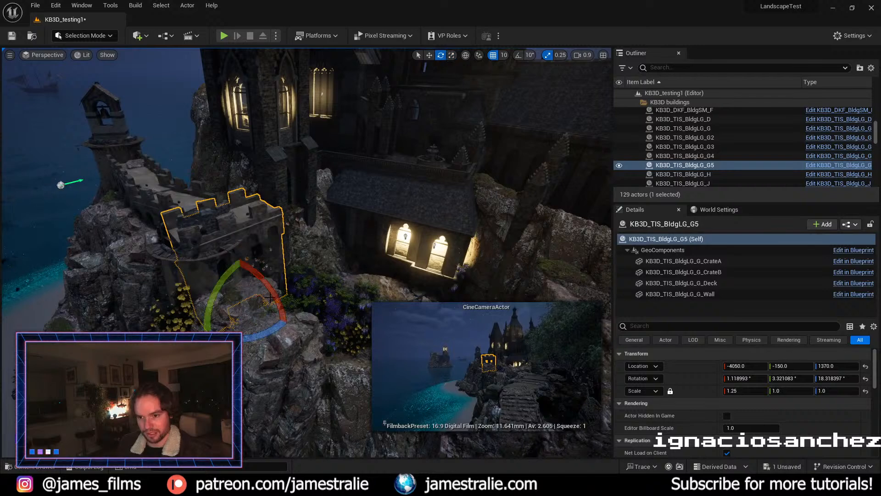
pyautogui.press('w')
pyautogui.moveTo(264, 286); pyautogui.dragTo(313, 304)
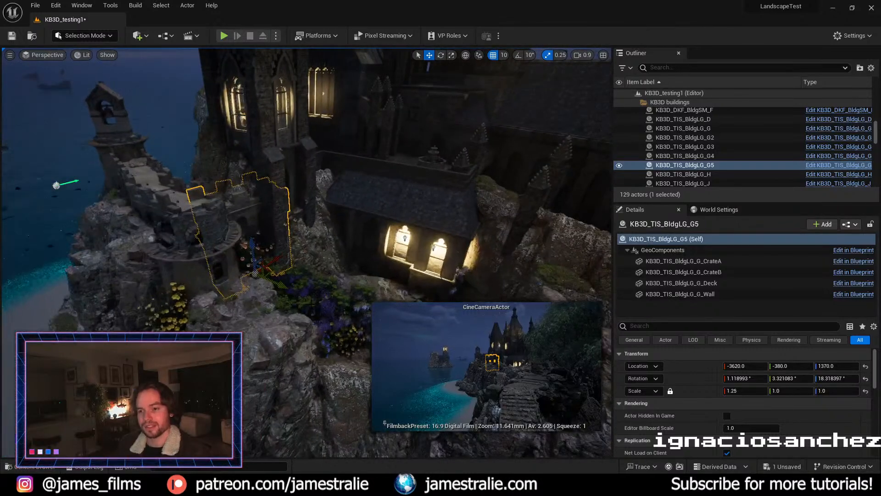
# Step: Try the turned wall copy in a slightly different spot beside the turret, and undo the move
pyautogui.moveTo(312, 304); pyautogui.dragTo(281, 298, button='right')
pyautogui.moveTo(274, 295); pyautogui.dragTo(244, 318)
pyautogui.hotkey('ctrl', 'z')
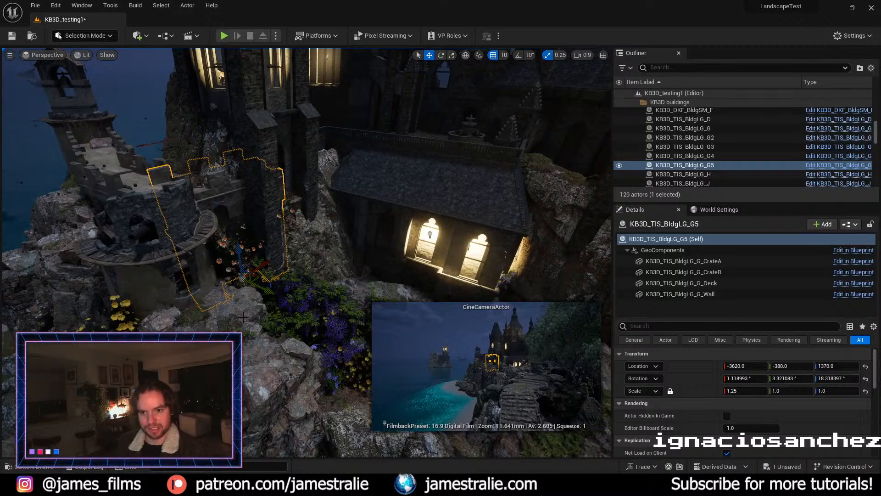
# Step: Open the round turret's KB3D_TIS_BldgLG_J blueprint and delete its flag and its three cannon components
pyautogui.click(177, 297)
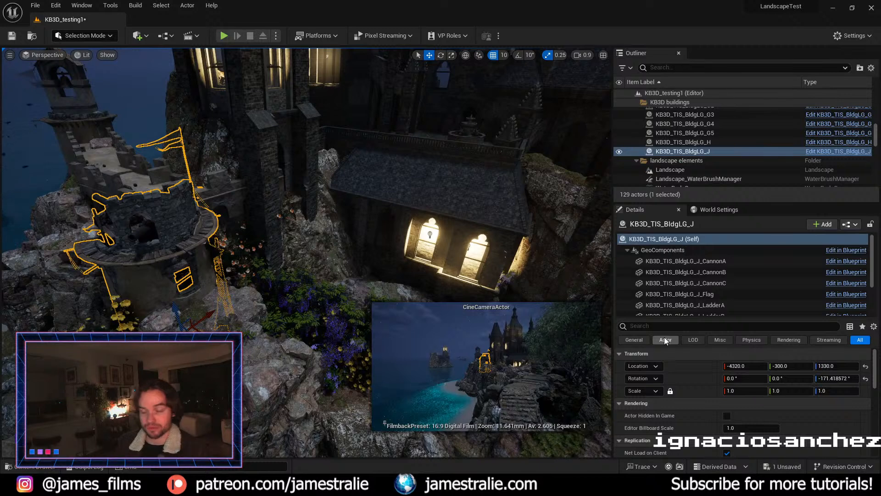
pyautogui.click(859, 284)
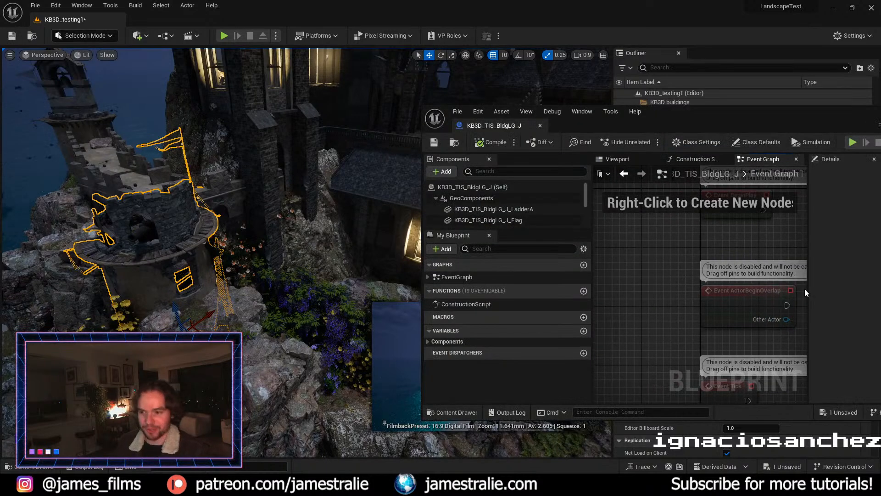
pyautogui.moveTo(758, 288)
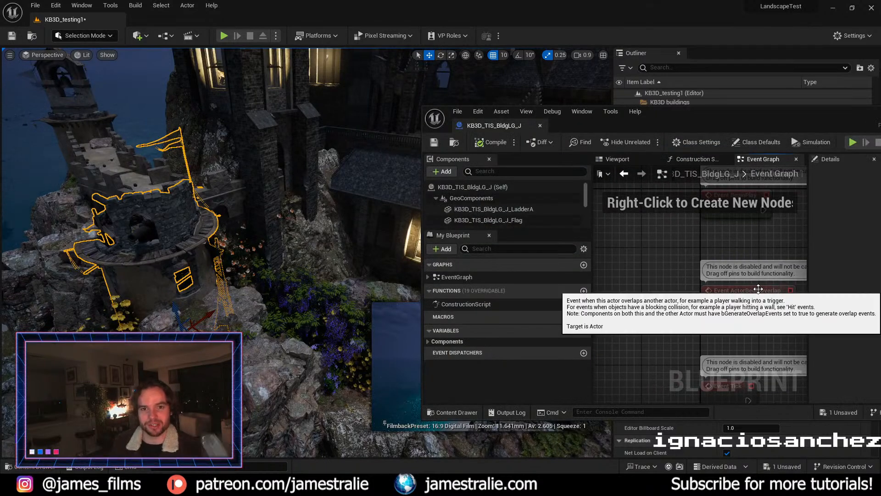
pyautogui.scroll(-1, 534, 210)
pyautogui.click(532, 210)
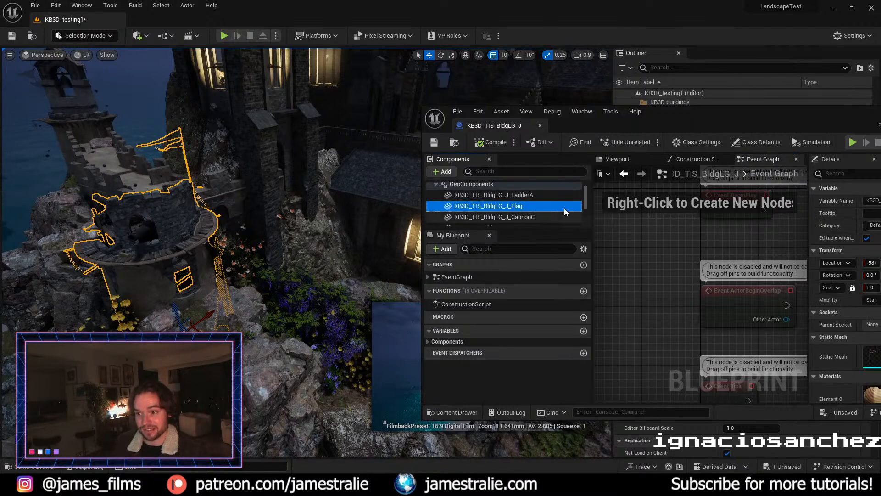
pyautogui.moveTo(585, 197); pyautogui.dragTo(583, 203)
pyautogui.keyDown('shift'); pyautogui.click(532, 206); pyautogui.keyUp('shift')
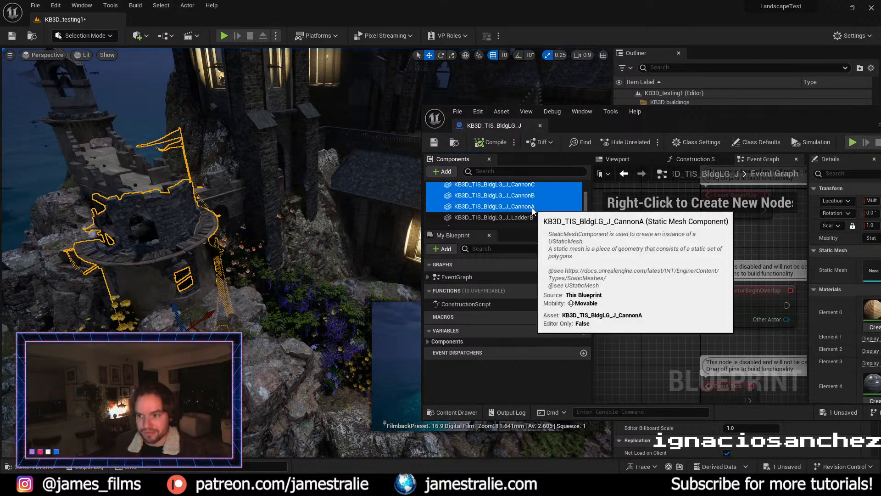
pyautogui.press('Delete')
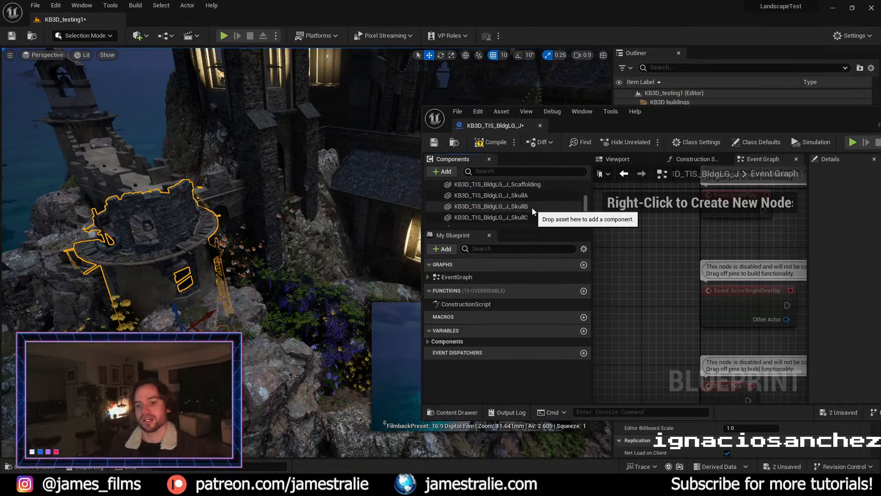
# Step: Delete the SkullA, SkullB and SkullC components from the turret blueprint, save it and close the blueprint editor
pyautogui.click(531, 198)
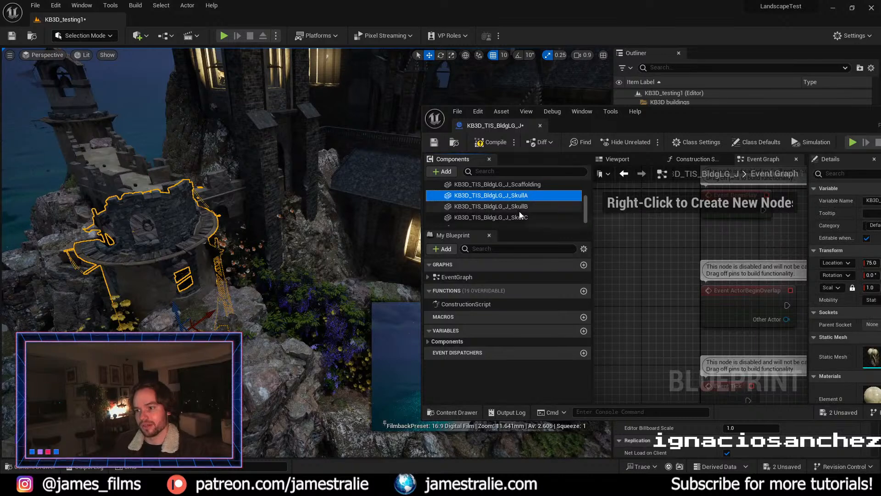
pyautogui.keyDown('shift'); pyautogui.click(521, 218); pyautogui.keyUp('shift')
pyautogui.press('Delete')
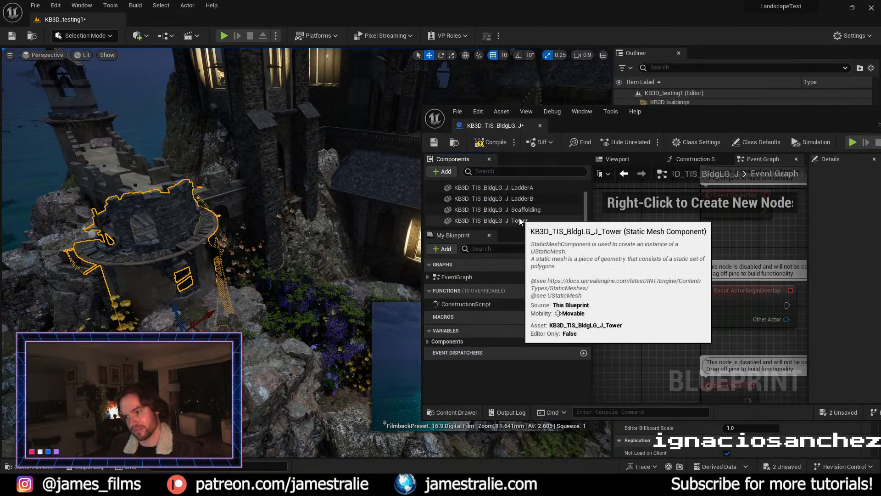
pyautogui.hotkey('ctrl', 's')
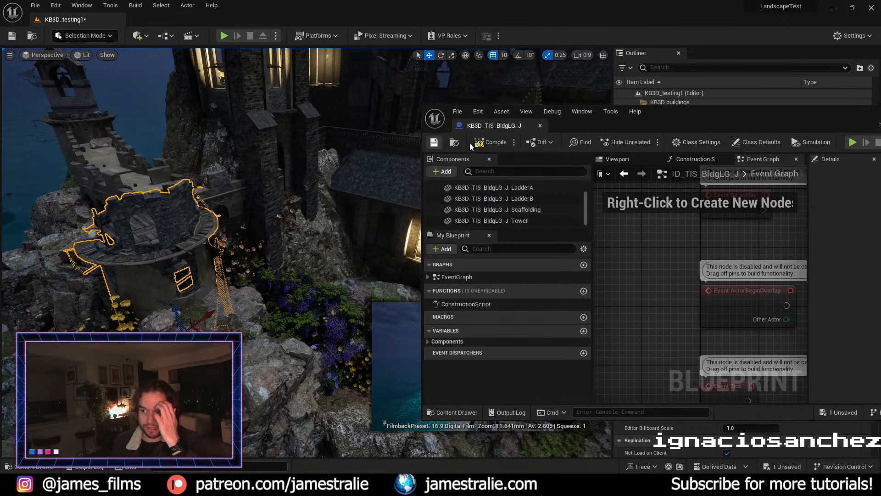
pyautogui.click(540, 126)
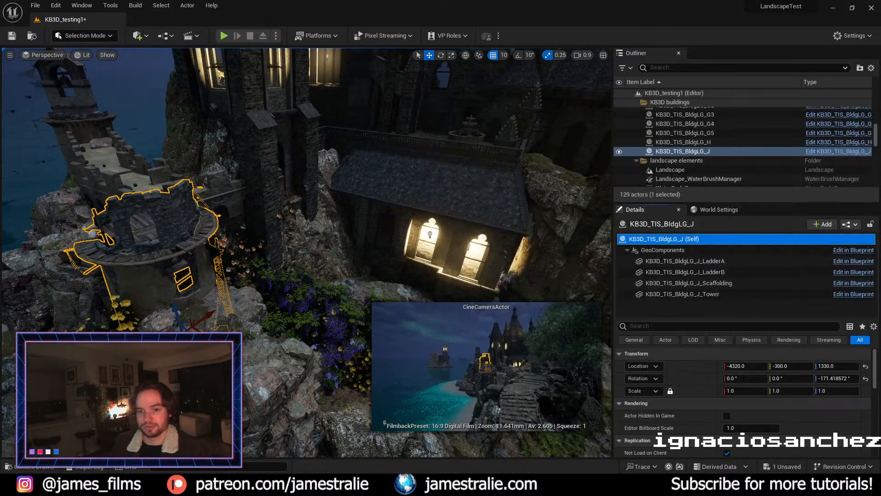
# Step: Examine the cliff and the tower base between the round turret and the building with lit windows
pyautogui.moveTo(259, 303); pyautogui.dragTo(289, 286, button='right')
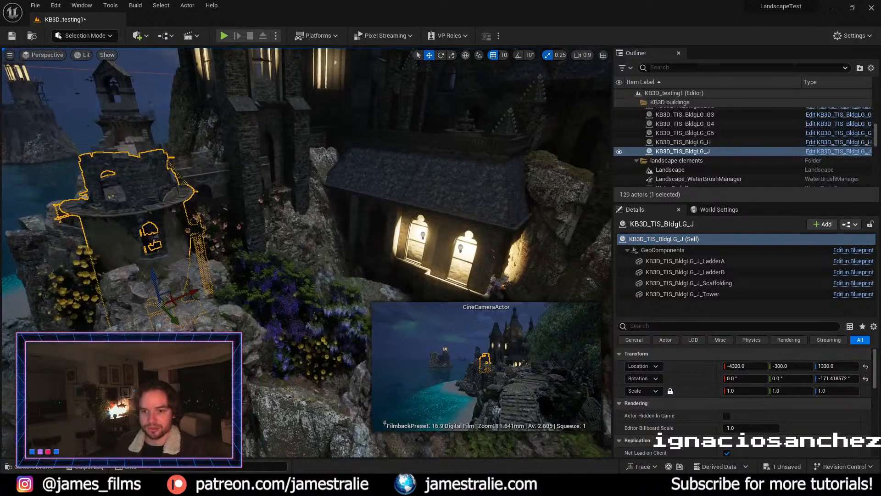
pyautogui.click(49, 177)
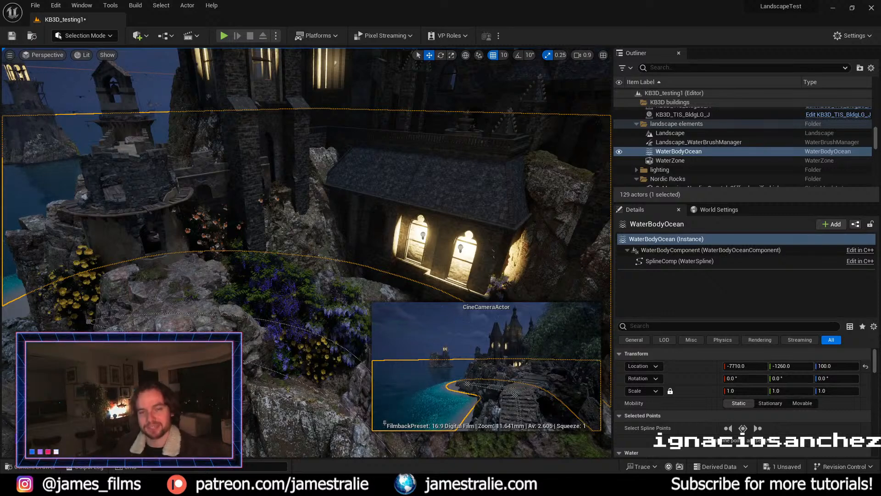
pyautogui.moveTo(204, 281); pyautogui.dragTo(199, 281, button='right')
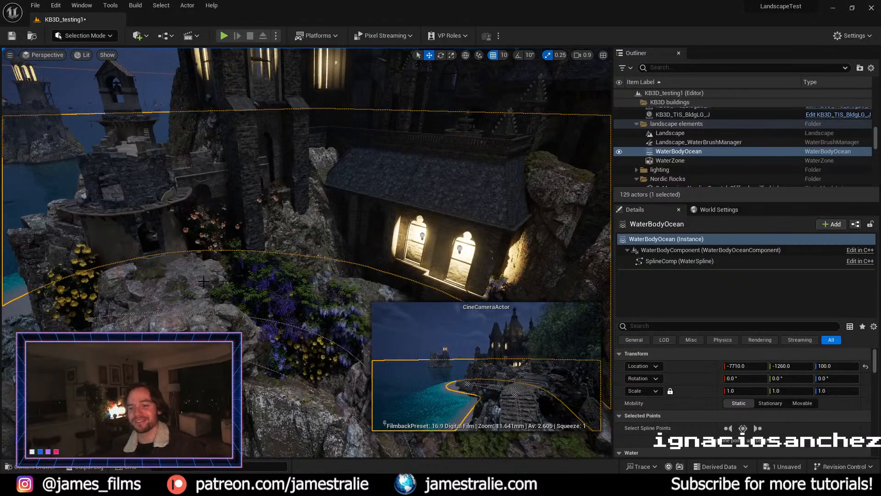
pyautogui.press('w')
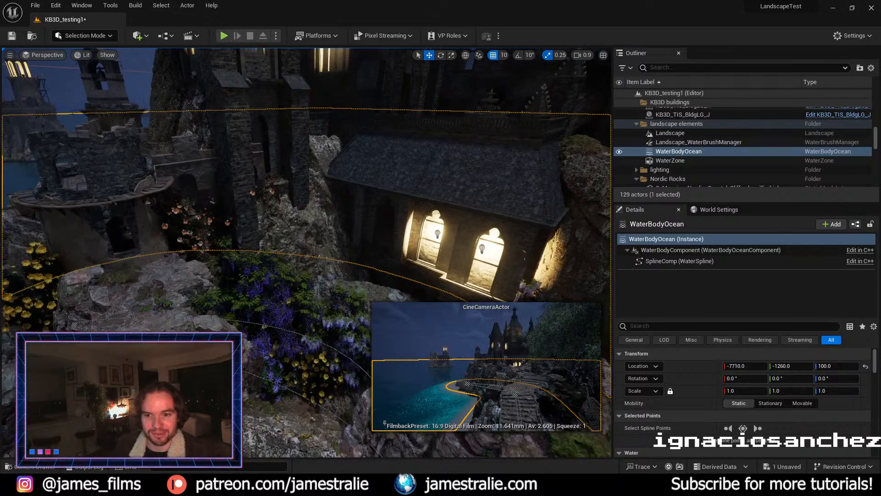
pyautogui.press('w')
pyautogui.press('s')
pyautogui.press('d')
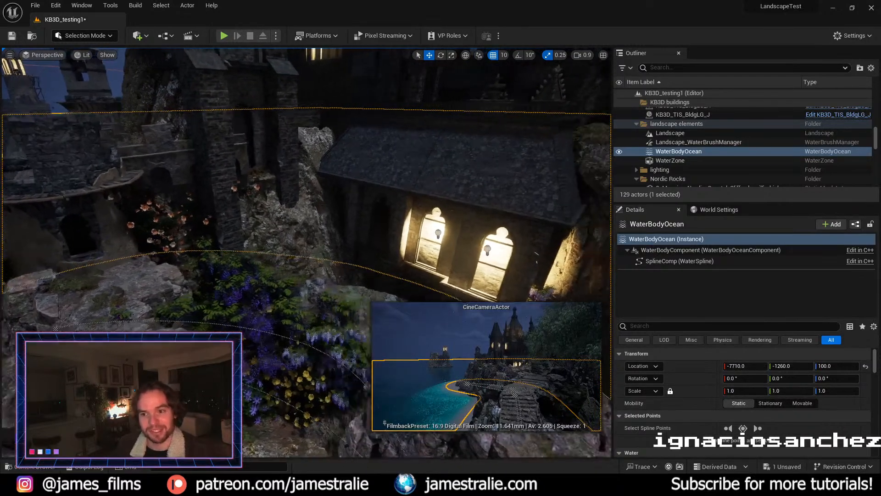
pyautogui.press('e')
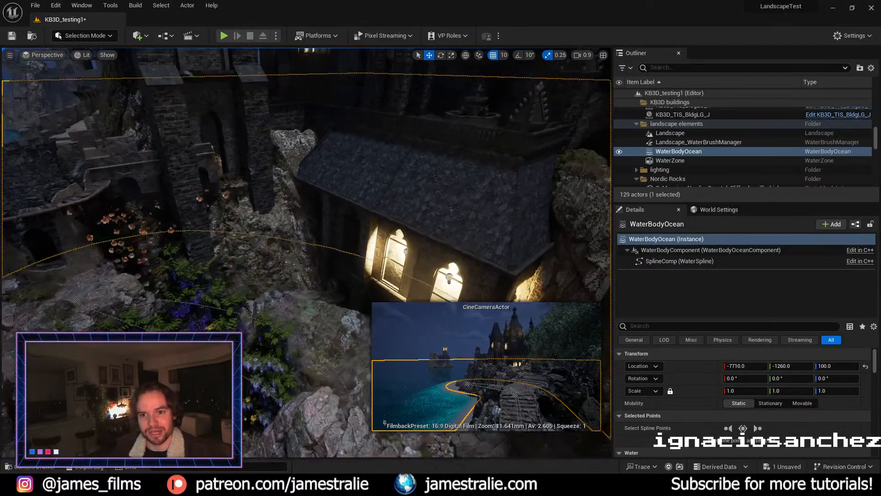
pyautogui.press('q')
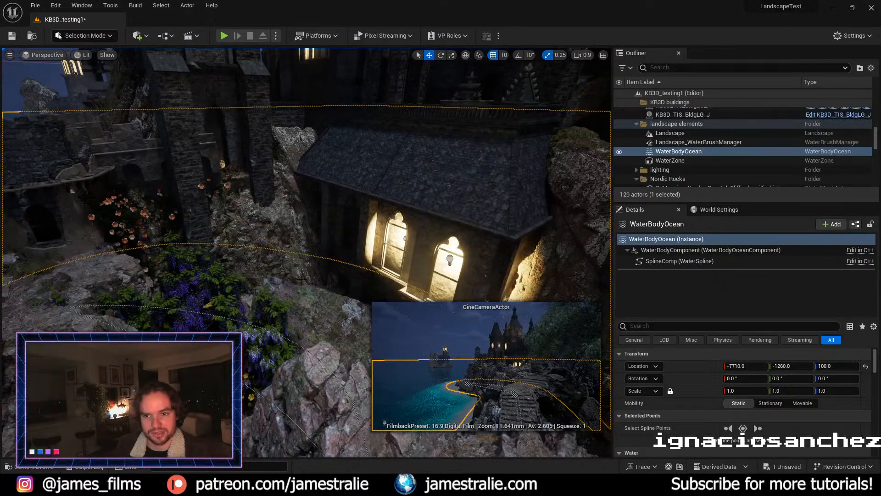
pyautogui.press('e')
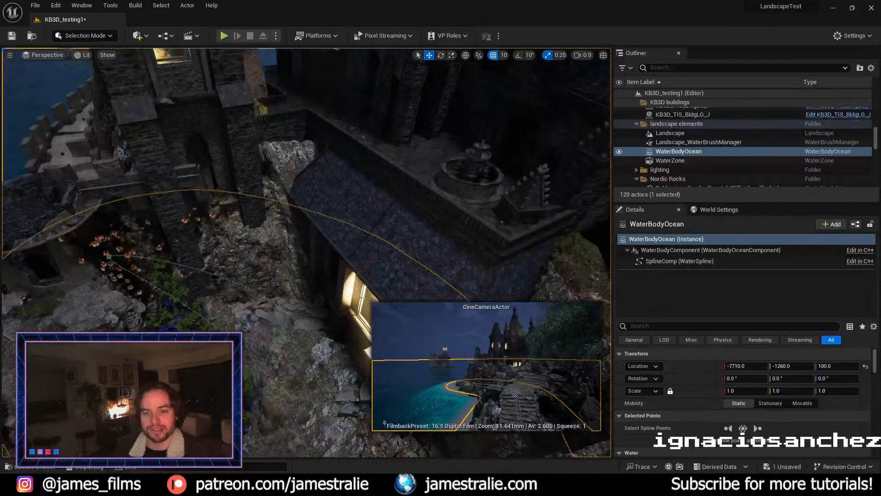
pyautogui.press('s')
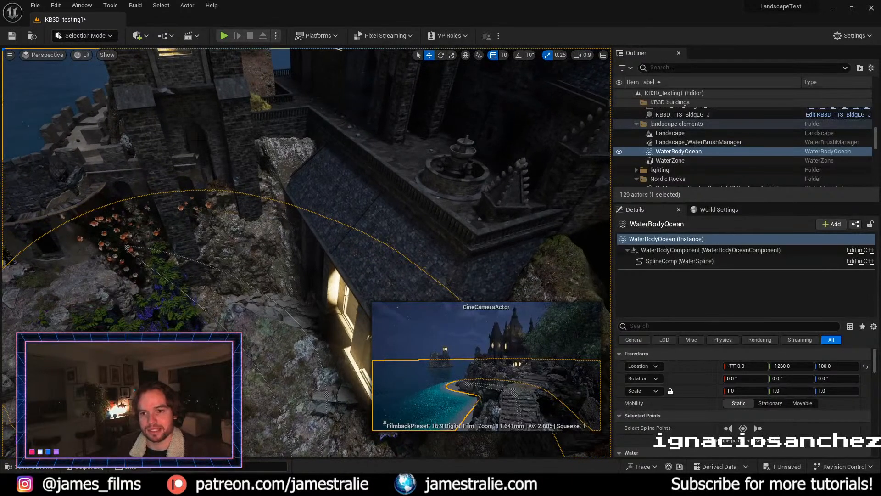
pyautogui.press('q')
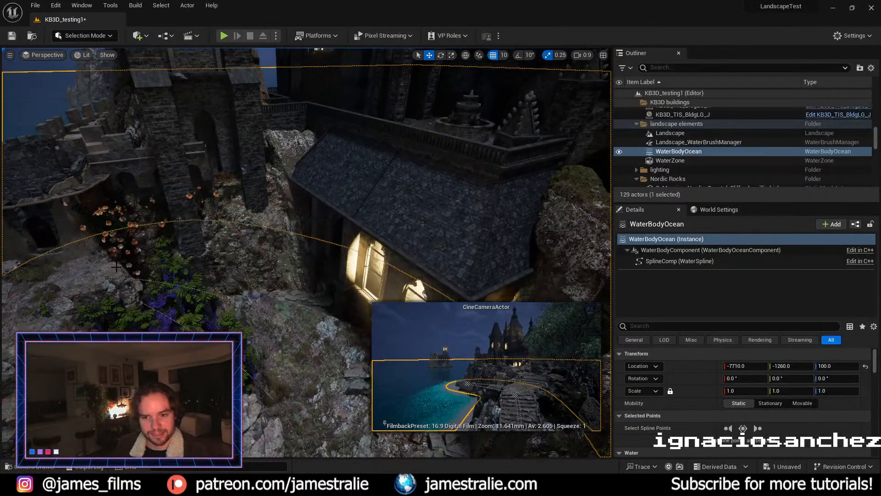
# Step: Duplicate the wisteria_large2 plant, turn the copy and place it against the base of the tower above the cliff
pyautogui.click(187, 294)
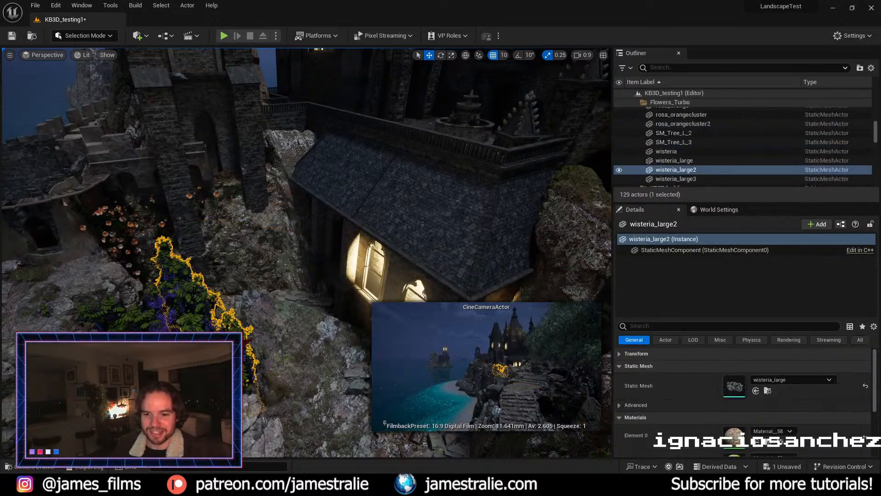
pyautogui.hotkey('ctrl', 'd')
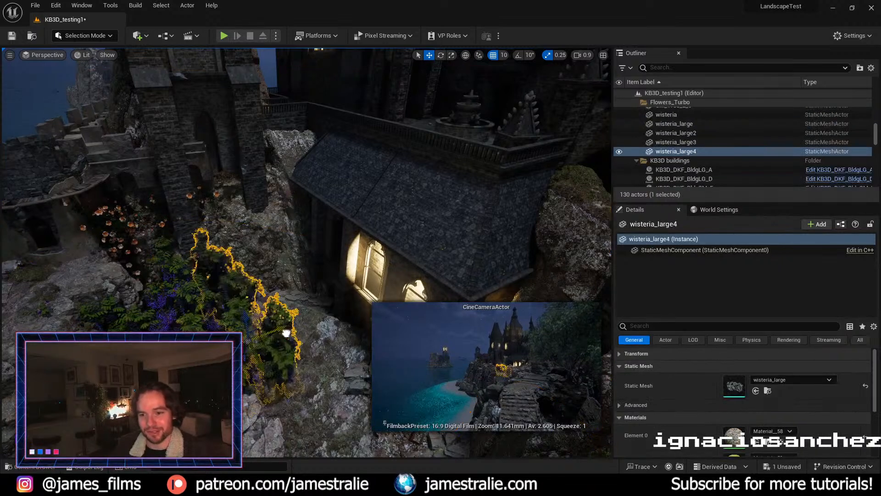
pyautogui.moveTo(246, 313); pyautogui.dragTo(234, 221)
pyautogui.press('e')
pyautogui.moveTo(244, 291); pyautogui.dragTo(313, 296)
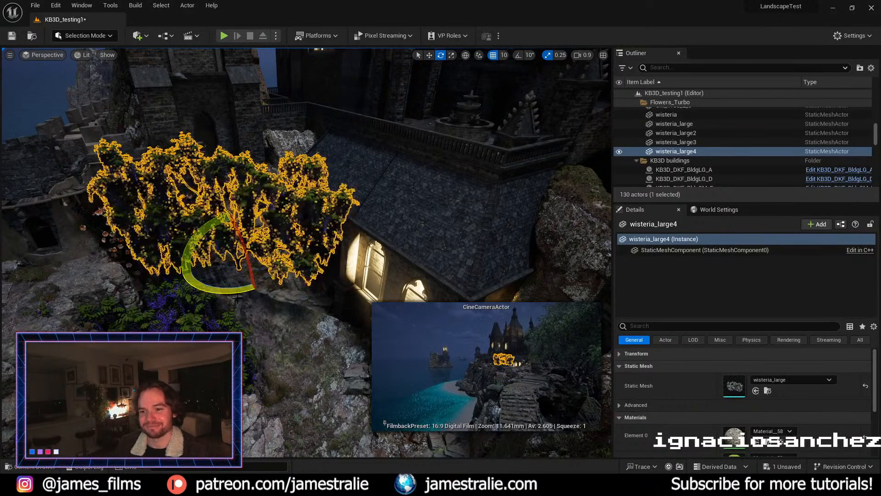
pyautogui.press('w')
pyautogui.moveTo(248, 277); pyautogui.dragTo(207, 194)
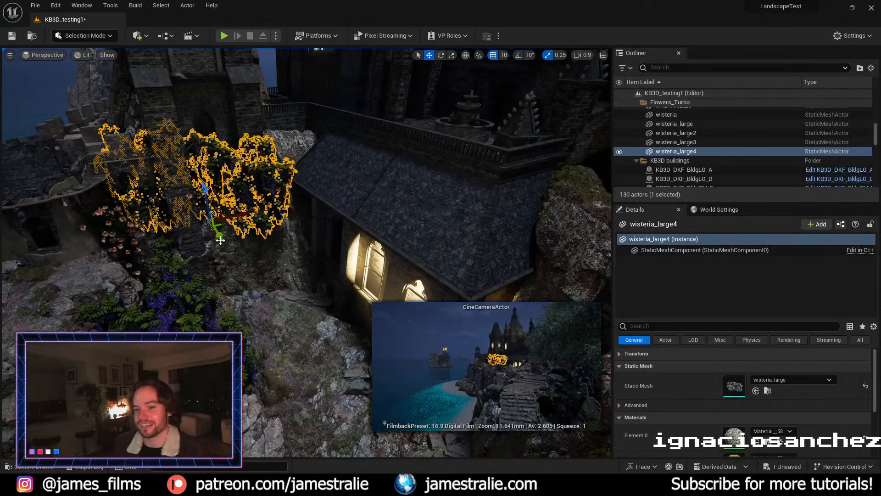
pyautogui.moveTo(222, 237); pyautogui.dragTo(222, 230)
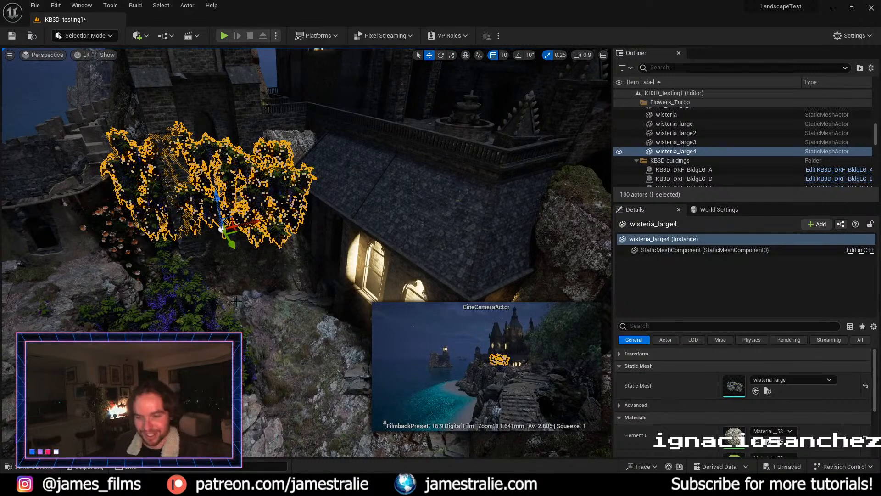
# Step: Duplicate the yellow orangecluster flowers, raise the copy to the tower base among the wisteria and enlarge it
pyautogui.keyDown('alt'); pyautogui.moveTo(236, 301); pyautogui.dragTo(271, 288); pyautogui.keyUp('alt')
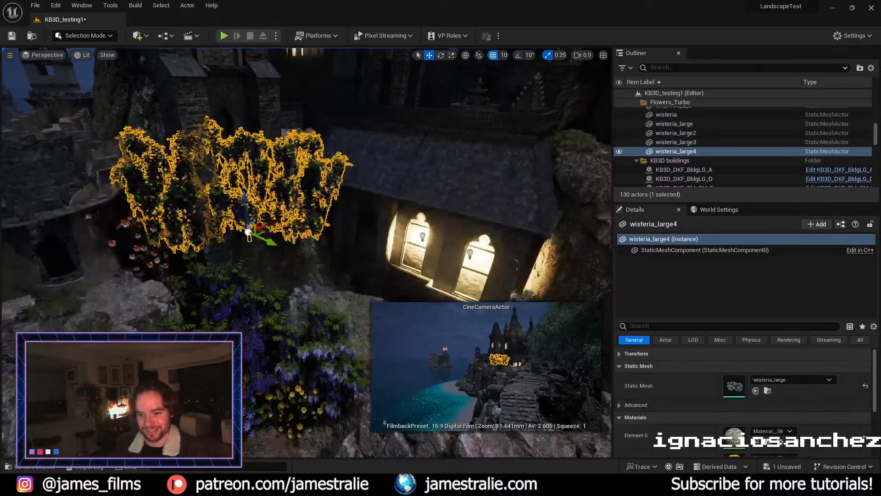
pyautogui.click(299, 404)
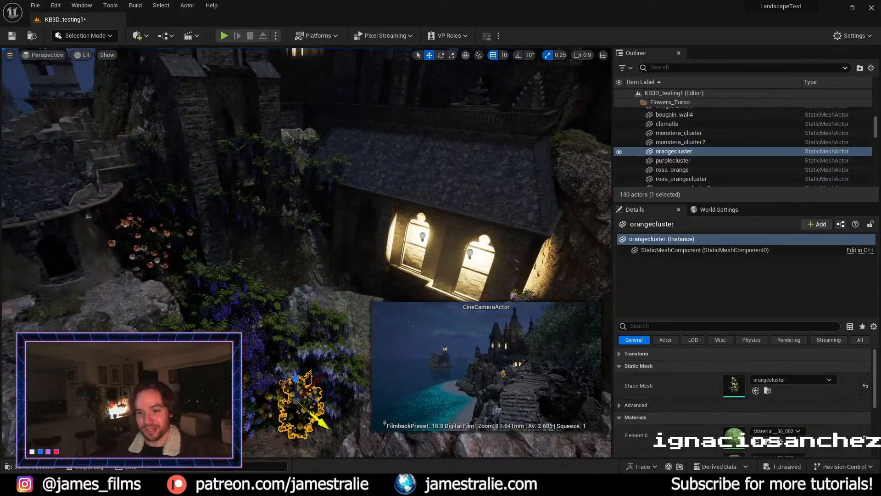
pyautogui.keyDown('alt'); pyautogui.moveTo(319, 428); pyautogui.dragTo(258, 397); pyautogui.keyUp('alt')
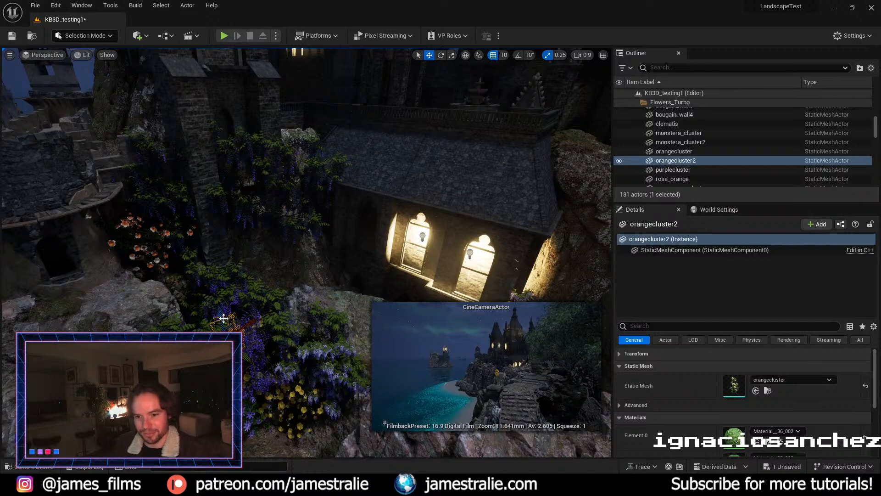
pyautogui.moveTo(224, 319); pyautogui.dragTo(213, 242)
pyautogui.press('e')
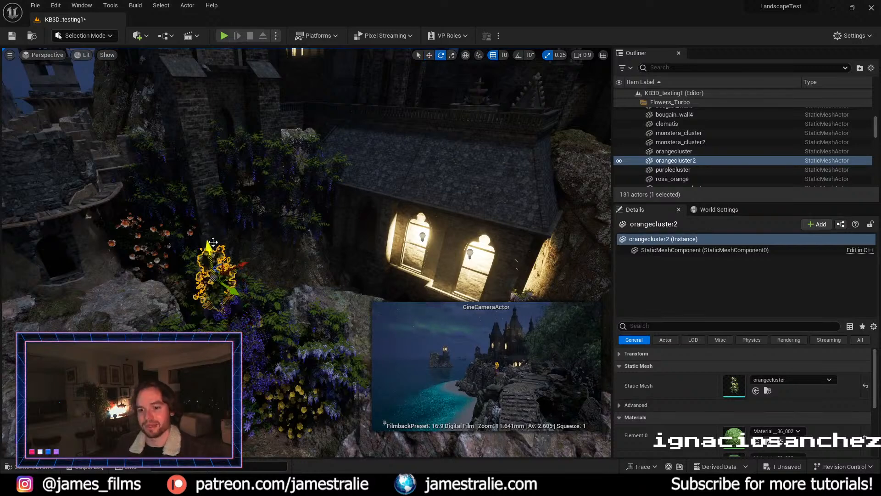
pyautogui.press('r')
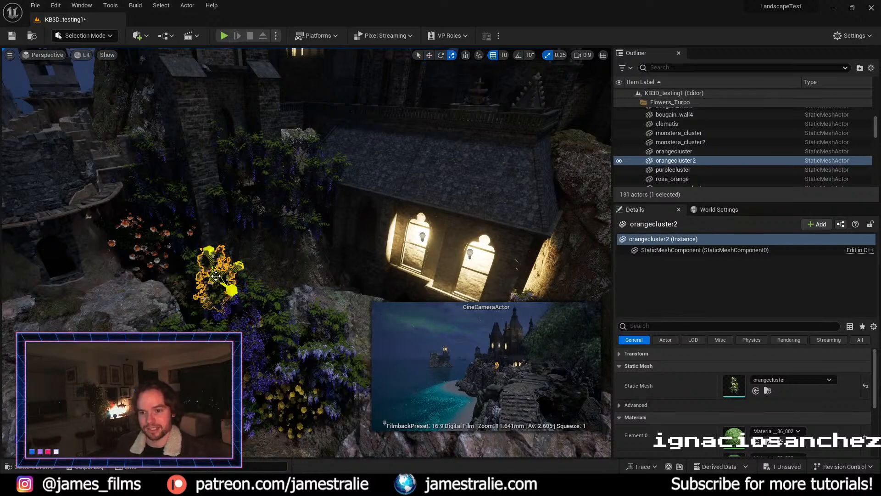
pyautogui.moveTo(215, 276); pyautogui.dragTo(253, 250)
pyautogui.press('e')
pyautogui.press('w')
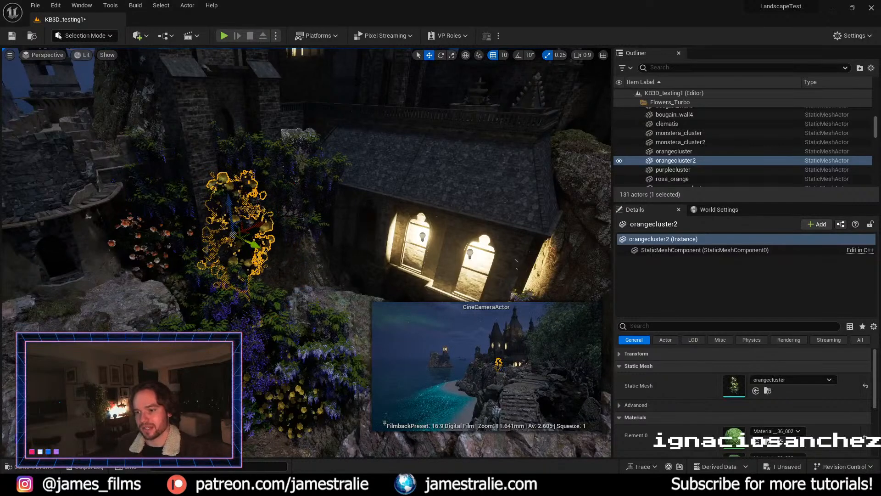
# Step: Duplicate the rosa_orange bush beside the turret, rotate the copy and move it up onto the tower wall above the yellow flowers
pyautogui.moveTo(254, 249)
pyautogui.mouseDown(button='right')
pyautogui.moveTo(258, 271)
pyautogui.moveTo(261, 257)
pyautogui.mouseUp(button='right')
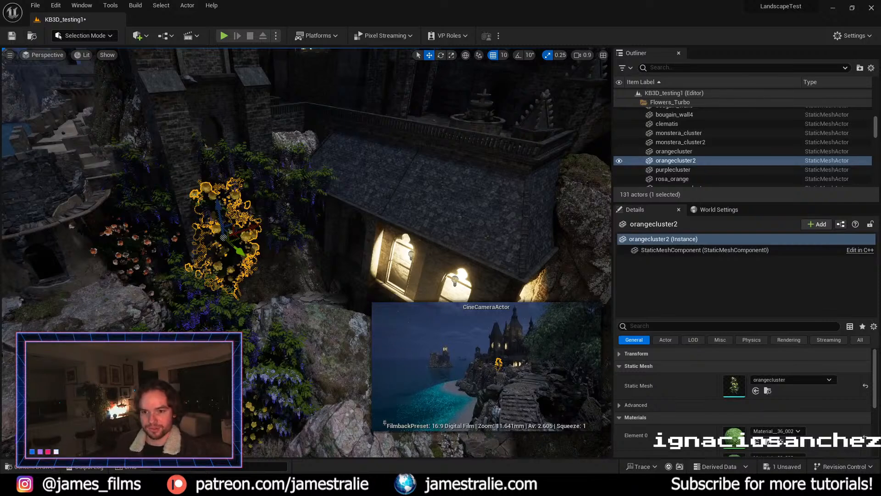
pyautogui.click(128, 235)
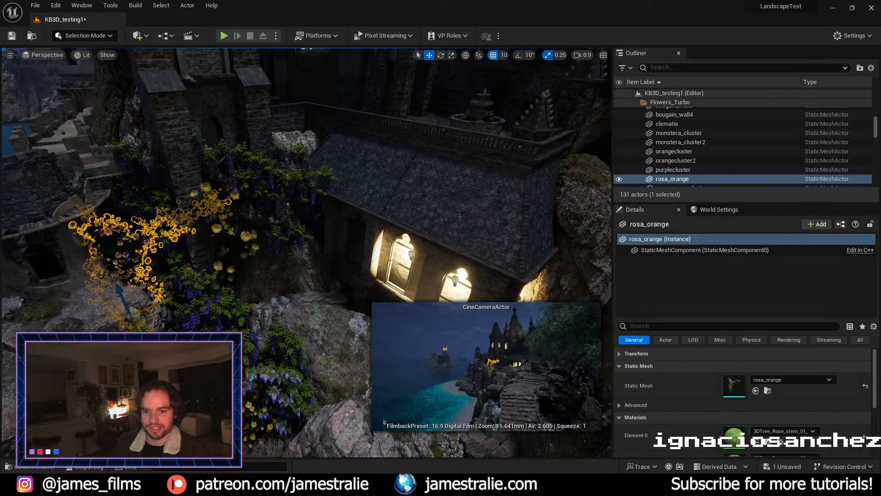
pyautogui.keyDown('alt'); pyautogui.moveTo(164, 303); pyautogui.dragTo(216, 299); pyautogui.keyUp('alt')
pyautogui.press('e')
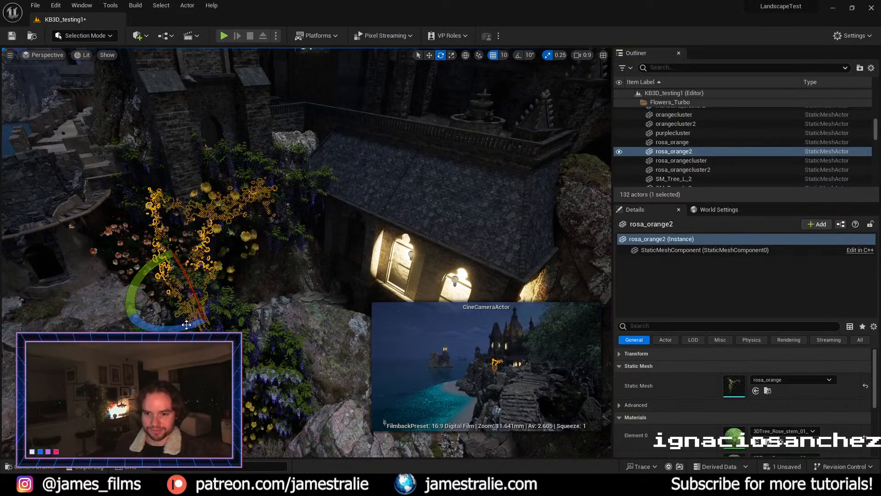
pyautogui.moveTo(164, 329); pyautogui.dragTo(174, 216)
pyautogui.press('w')
pyautogui.moveTo(171, 169); pyautogui.dragTo(214, 221)
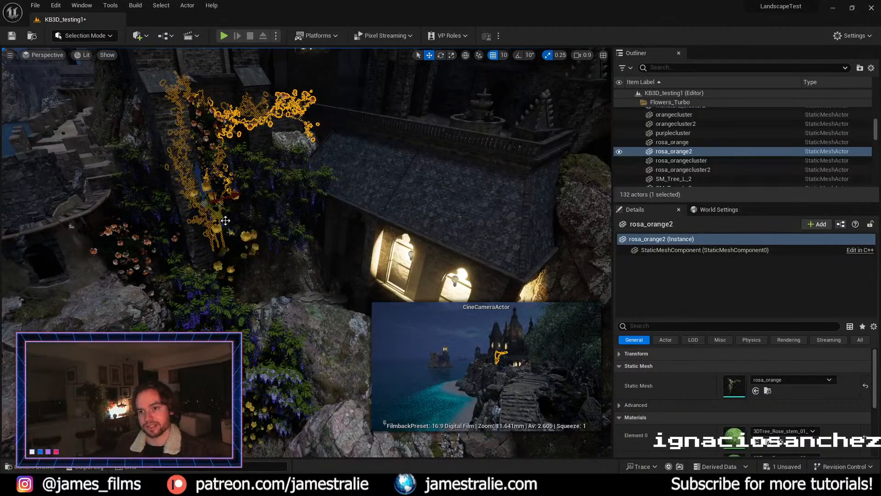
# Step: Examine the flowers placed at the tower base against the whole castle and cliff from farther away and from higher angles
pyautogui.click(249, 236)
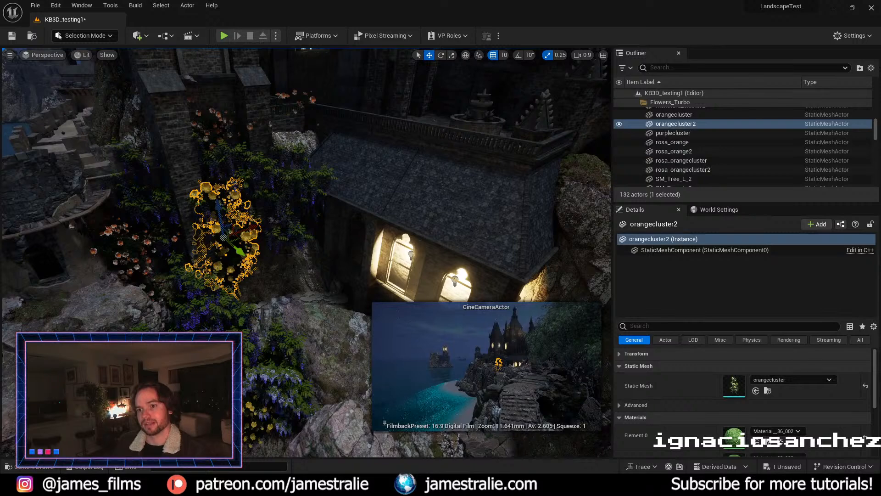
pyautogui.scroll(-4, 248, 236)
pyautogui.moveTo(248, 236); pyautogui.dragTo(240, 231, button='right')
pyautogui.moveTo(275, 259); pyautogui.dragTo(281, 264)
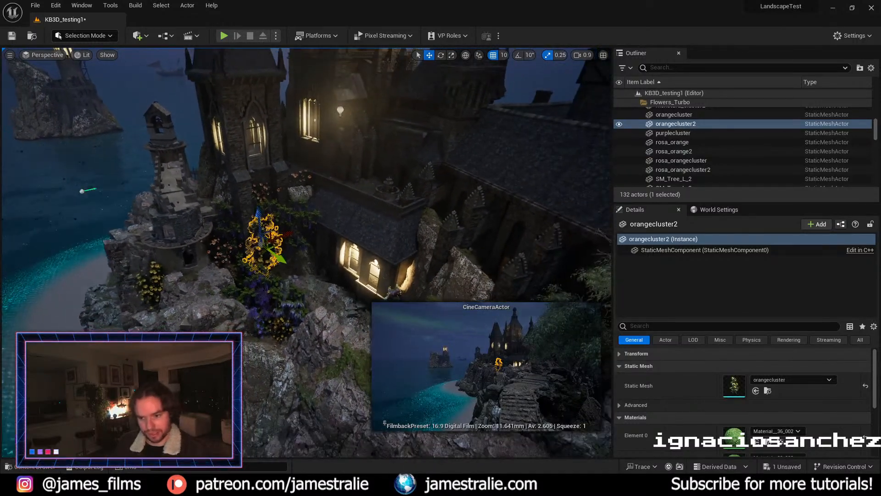
pyautogui.moveTo(282, 264); pyautogui.dragTo(293, 251, button='right')
pyautogui.moveTo(219, 315); pyautogui.dragTo(226, 306, button='right')
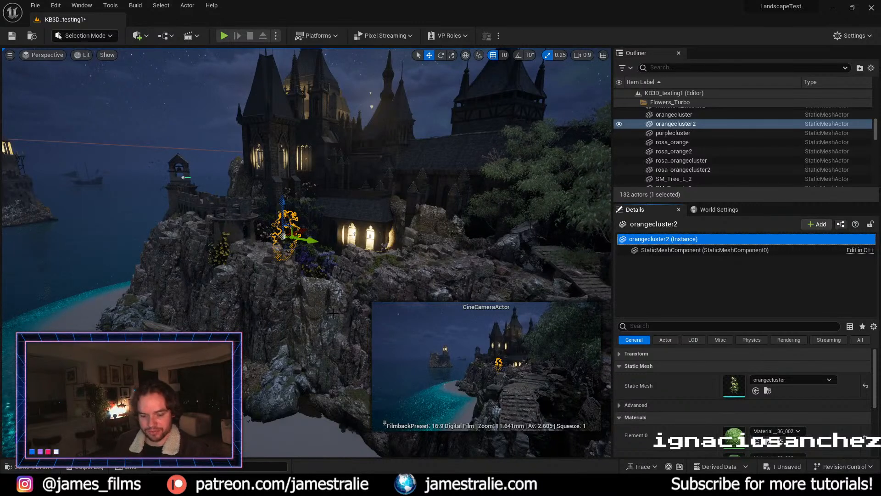
pyautogui.keyDown('alt'); pyautogui.moveTo(333, 314); pyautogui.dragTo(330, 344); pyautogui.keyUp('alt')
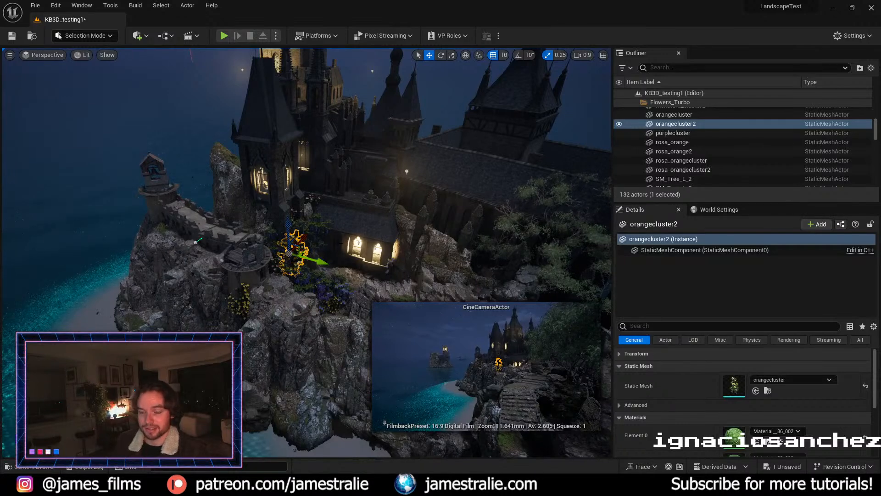
pyautogui.keyDown('alt'); pyautogui.moveTo(341, 243); pyautogui.dragTo(295, 277); pyautogui.keyUp('alt')
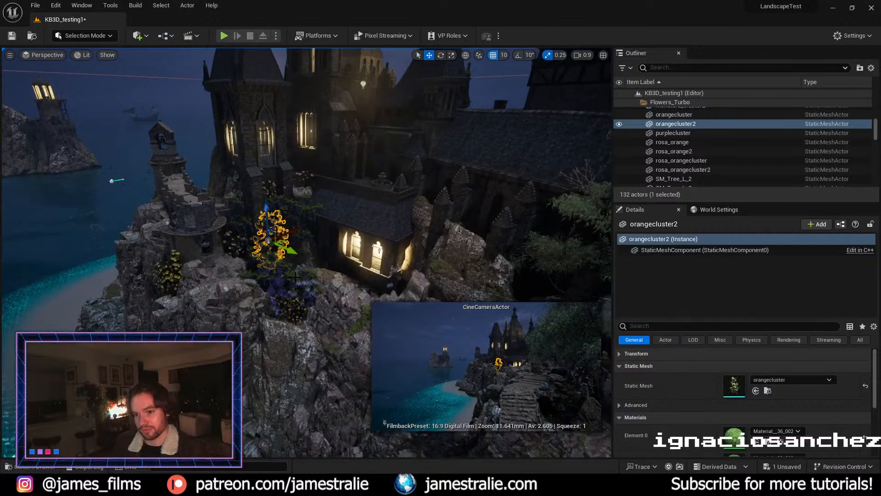
# Step: Duplicate the yellow orangecluster2 flowers, move the copy onto the rock below the round turret and turn it about its vertical axis
pyautogui.press('f')
pyautogui.scroll(-4, 295, 277)
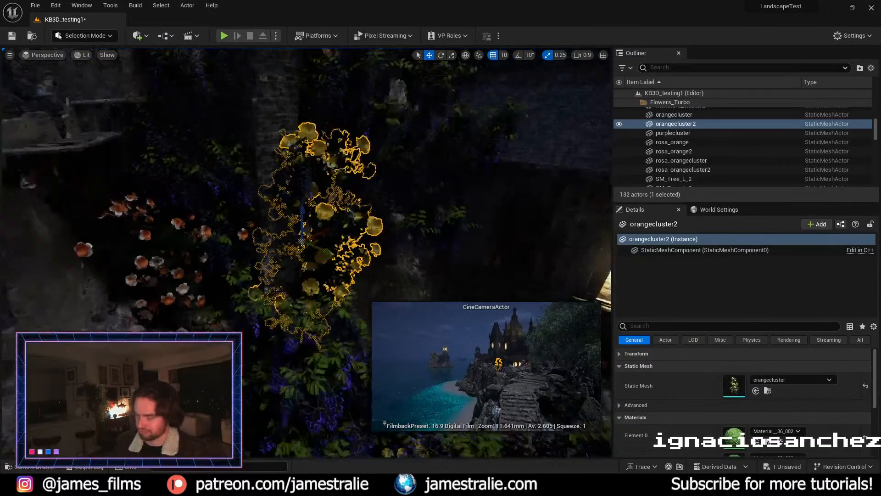
pyautogui.scroll(-8, 312, 239)
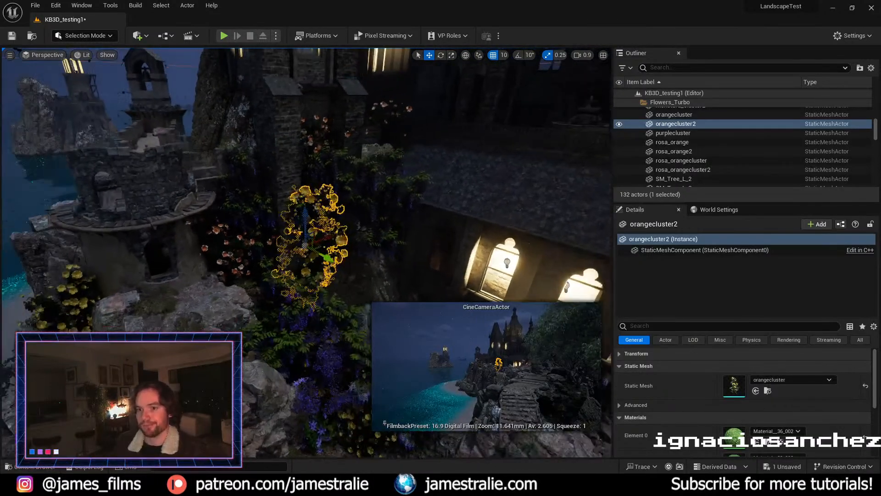
pyautogui.keyDown('alt'); pyautogui.moveTo(334, 239); pyautogui.dragTo(225, 275); pyautogui.keyUp('alt')
pyautogui.press('e')
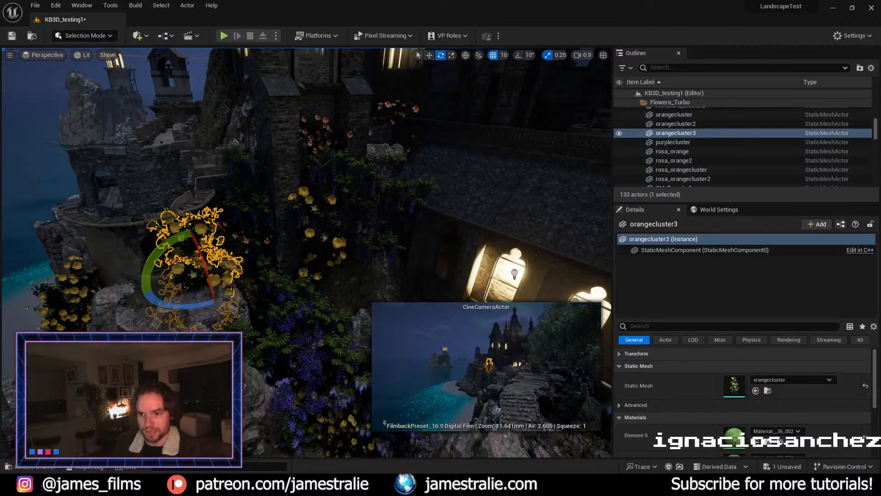
pyautogui.moveTo(200, 306); pyautogui.dragTo(181, 309)
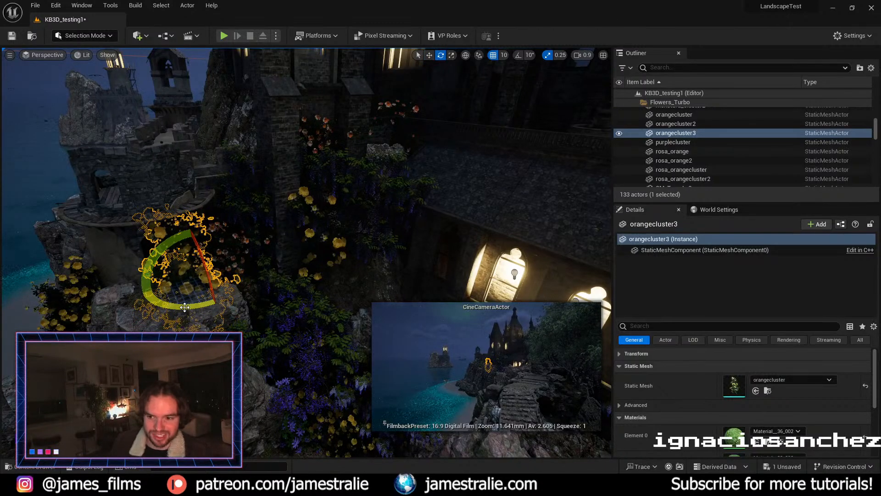
# Step: Scale the copied yellow flowers below the round turret down slightly
pyautogui.press('w')
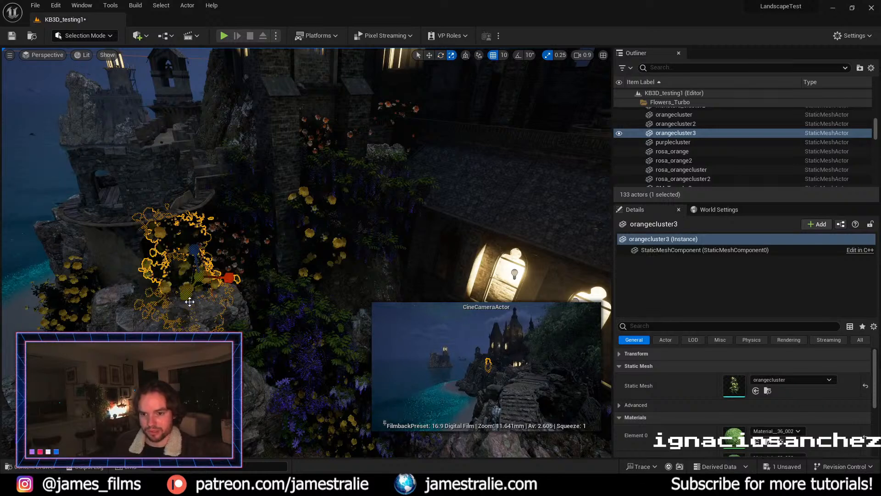
pyautogui.press('r')
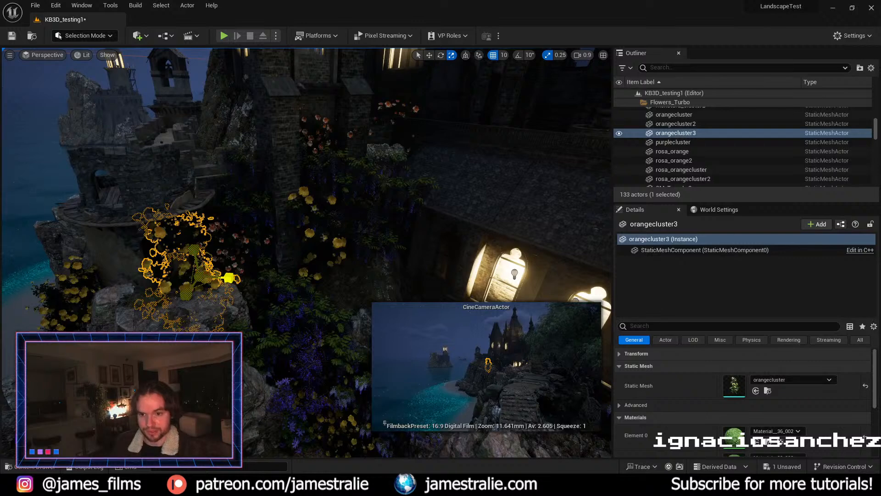
pyautogui.moveTo(199, 275); pyautogui.dragTo(193, 278)
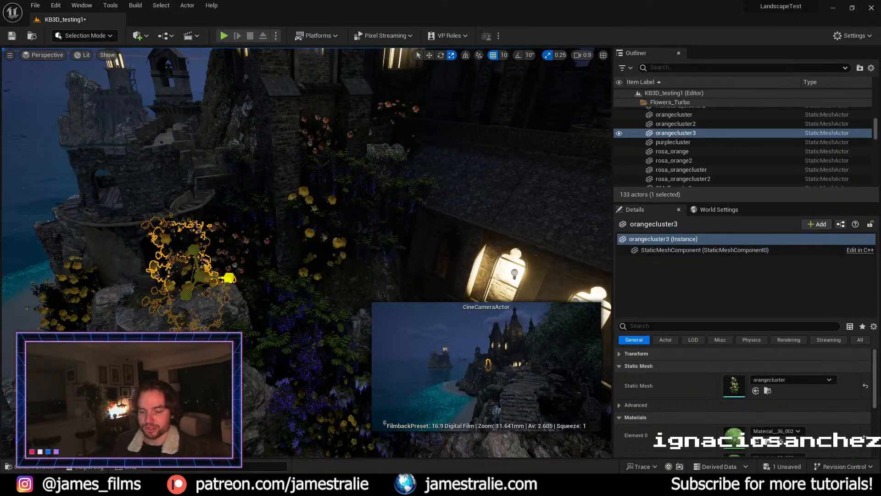
pyautogui.press('e')
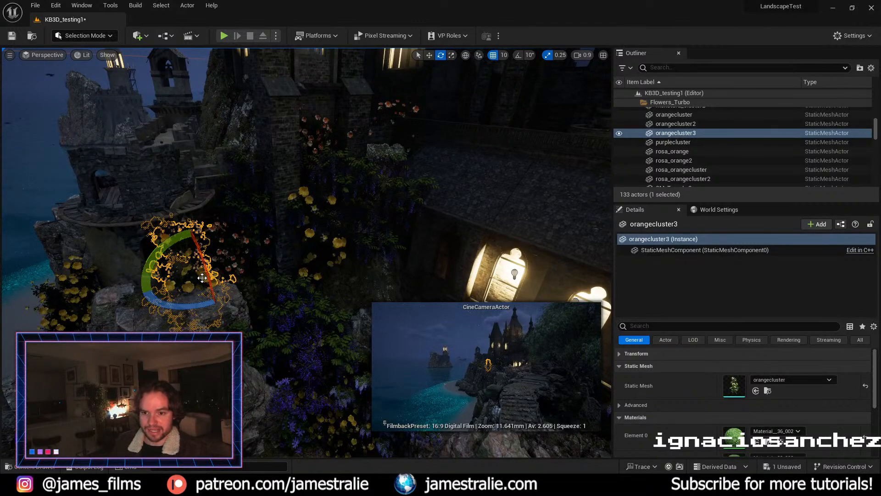
# Step: Reposition the selected orangecluster3 flowers on the rock beneath the ruined stone balcony
pyautogui.press('w')
pyautogui.moveTo(193, 247); pyautogui.dragTo(196, 237)
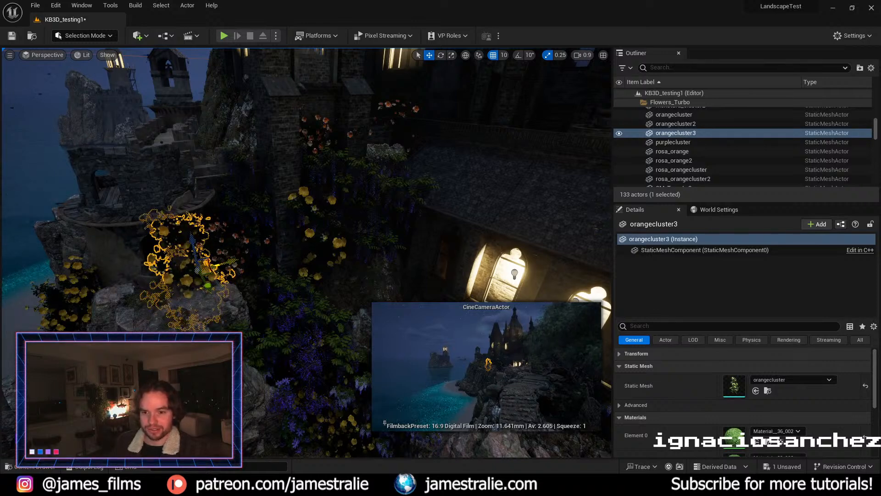
pyautogui.moveTo(235, 263); pyautogui.dragTo(218, 297)
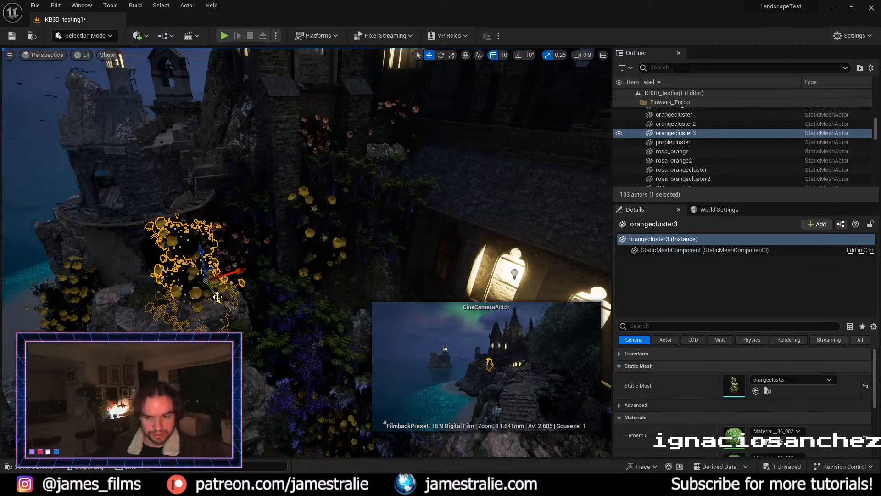
# Step: Duplicate the bougain_wall2 plant from the lower cliff and place the copy on the rock beside the yellow flowers
pyautogui.scroll(-5, 217, 297)
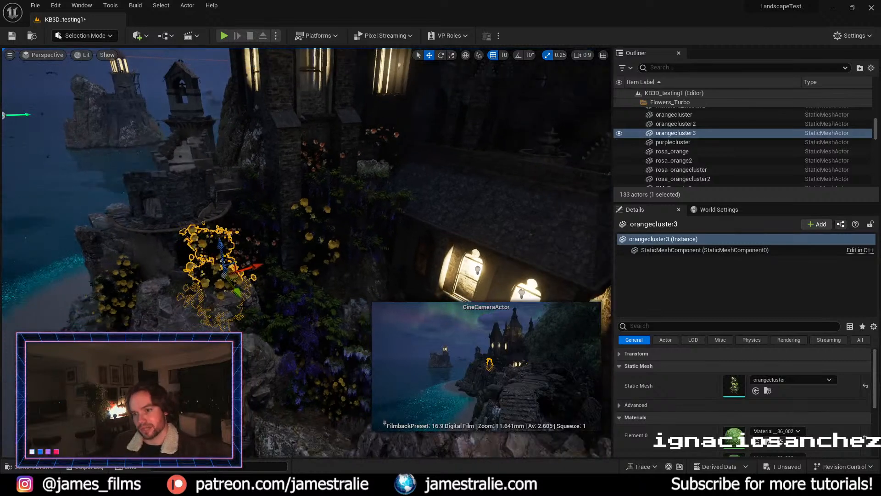
pyautogui.keyDown('alt'); pyautogui.moveTo(218, 297); pyautogui.dragTo(391, 401); pyautogui.keyUp('alt')
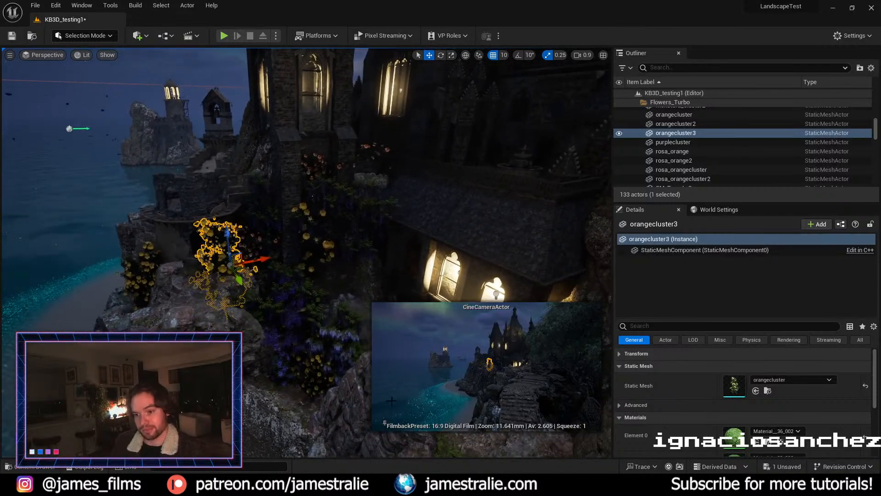
pyautogui.click(351, 356)
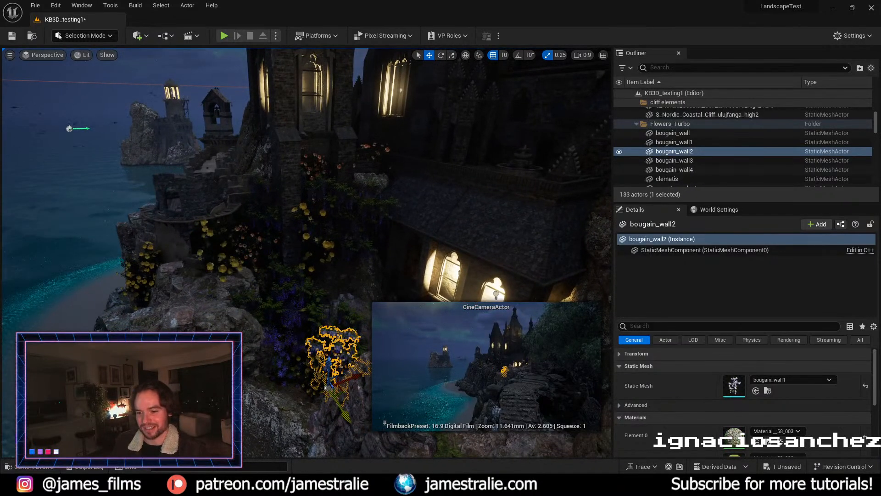
pyautogui.keyDown('alt'); pyautogui.moveTo(326, 387); pyautogui.dragTo(169, 249); pyautogui.keyUp('alt')
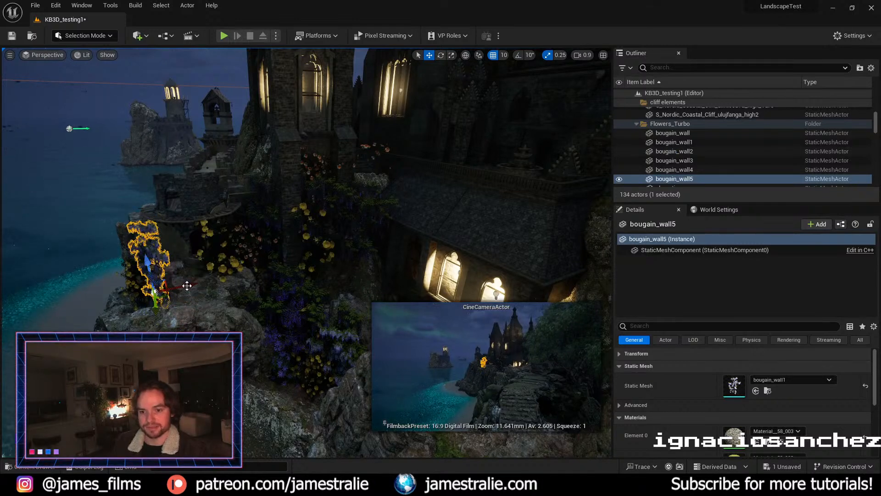
pyautogui.moveTo(190, 286); pyautogui.dragTo(223, 282)
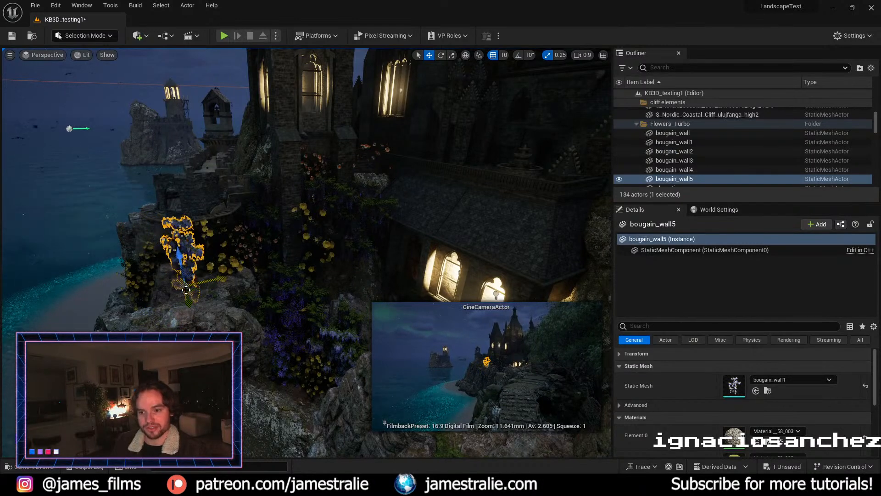
# Step: Rotate the bougainvillea copy so it spreads across the rock face, and raise it slightly
pyautogui.scroll(1, 181, 291)
pyautogui.scroll(3, 182, 291)
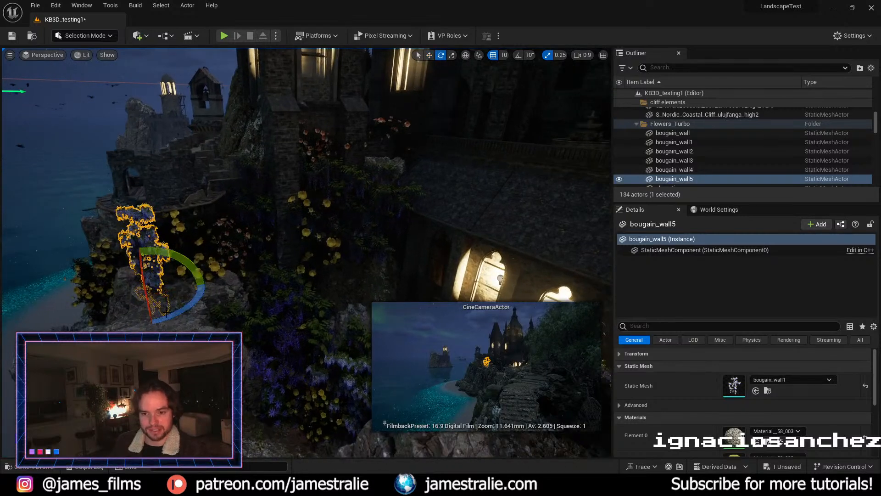
pyautogui.press('e')
pyautogui.moveTo(176, 316); pyautogui.dragTo(190, 308)
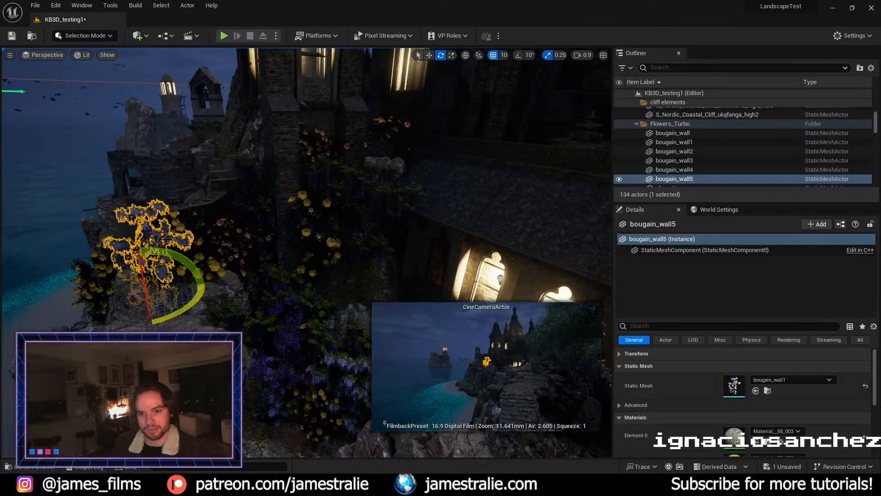
pyautogui.press('w')
pyautogui.press('e')
pyautogui.press('w')
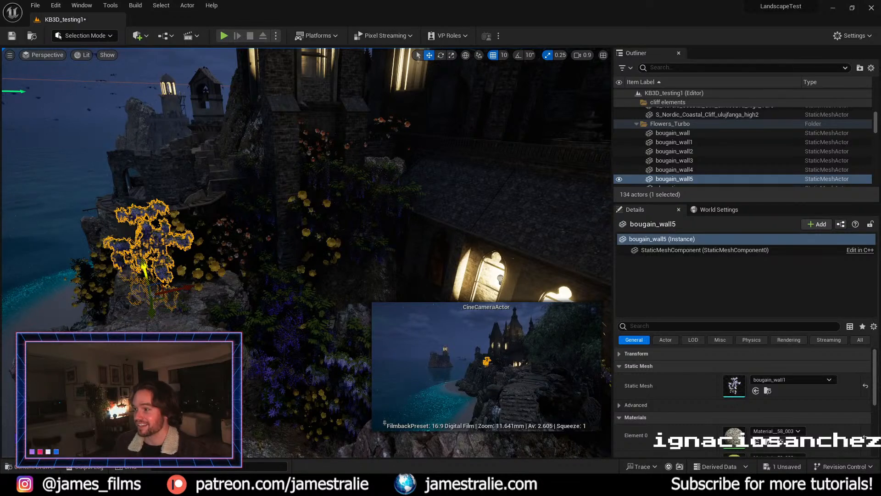
pyautogui.moveTo(145, 266)
pyautogui.mouseDown()
pyautogui.moveTo(149, 323)
pyautogui.moveTo(162, 310)
pyautogui.moveTo(163, 288)
pyautogui.moveTo(166, 305)
pyautogui.moveTo(148, 260)
pyautogui.mouseUp()
# Step: Save the KB3D_testing1 level
pyautogui.click(70, 242)
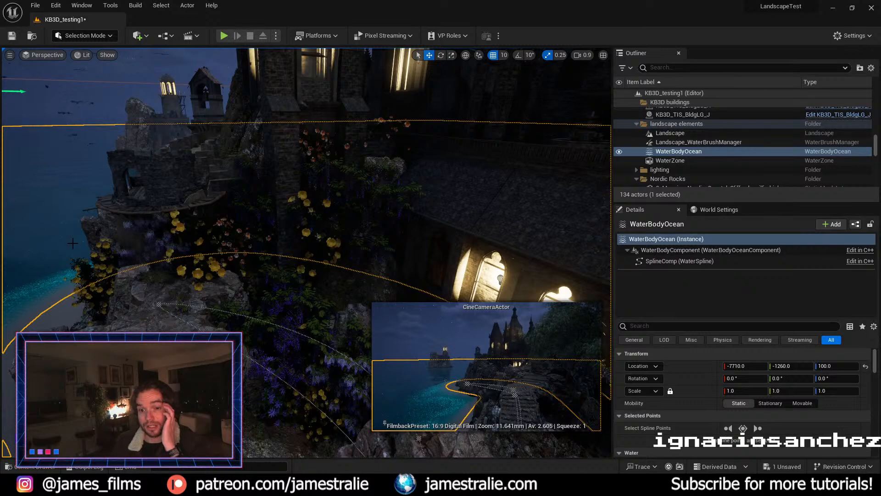
pyautogui.hotkey('ctrl', 's')
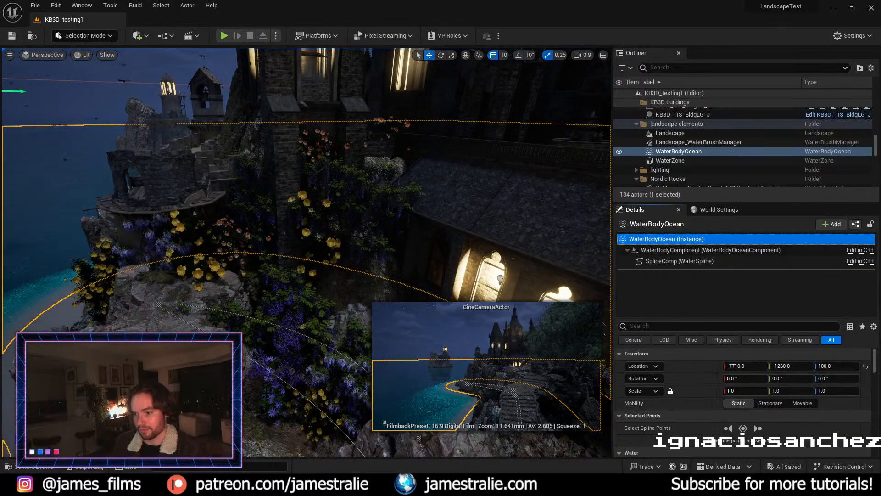
# Step: Collapse the KB3D buildings folder in the Outliner and select the wisteria_large3 actor
pyautogui.moveTo(268, 392); pyautogui.dragTo(284, 390, button='right')
pyautogui.press('a')
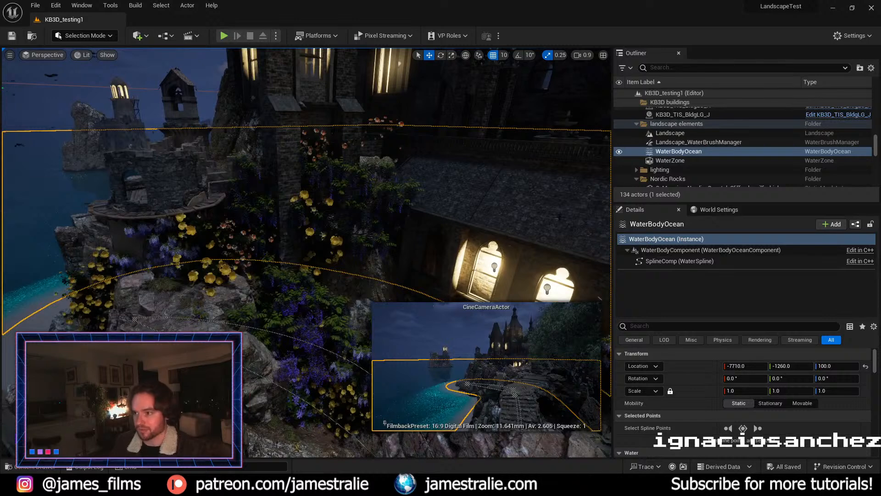
pyautogui.scroll(7, 675, 154)
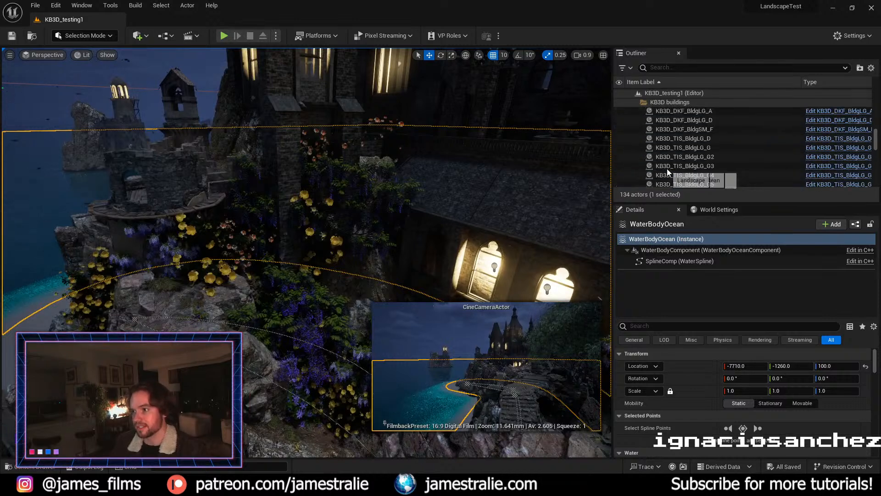
pyautogui.scroll(5, 667, 169)
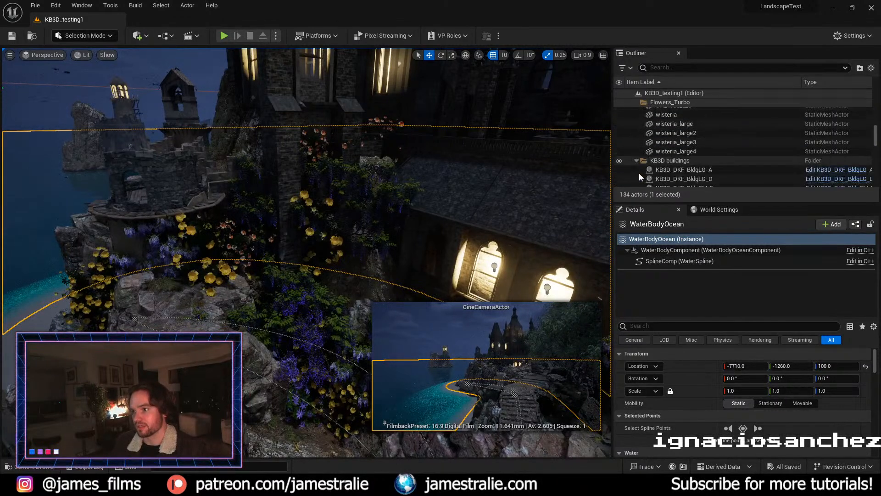
pyautogui.click(637, 160)
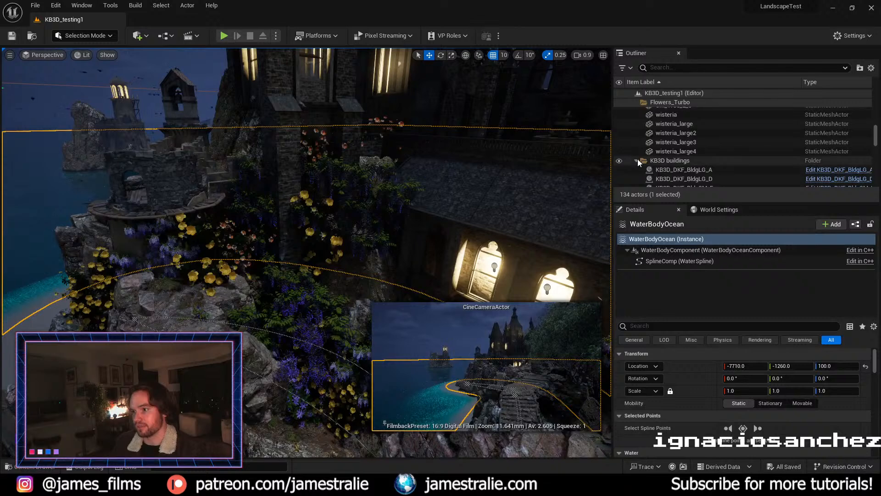
pyautogui.click(678, 142)
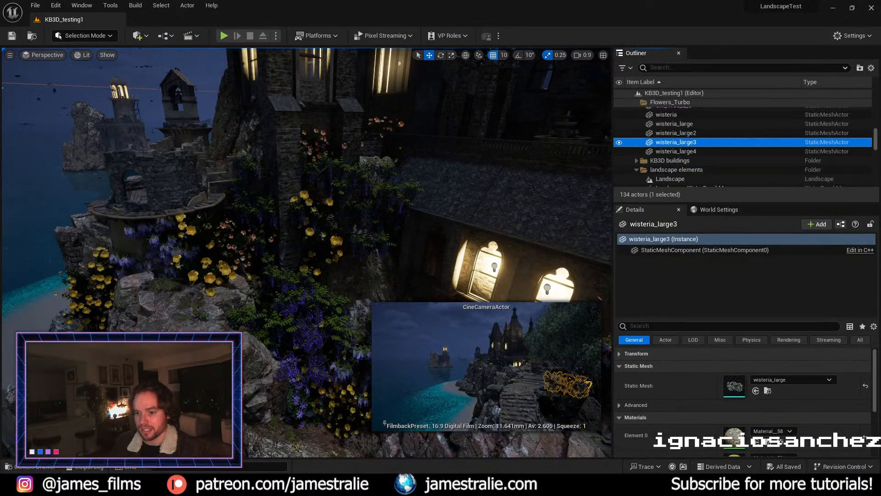
# Step: Examine the cliff, the stone staircase and the area around the selected wisteria
pyautogui.press('s')
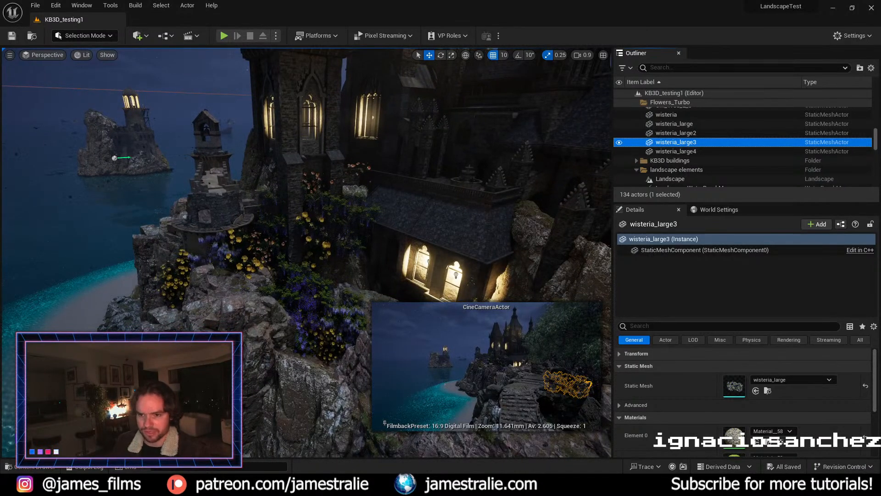
pyautogui.press('d')
pyautogui.moveTo(306, 253); pyautogui.dragTo(247, 229, button='right')
pyautogui.moveTo(409, 257); pyautogui.dragTo(445, 285, button='right')
pyautogui.press('q')
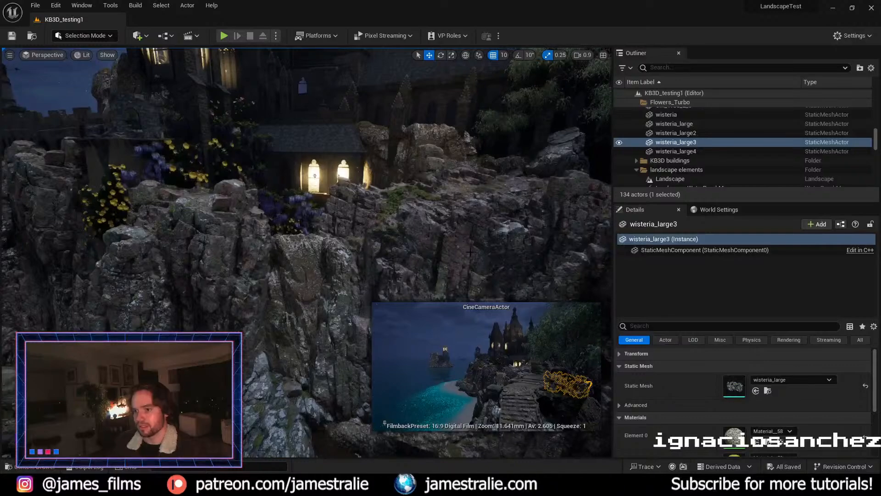
pyautogui.press('s')
pyautogui.moveTo(470, 252); pyautogui.dragTo(358, 291, button='right')
pyautogui.moveTo(294, 291); pyautogui.dragTo(388, 243, button='right')
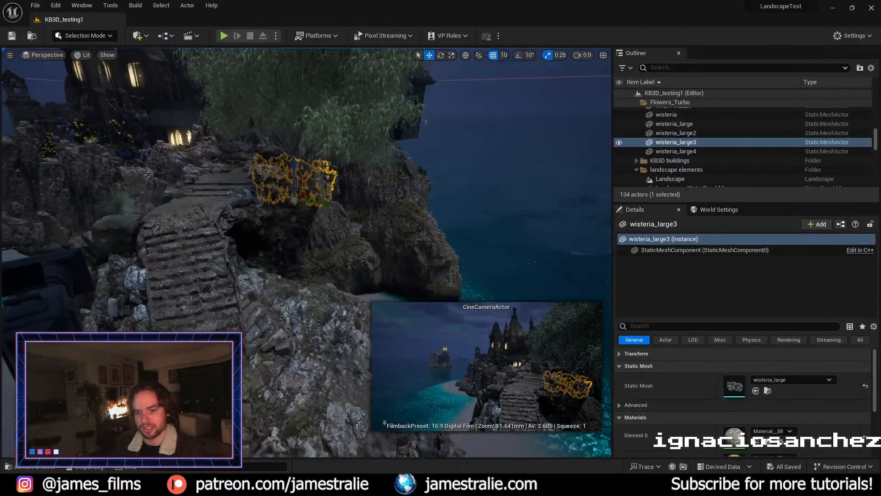
pyautogui.moveTo(228, 307); pyautogui.dragTo(229, 307, button='right')
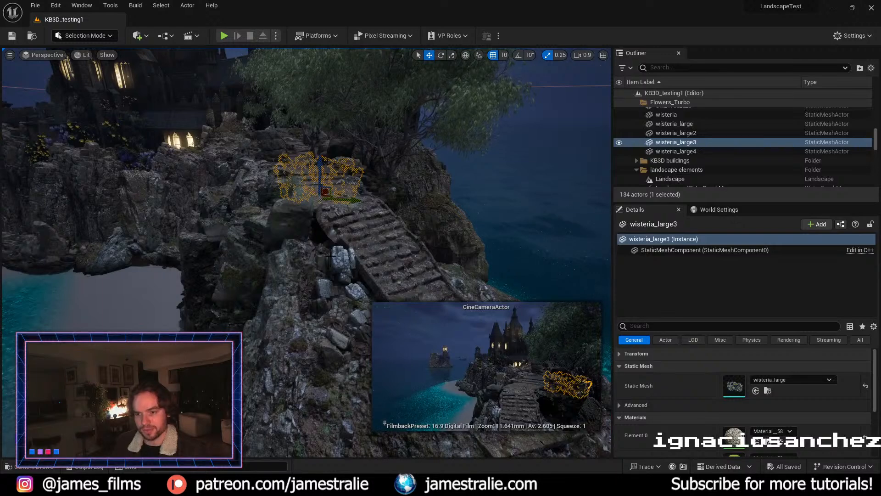
# Step: Switch to Foliage mode with the Select tool and browse the project assets at the top-level Content folder
pyautogui.click(76, 36)
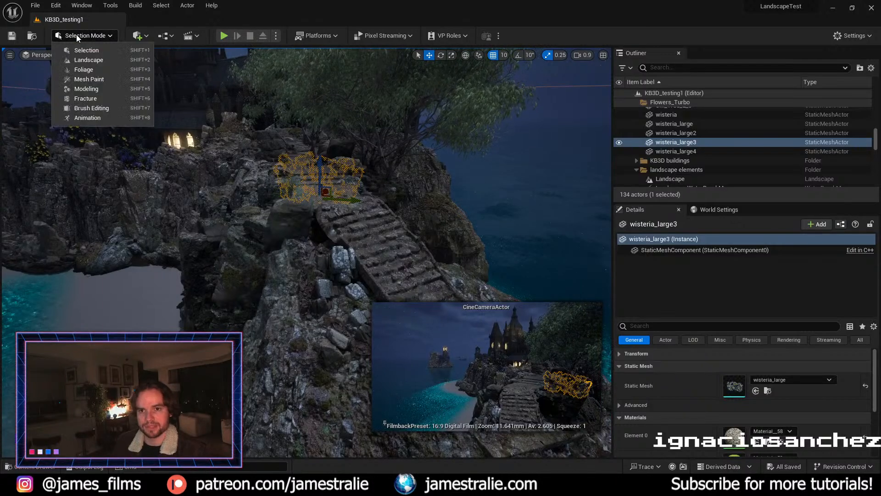
pyautogui.click(95, 70)
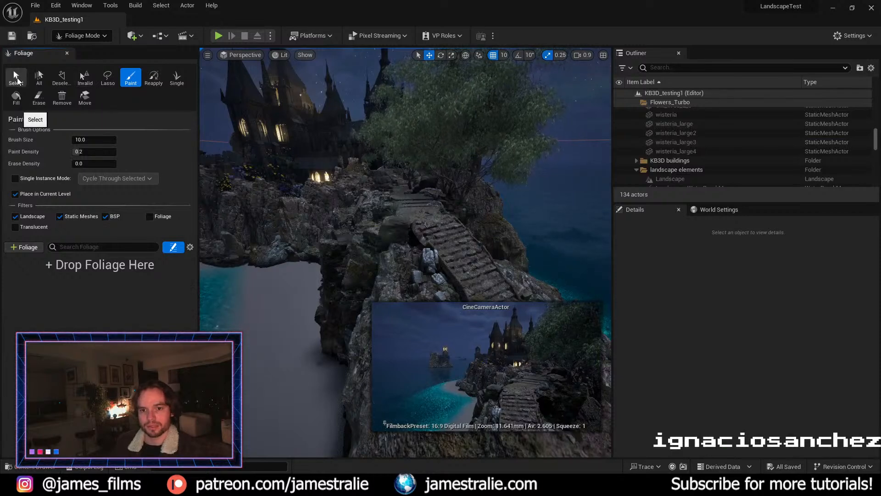
pyautogui.click(15, 77)
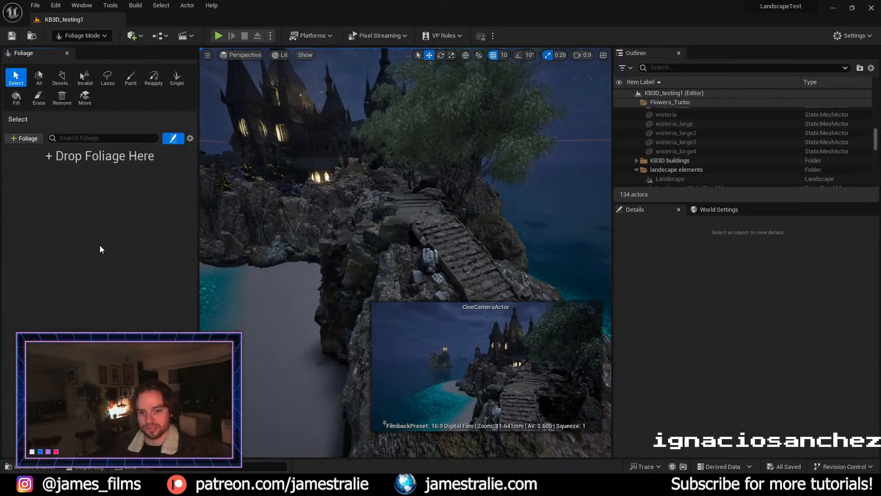
pyautogui.click(34, 467)
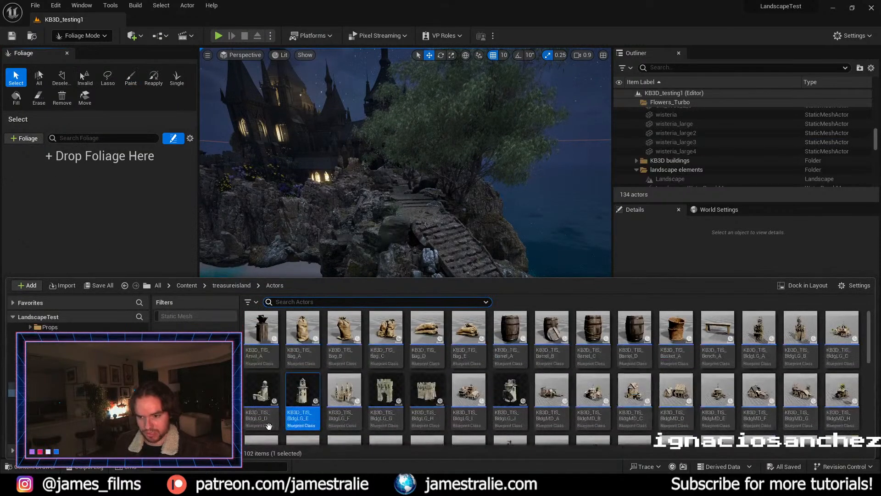
pyautogui.click(189, 286)
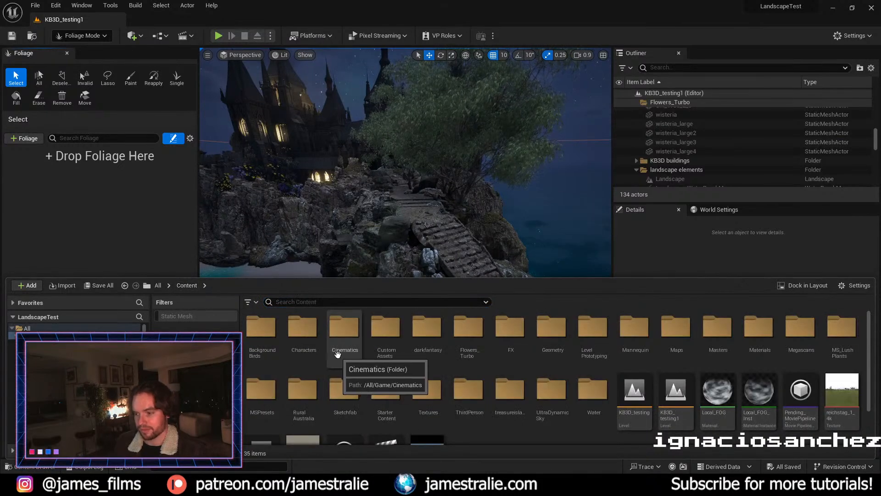
# Step: Open Quixel Bridge to view its home page, and minimize its window
pyautogui.click(88, 38)
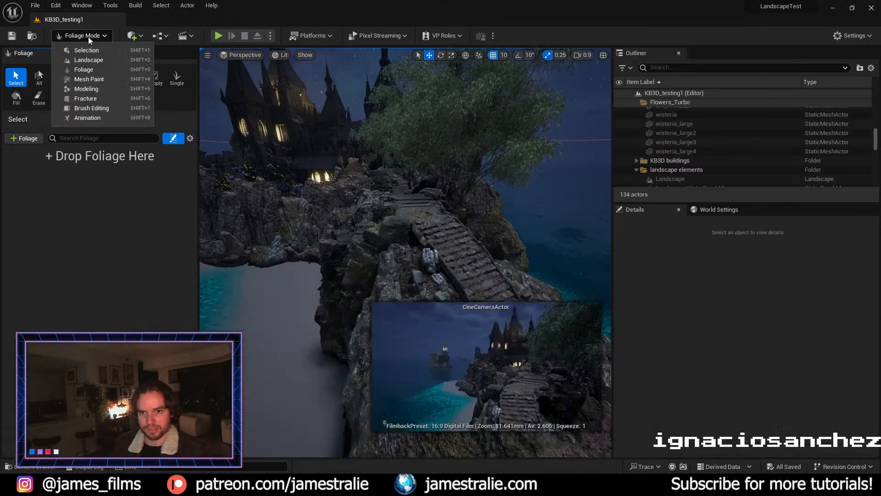
pyautogui.click(89, 38)
pyautogui.click(141, 37)
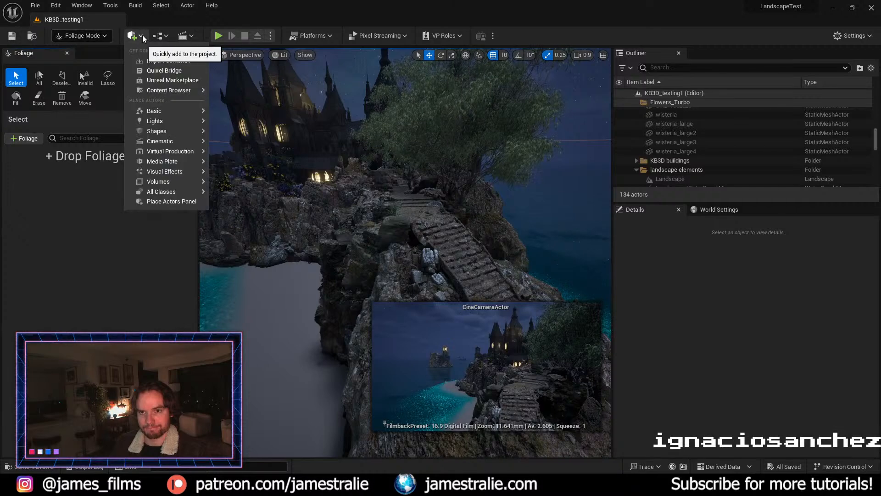
pyautogui.click(166, 71)
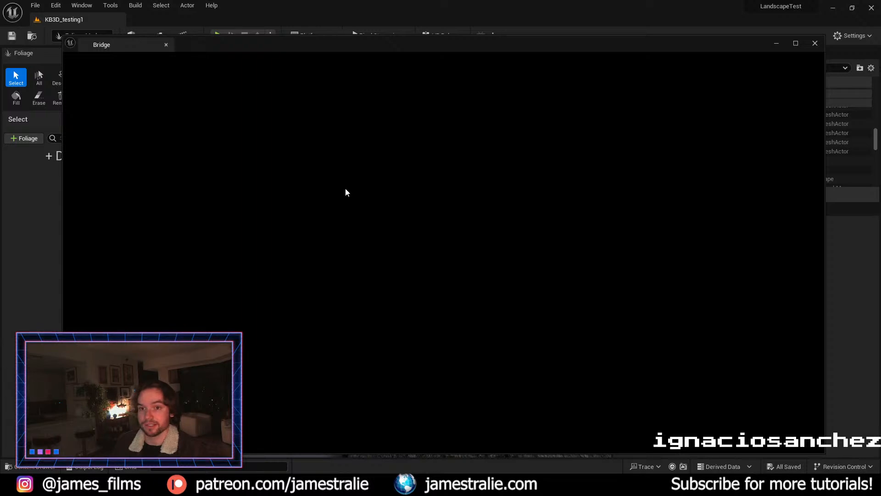
pyautogui.moveTo(684, 45); pyautogui.dragTo(880, 44)
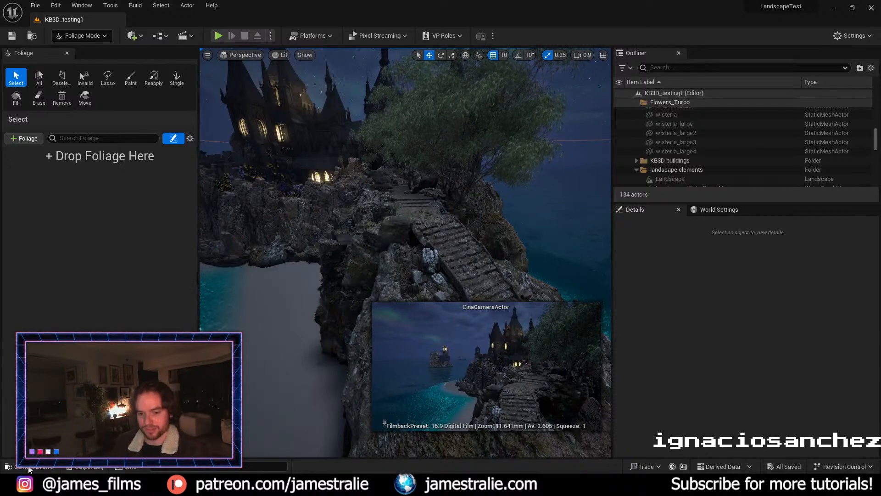
pyautogui.hotkey('ctrl', 'space')
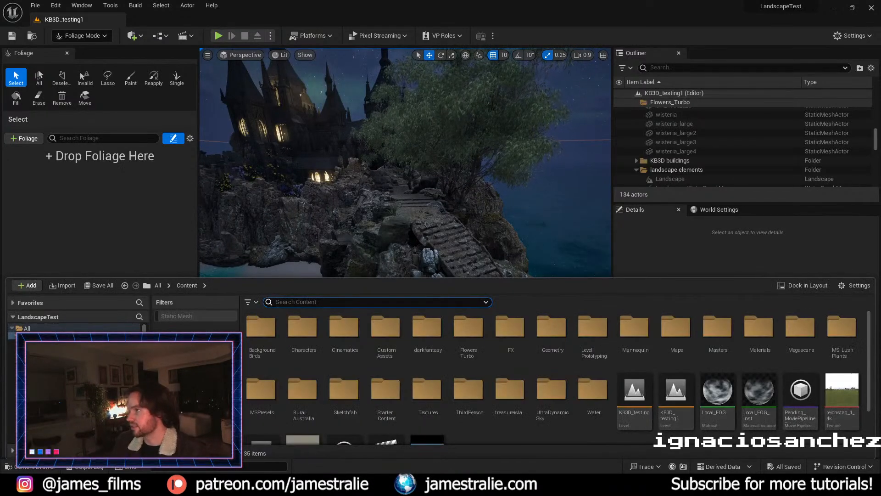
pyautogui.moveTo(880, 46); pyautogui.dragTo(246, 35)
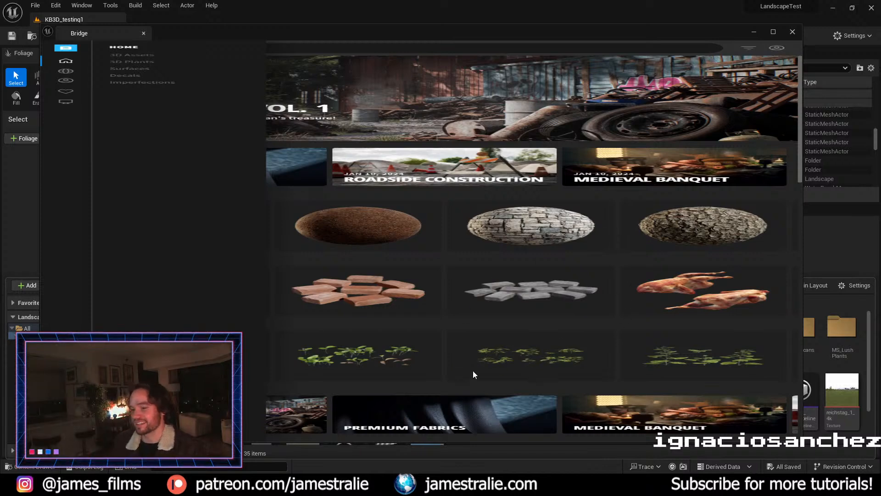
pyautogui.click(753, 33)
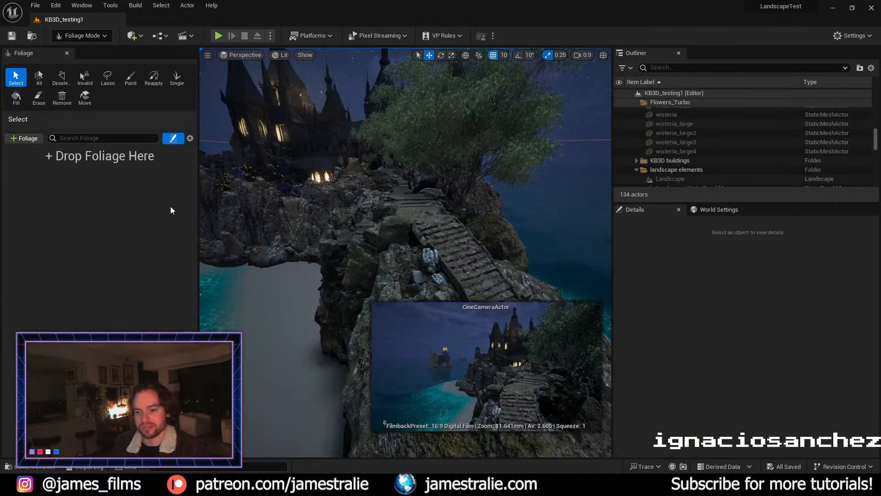
# Step: Browse the project's Content folder and open the 3D_Plant folder inside MS_LushPlants
pyautogui.click(32, 467)
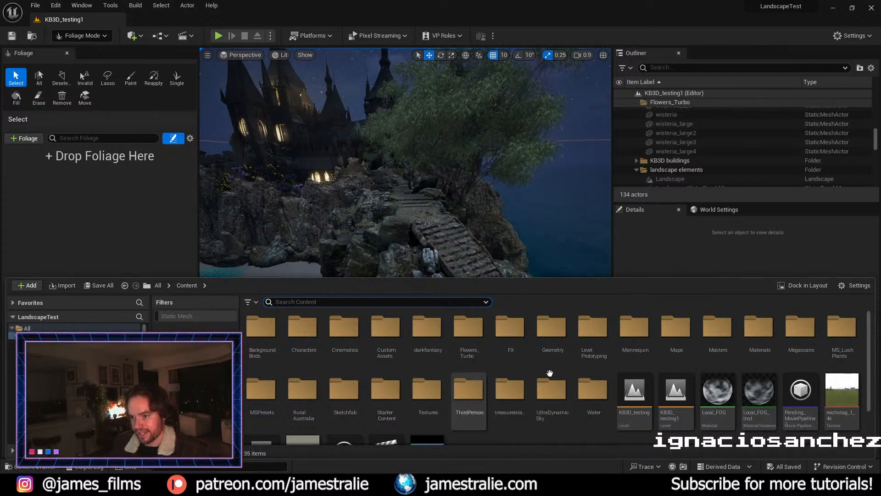
pyautogui.doubleClick(786, 344)
pyautogui.click(192, 288)
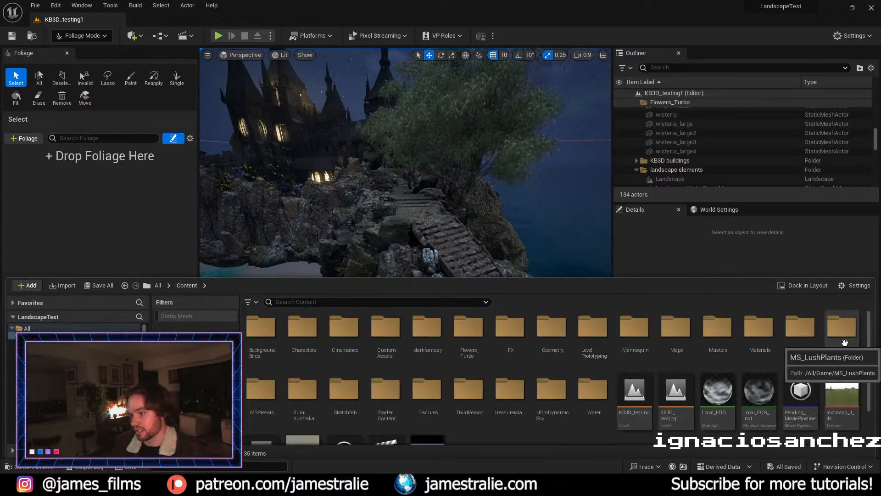
pyautogui.doubleClick(843, 340)
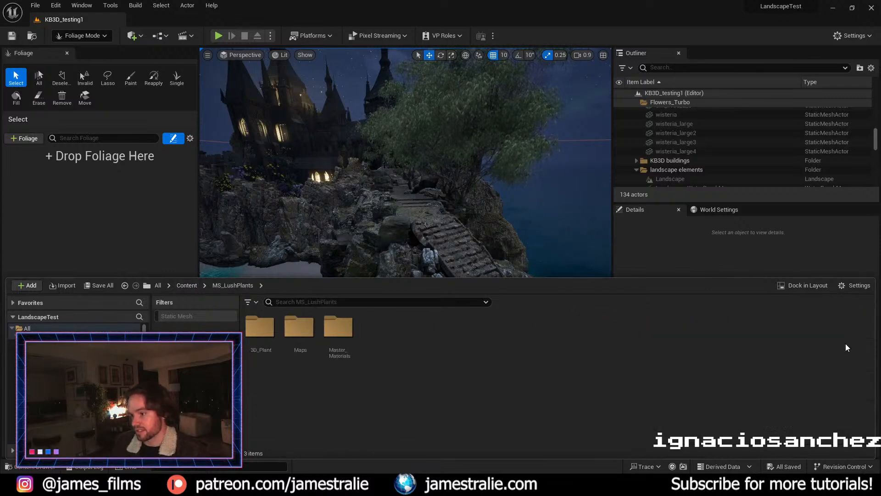
pyautogui.doubleClick(256, 339)
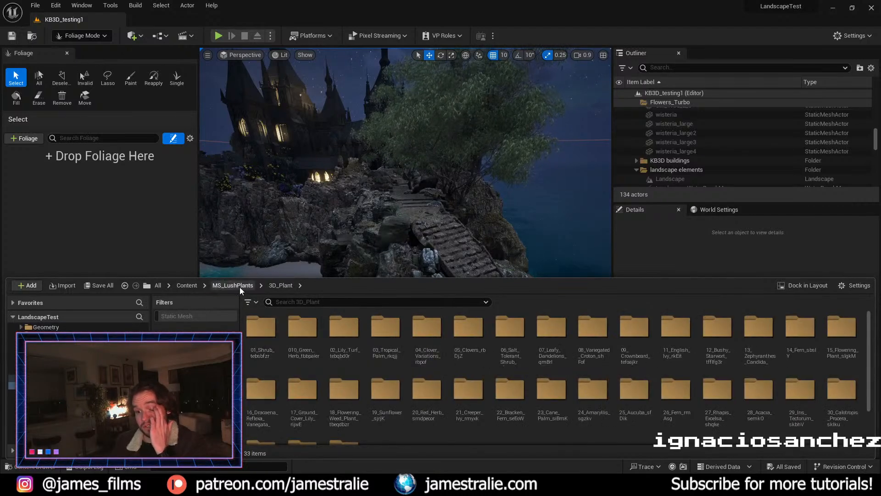
# Step: Open Foliage_MasterMaterial from the MS_LushPlants Master_Materials folder, and reposition and enlarge its editor window
pyautogui.click(240, 287)
pyautogui.doubleClick(326, 338)
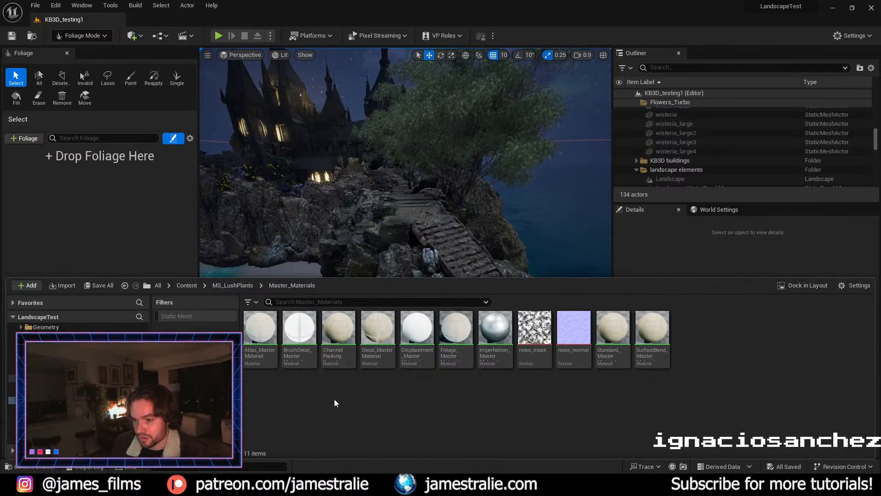
pyautogui.doubleClick(460, 354)
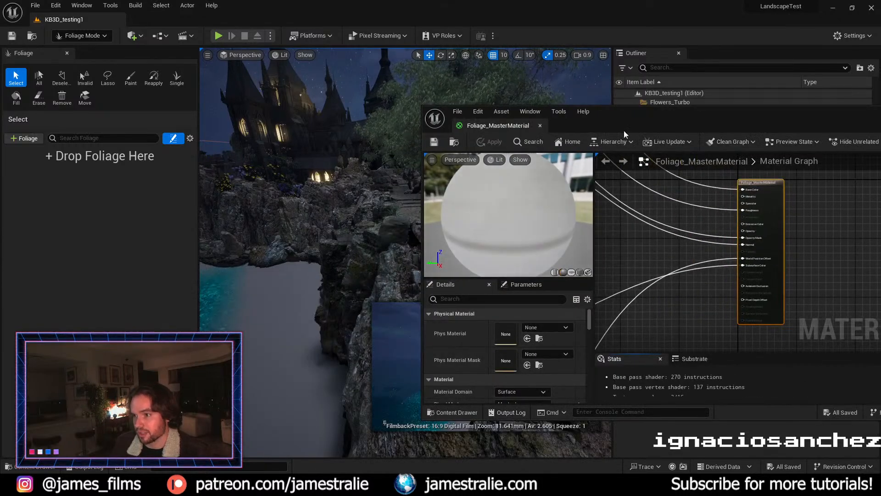
pyautogui.moveTo(628, 115); pyautogui.dragTo(416, 89)
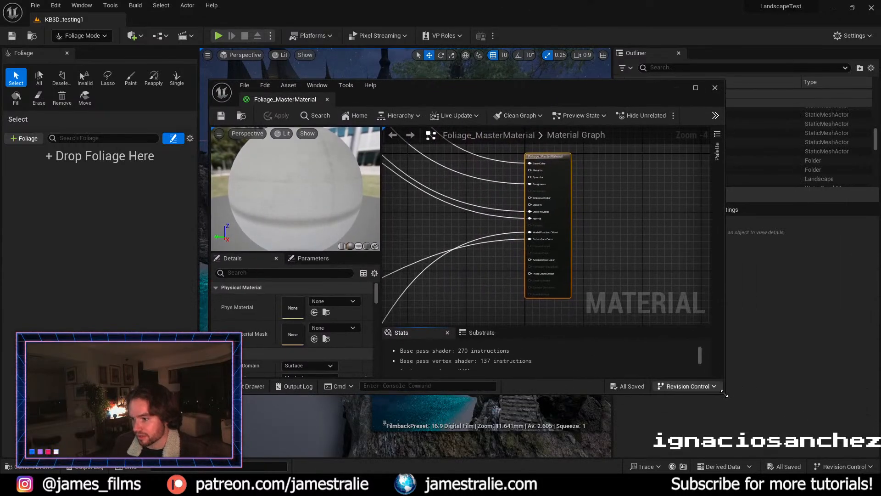
pyautogui.moveTo(733, 393); pyautogui.dragTo(804, 446)
# Step: Examine the Foliage_MasterMaterial details, including its override material, translucency and usage settings, and close the material editor
pyautogui.scroll(-2, 354, 369)
pyautogui.scroll(-5, 356, 368)
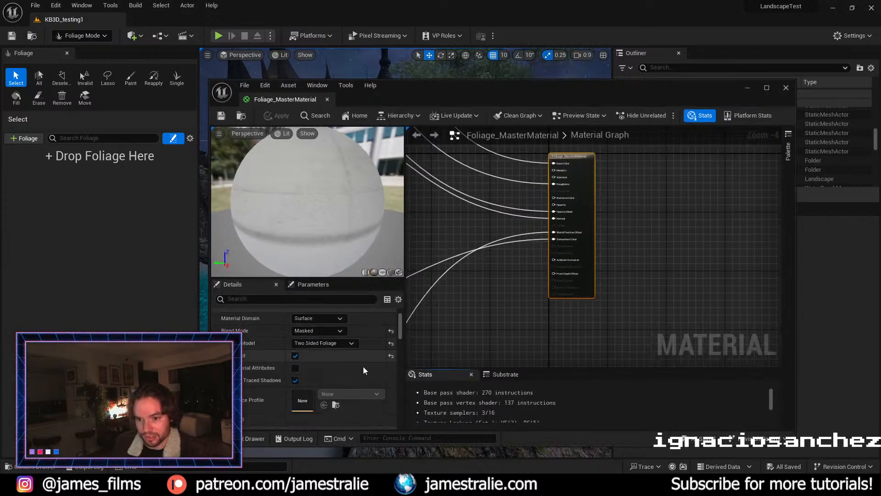
pyautogui.scroll(-1, 365, 367)
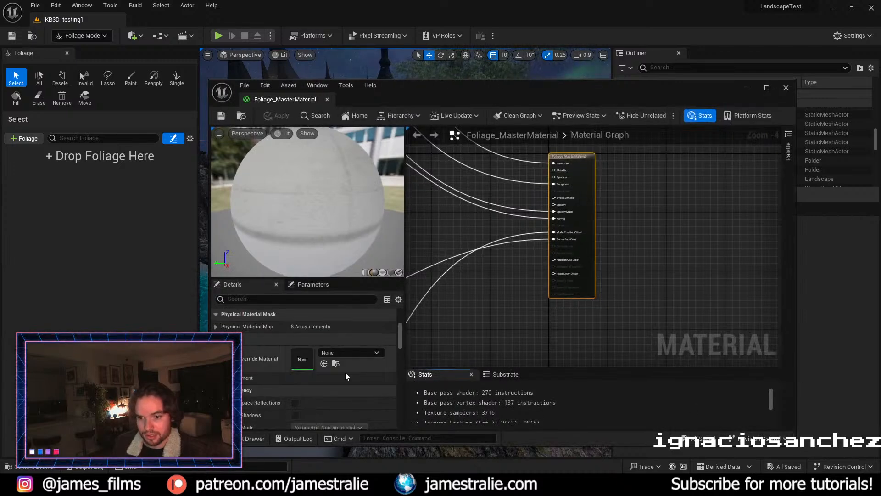
pyautogui.click(342, 351)
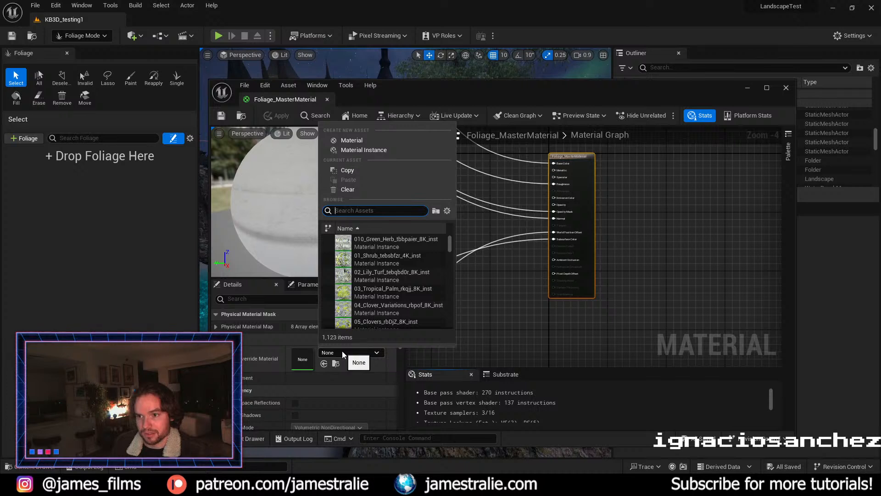
pyautogui.click(343, 351)
pyautogui.scroll(-1, 271, 365)
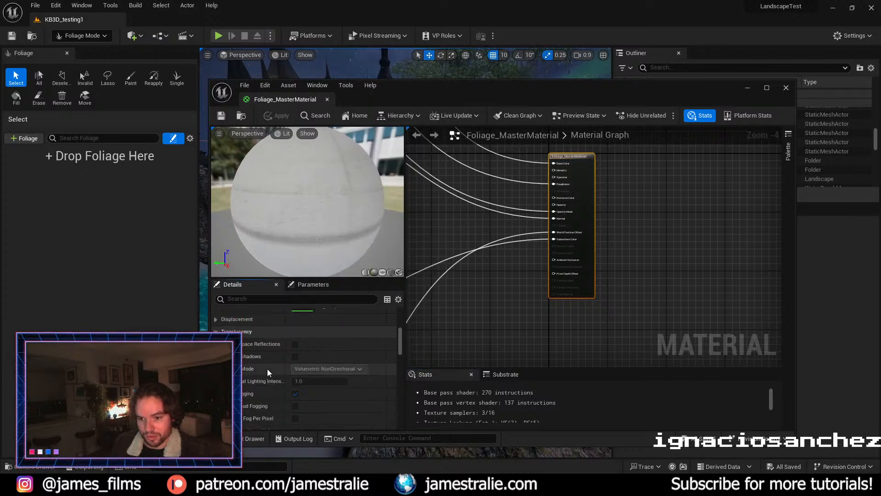
pyautogui.scroll(-5, 269, 370)
pyautogui.scroll(-8, 269, 370)
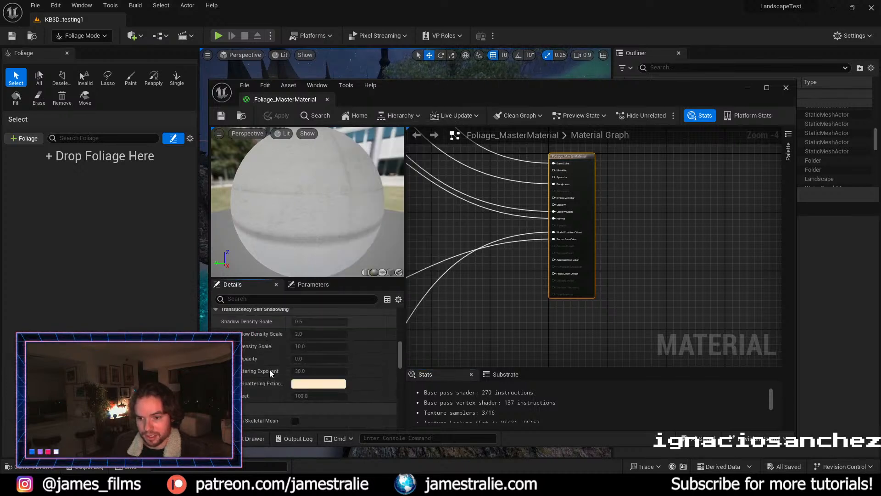
pyautogui.scroll(-8, 269, 370)
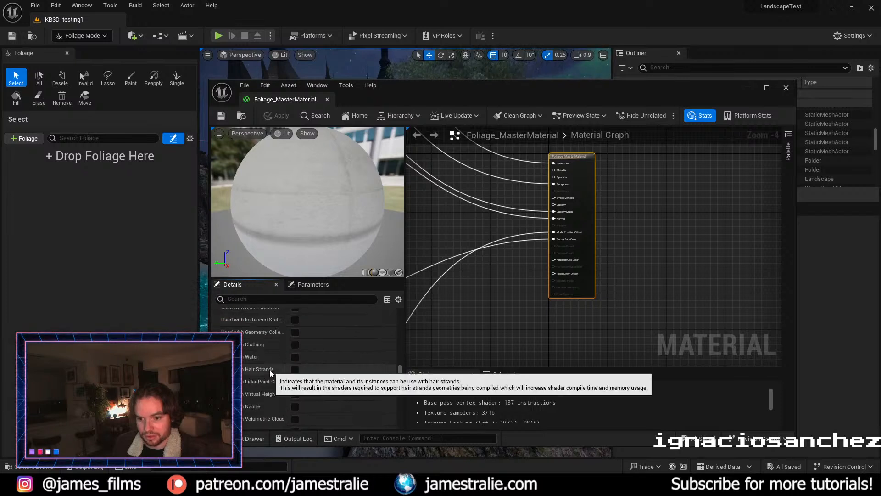
pyautogui.scroll(-8, 270, 372)
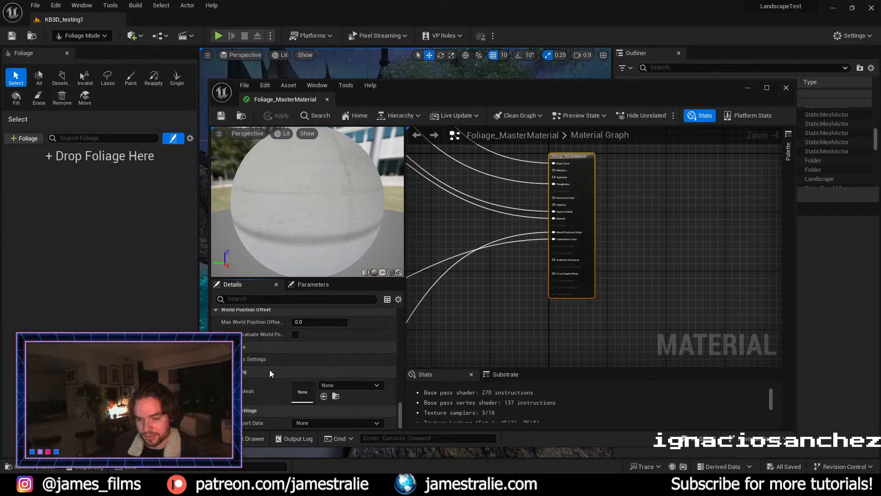
pyautogui.scroll(3, 270, 371)
pyautogui.scroll(8, 269, 370)
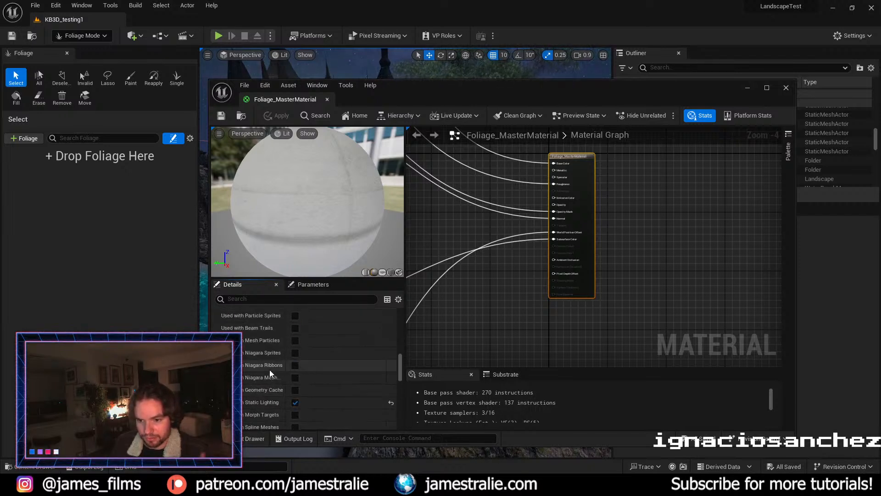
pyautogui.scroll(3, 269, 370)
pyautogui.scroll(5, 269, 370)
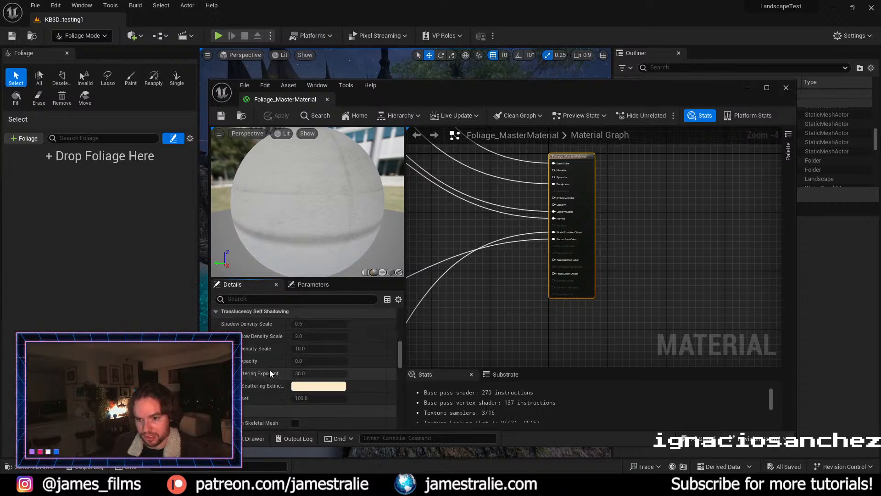
pyautogui.scroll(5, 269, 370)
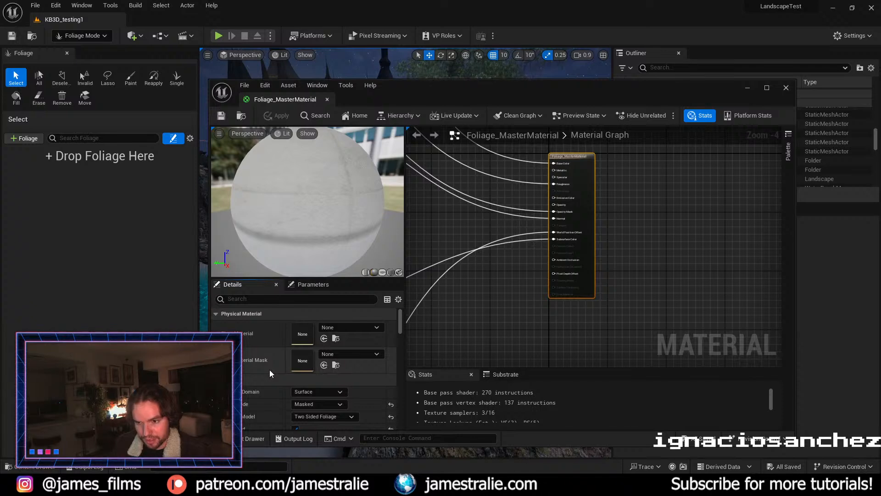
pyautogui.click(787, 89)
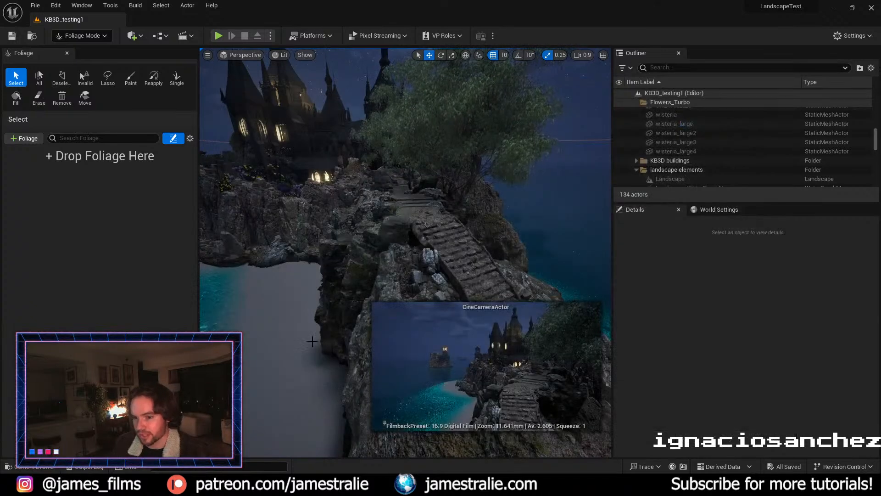
# Step: Go back to the 3D_Plant folder of MS_LushPlants and filter its contents to static meshes
pyautogui.click(42, 468)
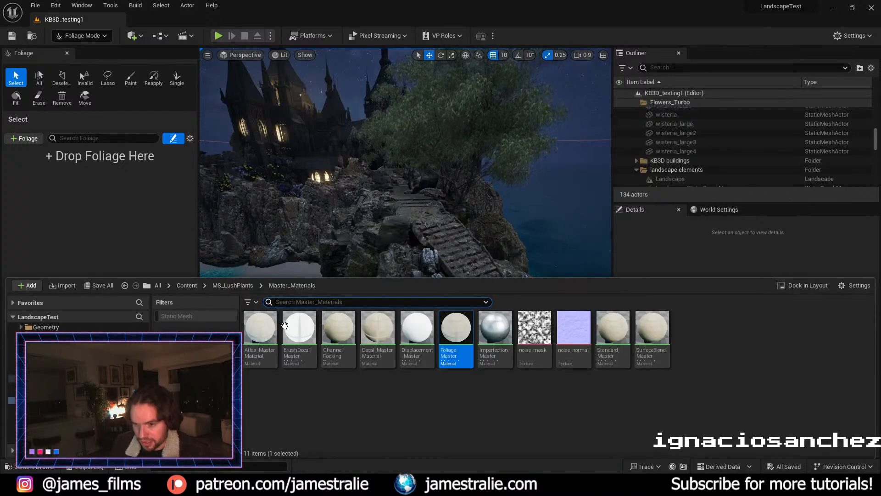
pyautogui.click(233, 286)
pyautogui.doubleClick(263, 349)
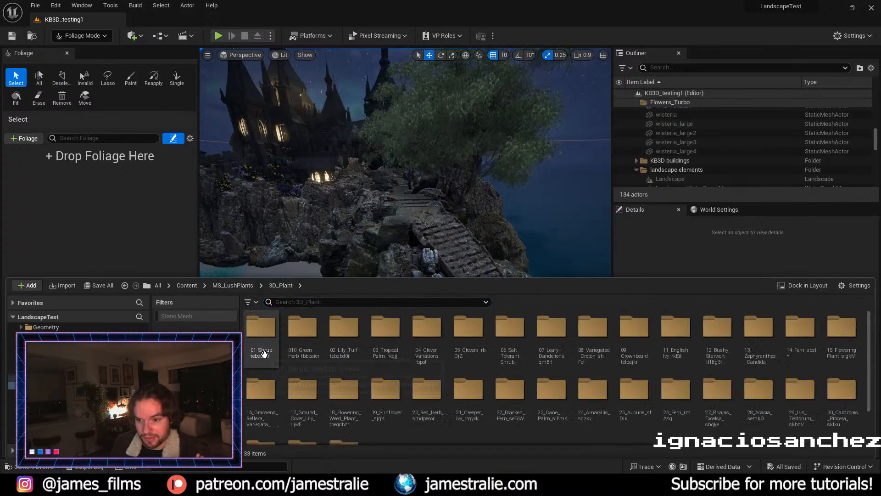
pyautogui.click(192, 318)
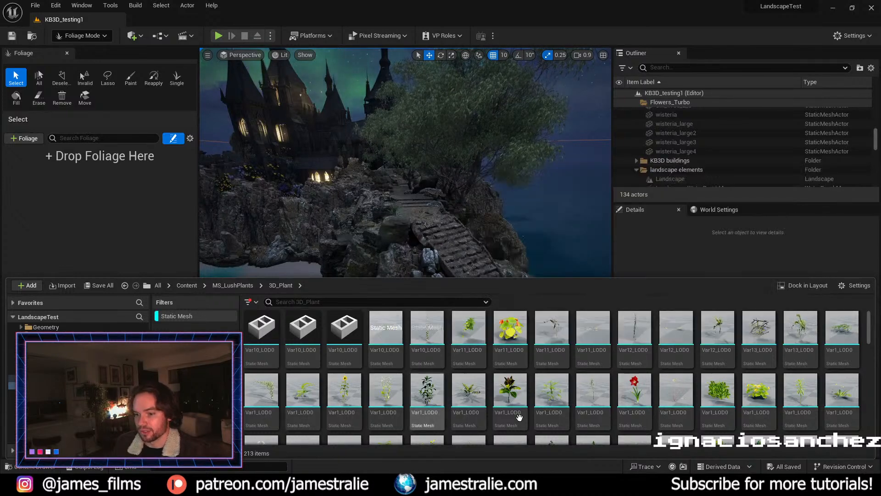
# Step: Find the Var2_LOD0 mesh of 32_Aglaonema_Jubilee_Compacta among the plants and enable Nanite on it
pyautogui.moveTo(358, 343)
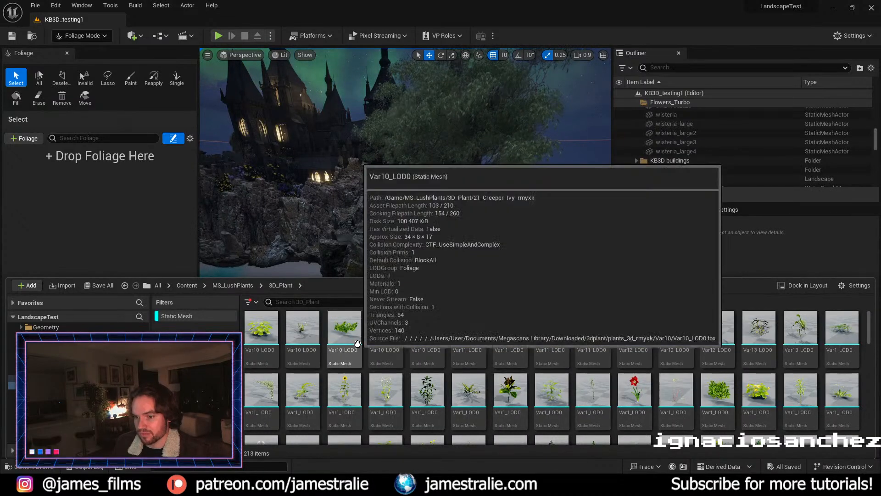
pyautogui.scroll(-1, 528, 363)
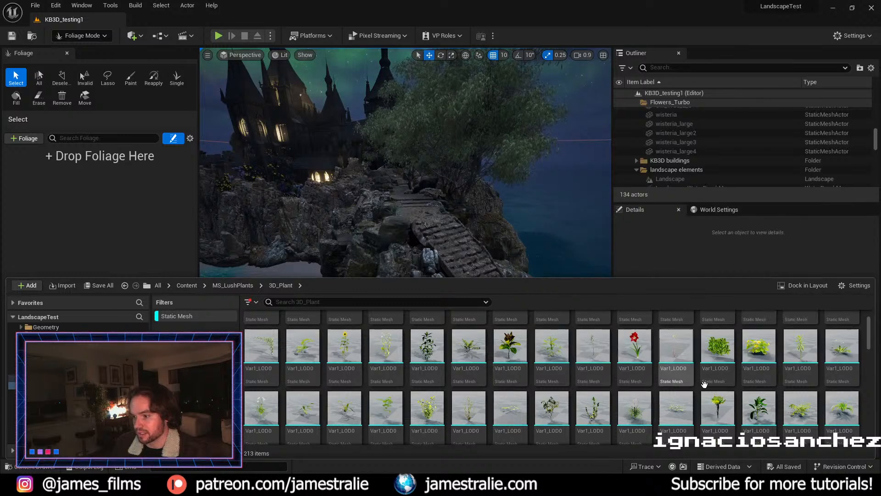
pyautogui.scroll(-1, 708, 383)
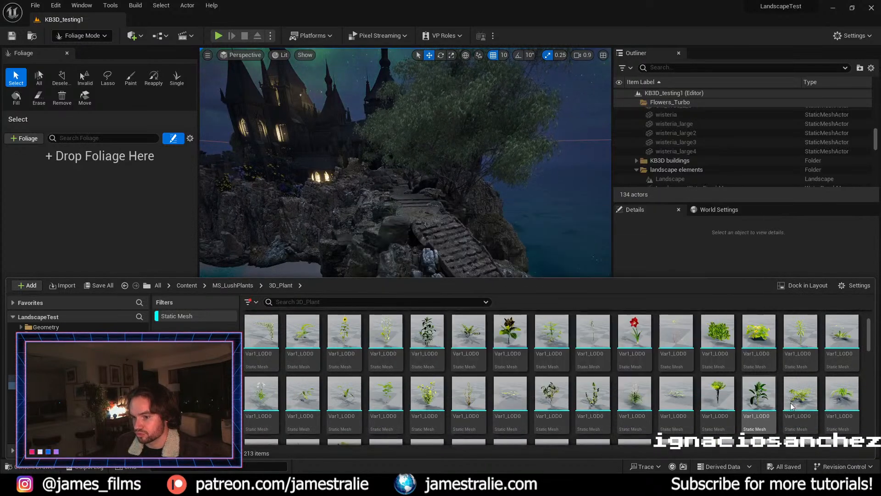
pyautogui.moveTo(810, 402)
pyautogui.scroll(-2, 811, 401)
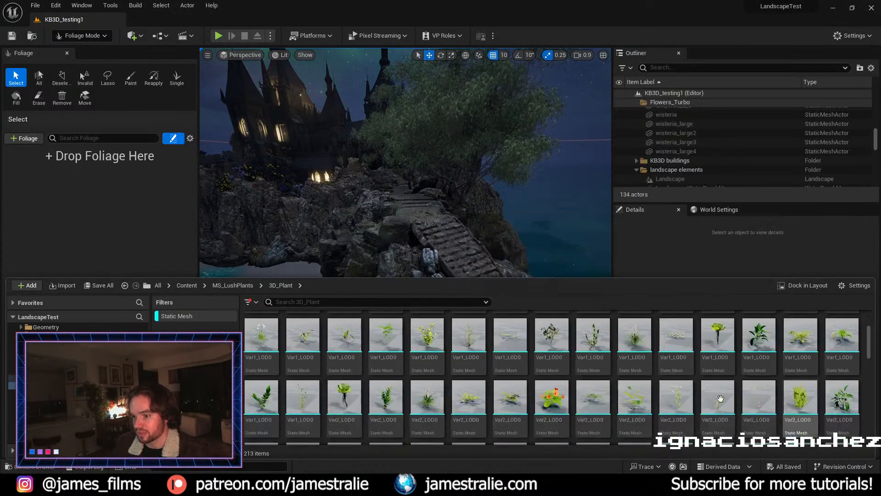
pyautogui.moveTo(585, 407)
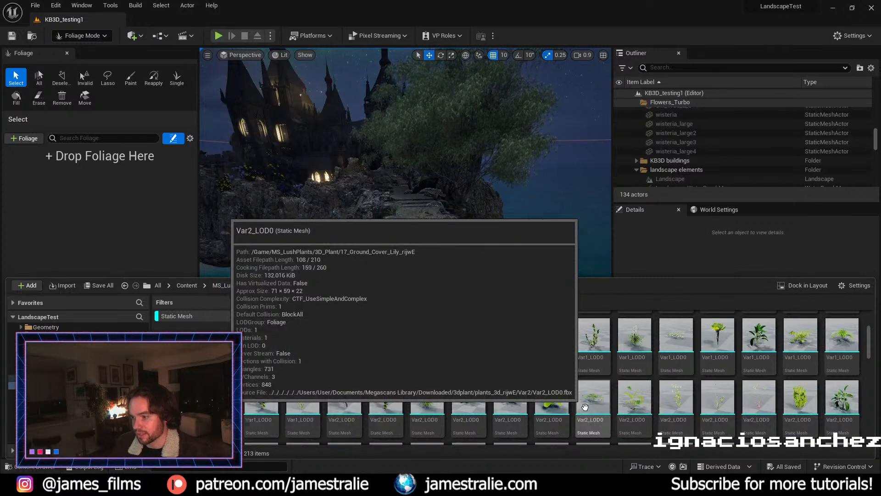
pyautogui.scroll(-2, 585, 407)
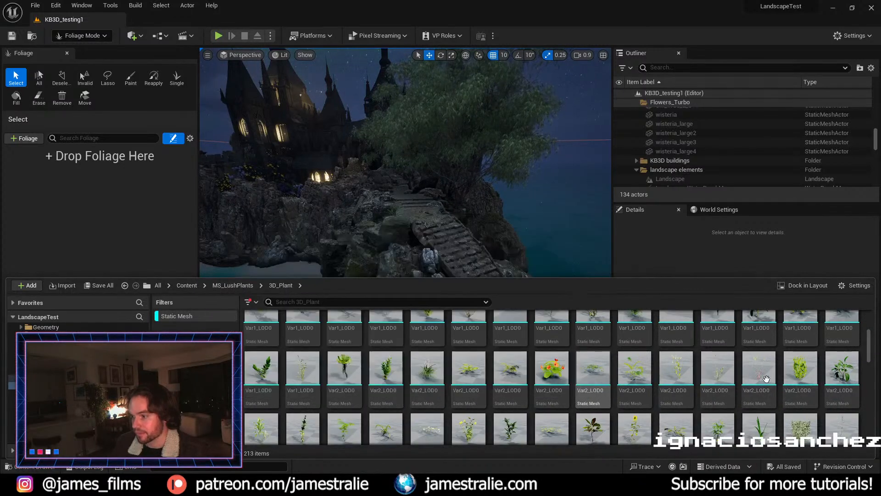
pyautogui.click(834, 378)
pyautogui.rightClick(834, 377)
pyautogui.moveTo(799, 115)
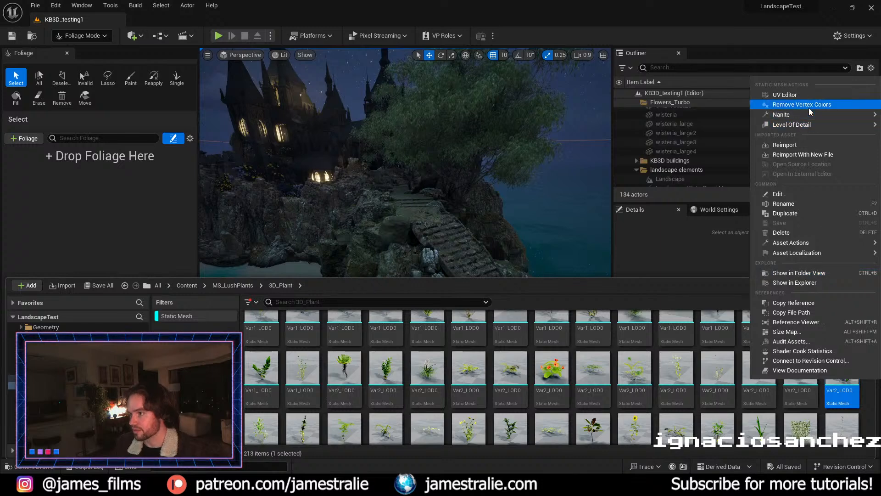
pyautogui.click(711, 135)
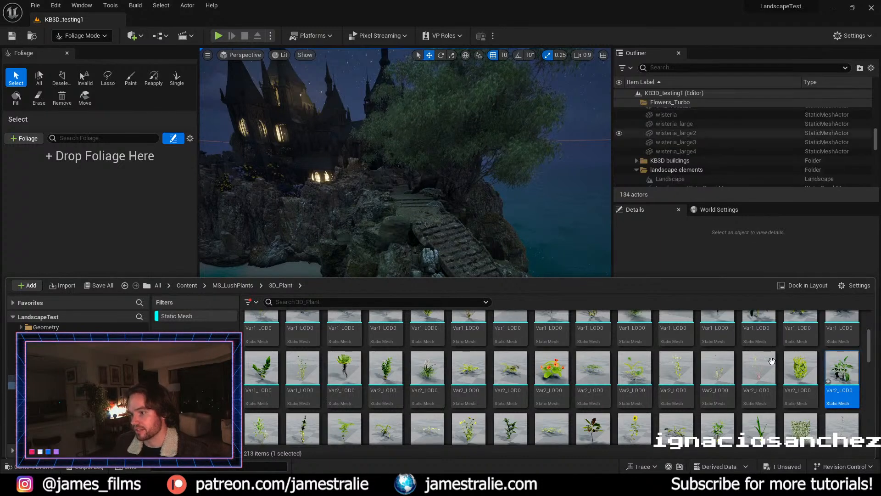
# Step: Add the Aglaonema Var2_LOD0 mesh to the foliage palette as a foliage type and select it there
pyautogui.moveTo(847, 374)
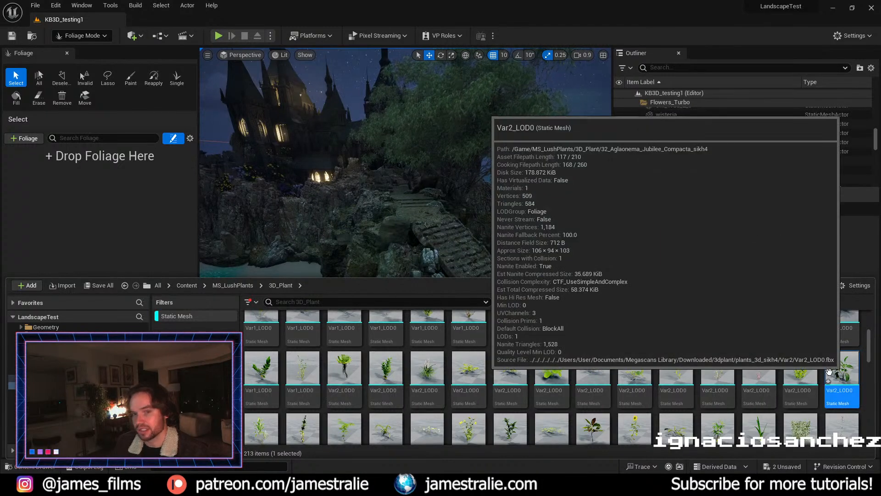
pyautogui.moveTo(830, 370); pyautogui.dragTo(139, 214)
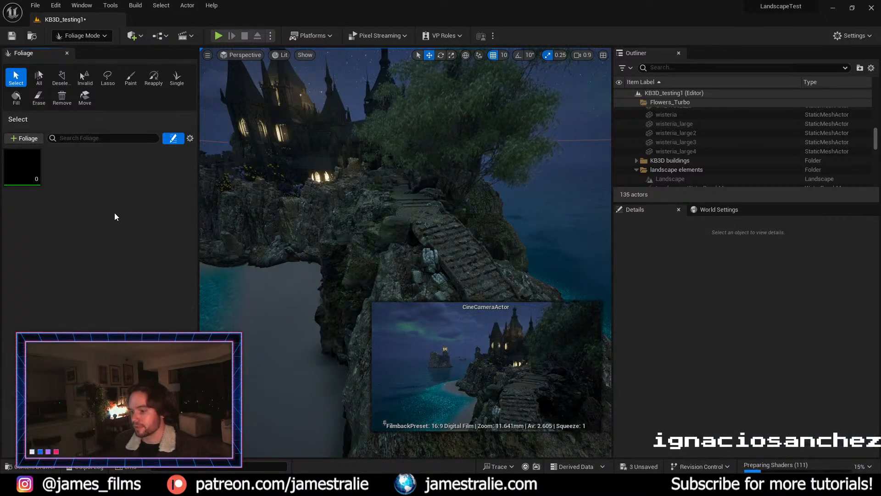
pyautogui.click(18, 160)
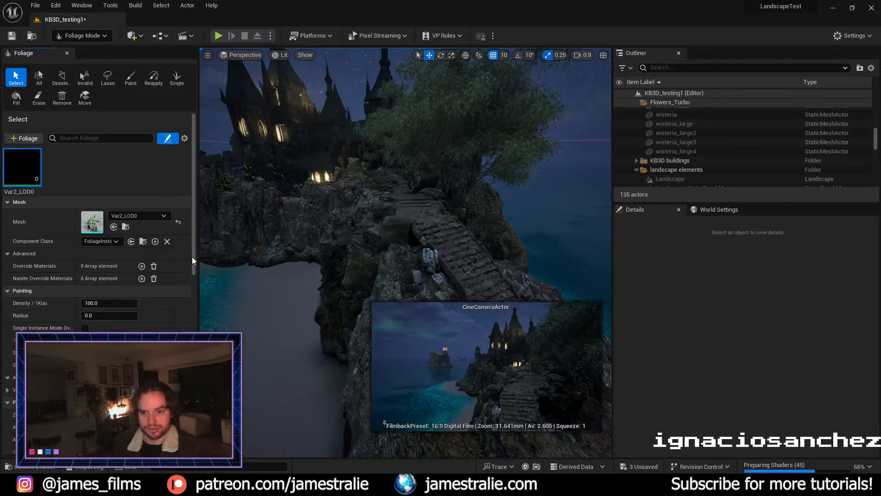
# Step: Examine the Var2_LOD0 foliage type's instance and scalability settings and the sections below them
pyautogui.moveTo(192, 257); pyautogui.dragTo(191, 438)
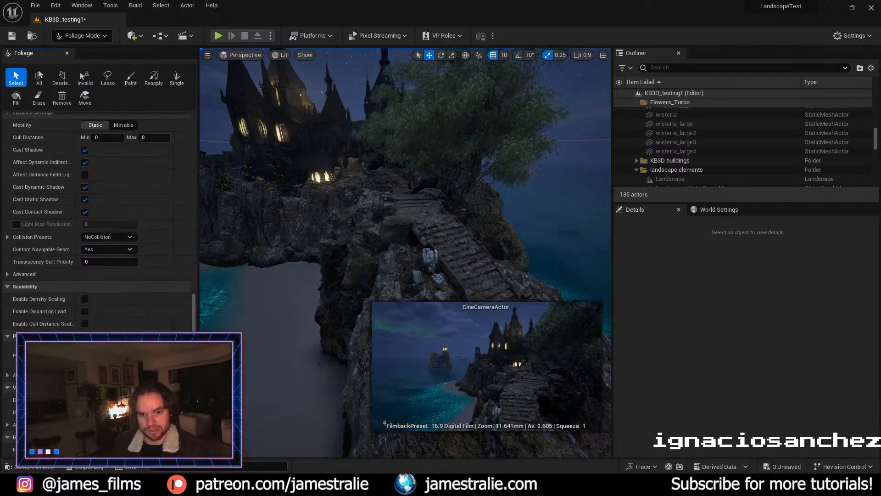
pyautogui.click(15, 376)
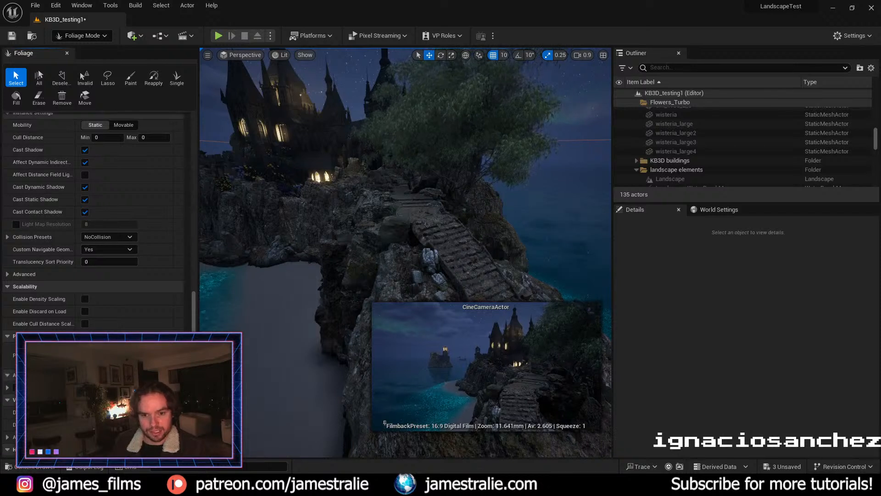
pyautogui.click(15, 376)
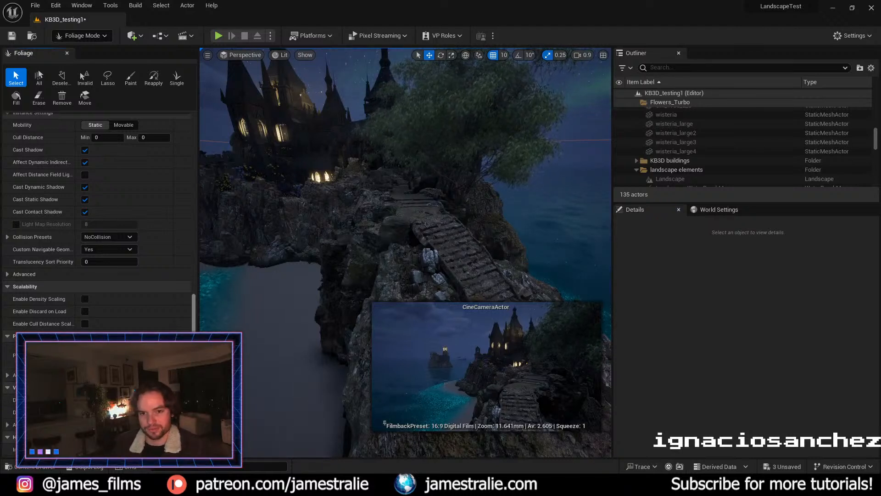
# Step: Activate foliage painting for the Var2_LOD0 plant and set the brush size to about 235
pyautogui.scroll(8, 188, 285)
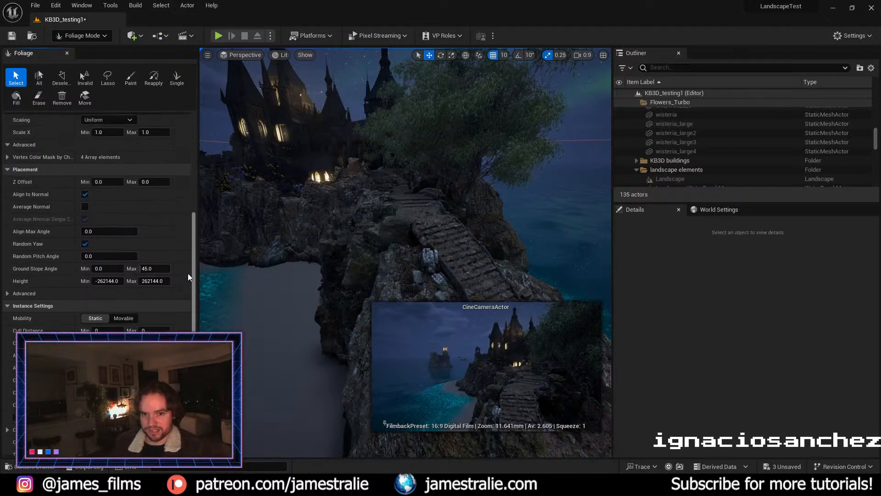
pyautogui.scroll(5, 189, 276)
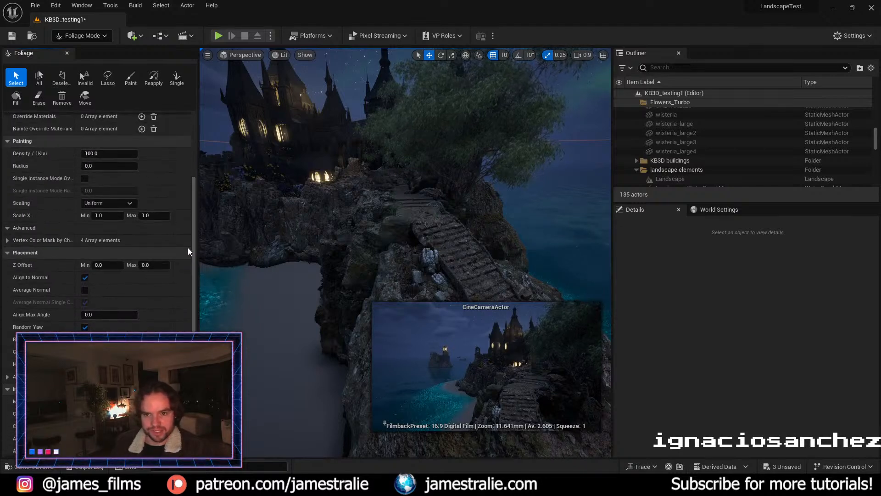
pyautogui.moveTo(193, 240); pyautogui.dragTo(192, 167)
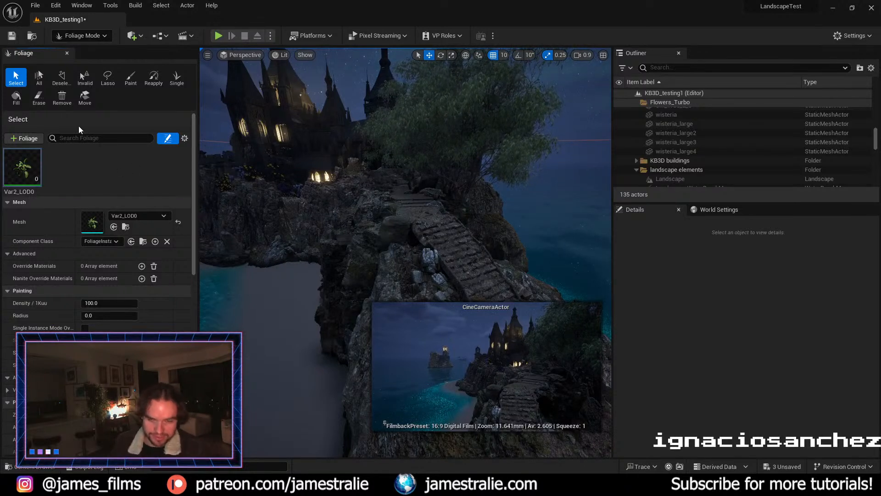
pyautogui.click(129, 78)
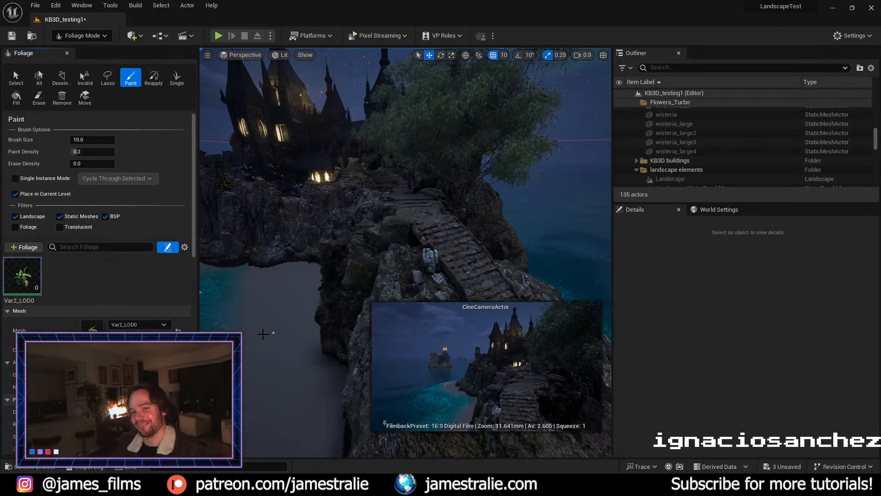
pyautogui.moveTo(300, 346); pyautogui.dragTo(301, 346, button='right')
pyautogui.press('s')
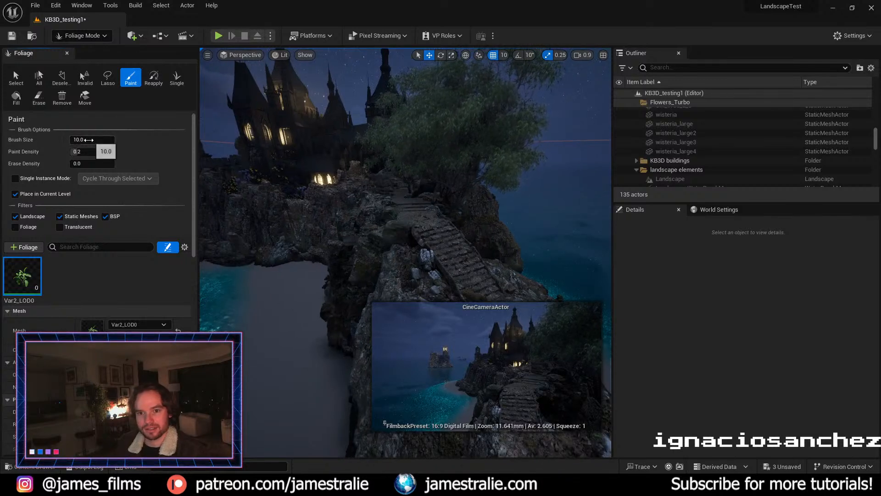
pyautogui.moveTo(90, 140); pyautogui.dragTo(92, 139)
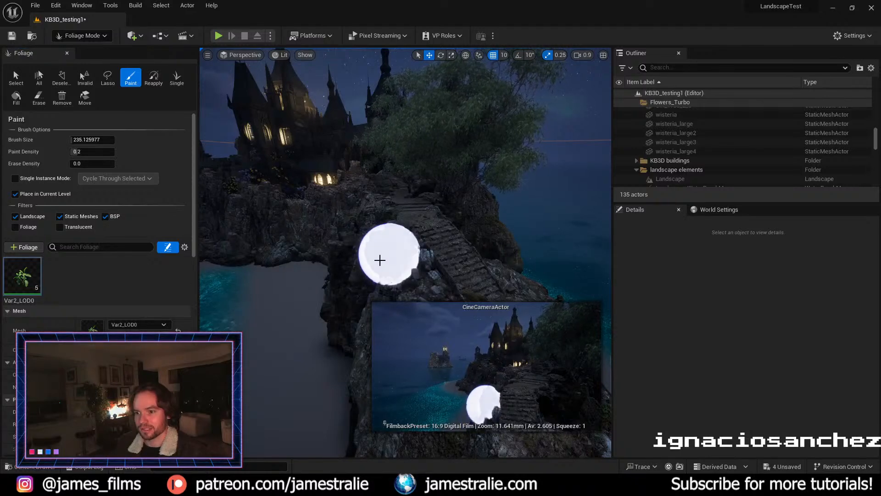
# Step: Paint a first few Aglaonema plants on the rocks beside the stone stairs
pyautogui.moveTo(379, 260)
pyautogui.mouseDown()
pyautogui.moveTo(453, 229)
pyautogui.moveTo(514, 274)
pyautogui.moveTo(475, 278)
pyautogui.mouseUp()
pyautogui.press('w')
pyautogui.moveTo(452, 262); pyautogui.dragTo(443, 242, button='right')
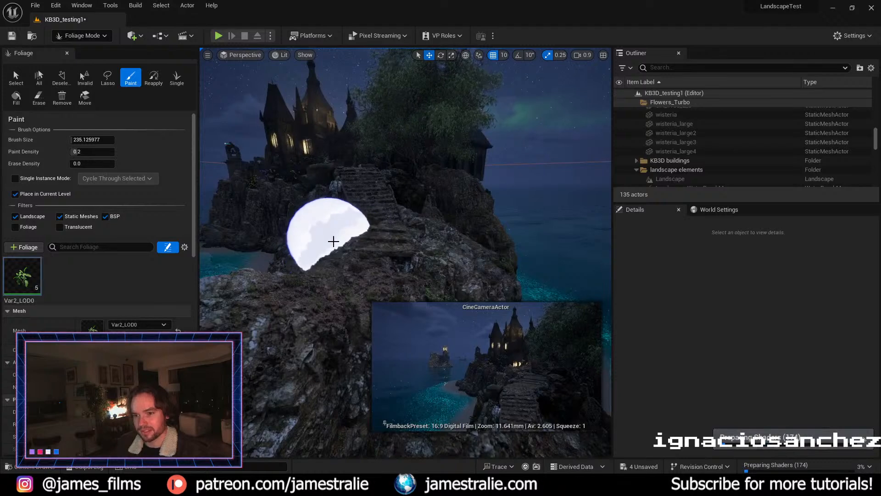
pyautogui.press('w')
pyautogui.moveTo(332, 242); pyautogui.dragTo(360, 256, button='right')
pyautogui.press('w')
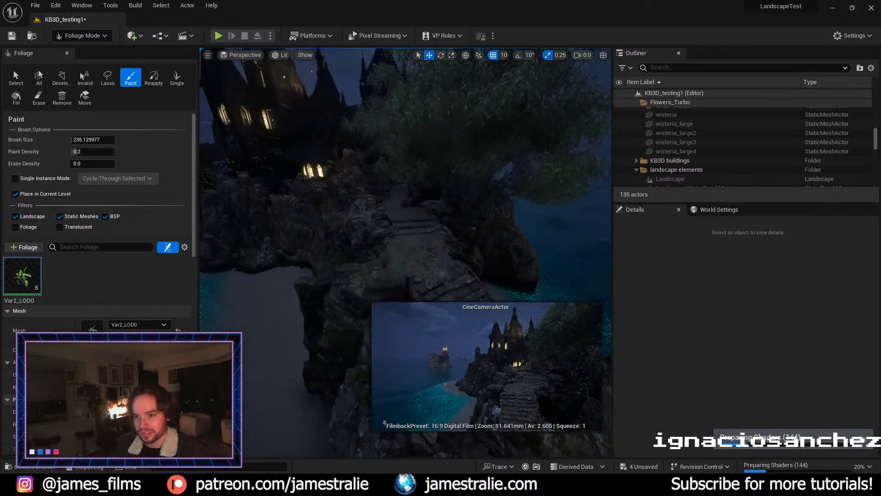
pyautogui.moveTo(318, 236); pyautogui.dragTo(318, 259, button='right')
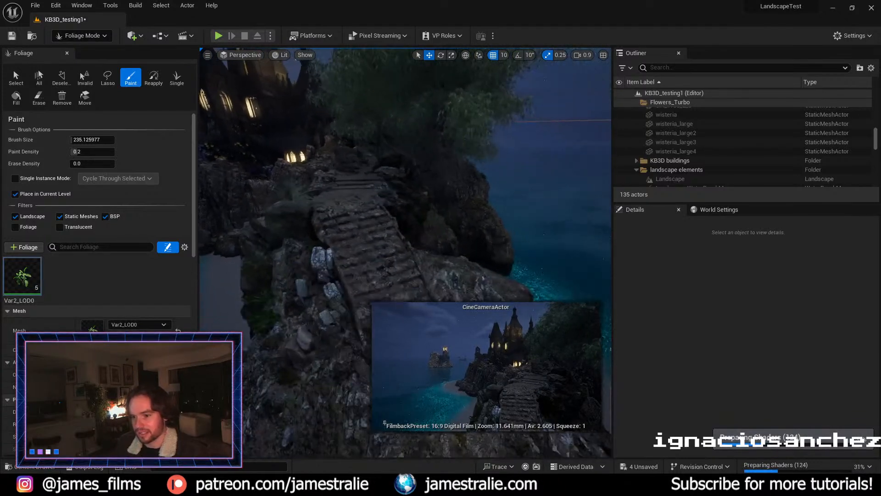
# Step: Paint more Aglaonema plants over the rocky foreground slope and around the foot of the stone stairs
pyautogui.moveTo(250, 243)
pyautogui.mouseDown()
pyautogui.moveTo(271, 284)
pyautogui.moveTo(331, 354)
pyautogui.moveTo(446, 400)
pyautogui.mouseUp()
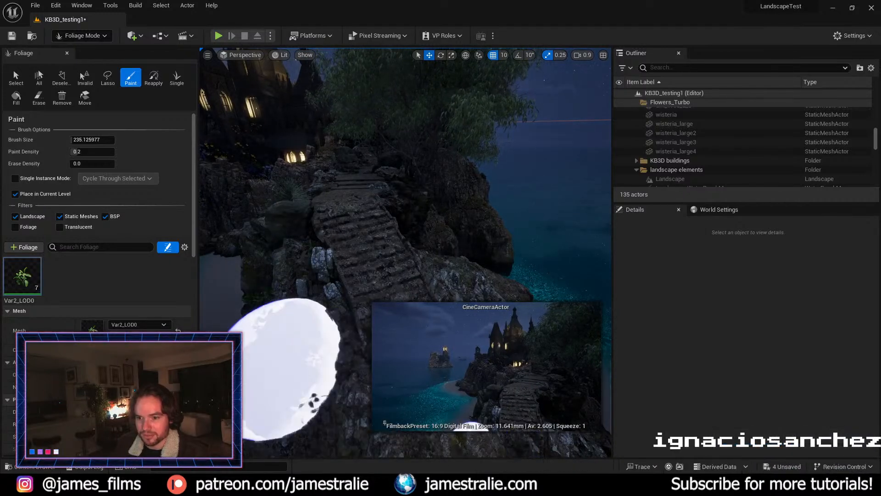
pyautogui.press('w')
pyautogui.moveTo(313, 398)
pyautogui.mouseDown(button='right')
pyautogui.moveTo(312, 386)
pyautogui.moveTo(312, 399)
pyautogui.mouseUp(button='right')
pyautogui.press('e')
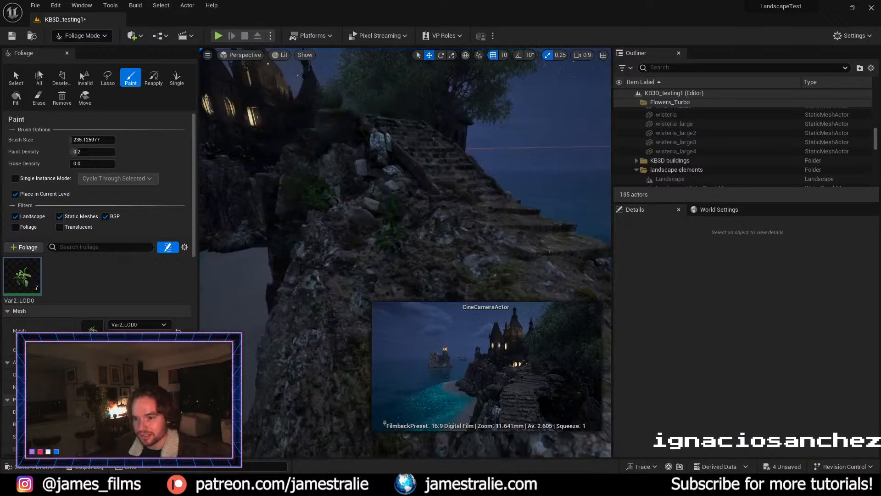
pyautogui.click(367, 210)
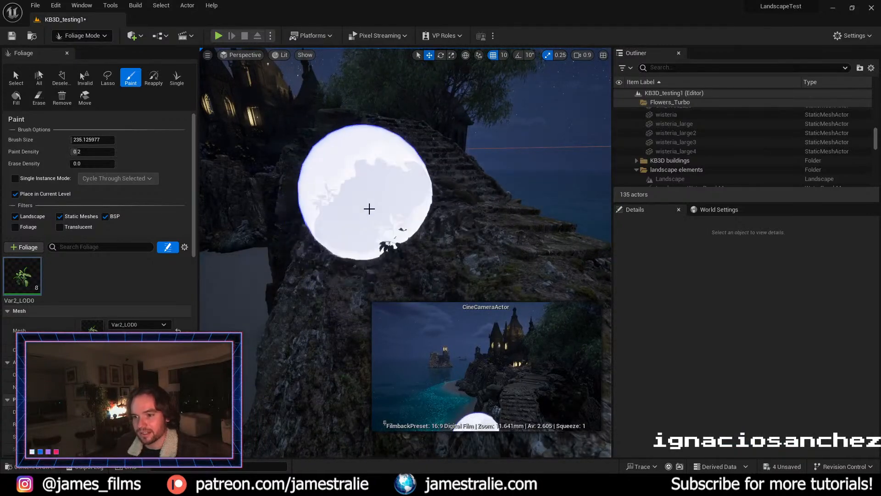
pyautogui.click(507, 234)
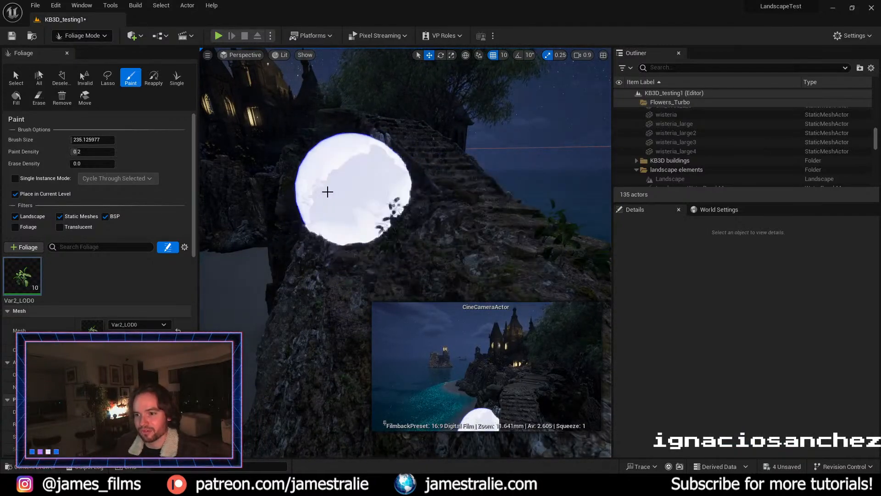
pyautogui.click(324, 188)
# Step: Erase the plants that landed on the stone stairs
pyautogui.moveTo(472, 256); pyautogui.dragTo(472, 255, button='right')
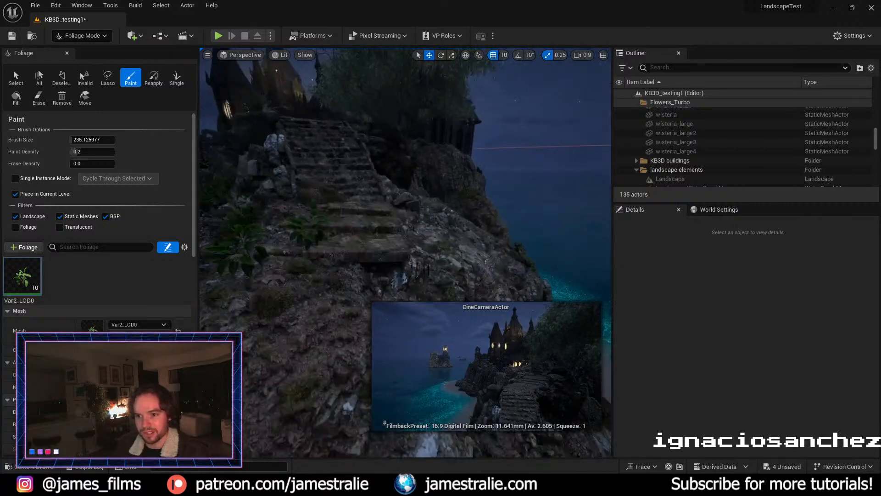
pyautogui.click(38, 97)
pyautogui.moveTo(288, 208)
pyautogui.mouseDown()
pyautogui.moveTo(309, 236)
pyautogui.moveTo(394, 193)
pyautogui.moveTo(442, 190)
pyautogui.mouseUp()
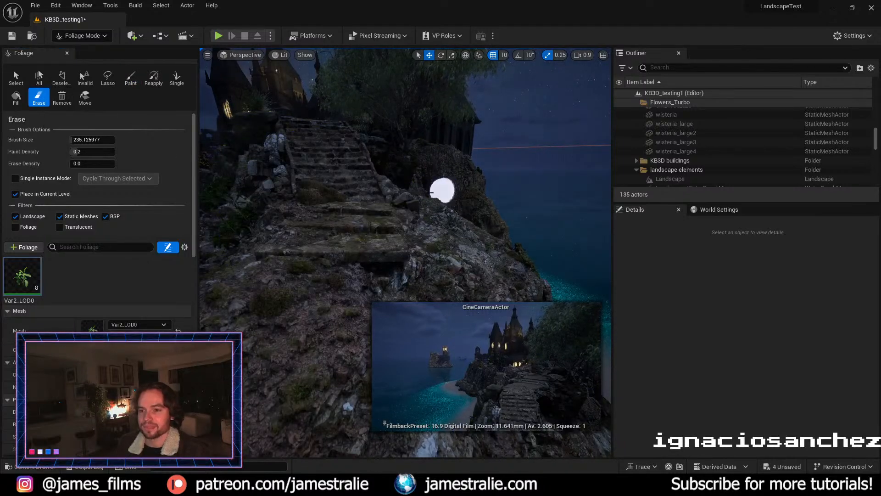
# Step: Resume foliage painting and scatter Aglaonema plants on the rocks along the seaward side of the stairs
pyautogui.click(131, 79)
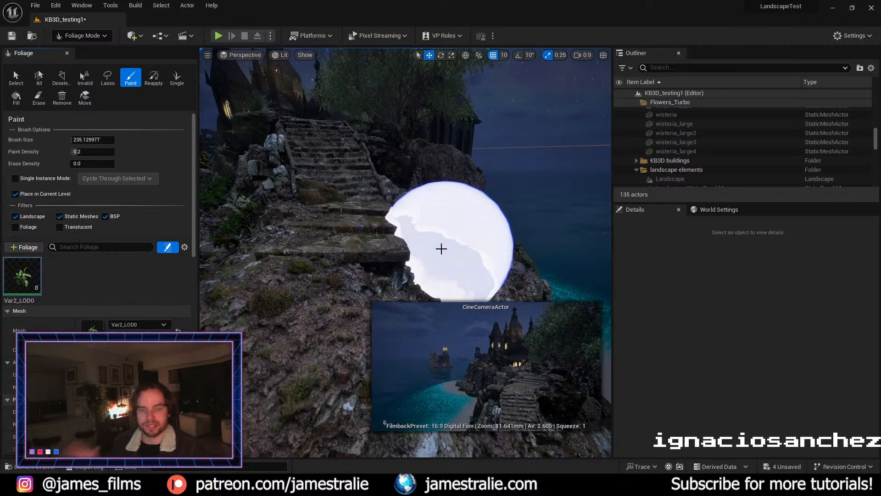
pyautogui.moveTo(416, 249)
pyautogui.mouseDown()
pyautogui.moveTo(336, 256)
pyautogui.moveTo(429, 230)
pyautogui.moveTo(477, 193)
pyautogui.mouseUp()
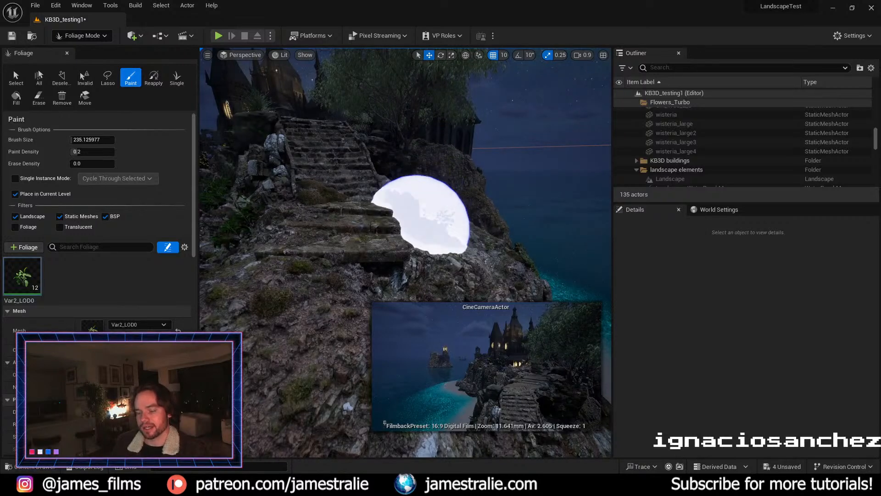
pyautogui.moveTo(398, 233); pyautogui.dragTo(397, 248, button='right')
pyautogui.moveTo(351, 266); pyautogui.dragTo(351, 259)
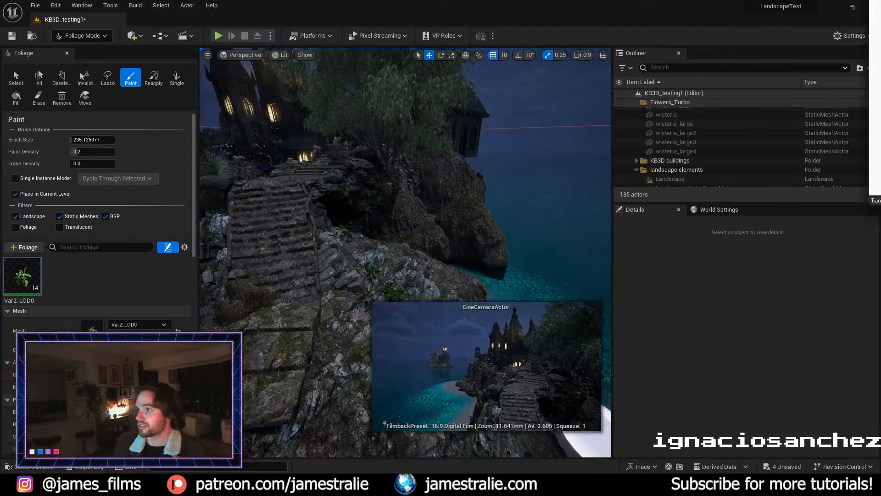
# Step: Switch to the browser and examine the feature overview on the Geo-Scatter 5.4 Blender Market page, from its intro to the Polished section
pyautogui.moveTo(880, 53); pyautogui.dragTo(472, 36)
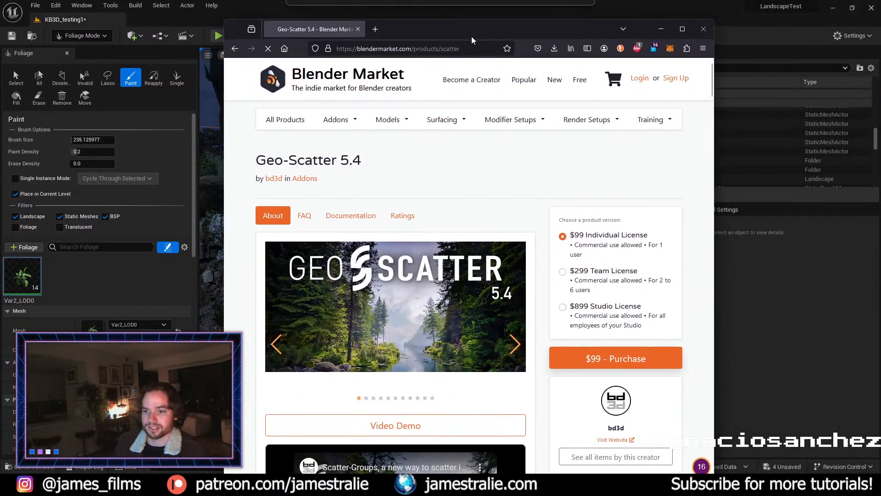
pyautogui.scroll(-2, 464, 150)
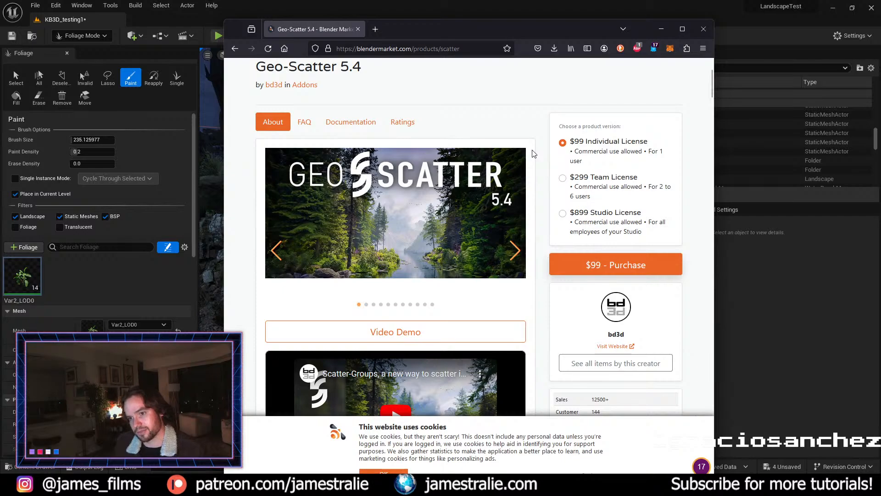
pyautogui.scroll(-15, 505, 159)
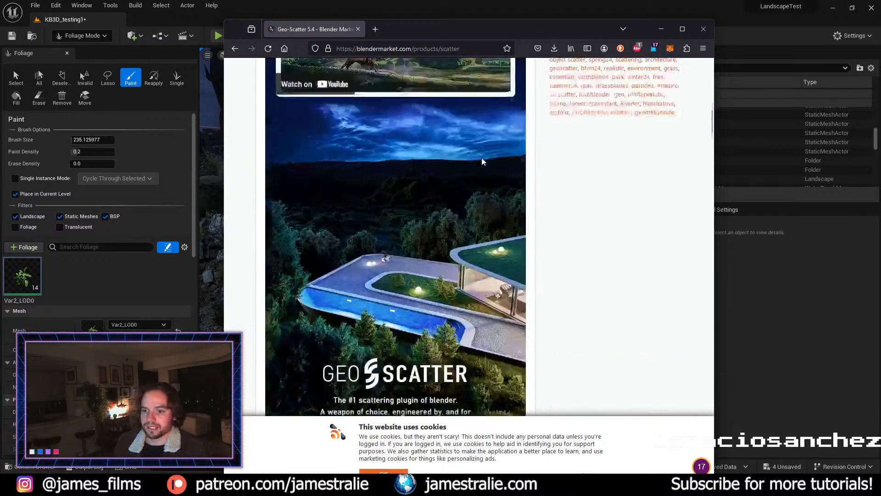
pyautogui.scroll(-15, 482, 161)
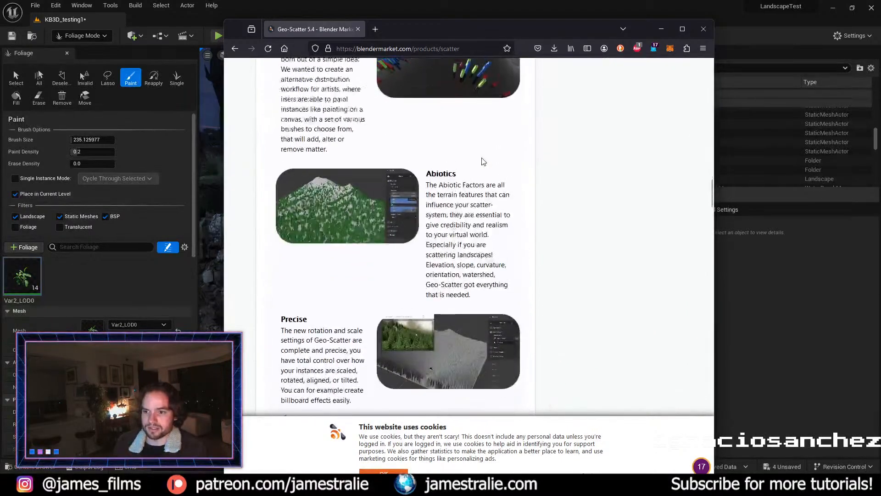
pyautogui.scroll(10, 482, 161)
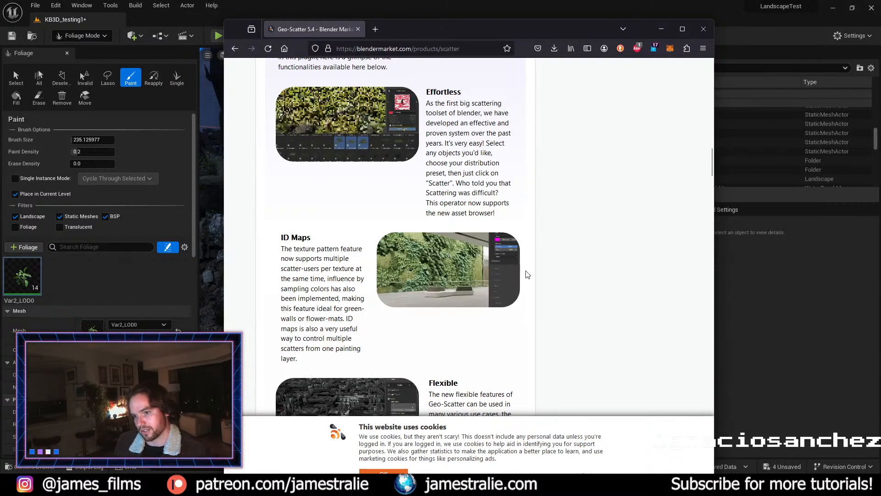
pyautogui.scroll(-3, 518, 268)
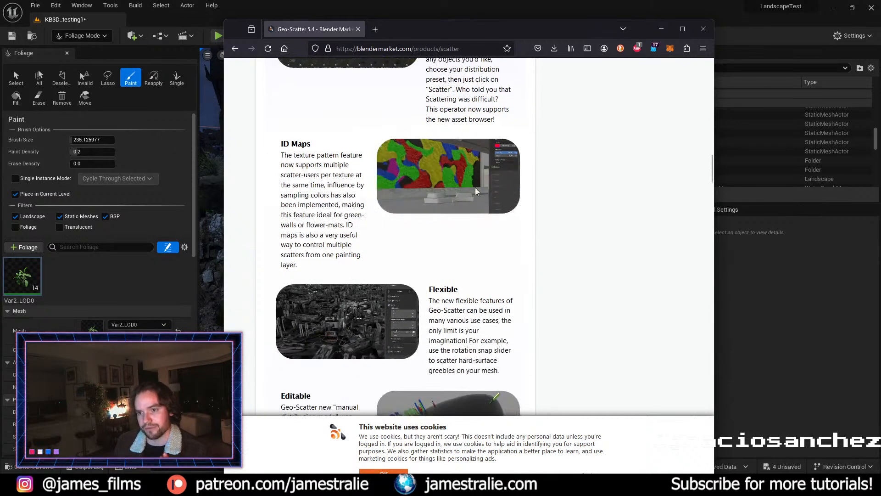
pyautogui.scroll(-3, 480, 140)
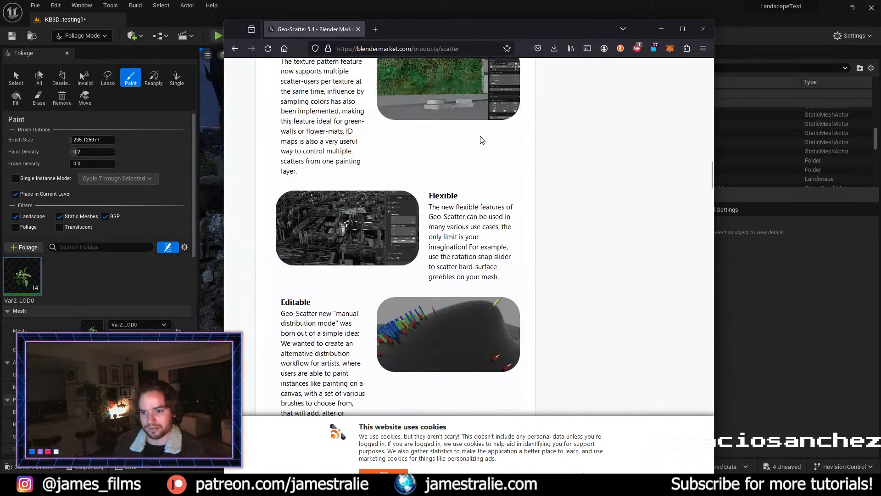
pyautogui.scroll(-2, 481, 143)
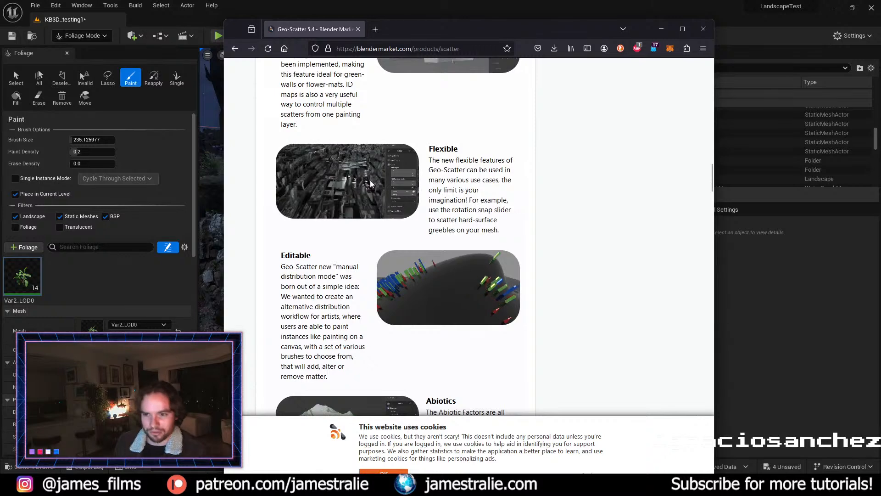
pyautogui.scroll(-2, 392, 190)
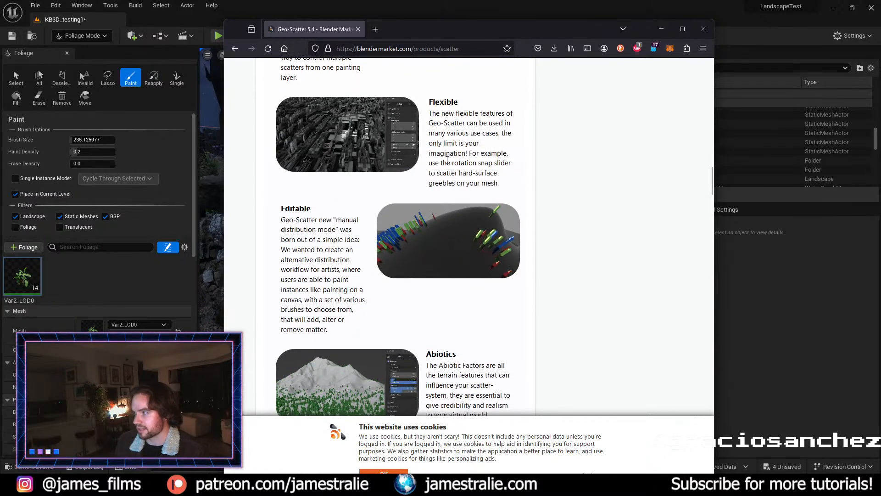
pyautogui.scroll(-6, 559, 140)
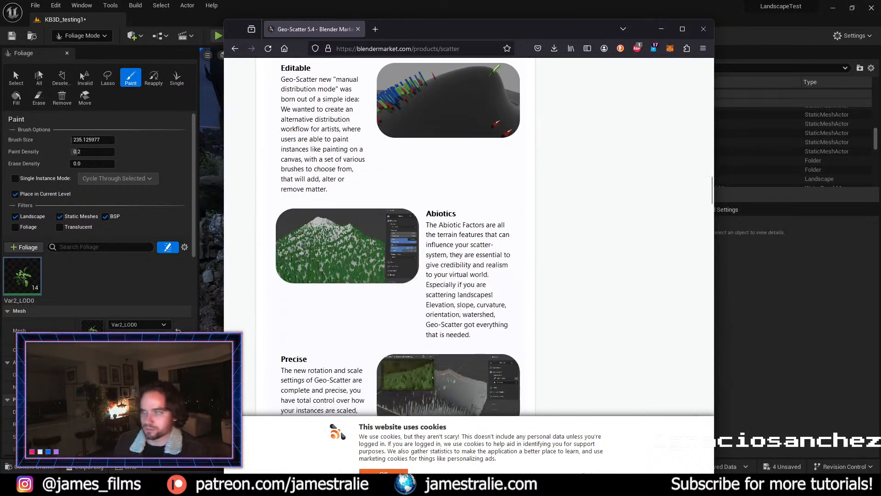
pyautogui.scroll(-10, 637, 199)
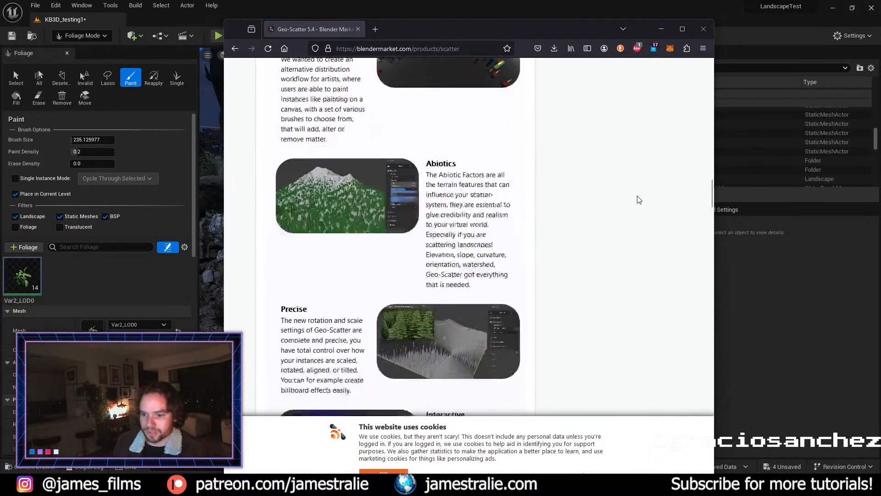
pyautogui.scroll(-12, 618, 203)
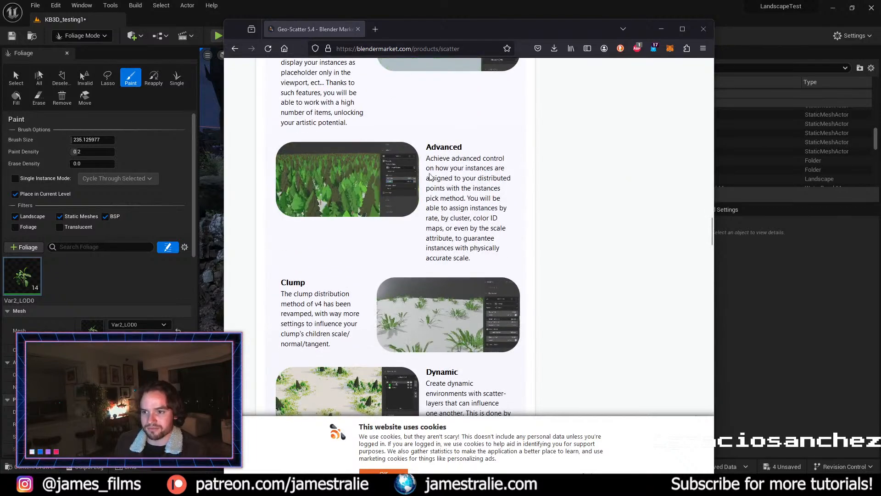
pyautogui.scroll(-5, 440, 178)
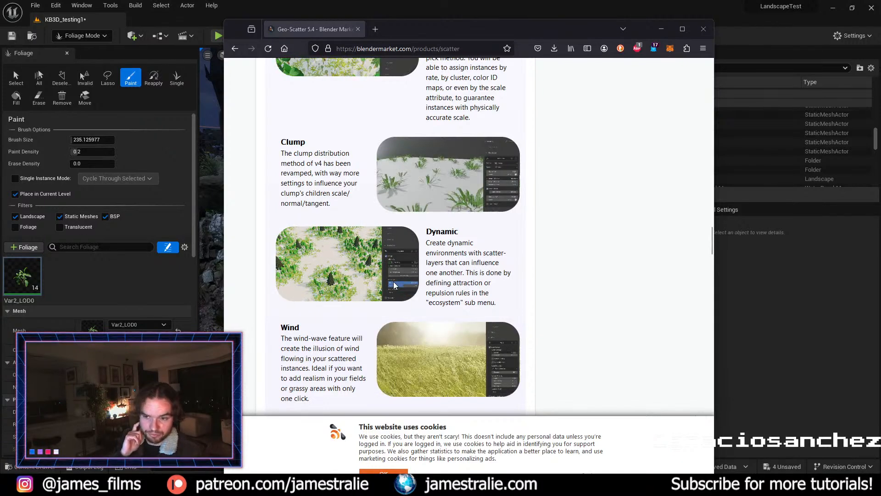
pyautogui.scroll(-7, 393, 282)
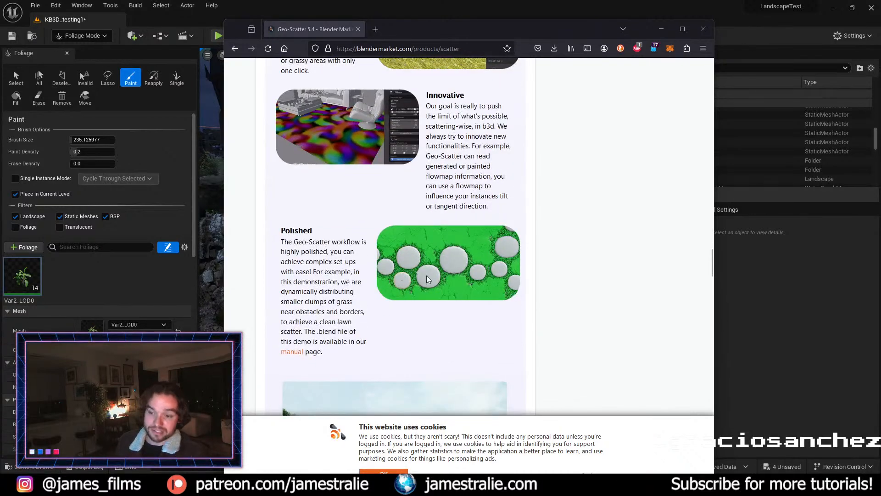
# Step: Open the manual page linked in the Polished section in a new tab and view its example files
pyautogui.click(294, 354)
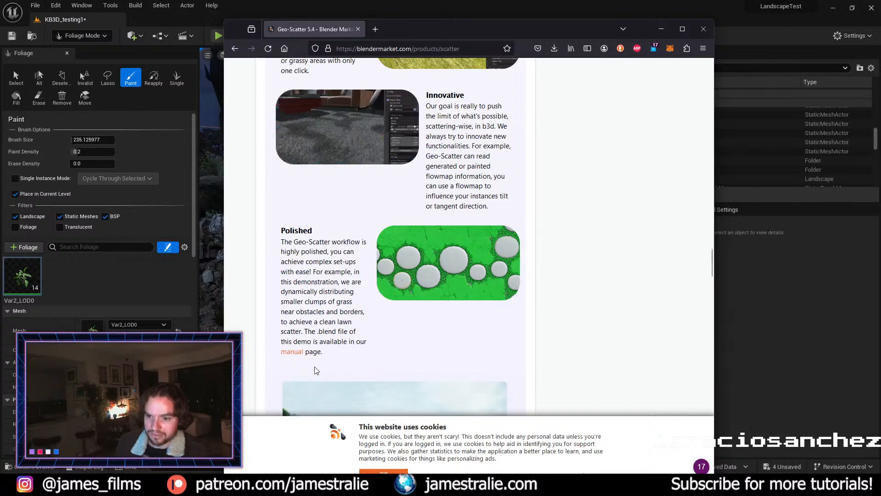
pyautogui.rightClick(301, 351)
pyautogui.click(345, 192)
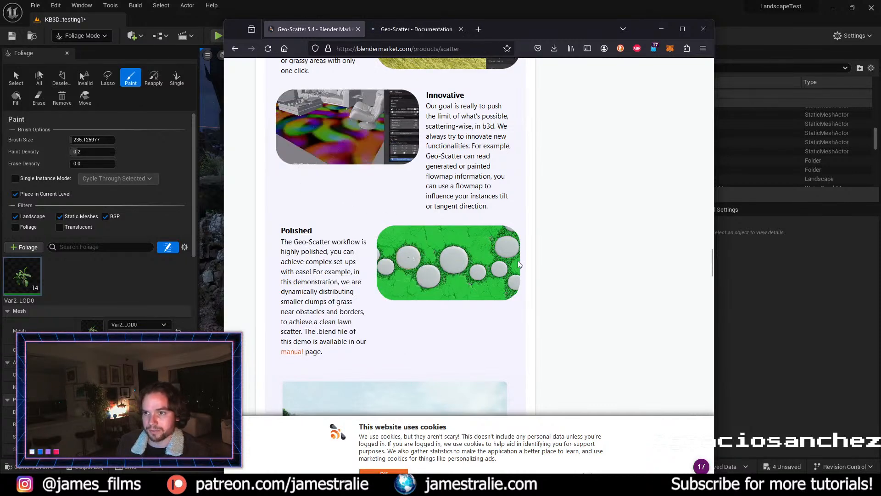
pyautogui.click(425, 33)
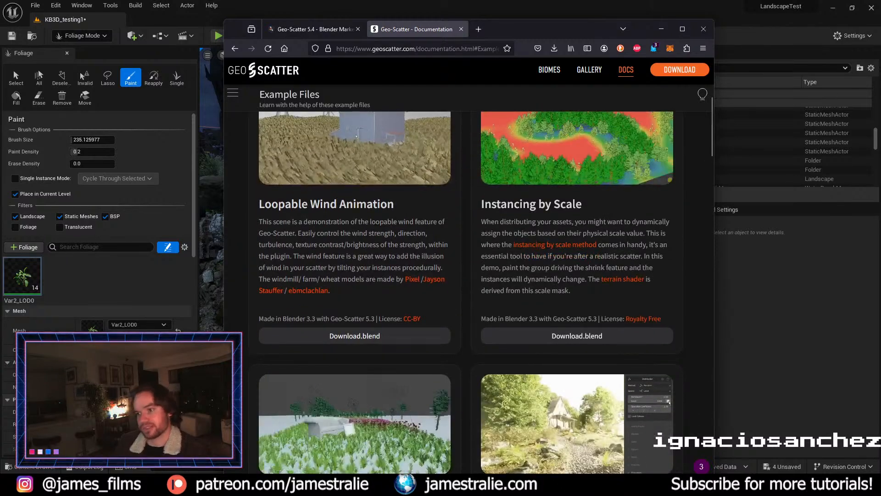
# Step: Examine the remaining Geo-Scatter example files, from Simple Visibility to IDMap with Vertex-Color, and close the browser
pyautogui.scroll(-4, 610, 265)
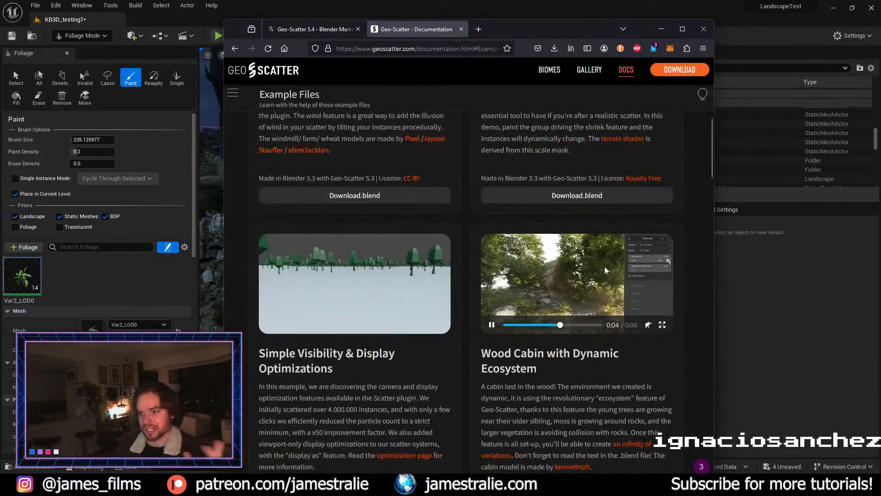
pyautogui.scroll(-6, 686, 278)
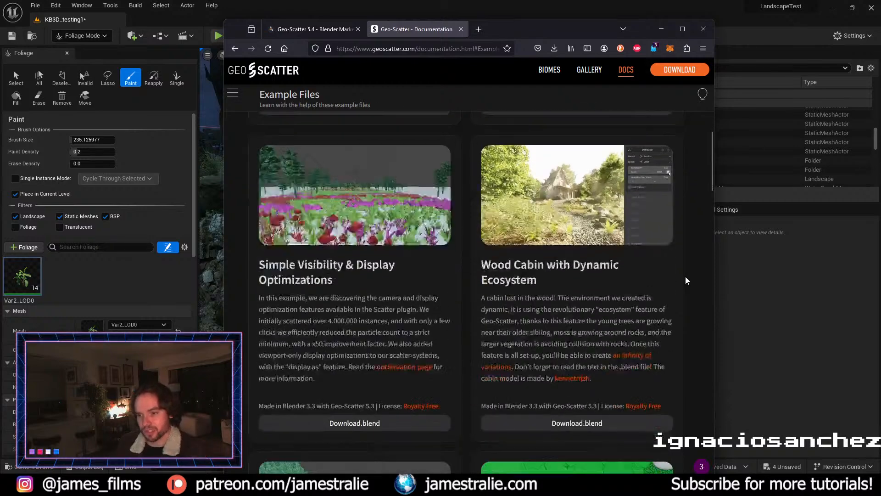
pyautogui.scroll(-3, 680, 286)
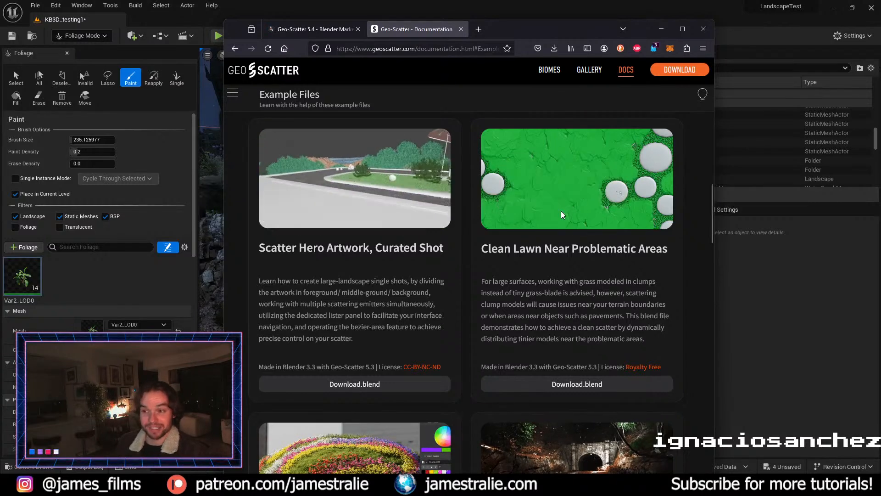
pyautogui.moveTo(561, 216)
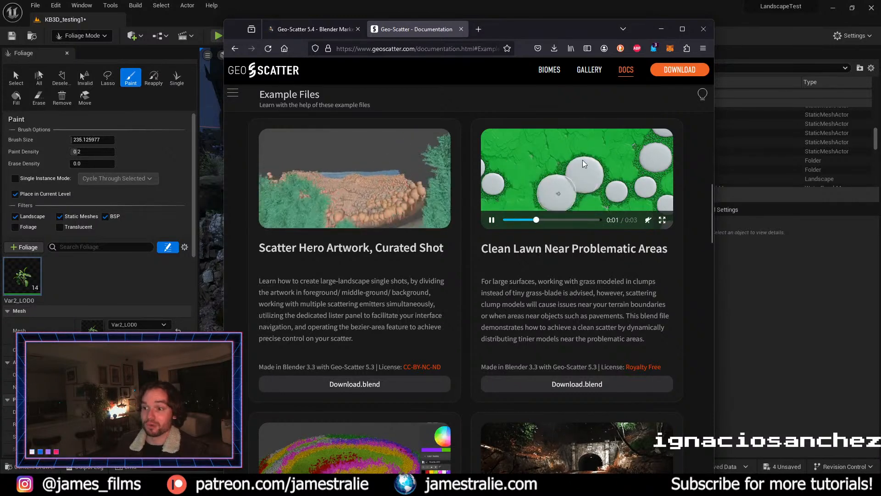
pyautogui.click(491, 221)
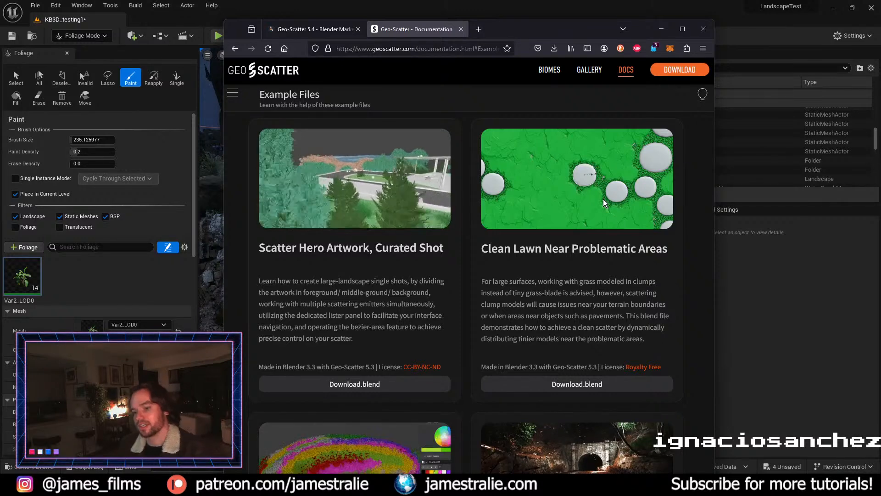
pyautogui.scroll(-4, 604, 199)
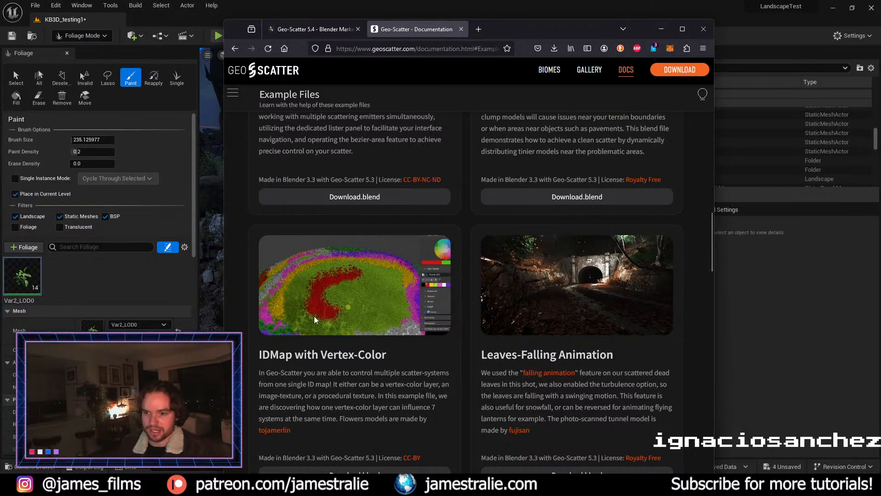
pyautogui.moveTo(352, 319)
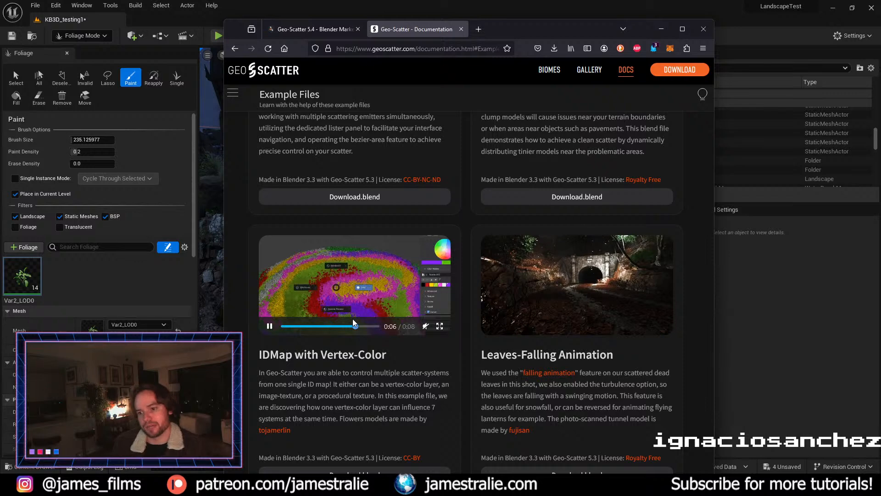
pyautogui.scroll(-1, 339, 275)
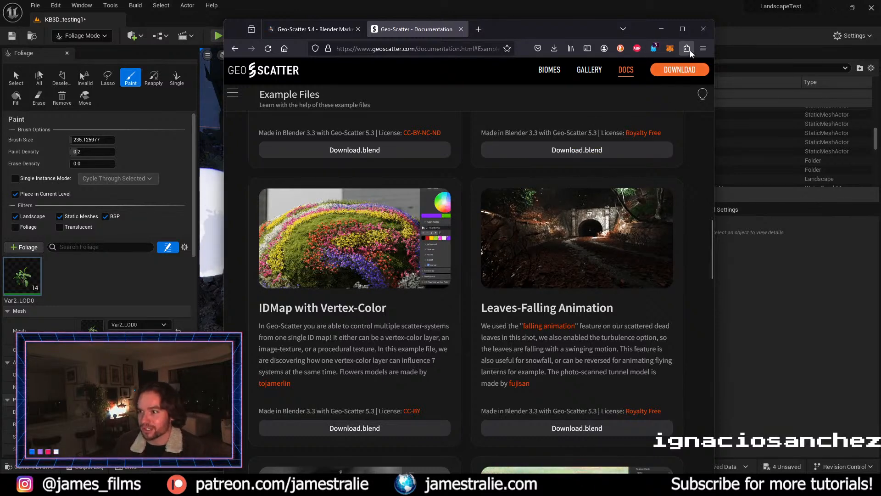
pyautogui.moveTo(332, 237)
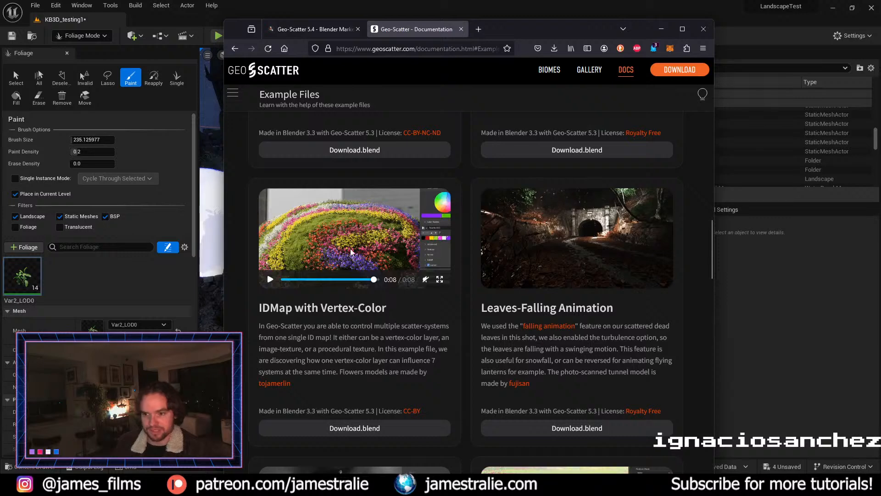
pyautogui.click(704, 29)
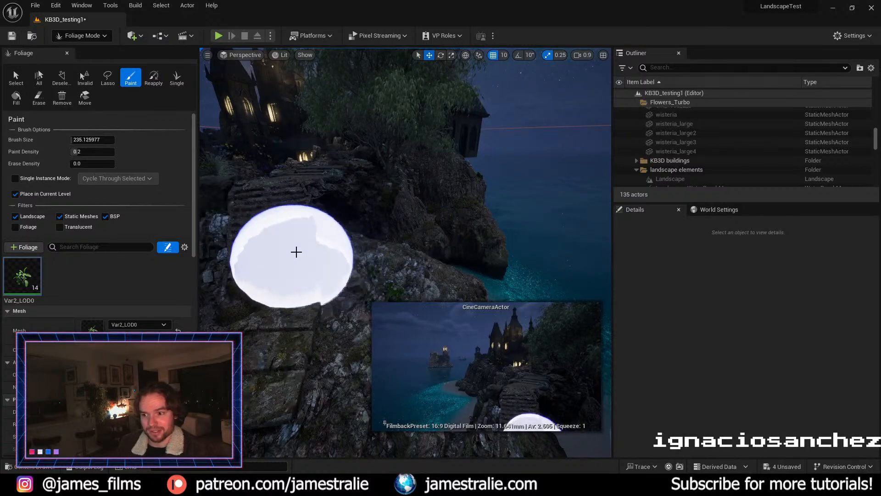
# Step: Paint Aglaonema plants around the stone stairs, and erase those that landed on the steps and the adjoining rocks
pyautogui.moveTo(358, 278)
pyautogui.mouseDown()
pyautogui.moveTo(324, 271)
pyautogui.moveTo(351, 257)
pyautogui.moveTo(425, 282)
pyautogui.moveTo(405, 283)
pyautogui.moveTo(377, 259)
pyautogui.moveTo(276, 220)
pyautogui.moveTo(265, 161)
pyautogui.moveTo(266, 323)
pyautogui.moveTo(304, 197)
pyautogui.moveTo(409, 213)
pyautogui.moveTo(360, 273)
pyautogui.mouseUp()
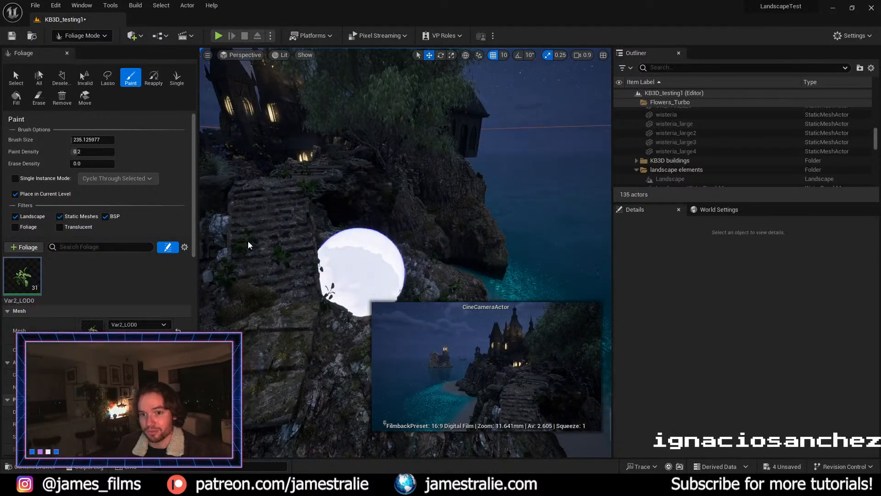
pyautogui.click(39, 102)
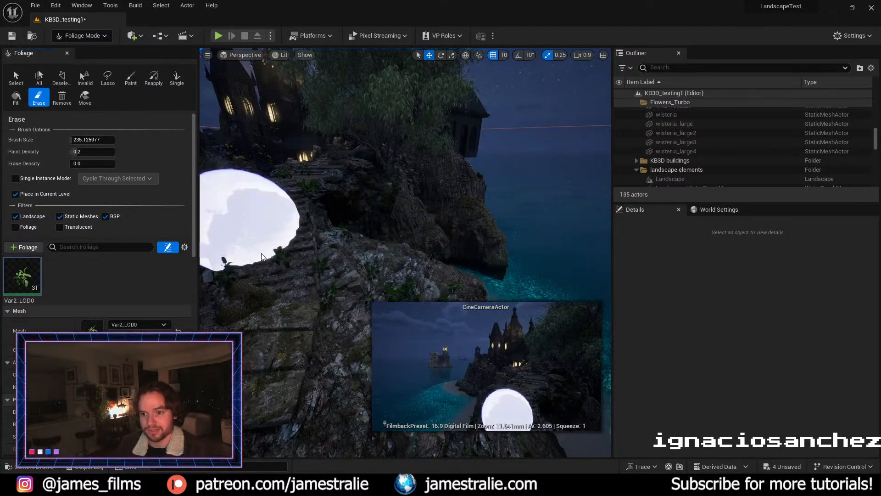
pyautogui.moveTo(271, 188)
pyautogui.mouseDown()
pyautogui.moveTo(268, 260)
pyautogui.moveTo(378, 275)
pyautogui.moveTo(285, 196)
pyautogui.moveTo(293, 158)
pyautogui.moveTo(409, 216)
pyautogui.moveTo(325, 218)
pyautogui.mouseUp()
pyautogui.moveTo(325, 218); pyautogui.dragTo(392, 261, button='right')
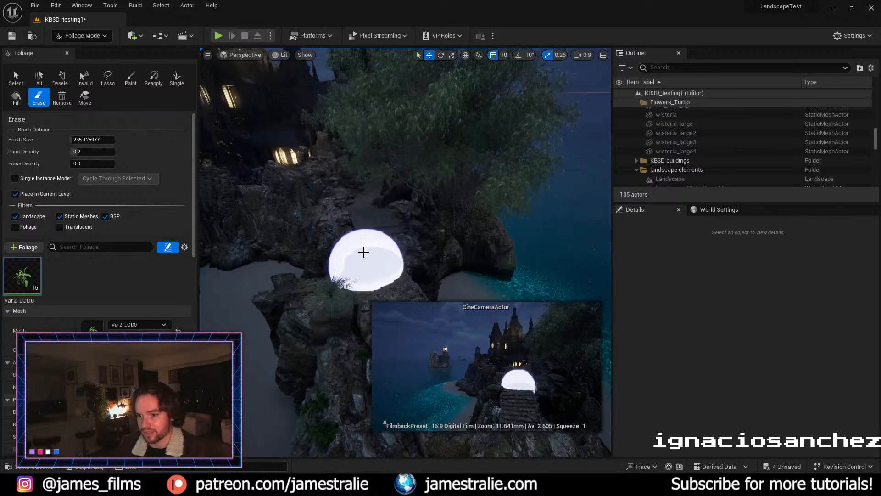
pyautogui.moveTo(362, 252)
pyautogui.mouseDown()
pyautogui.moveTo(372, 235)
pyautogui.moveTo(427, 246)
pyautogui.moveTo(452, 264)
pyautogui.mouseUp()
pyautogui.moveTo(453, 264); pyautogui.dragTo(340, 222, button='right')
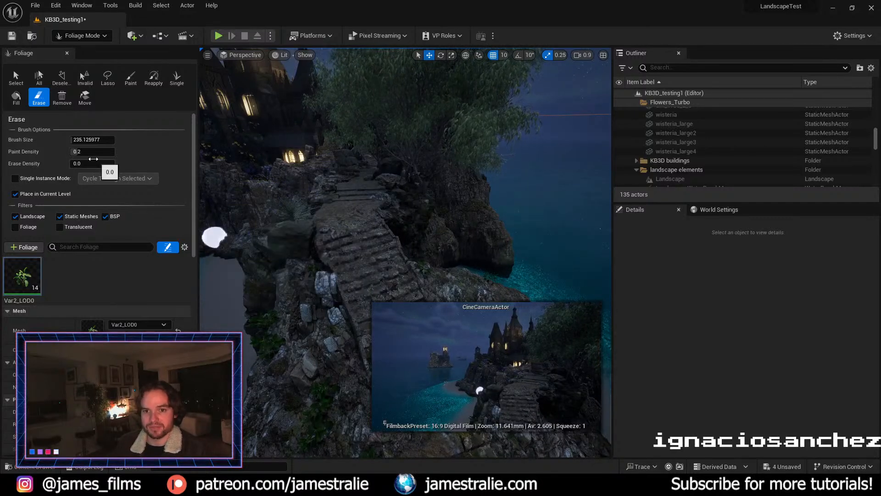
# Step: Set the paint density to 0.84 and scatter Aglaonema plants on the rocks along both sides of the stairs
pyautogui.moveTo(92, 152); pyautogui.dragTo(94, 152)
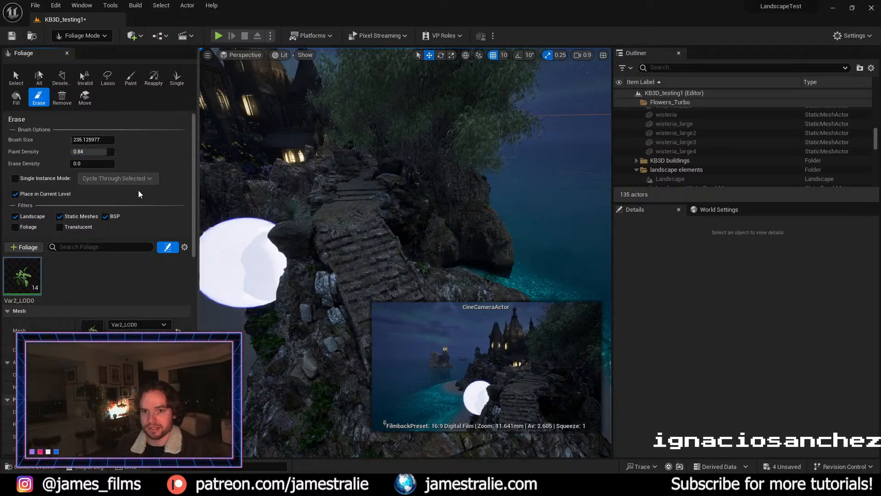
pyautogui.click(130, 77)
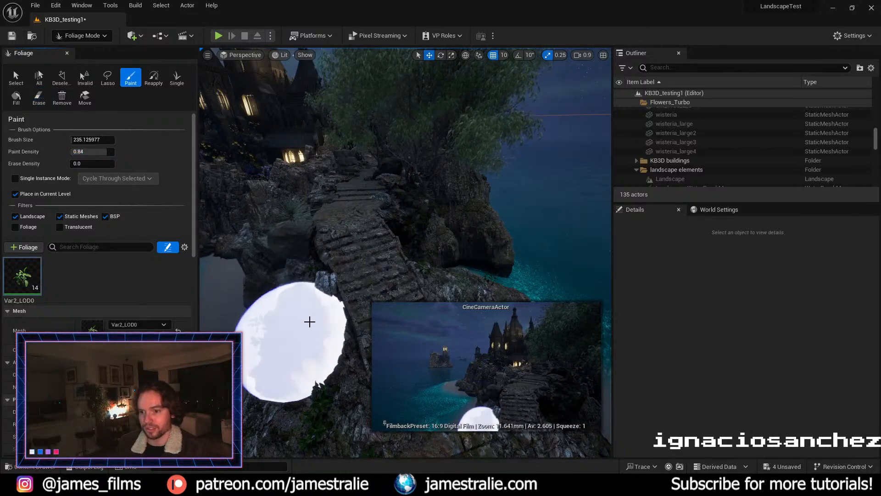
pyautogui.click(321, 262)
pyautogui.click(464, 283)
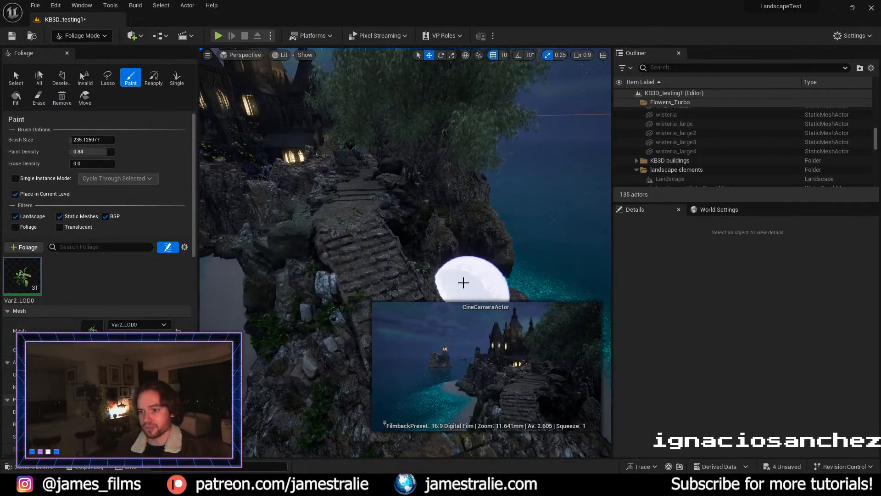
pyautogui.click(269, 235)
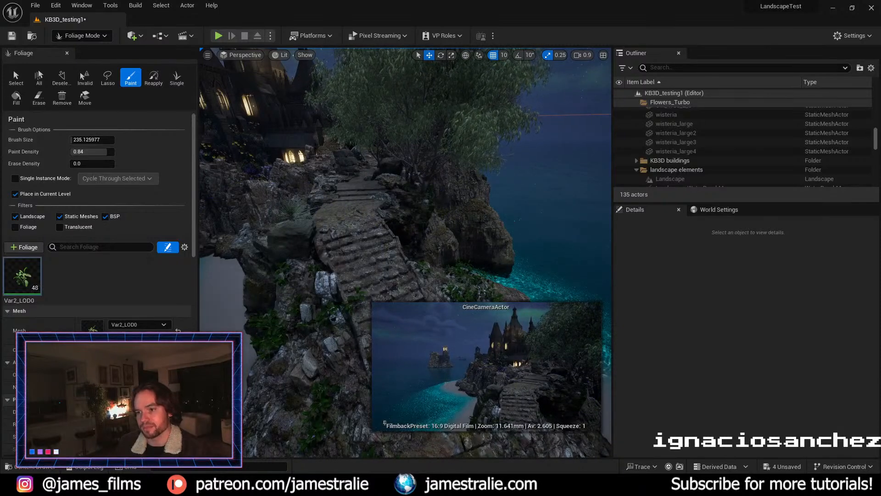
pyautogui.click(408, 215)
pyautogui.click(427, 198)
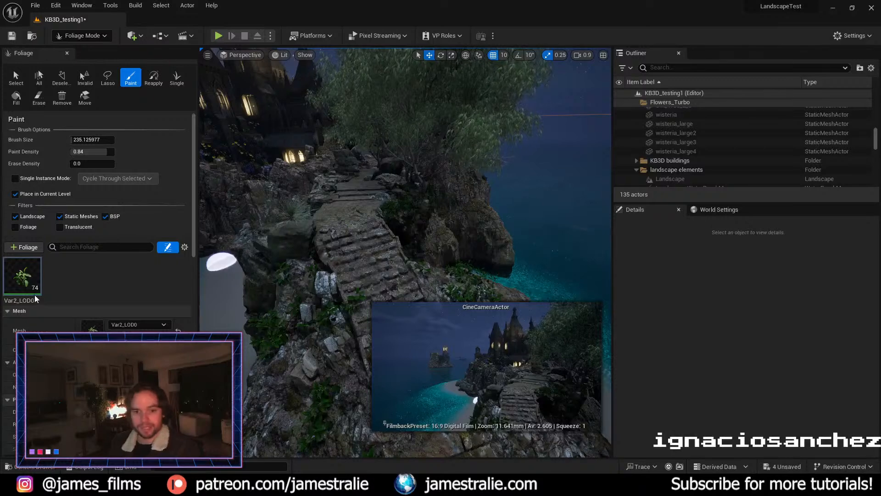
# Step: Scatter more Aglaonema plants on the landward rocks beside the stairs and on the seaward cliff below the tree
pyautogui.scroll(-3, 304, 308)
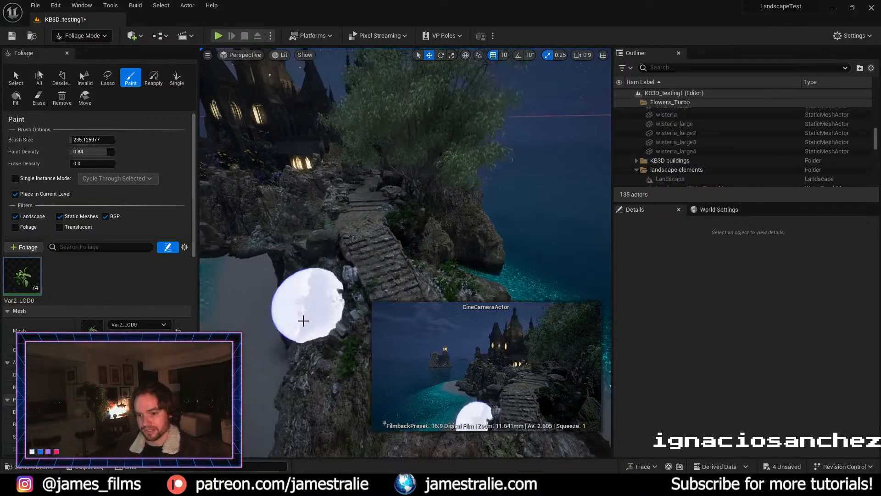
pyautogui.click(321, 300)
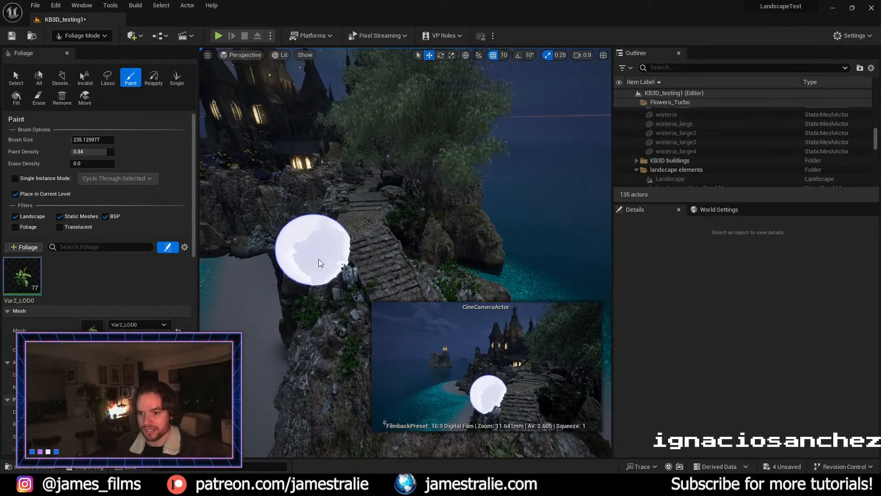
pyautogui.click(461, 215)
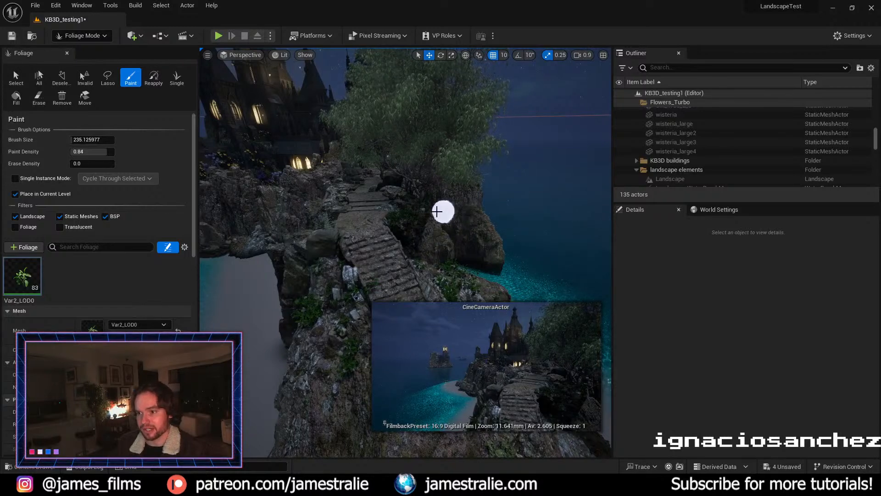
pyautogui.moveTo(448, 216)
pyautogui.mouseDown()
pyautogui.moveTo(474, 217)
pyautogui.moveTo(461, 211)
pyautogui.mouseUp()
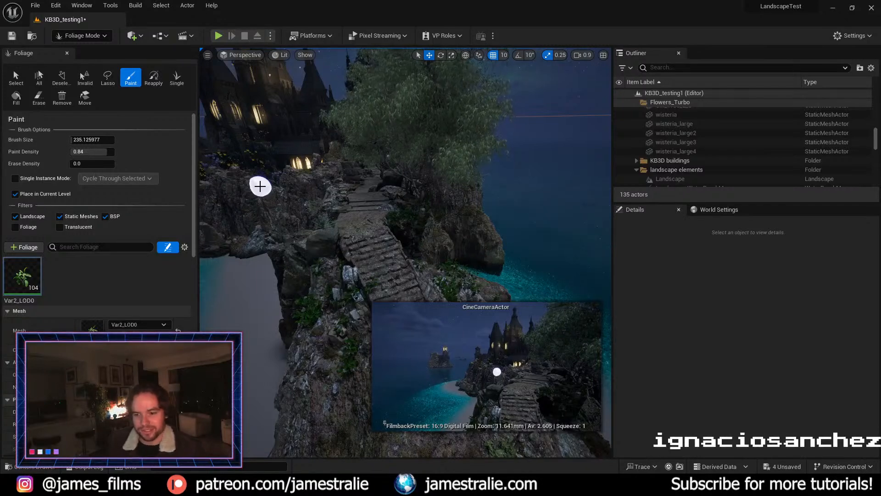
pyautogui.moveTo(320, 238)
pyautogui.mouseDown()
pyautogui.moveTo(315, 247)
pyautogui.moveTo(309, 239)
pyautogui.mouseUp()
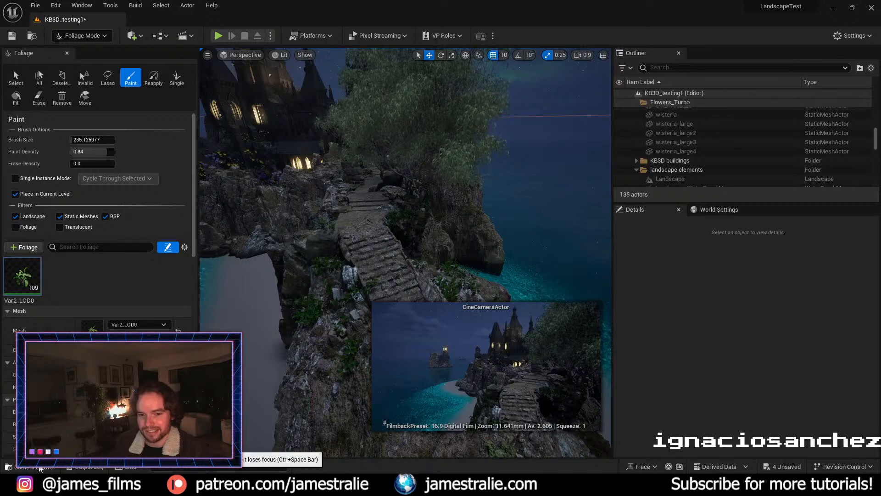
# Step: Find the Var4_LOD0 mesh of Calotropis Procera among the MS_LushPlants static meshes and enable Nanite on it
pyautogui.hotkey('ctrl', 'space')
pyautogui.scroll(-3, 410, 389)
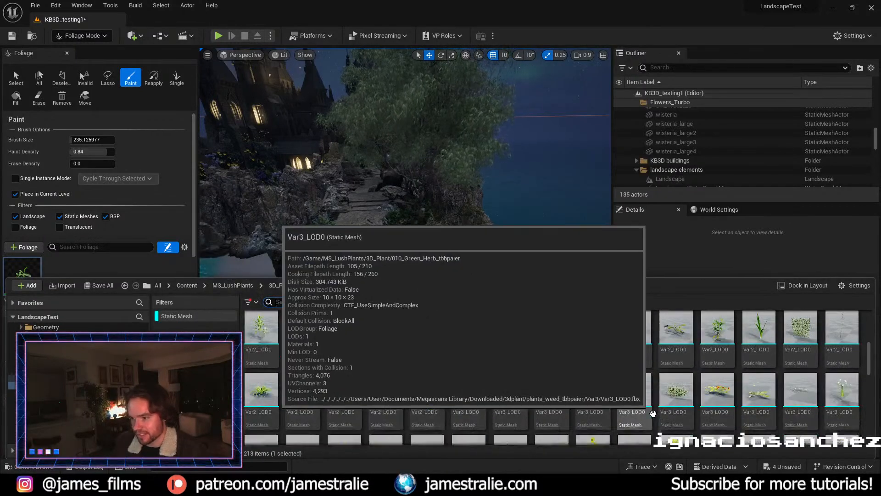
pyautogui.scroll(-3, 675, 411)
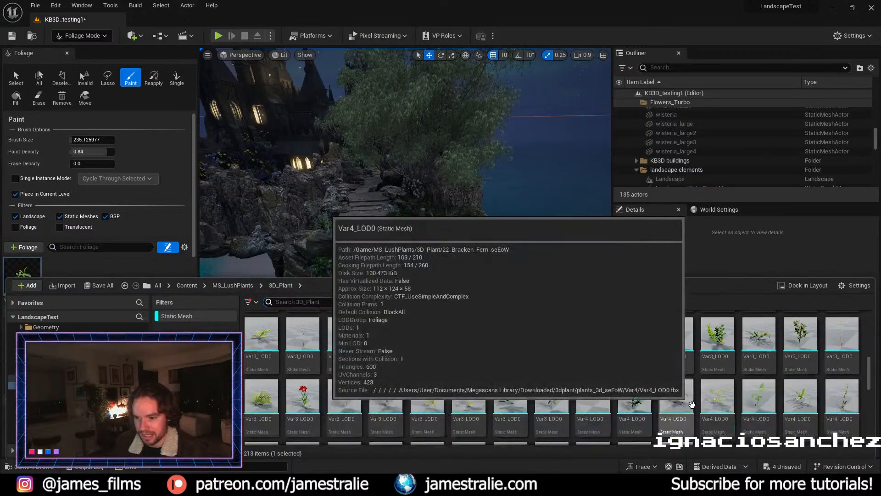
pyautogui.scroll(-2, 709, 401)
pyautogui.scroll(-1, 707, 405)
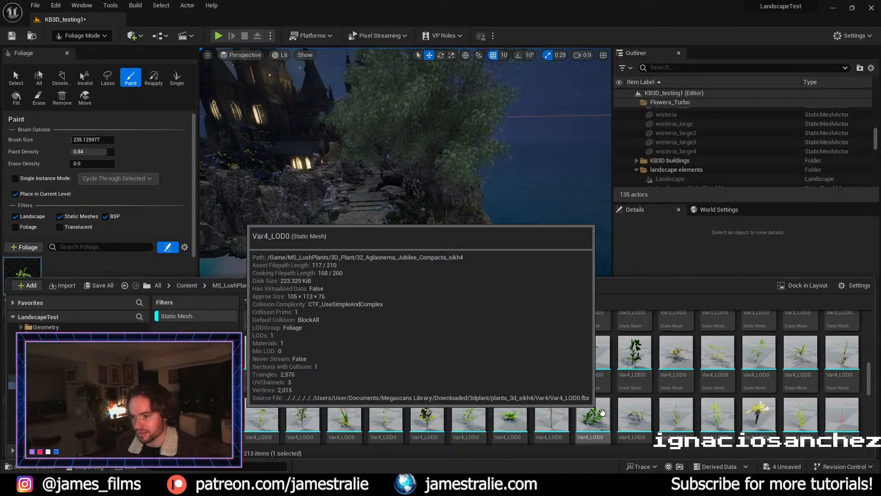
pyautogui.scroll(-1, 585, 393)
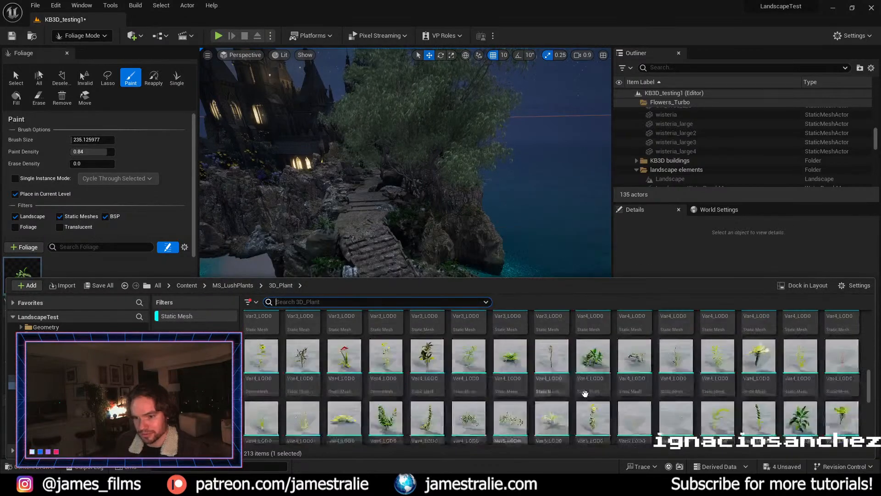
pyautogui.scroll(-1, 585, 394)
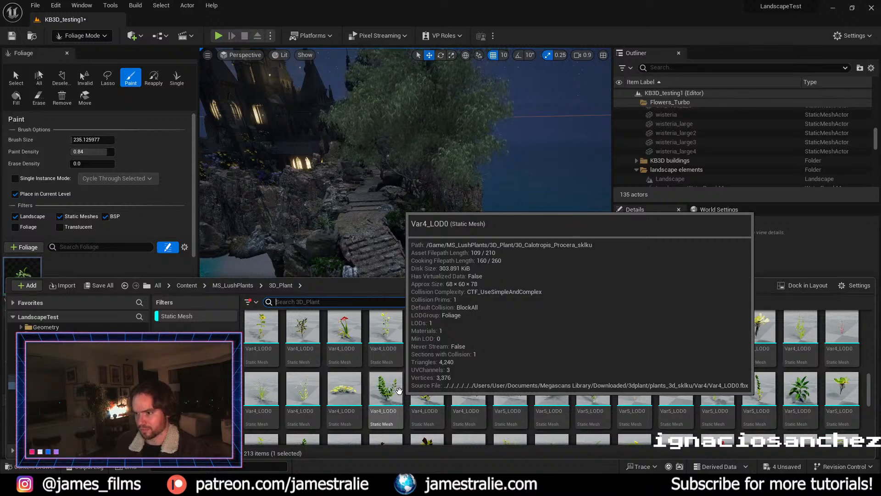
pyautogui.rightClick(398, 390)
pyautogui.moveTo(519, 127)
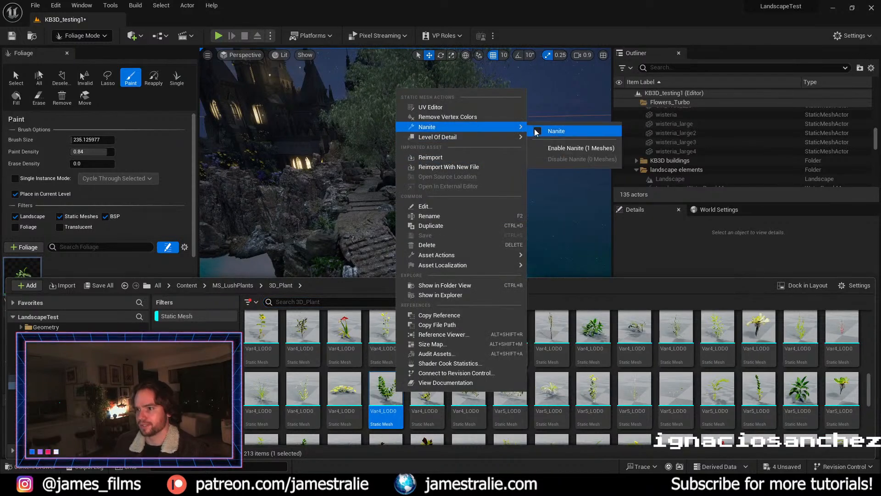
pyautogui.click(579, 148)
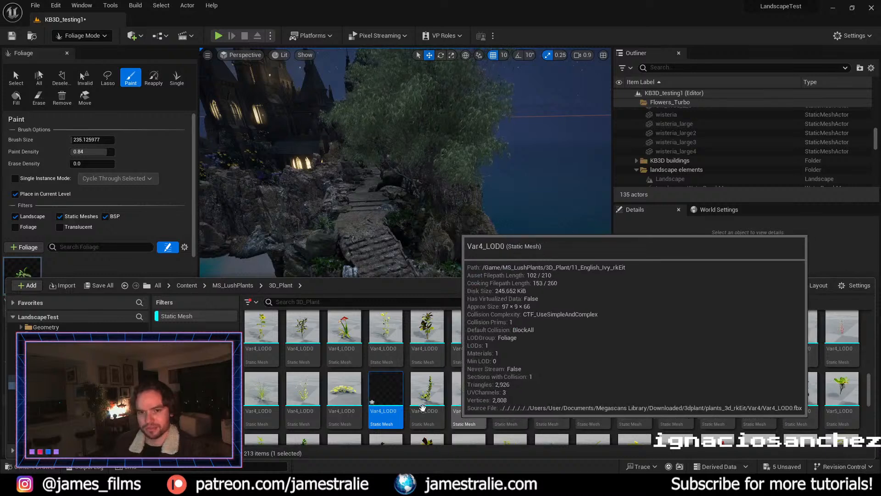
# Step: Add the Calotropis Procera Var4_LOD0 mesh as a foliage type and activate it together with Aglaonema for painting
pyautogui.moveTo(386, 391); pyautogui.dragTo(131, 269)
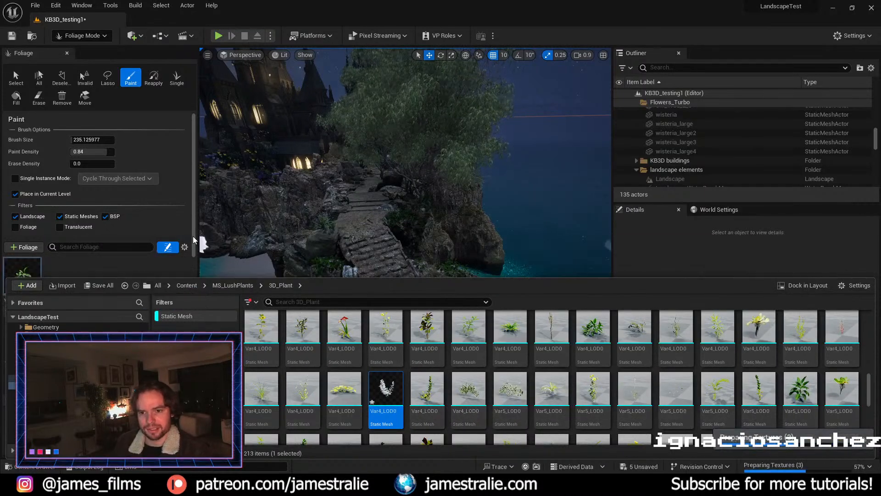
pyautogui.moveTo(194, 239); pyautogui.dragTo(194, 262)
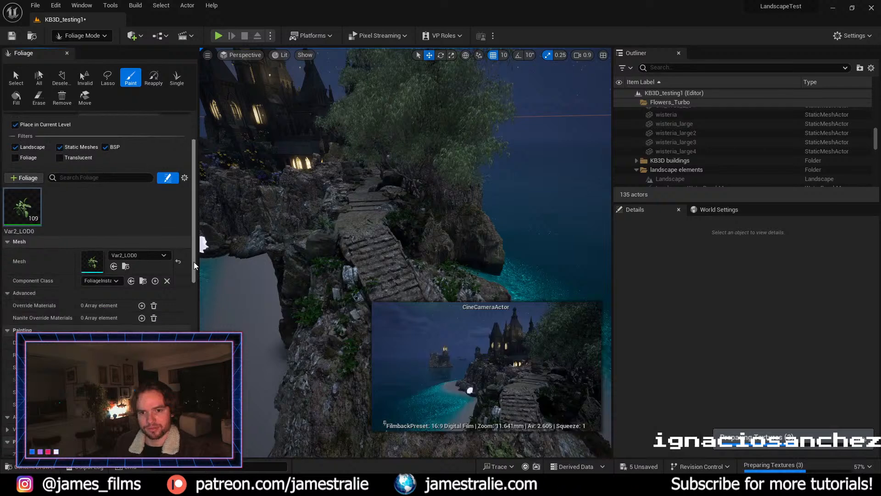
pyautogui.click(16, 78)
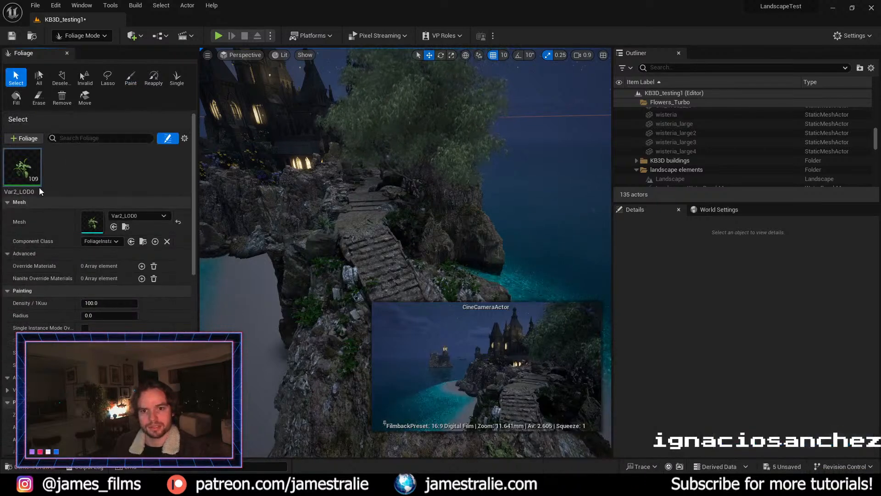
pyautogui.rightClick(26, 170)
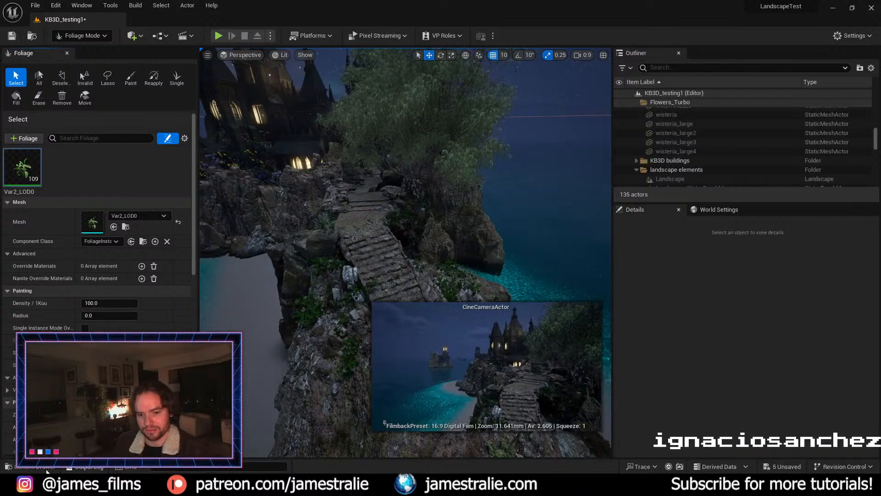
pyautogui.click(48, 469)
pyautogui.moveTo(386, 391); pyautogui.dragTo(82, 178)
pyautogui.click(64, 171)
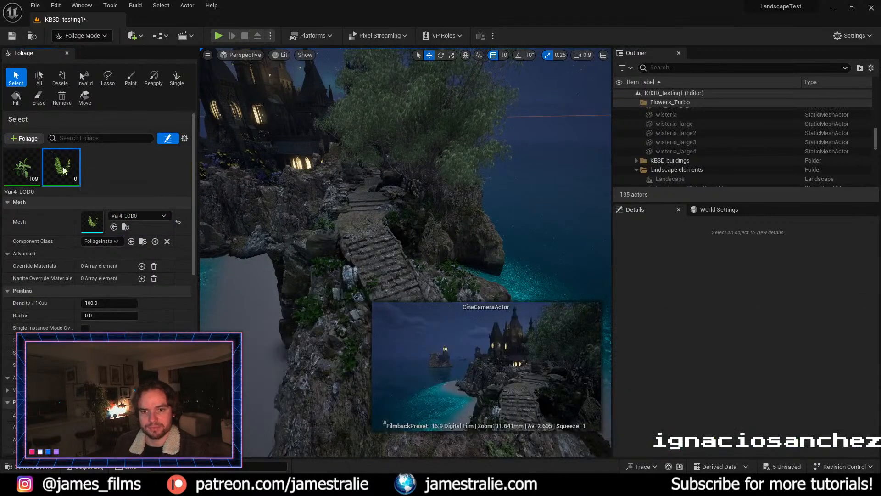
pyautogui.click(130, 77)
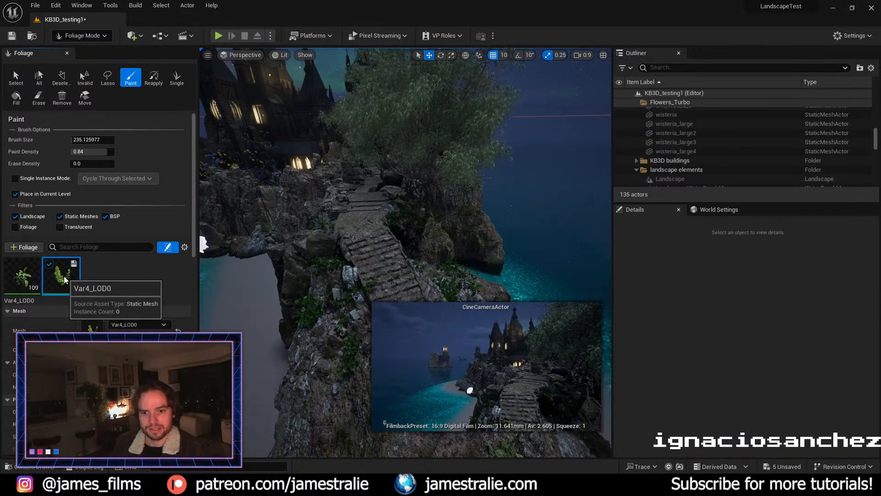
pyautogui.keyDown('ctrl'); pyautogui.click(26, 287); pyautogui.keyUp('ctrl')
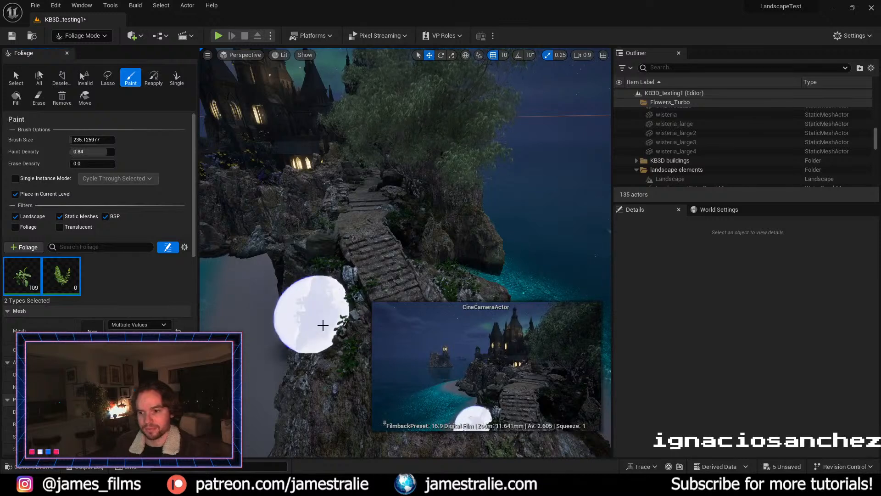
# Step: Paint Aglaonema and Calotropis Procera together over the rocks on both sides of the lower stairs
pyautogui.moveTo(323, 325)
pyautogui.mouseDown()
pyautogui.moveTo(321, 286)
pyautogui.moveTo(342, 354)
pyautogui.moveTo(476, 318)
pyautogui.mouseUp()
pyautogui.press('d')
pyautogui.moveTo(404, 271); pyautogui.dragTo(390, 271, button='right')
pyautogui.moveTo(245, 349)
pyautogui.mouseDown()
pyautogui.moveTo(291, 273)
pyautogui.moveTo(295, 291)
pyautogui.moveTo(373, 262)
pyautogui.moveTo(363, 297)
pyautogui.mouseUp()
pyautogui.press('w')
pyautogui.moveTo(324, 318)
pyautogui.mouseDown(button='right')
pyautogui.moveTo(294, 296)
pyautogui.moveTo(304, 291)
pyautogui.mouseUp(button='right')
pyautogui.press('a')
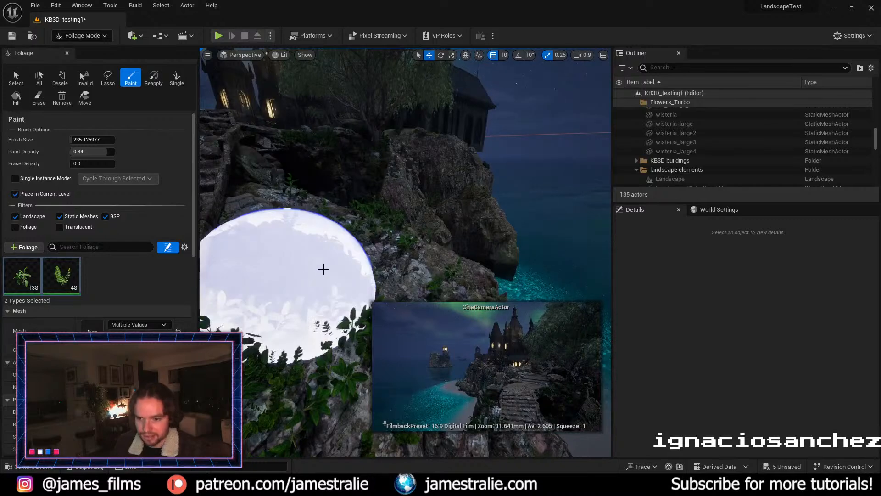
pyautogui.moveTo(323, 268)
pyautogui.mouseDown()
pyautogui.moveTo(285, 197)
pyautogui.moveTo(312, 248)
pyautogui.moveTo(250, 273)
pyautogui.moveTo(191, 246)
pyautogui.mouseUp()
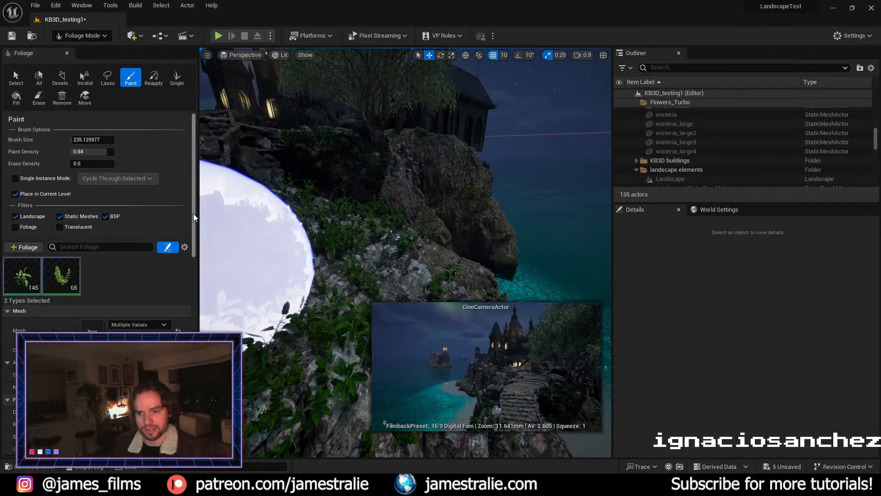
# Step: Add a few more plants on the rocks above the beach and around the boulder beside the stair landing
pyautogui.moveTo(194, 213); pyautogui.dragTo(193, 271)
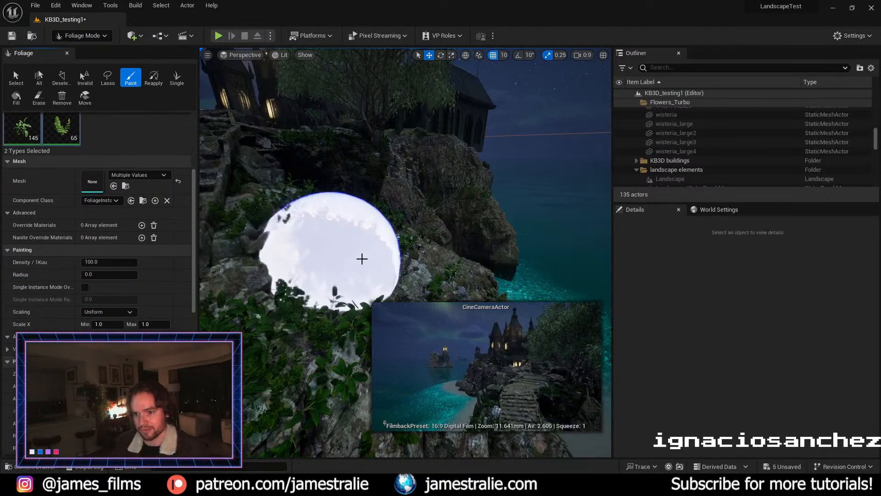
pyautogui.moveTo(350, 264); pyautogui.dragTo(335, 264)
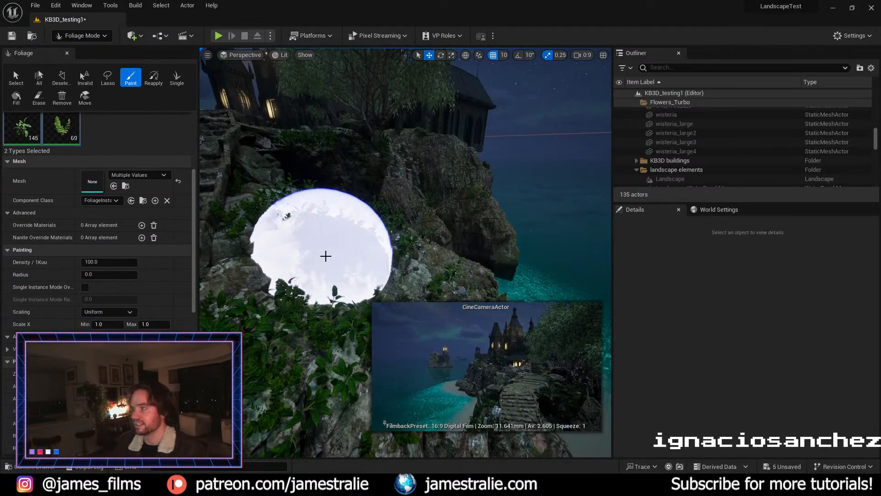
pyautogui.moveTo(325, 255)
pyautogui.mouseDown(button='right')
pyautogui.moveTo(340, 239)
pyautogui.moveTo(309, 239)
pyautogui.mouseUp(button='right')
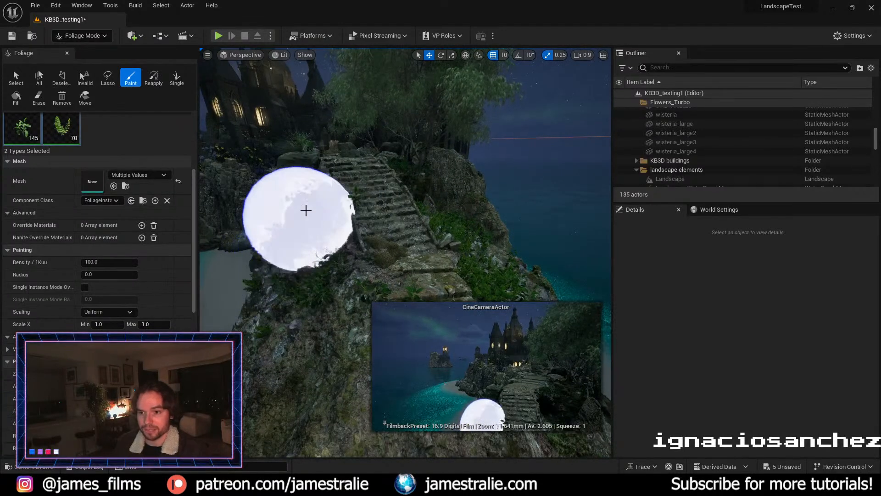
pyautogui.click(305, 211)
pyautogui.moveTo(325, 277); pyautogui.dragTo(331, 294, button='right')
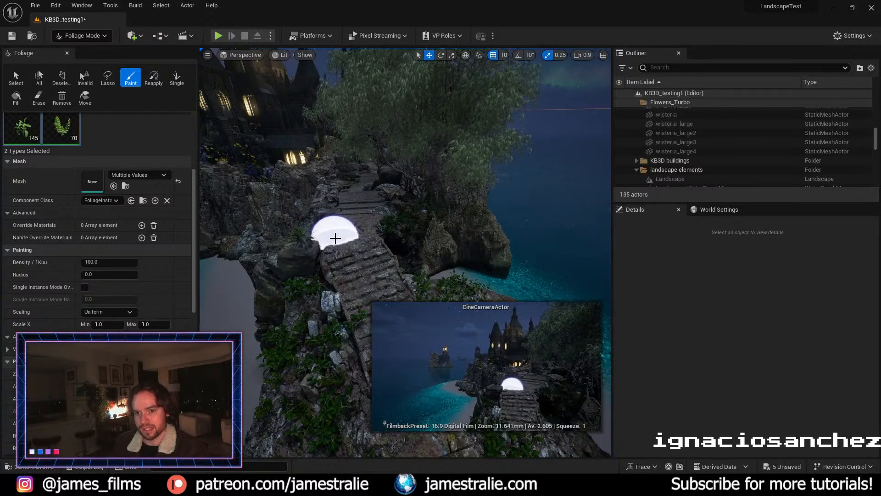
pyautogui.moveTo(334, 232)
pyautogui.mouseDown()
pyautogui.moveTo(299, 262)
pyautogui.moveTo(307, 291)
pyautogui.moveTo(301, 266)
pyautogui.mouseUp()
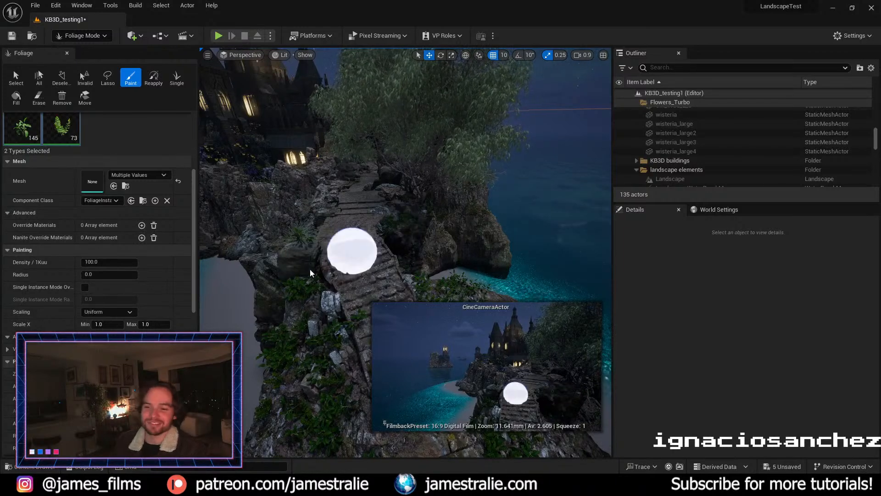
# Step: Paint both plant types along the rocky edge of the upper path leading towards the castle
pyautogui.moveTo(299, 266); pyautogui.dragTo(312, 277, button='right')
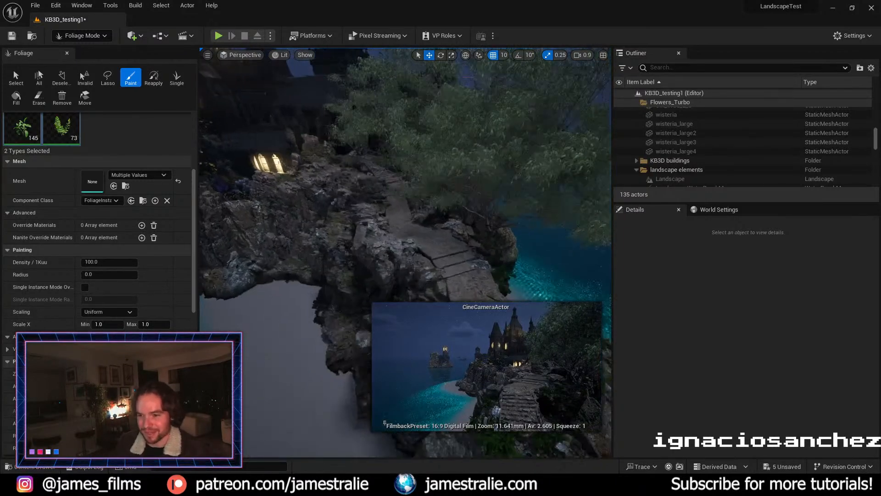
pyautogui.click(383, 248)
pyautogui.moveTo(385, 248)
pyautogui.mouseDown()
pyautogui.moveTo(370, 197)
pyautogui.moveTo(340, 181)
pyautogui.moveTo(356, 191)
pyautogui.moveTo(361, 222)
pyautogui.mouseUp()
pyautogui.moveTo(376, 251)
pyautogui.mouseDown()
pyautogui.moveTo(419, 264)
pyautogui.moveTo(388, 242)
pyautogui.mouseUp()
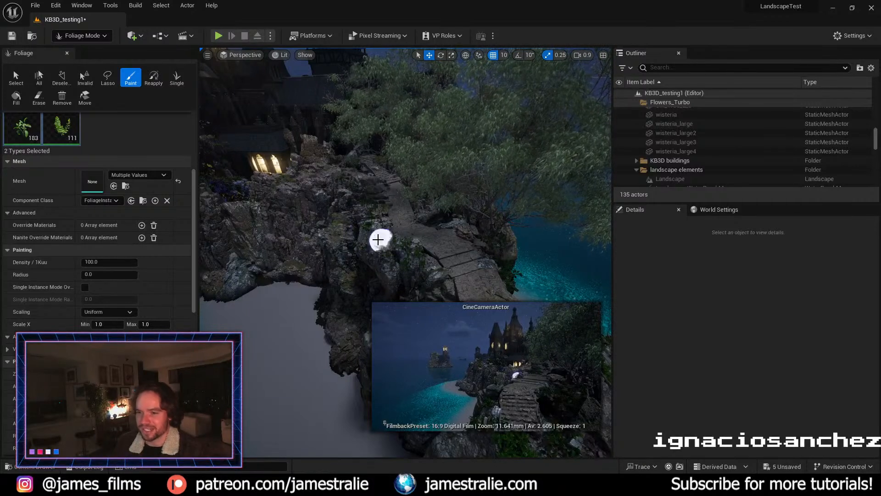
pyautogui.moveTo(343, 229)
pyautogui.mouseDown()
pyautogui.moveTo(348, 214)
pyautogui.moveTo(352, 262)
pyautogui.moveTo(415, 269)
pyautogui.moveTo(419, 253)
pyautogui.moveTo(375, 232)
pyautogui.mouseUp()
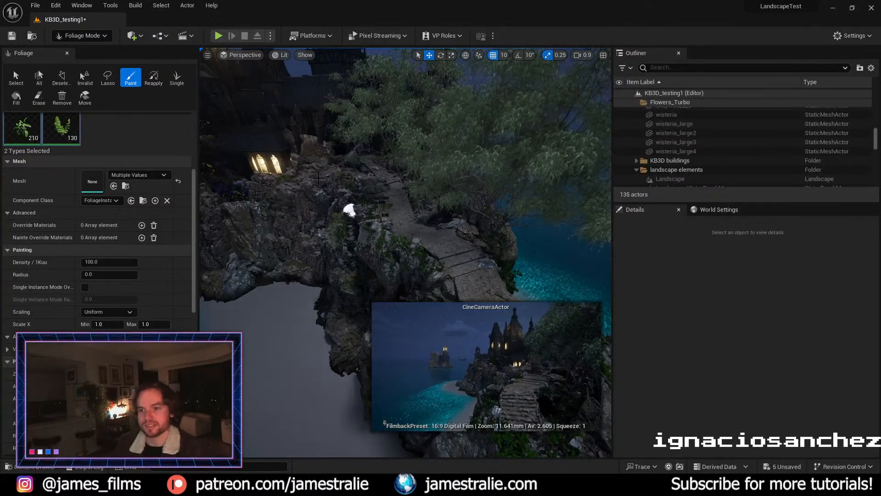
pyautogui.moveTo(318, 178)
pyautogui.mouseDown()
pyautogui.moveTo(291, 178)
pyautogui.moveTo(324, 176)
pyautogui.moveTo(331, 202)
pyautogui.moveTo(340, 181)
pyautogui.moveTo(360, 264)
pyautogui.mouseUp()
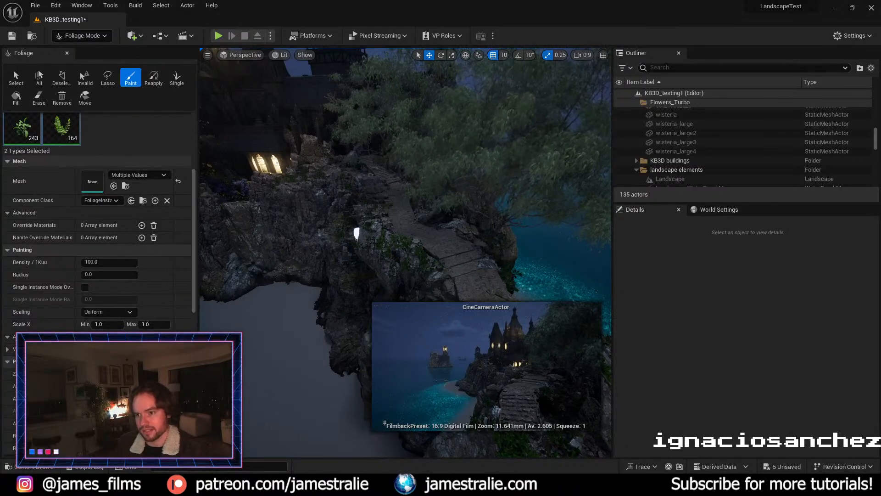
pyautogui.moveTo(357, 233)
pyautogui.mouseDown()
pyautogui.moveTo(374, 235)
pyautogui.moveTo(364, 200)
pyautogui.moveTo(385, 268)
pyautogui.mouseUp()
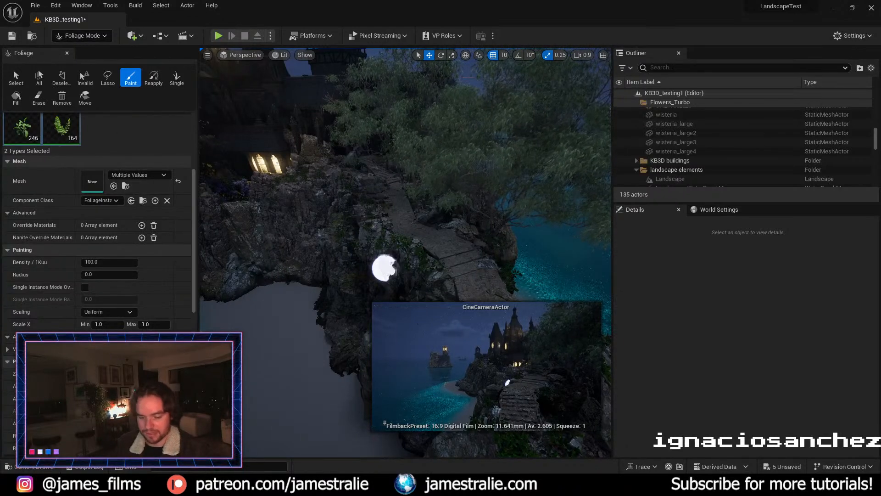
# Step: Paint both plant types close up on the rocks bordering the beach side of the stone steps
pyautogui.moveTo(384, 268); pyautogui.dragTo(314, 285, button='right')
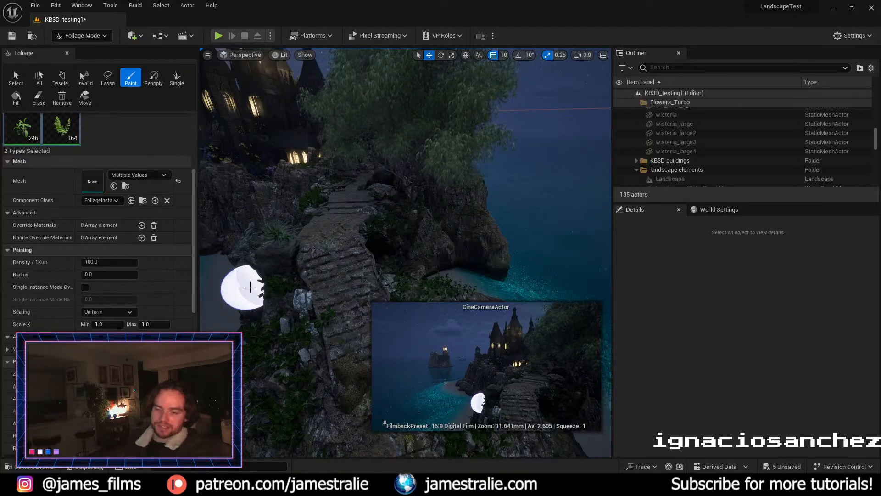
pyautogui.scroll(5, 288, 314)
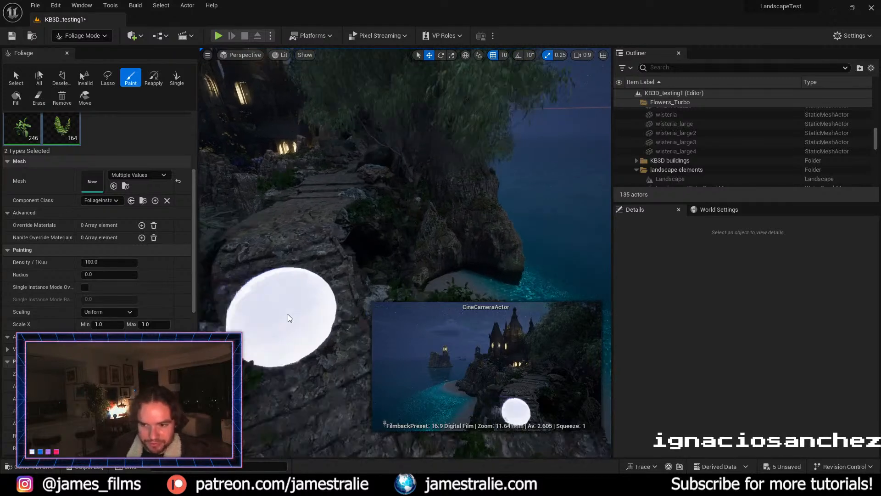
pyautogui.moveTo(288, 314); pyautogui.dragTo(230, 295, button='right')
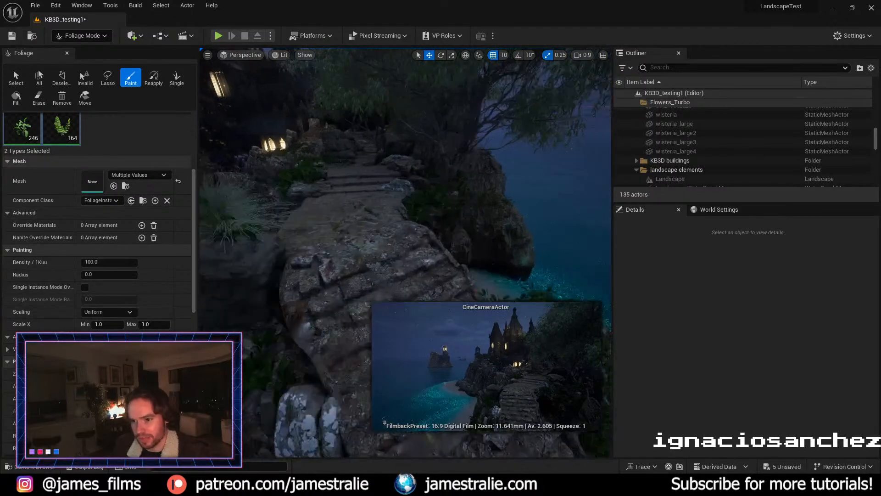
pyautogui.scroll(5, 234, 307)
pyautogui.scroll(-3, 238, 321)
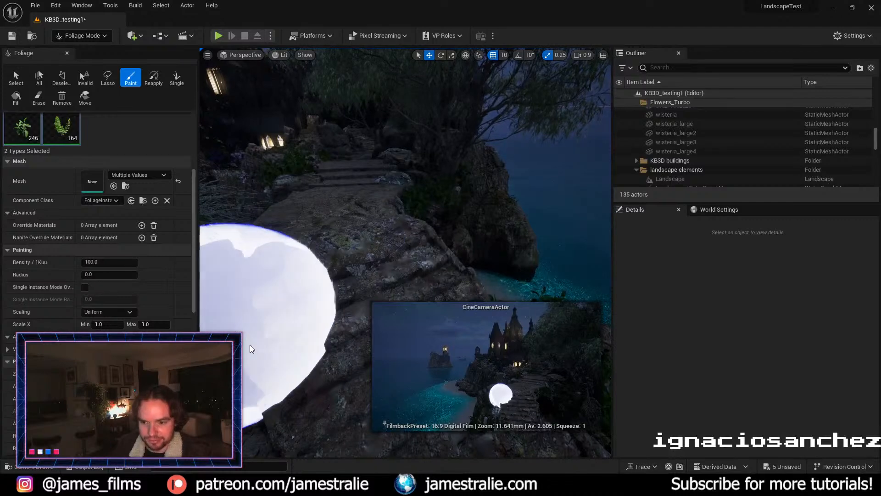
pyautogui.moveTo(250, 347)
pyautogui.mouseDown()
pyautogui.moveTo(248, 370)
pyautogui.moveTo(250, 285)
pyautogui.mouseUp()
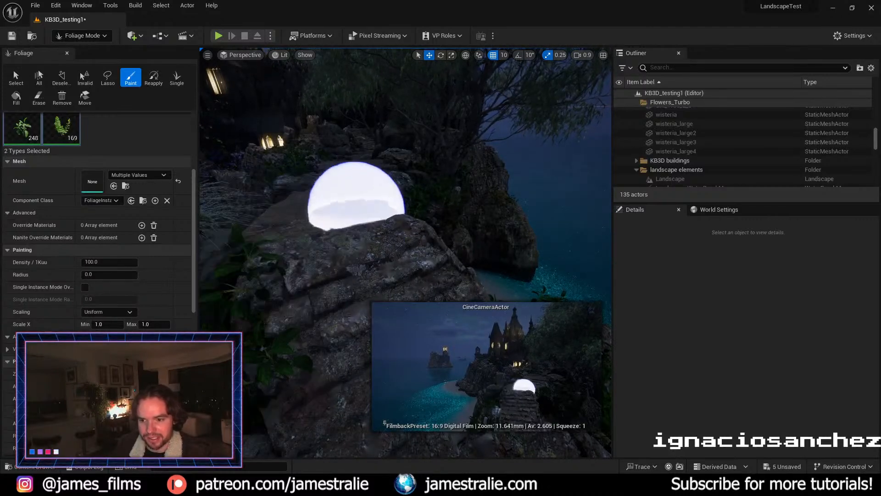
# Step: Paint plants across the seaward edge of the stair landing, and erase those covering the stone surface
pyautogui.moveTo(403, 214); pyautogui.dragTo(447, 180)
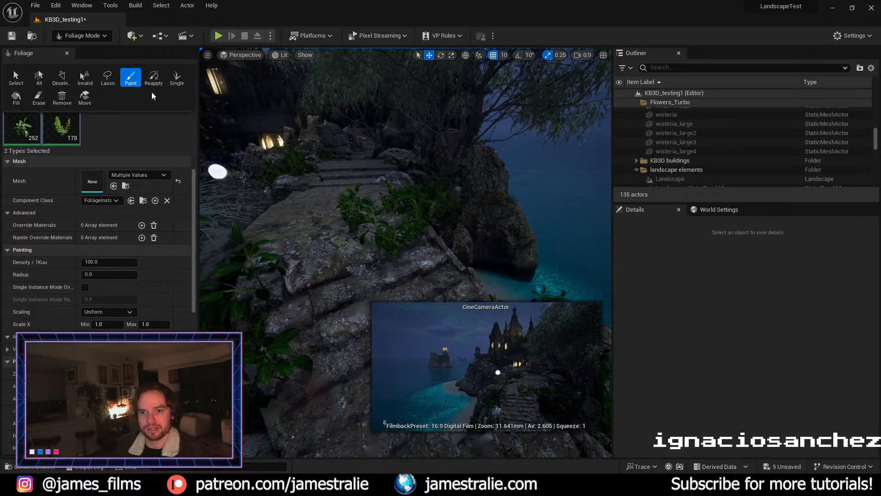
pyautogui.click(39, 97)
pyautogui.moveTo(335, 207)
pyautogui.mouseDown()
pyautogui.moveTo(368, 250)
pyautogui.moveTo(346, 209)
pyautogui.mouseUp()
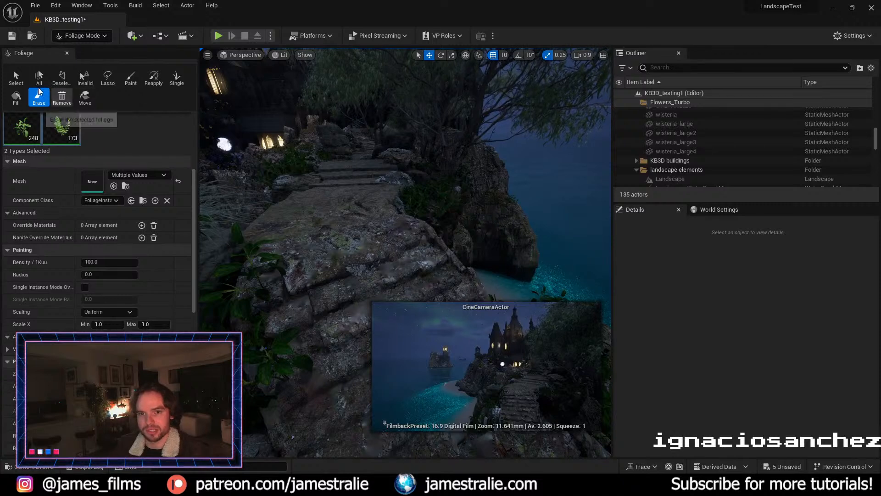
# Step: Resume painting and fill bare spots on the beach-side rocks next to the stairs with both plant types
pyautogui.click(128, 78)
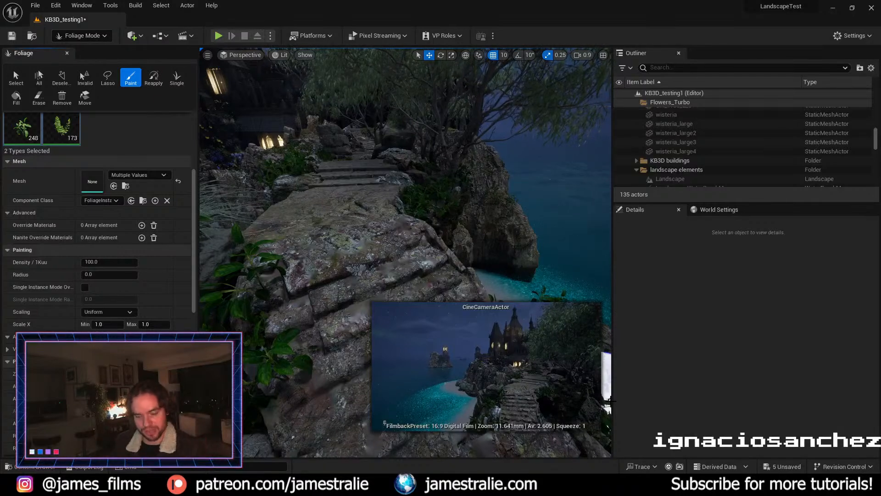
pyautogui.press('w')
pyautogui.moveTo(305, 302); pyautogui.dragTo(296, 294, button='right')
pyautogui.scroll(-3, 301, 320)
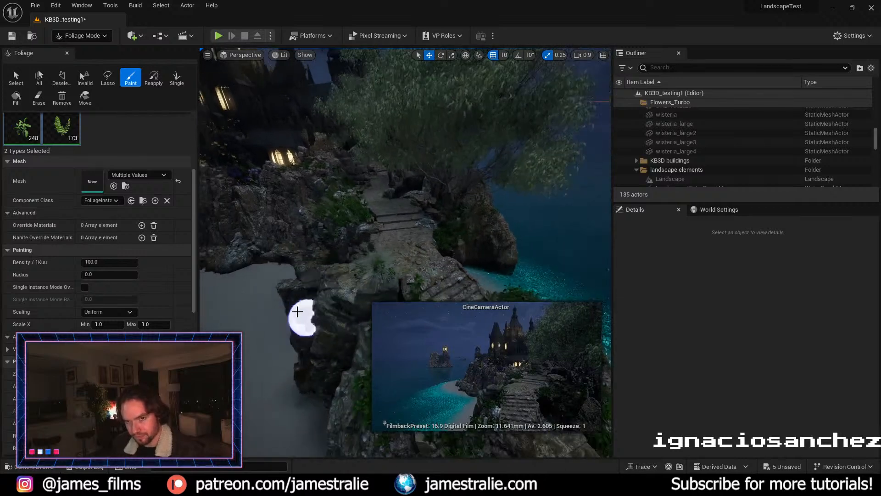
pyautogui.press('s')
pyautogui.moveTo(308, 307)
pyautogui.mouseDown(button='right')
pyautogui.moveTo(313, 300)
pyautogui.moveTo(311, 316)
pyautogui.mouseUp(button='right')
pyautogui.press('w')
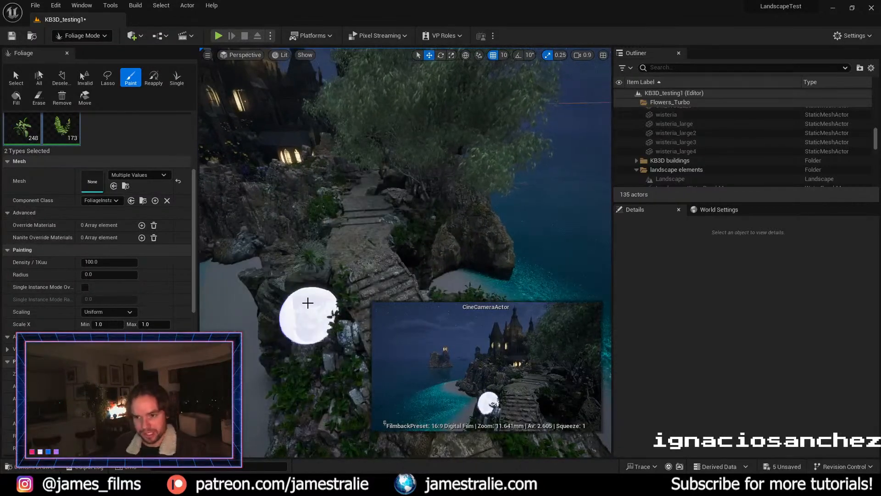
pyautogui.click(305, 304)
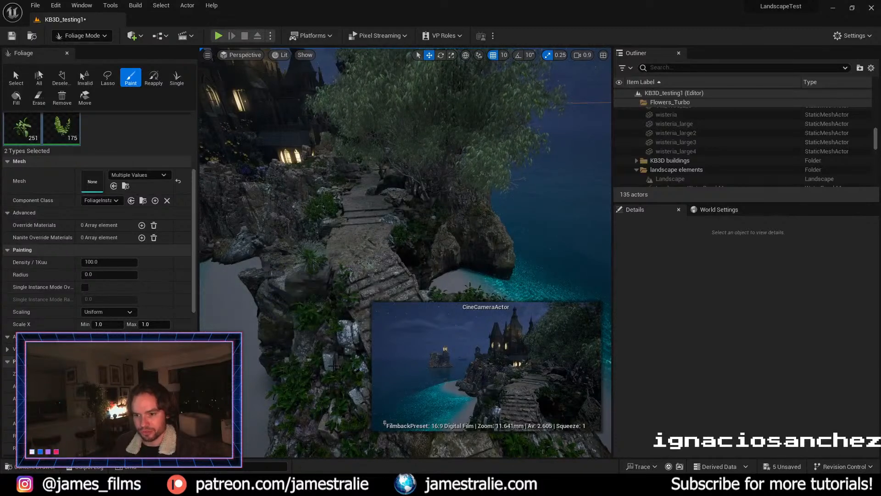
pyautogui.moveTo(324, 370); pyautogui.dragTo(307, 356, button='right')
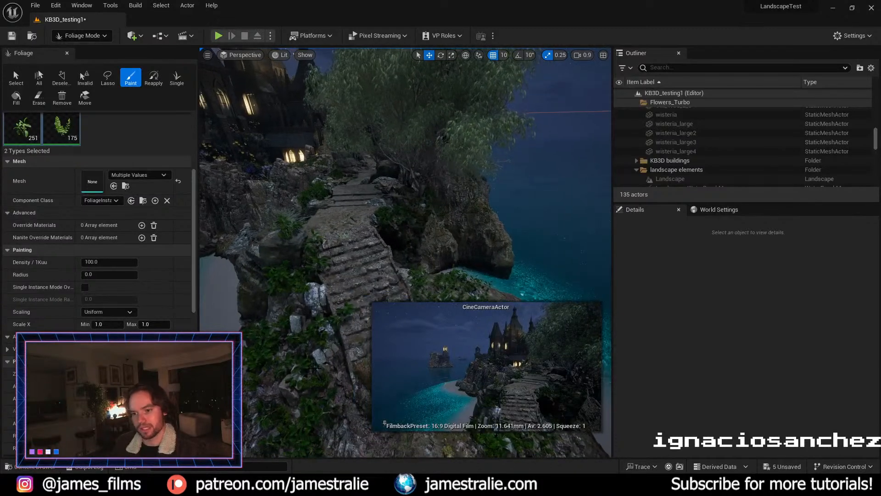
pyautogui.click(299, 321)
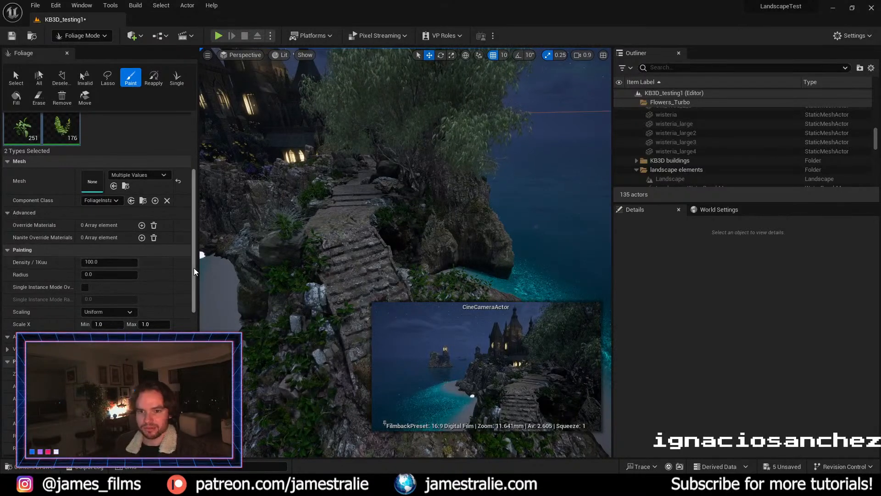
# Step: With the paint density at 0.86, scatter more plants on the rocks at the foot of the stairs
pyautogui.moveTo(193, 268); pyautogui.dragTo(201, 189)
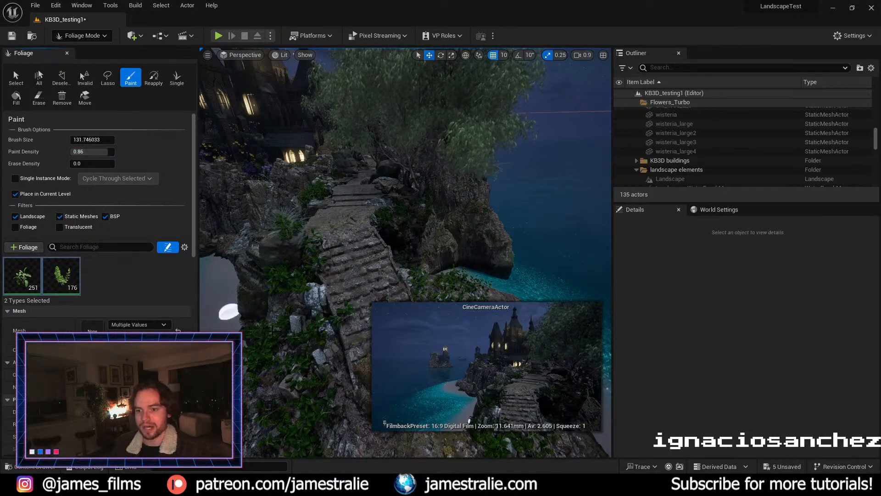
pyautogui.click(316, 426)
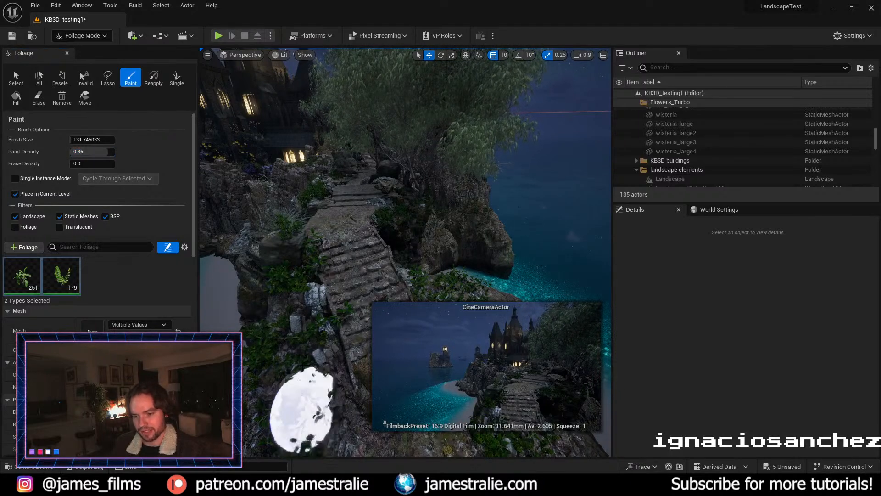
pyautogui.click(297, 352)
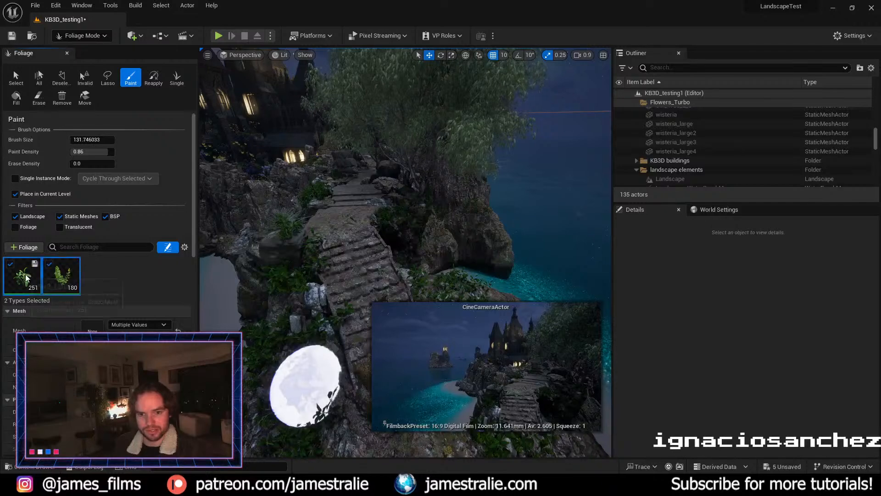
# Step: With only the Calotropis Procera type active, paint it over the rocks beside the stone stairs
pyautogui.click(61, 276)
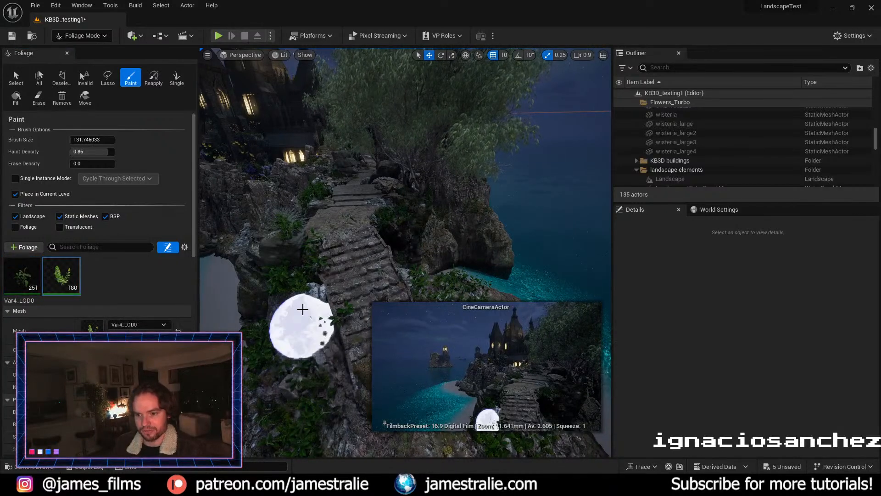
pyautogui.moveTo(281, 270)
pyautogui.mouseDown()
pyautogui.moveTo(275, 242)
pyautogui.moveTo(289, 334)
pyautogui.moveTo(311, 350)
pyautogui.moveTo(458, 291)
pyautogui.moveTo(403, 231)
pyautogui.moveTo(400, 194)
pyautogui.moveTo(381, 173)
pyautogui.moveTo(283, 252)
pyautogui.moveTo(281, 244)
pyautogui.moveTo(249, 262)
pyautogui.mouseUp()
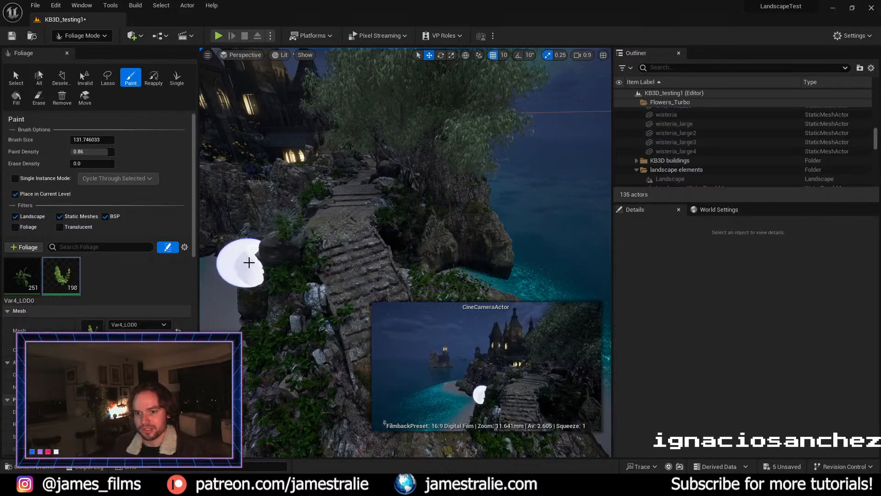
pyautogui.moveTo(395, 259); pyautogui.dragTo(396, 259, button='right')
pyautogui.press('a')
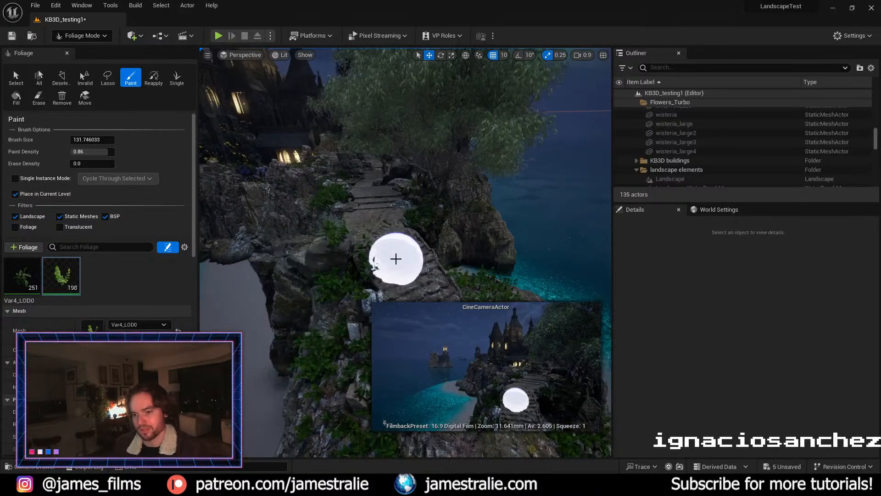
# Step: Try painting more Calotropis Procera on the rocks beside the stairs, and undo the last foliage stroke
pyautogui.scroll(3, 396, 259)
pyautogui.scroll(3, 392, 260)
pyautogui.press('a')
pyautogui.moveTo(332, 256); pyautogui.dragTo(336, 256, button='right')
pyautogui.moveTo(415, 240); pyautogui.dragTo(417, 240, button='right')
pyautogui.press('d')
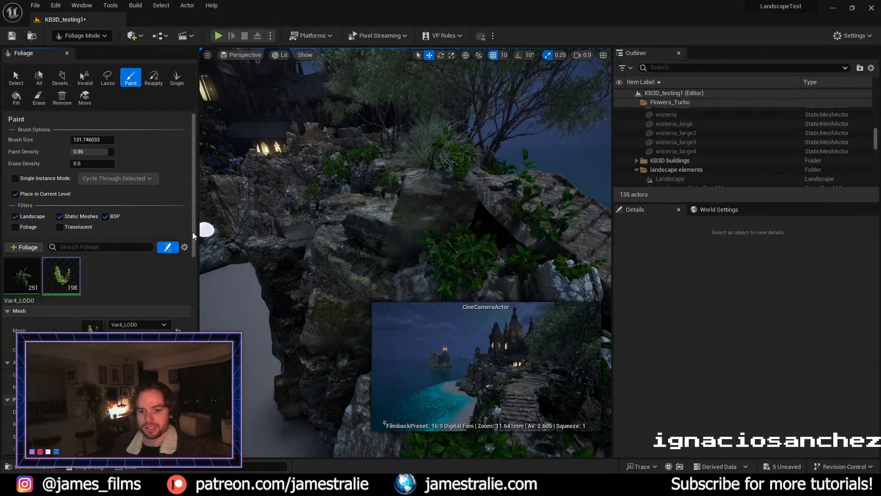
pyautogui.moveTo(194, 238); pyautogui.dragTo(198, 349)
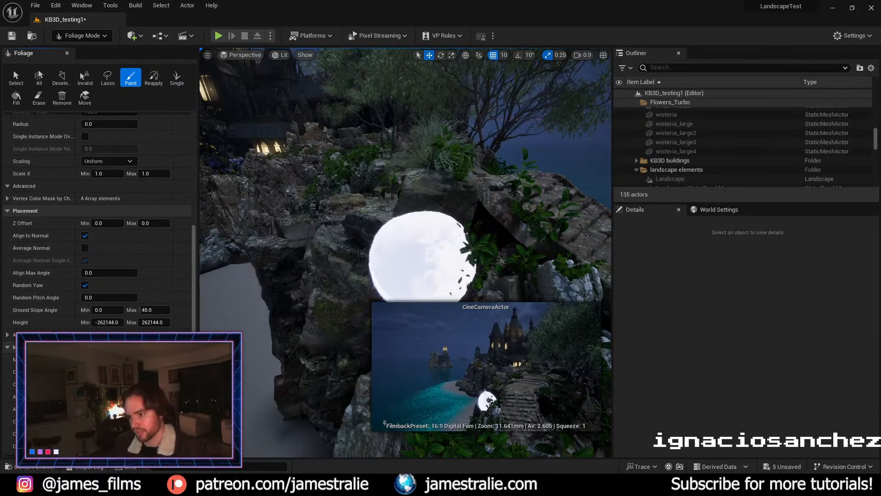
pyautogui.press('a')
pyautogui.moveTo(510, 253); pyautogui.dragTo(513, 251, button='right')
pyautogui.press('d')
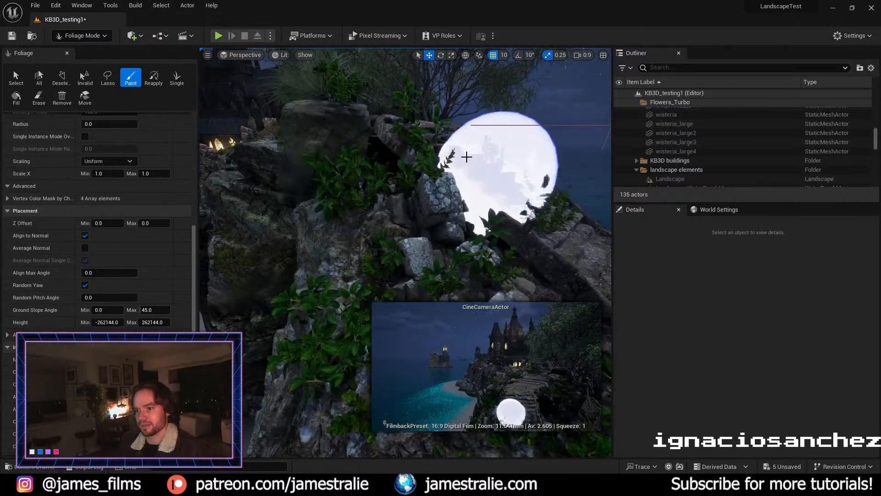
pyautogui.hotkey('ctrl', 'z')
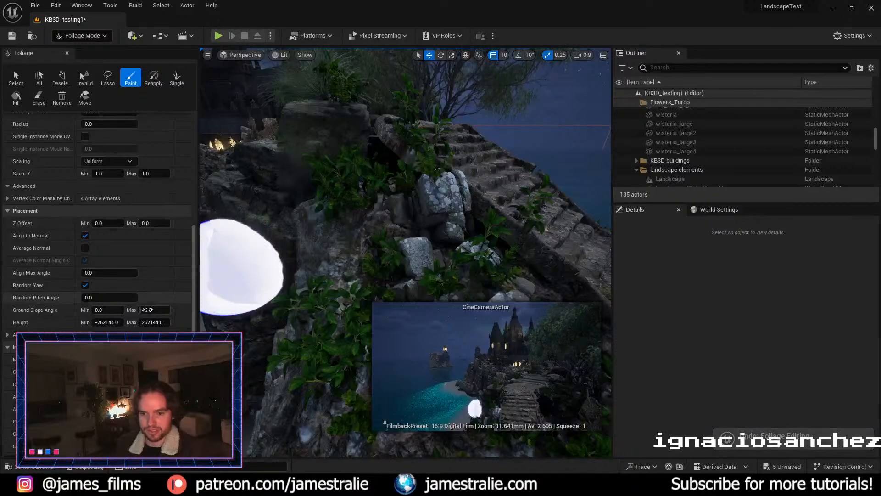
# Step: Raise the Calotropis Procera type's maximum ground slope angle to about 181.42, and undo the trial Z offset of -0.12
pyautogui.moveTo(154, 310); pyautogui.dragTo(193, 310)
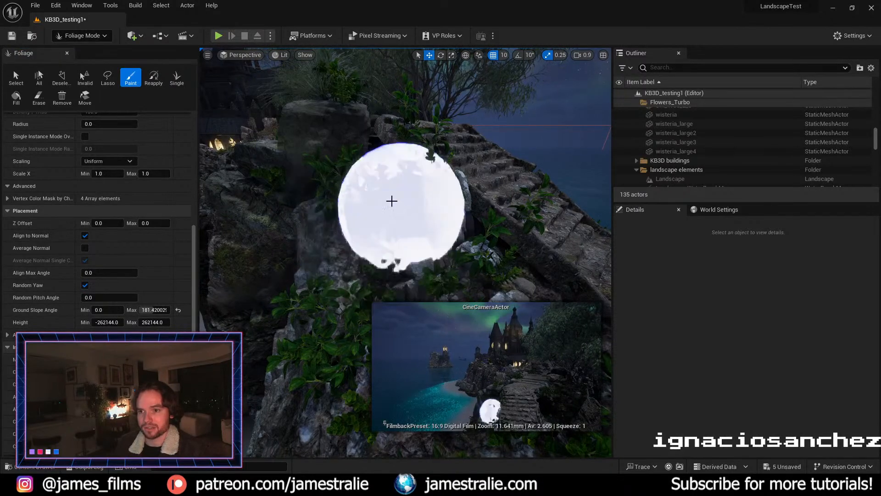
pyautogui.moveTo(360, 166); pyautogui.dragTo(367, 171, button='right')
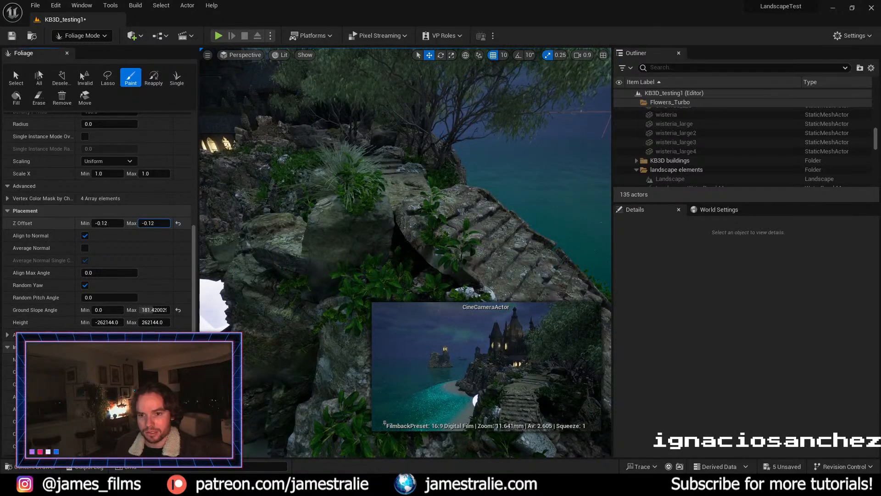
pyautogui.hotkey('ctrl', 'z')
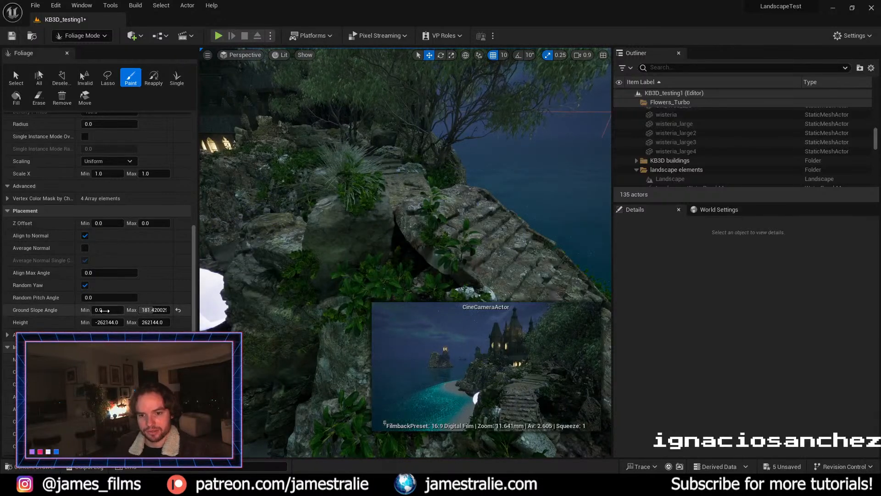
# Step: Raise the maximum ground slope angle to about 229.76 and paint Calotropis Procera over the steep rocks beside the path and stairs
pyautogui.moveTo(102, 309); pyautogui.dragTo(111, 310)
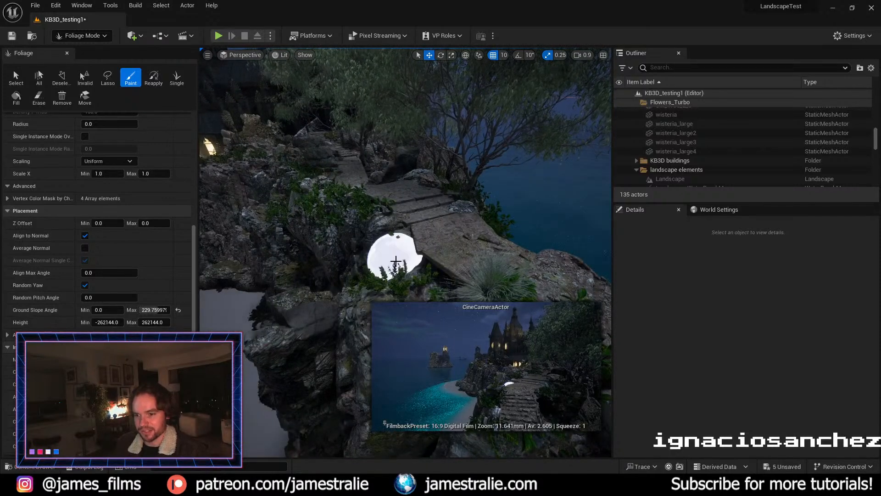
pyautogui.scroll(-3, 396, 263)
pyautogui.scroll(-2, 402, 266)
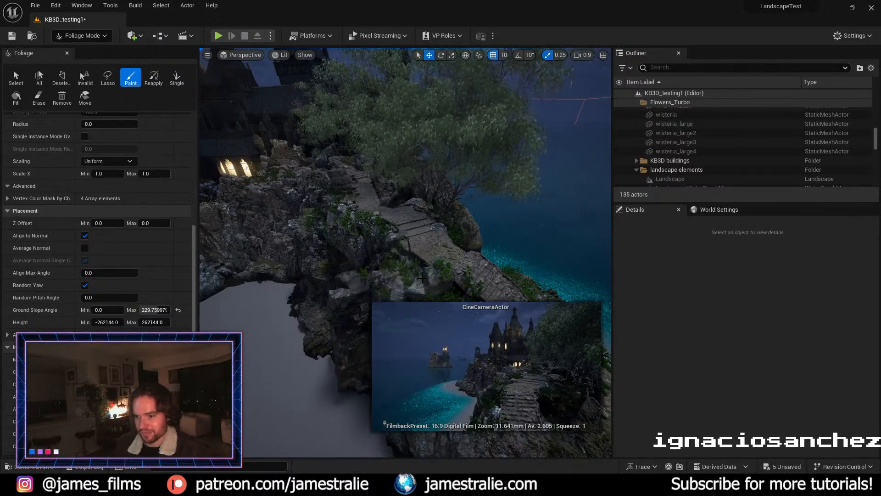
pyautogui.scroll(-2, 422, 272)
pyautogui.moveTo(417, 271); pyautogui.dragTo(386, 277, button='right')
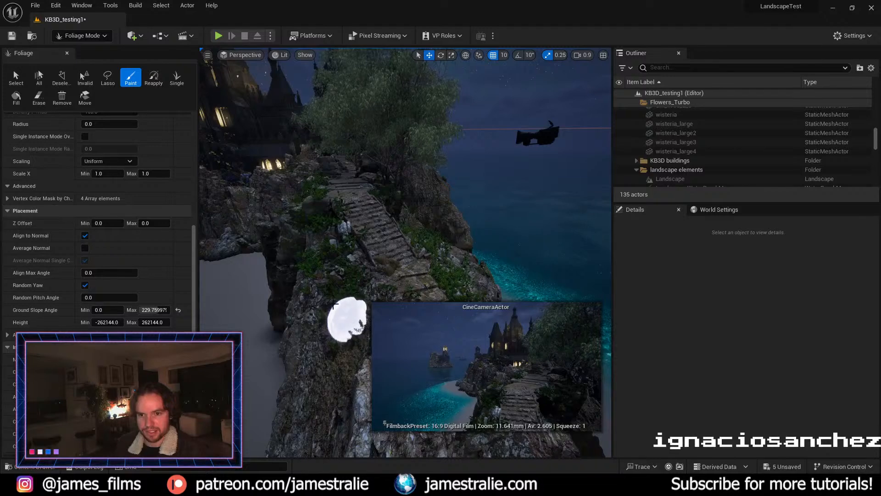
# Step: Enlarge the foliage brush to about 454.79 and set the Calotropis Procera type's maximum ground slope angle to 180
pyautogui.moveTo(194, 272); pyautogui.dragTo(188, 134)
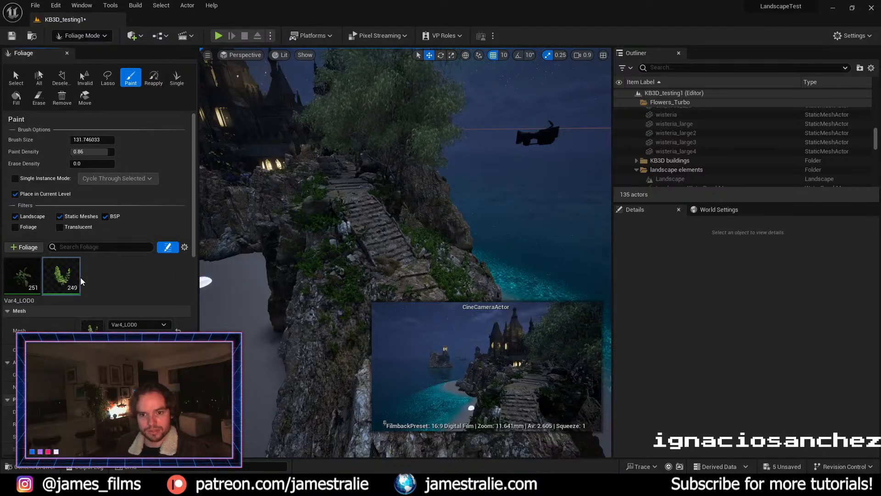
pyautogui.click(74, 264)
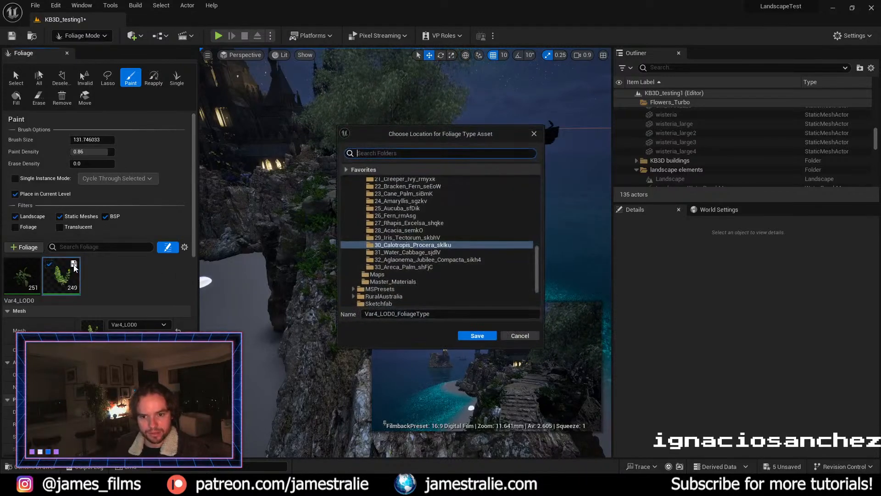
pyautogui.click(533, 337)
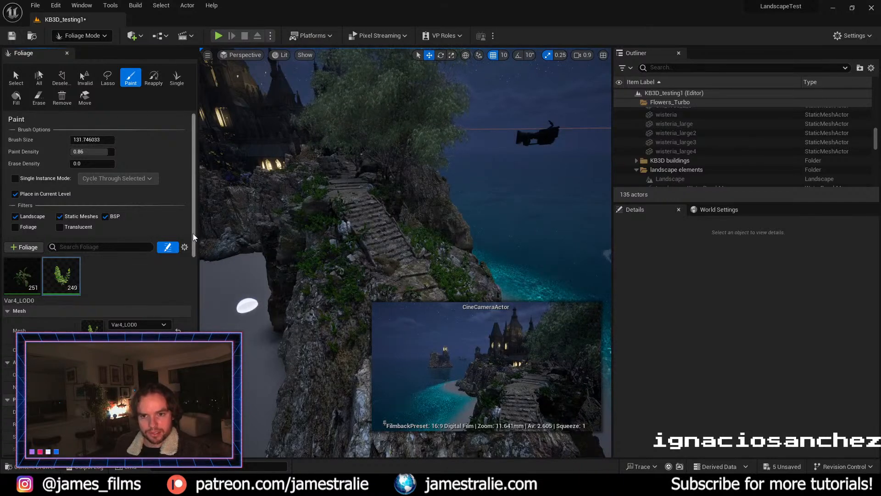
pyautogui.moveTo(89, 139); pyautogui.dragTo(105, 157)
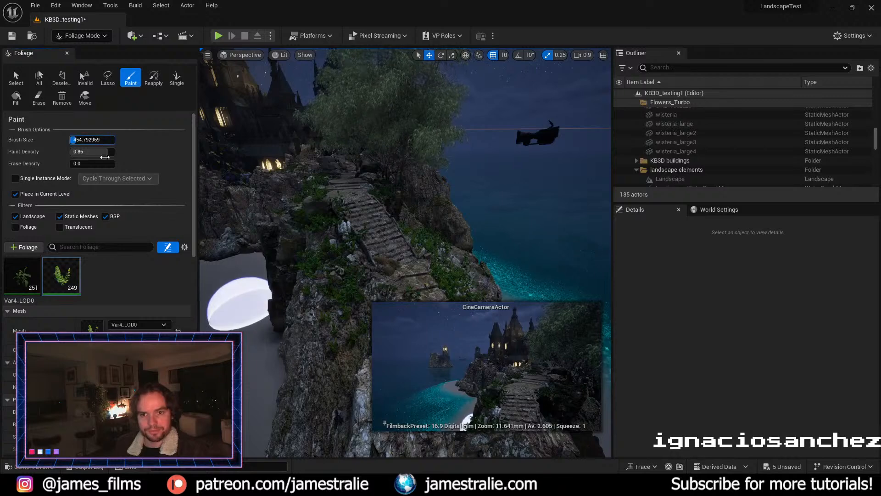
pyautogui.moveTo(192, 192); pyautogui.dragTo(196, 309)
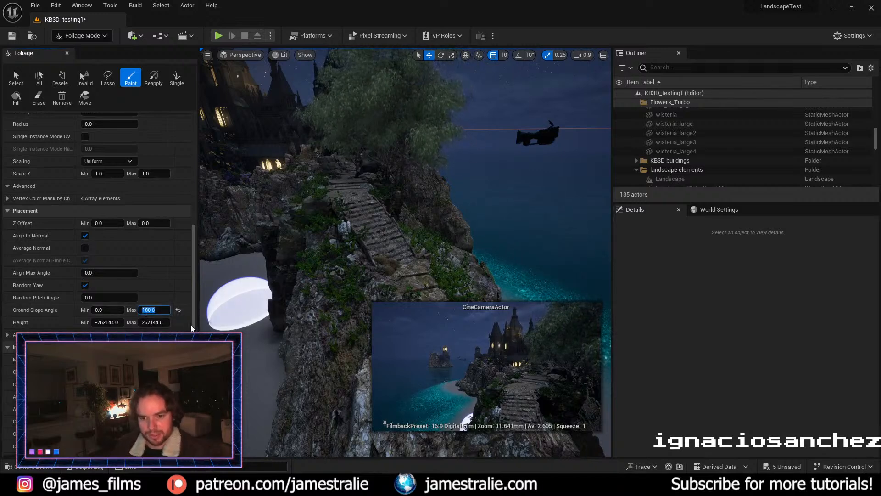
pyautogui.moveTo(193, 334); pyautogui.dragTo(194, 412)
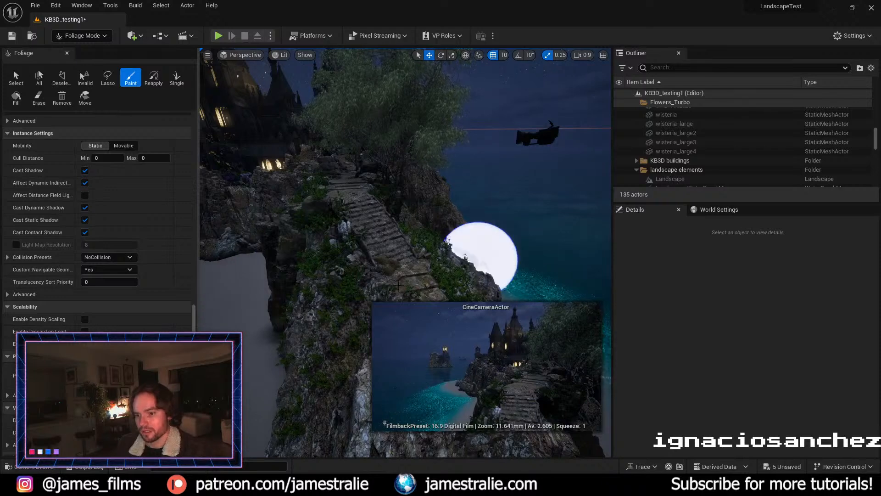
# Step: Shrink the foliage brush to suit the rocks and paint Calotropis Procera on the cliff side below the stairs
pyautogui.moveTo(363, 281); pyautogui.dragTo(318, 262, button='right')
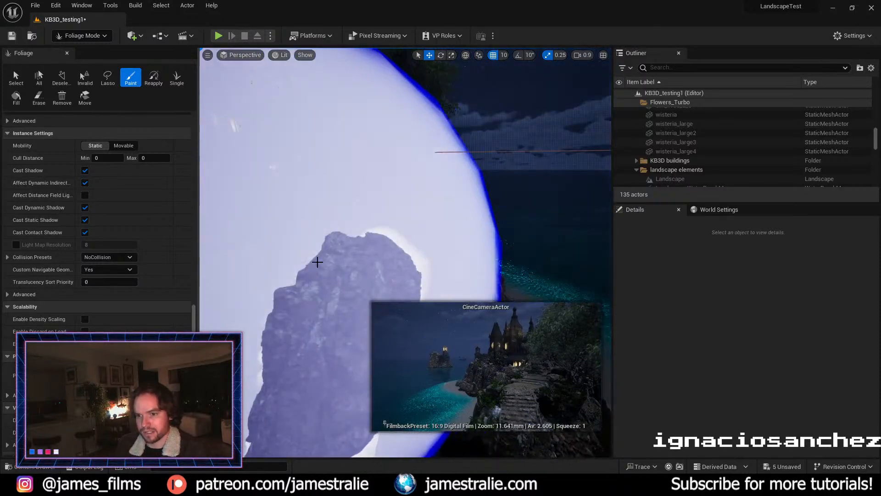
pyautogui.scroll(-5, 317, 262)
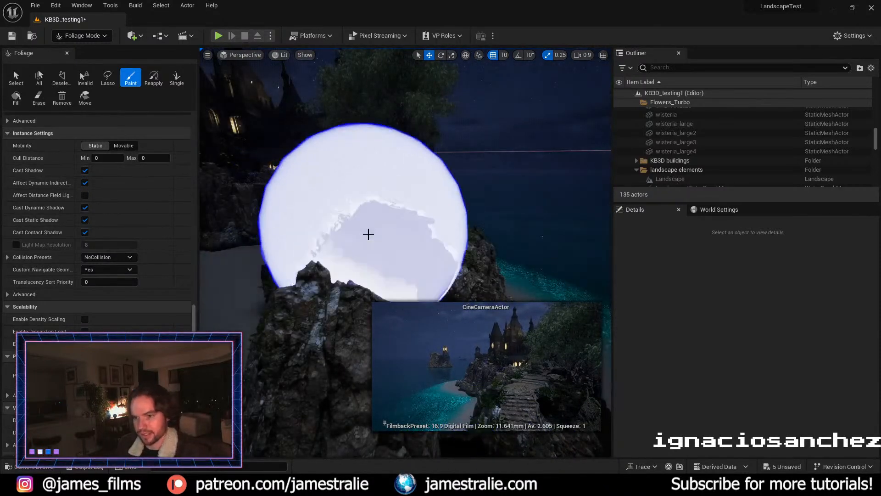
pyautogui.press('[')
pyautogui.press('[')
pyautogui.press('[')
pyautogui.press('[')
pyautogui.press('[')
pyautogui.press('[')
pyautogui.press('[')
pyautogui.press('[')
pyautogui.press('[')
pyautogui.press('[')
pyautogui.press('[')
pyautogui.press('[')
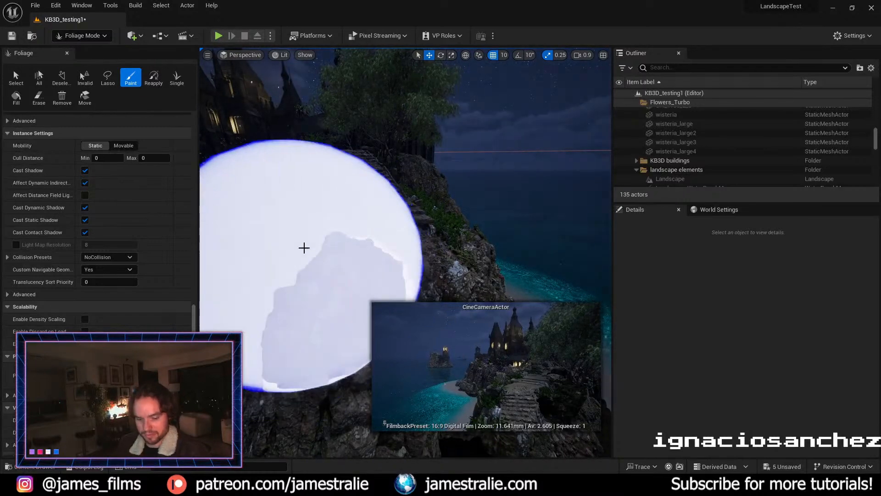
pyautogui.moveTo(305, 250); pyautogui.dragTo(308, 255, button='right')
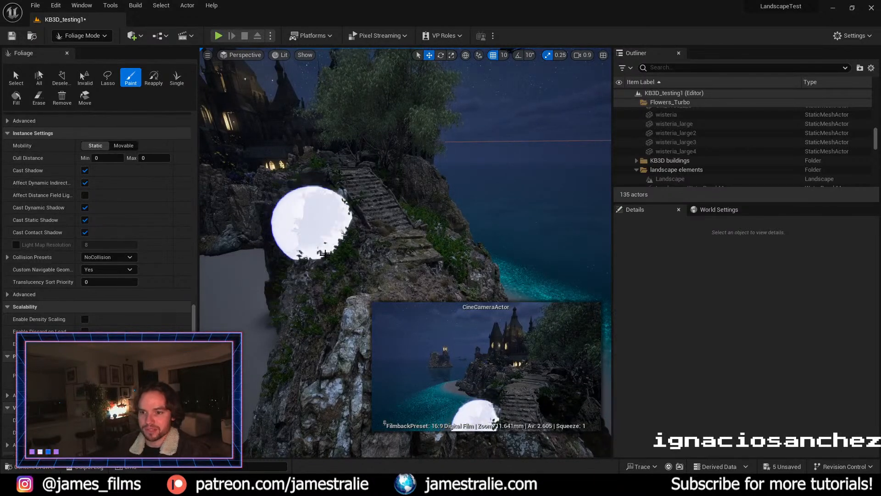
# Step: Fill in the rocks along both sides of the stone stairs with more Calotropis Procera
pyautogui.moveTo(458, 238); pyautogui.dragTo(383, 238, button='right')
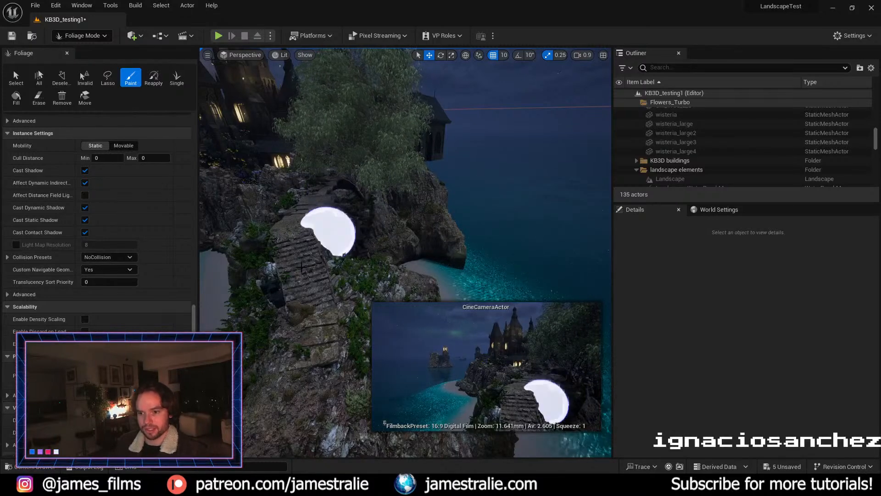
pyautogui.press('w')
pyautogui.moveTo(307, 253); pyautogui.dragTo(323, 266, button='right')
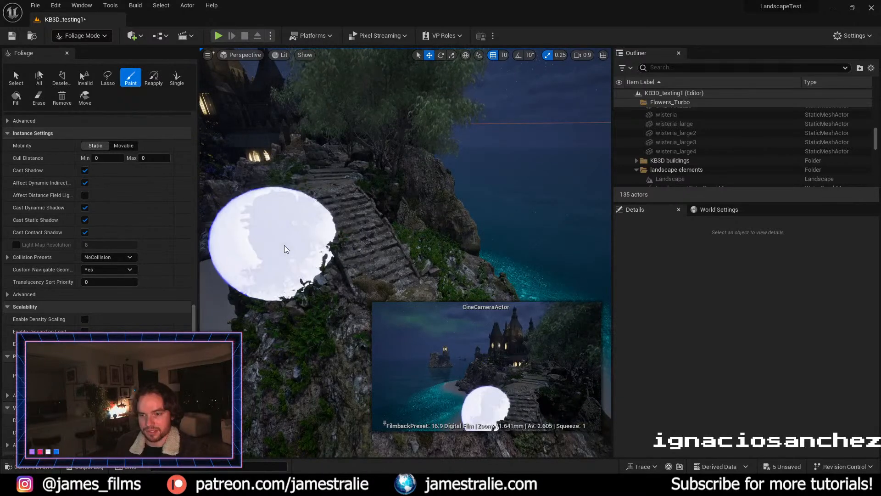
pyautogui.click(42, 469)
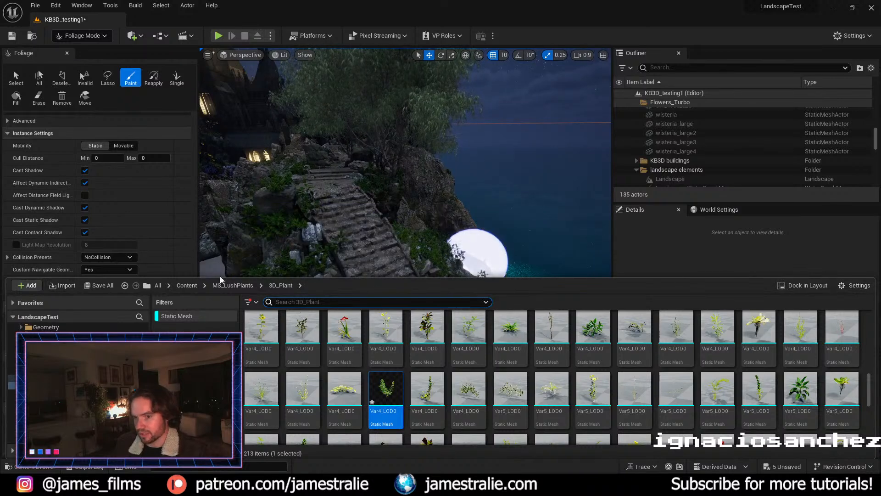
pyautogui.click(450, 233)
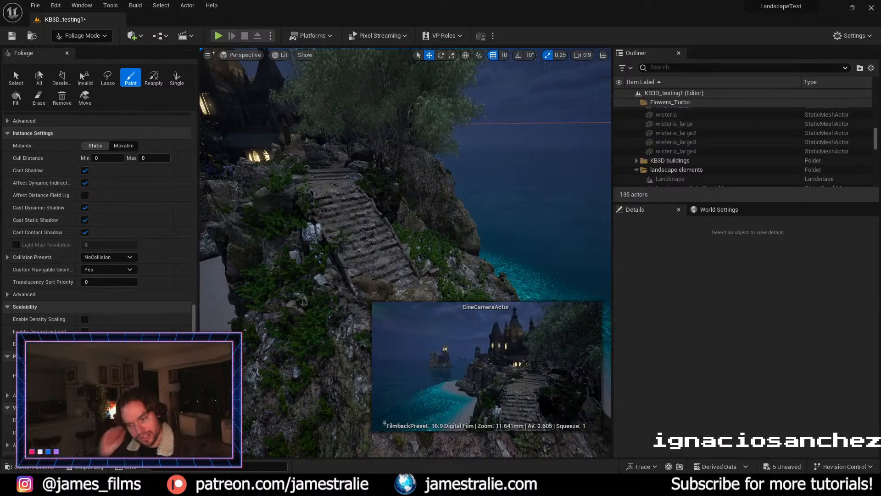
pyautogui.scroll(-3, 357, 268)
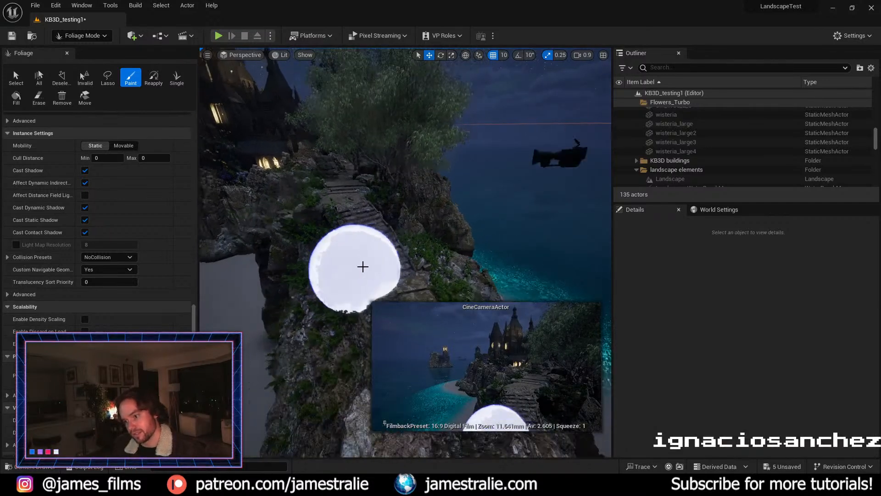
pyautogui.moveTo(361, 267); pyautogui.dragTo(351, 263, button='right')
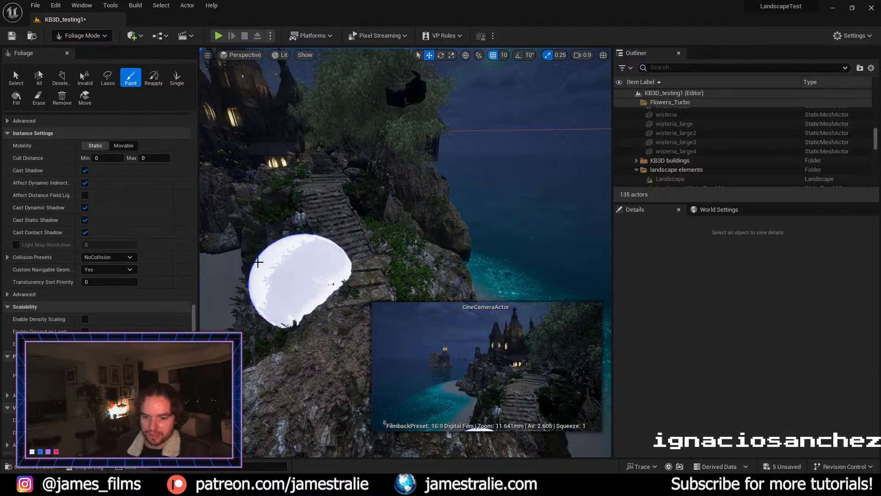
# Step: Find the Var8_LOD0 mesh of 15_Flowering_Plant among the 3D_Plant static meshes and enable Nanite on it
pyautogui.click(48, 468)
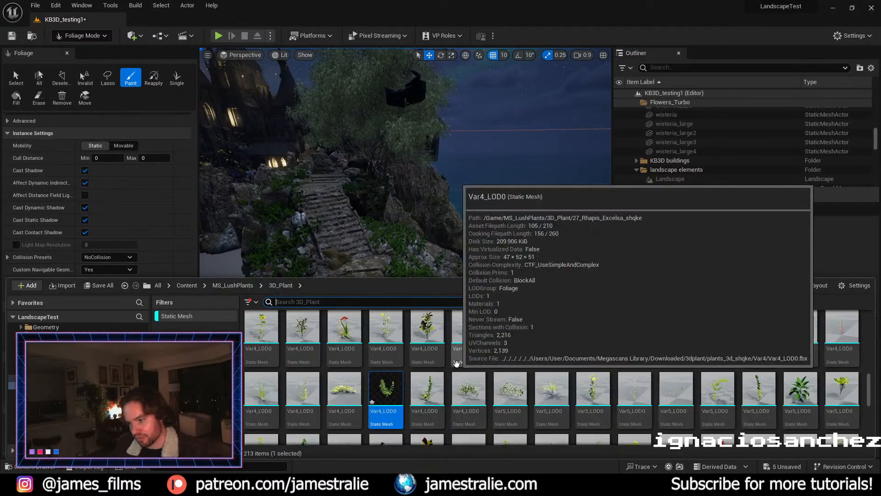
pyautogui.scroll(-2, 525, 387)
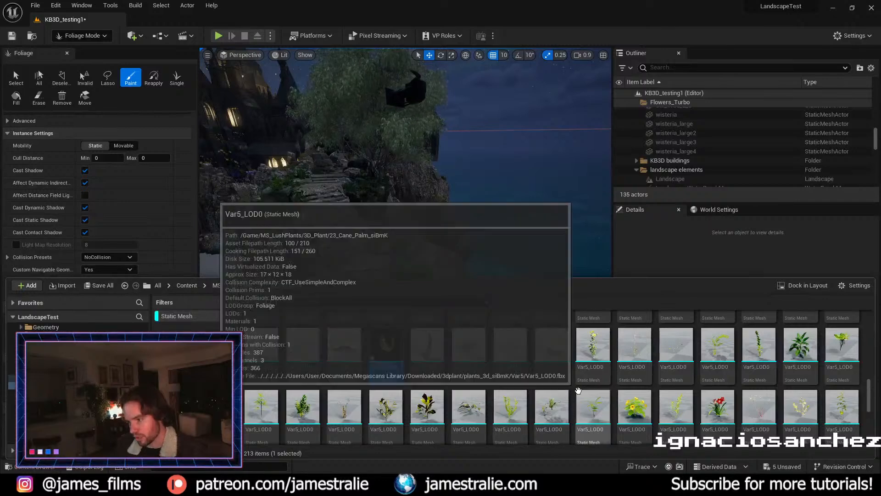
pyautogui.scroll(-1, 580, 396)
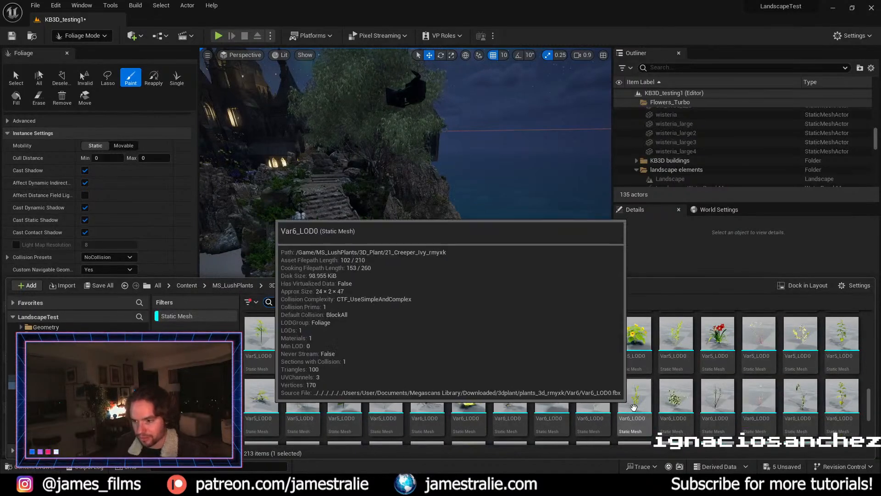
pyautogui.scroll(-2, 638, 404)
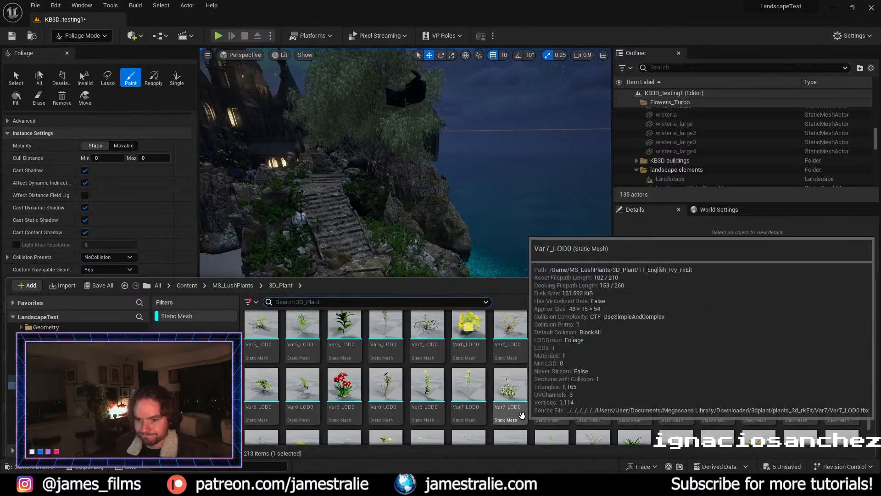
pyautogui.scroll(-1, 602, 411)
pyautogui.scroll(-1, 604, 407)
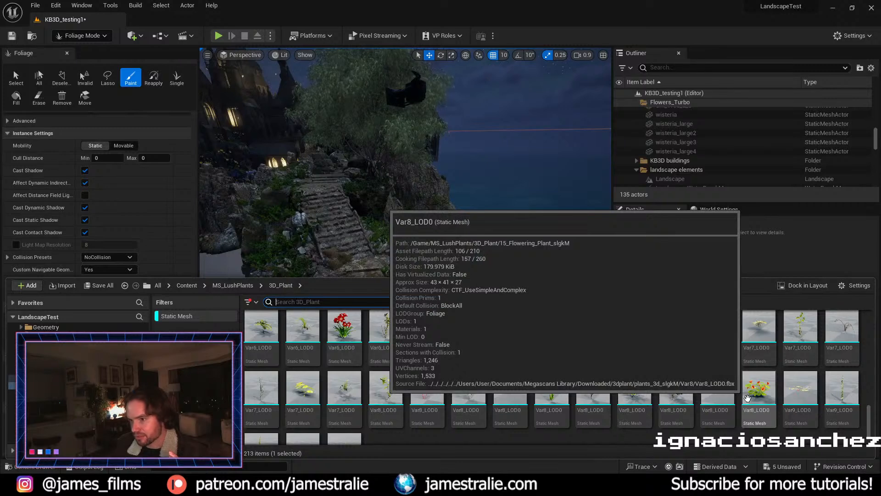
pyautogui.rightClick(747, 398)
pyautogui.moveTo(813, 139)
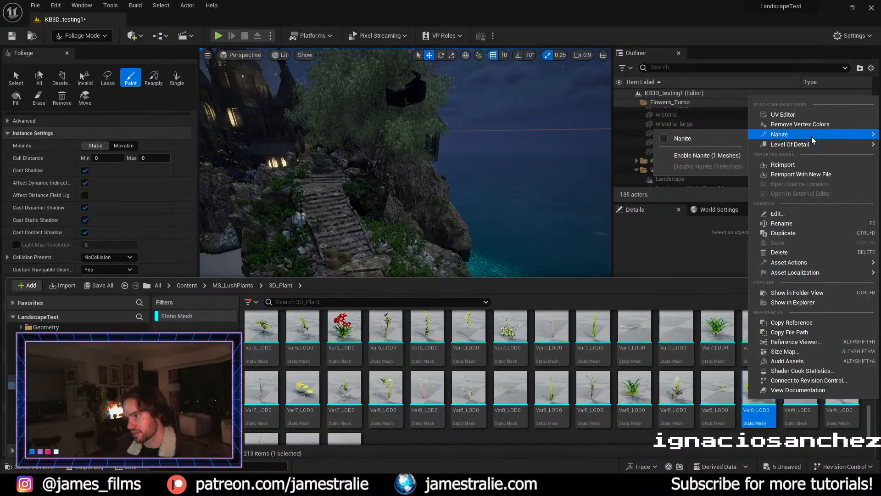
pyautogui.click(696, 137)
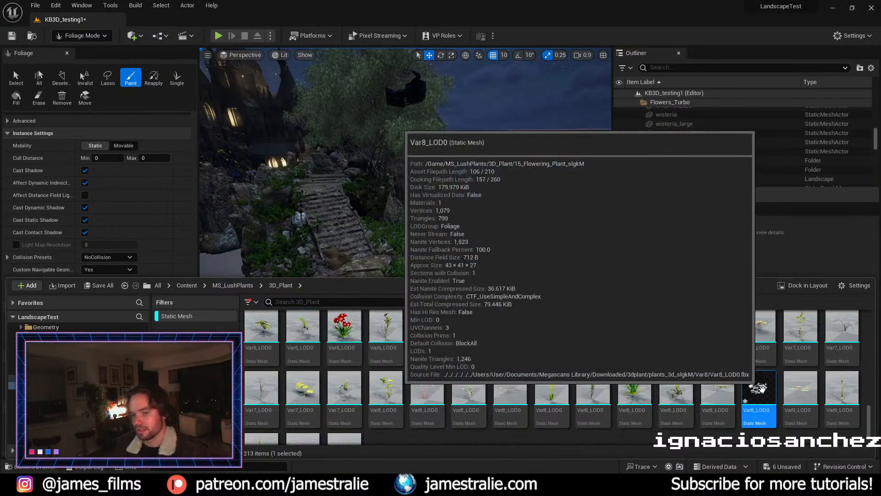
# Step: Deactivate the current foliage type and add the flowering plant mesh Var8_LOD0 as a new foliage type
pyautogui.click(16, 77)
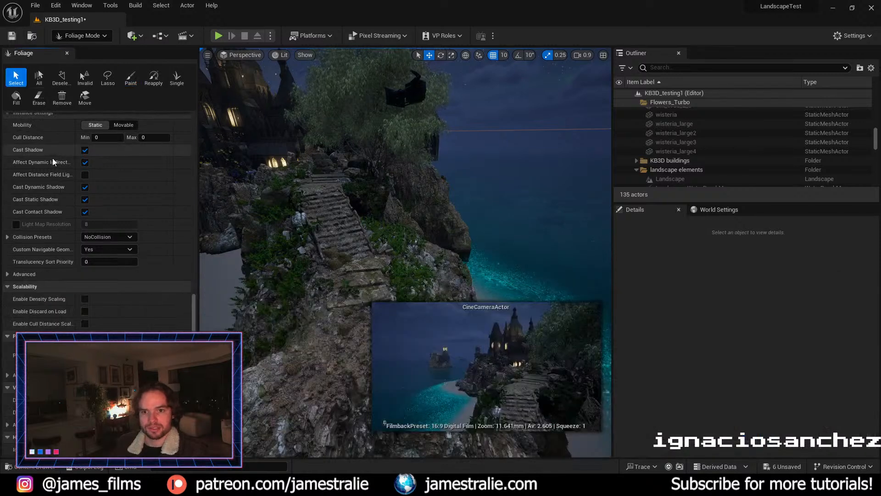
pyautogui.scroll(10, 50, 165)
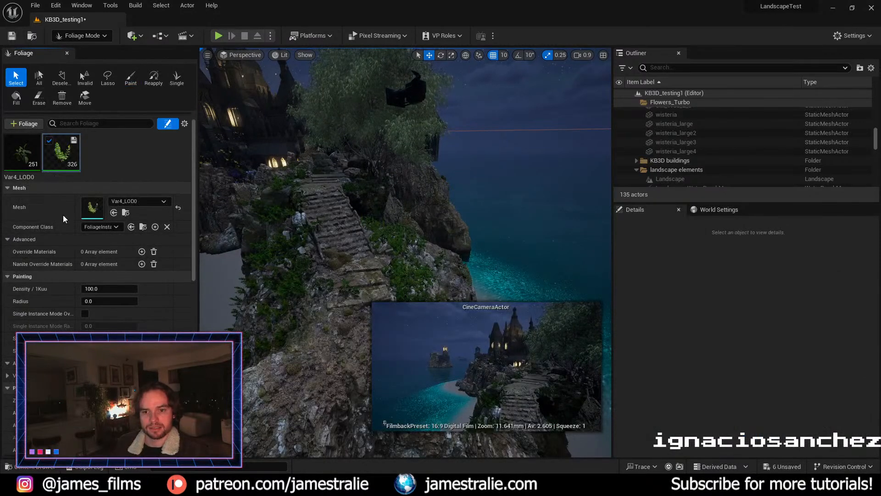
pyautogui.scroll(1, 100, 174)
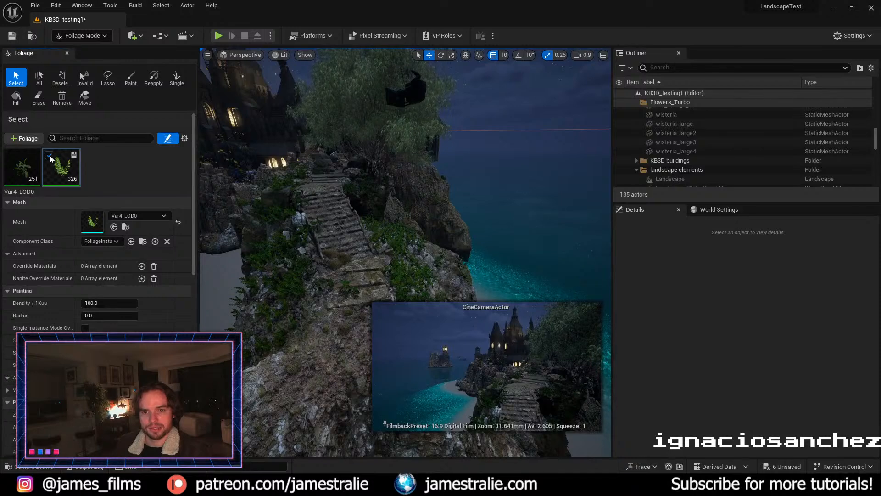
pyautogui.click(101, 167)
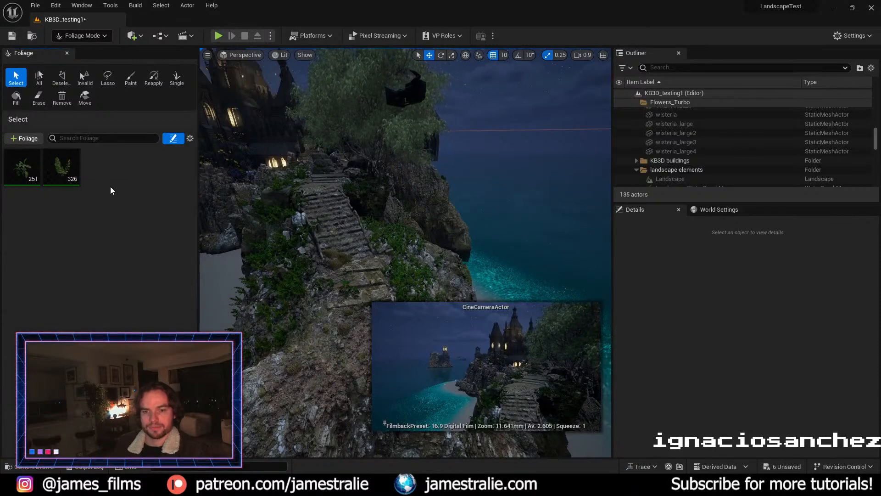
pyautogui.click(56, 467)
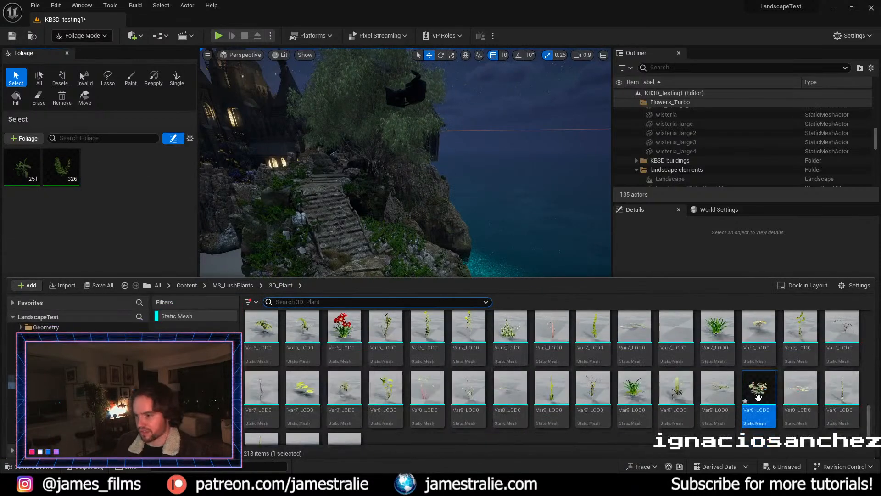
pyautogui.moveTo(758, 397); pyautogui.dragTo(109, 193)
pyautogui.click(131, 223)
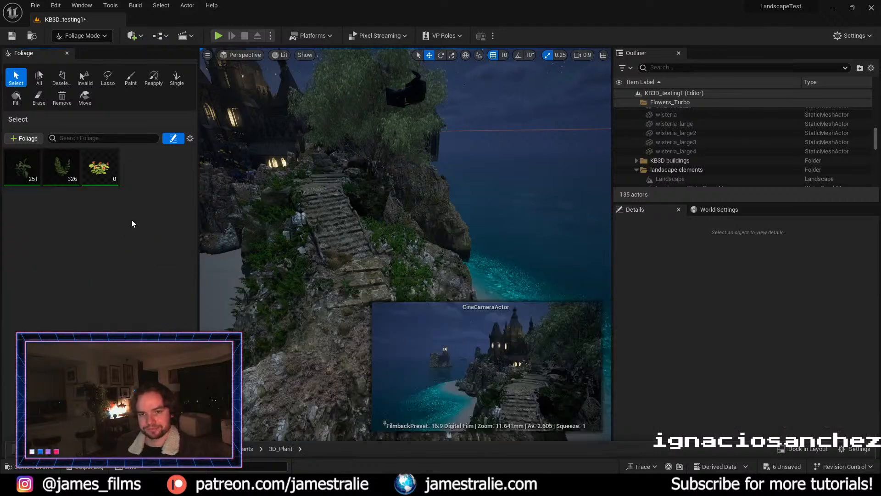
# Step: Activate the flowering plant foliage type for painting and set its maximum ground slope angle to about 98.85
pyautogui.click(100, 177)
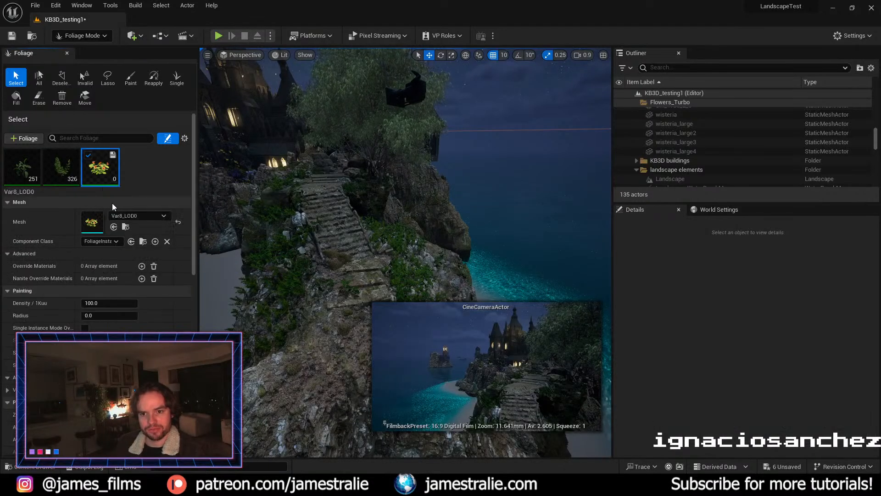
pyautogui.scroll(-1, 193, 246)
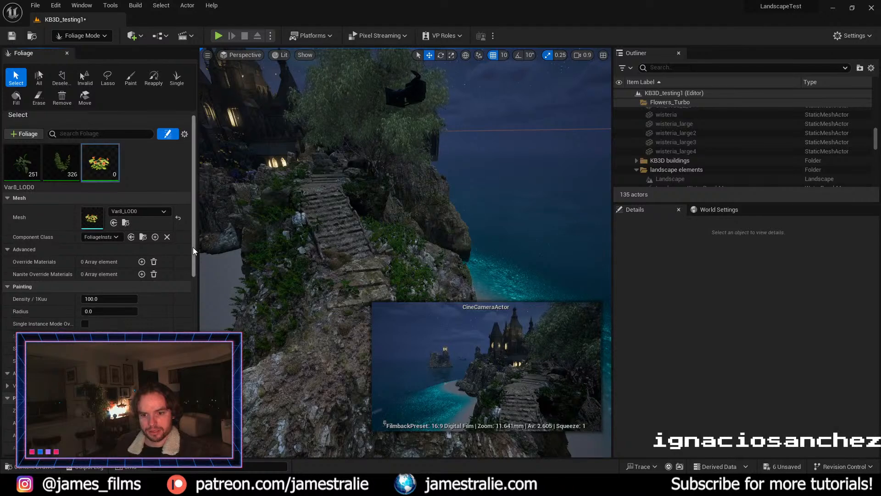
pyautogui.click(132, 78)
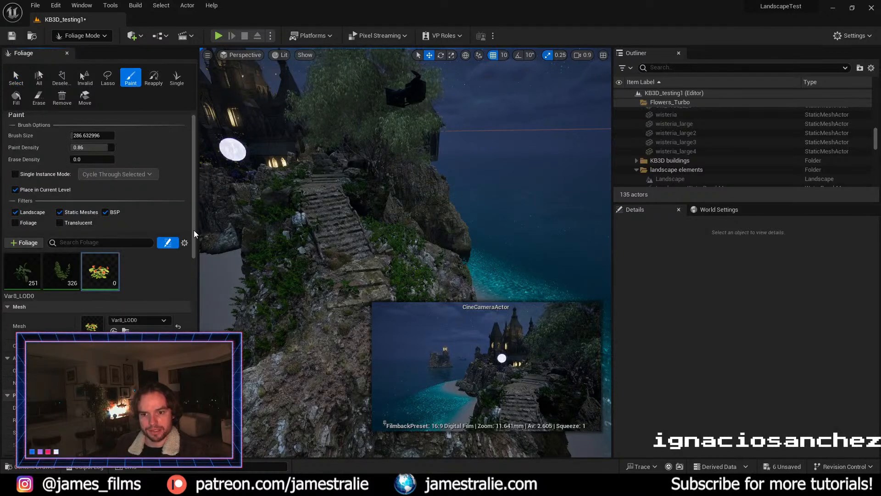
pyautogui.scroll(-3, 193, 230)
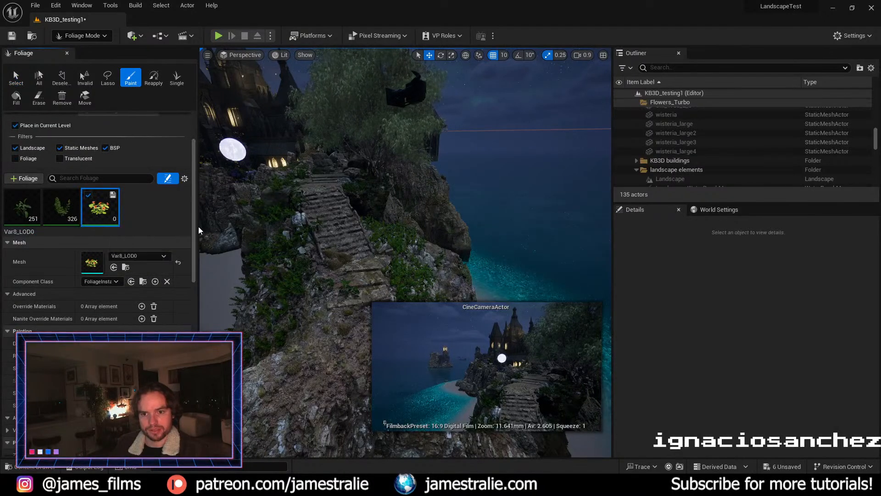
pyautogui.moveTo(195, 241)
pyautogui.mouseDown()
pyautogui.moveTo(199, 308)
pyautogui.moveTo(178, 320)
pyautogui.mouseUp()
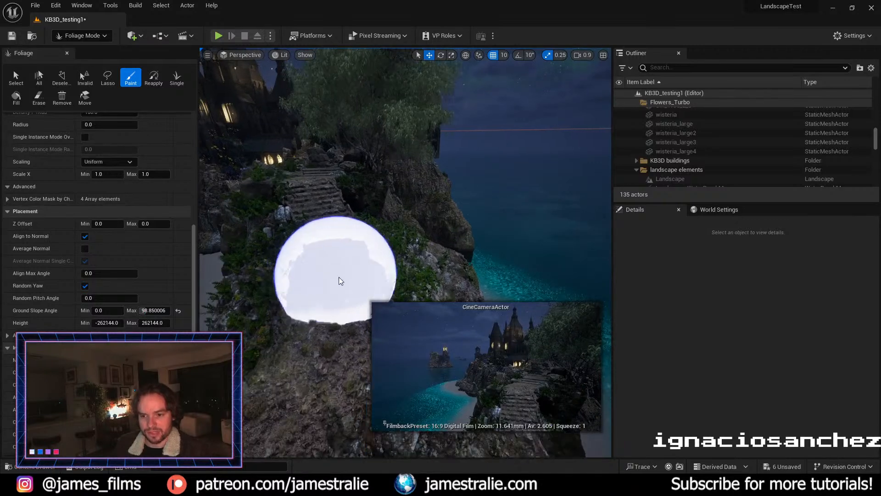
# Step: Keep the flowering plant's scaling Uniform and set its maximum X scale to about 2.465
pyautogui.scroll(3, 302, 264)
pyautogui.moveTo(301, 264); pyautogui.dragTo(302, 264, button='right')
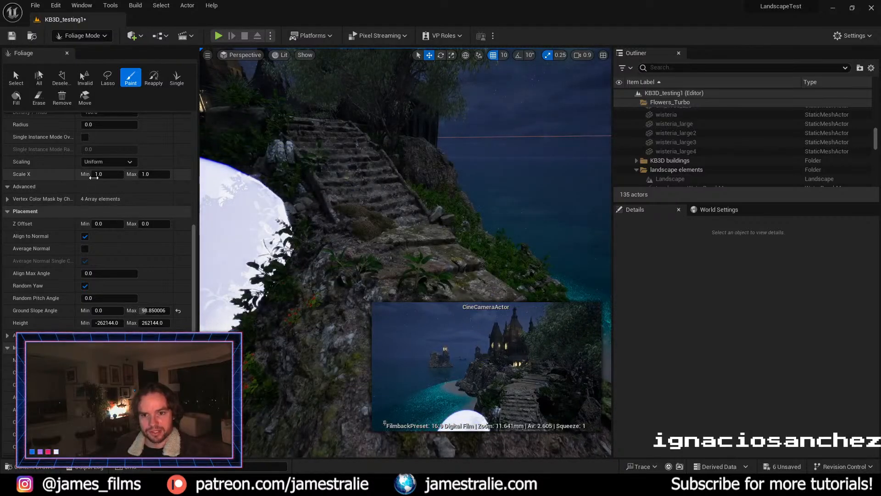
pyautogui.click(126, 162)
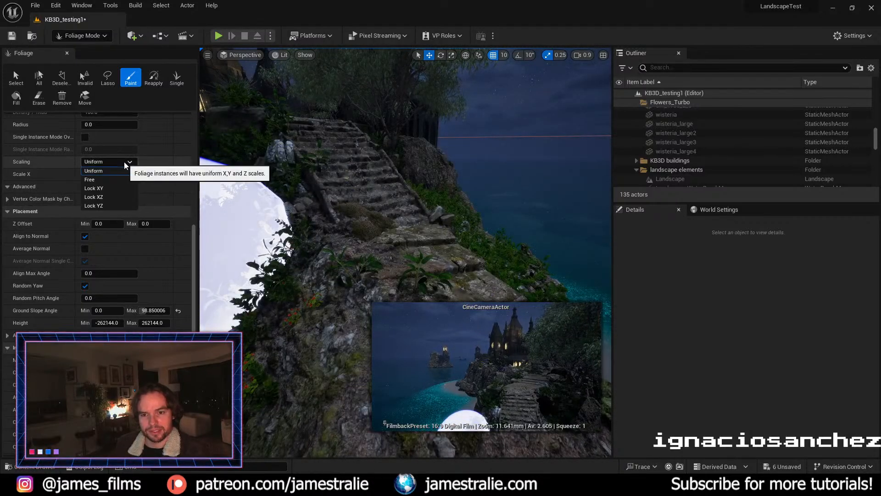
pyautogui.click(128, 163)
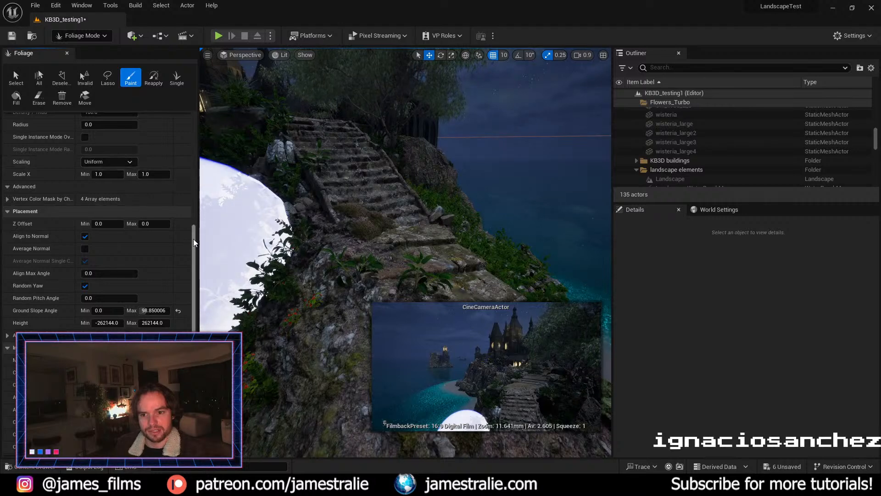
pyautogui.moveTo(193, 238); pyautogui.dragTo(194, 224)
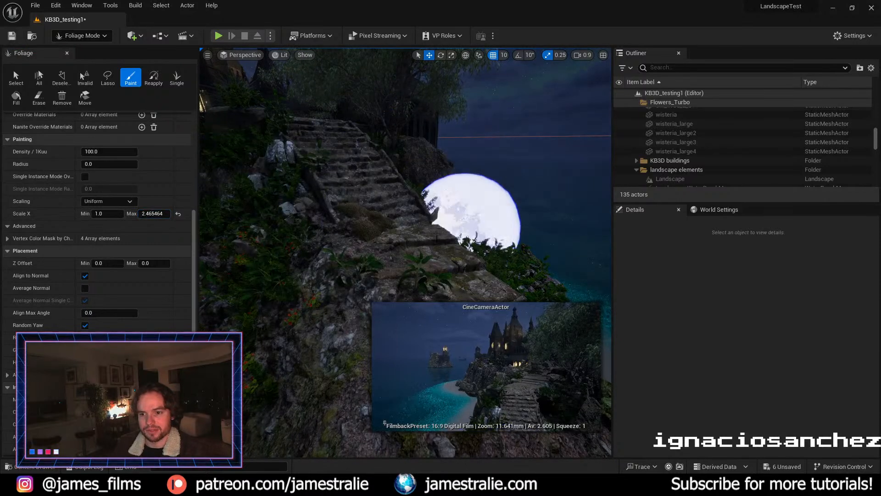
# Step: Shrink the foliage brush and paint flowering plants over the rocks beside the lower stone stairs
pyautogui.moveTo(368, 272); pyautogui.dragTo(366, 265, button='right')
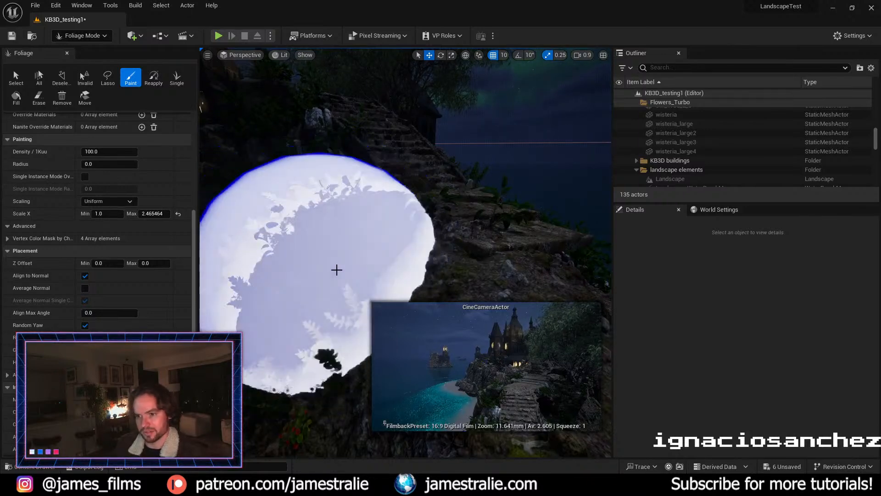
pyautogui.press('[')
pyautogui.press('[')
pyautogui.press('[')
pyautogui.press('[')
pyautogui.press('[')
pyautogui.press('[')
pyautogui.press('[')
pyautogui.press('[')
pyautogui.press('[')
pyautogui.press('[')
pyautogui.press('[')
pyautogui.press('[')
pyautogui.press('[')
pyautogui.press('[')
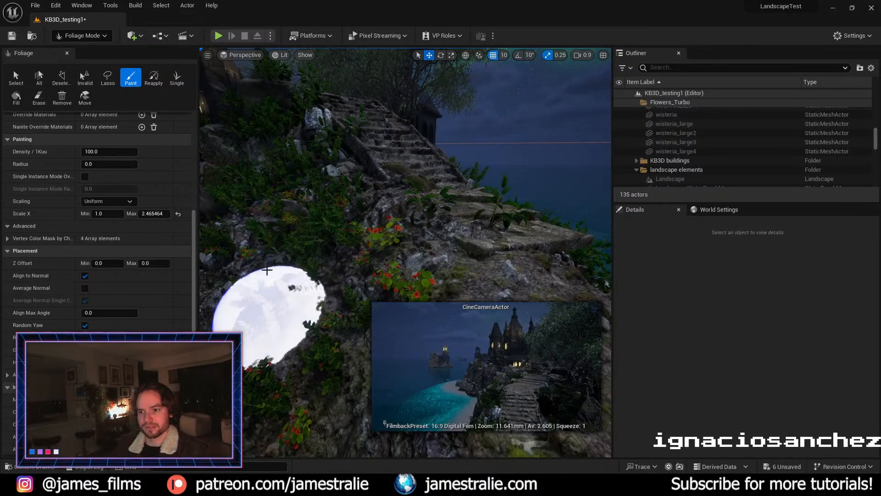
pyautogui.click(265, 314)
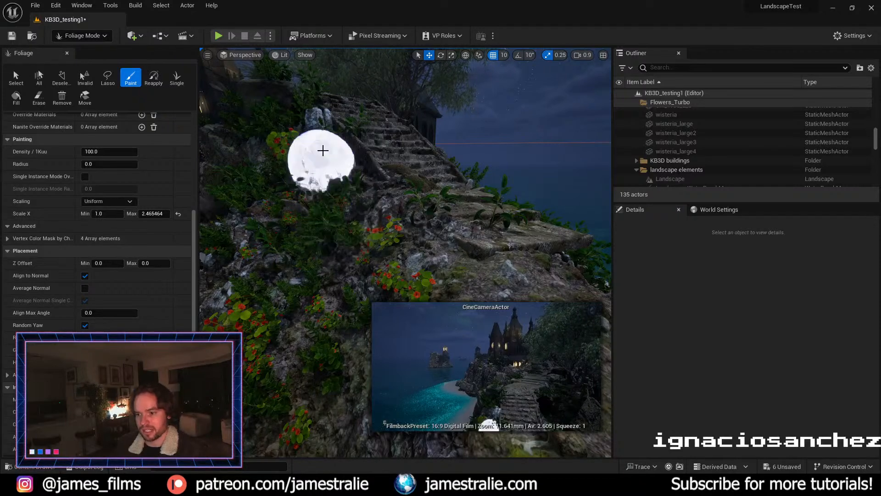
# Step: Paint flowering plants among the rocks and bushes along the upper part of the stone stairs
pyautogui.press('w')
pyautogui.moveTo(311, 230)
pyautogui.mouseDown(button='right')
pyautogui.moveTo(313, 247)
pyautogui.moveTo(305, 224)
pyautogui.mouseUp(button='right')
pyautogui.press('d')
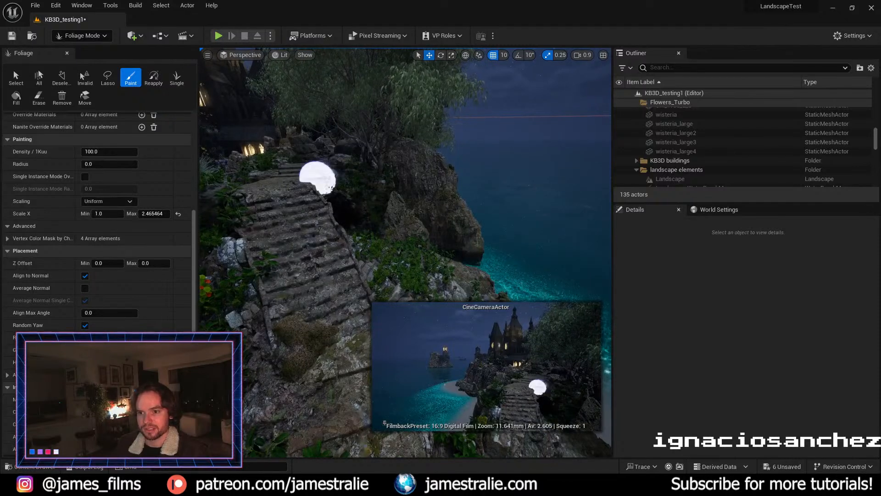
pyautogui.moveTo(322, 177); pyautogui.dragTo(327, 177, button='right')
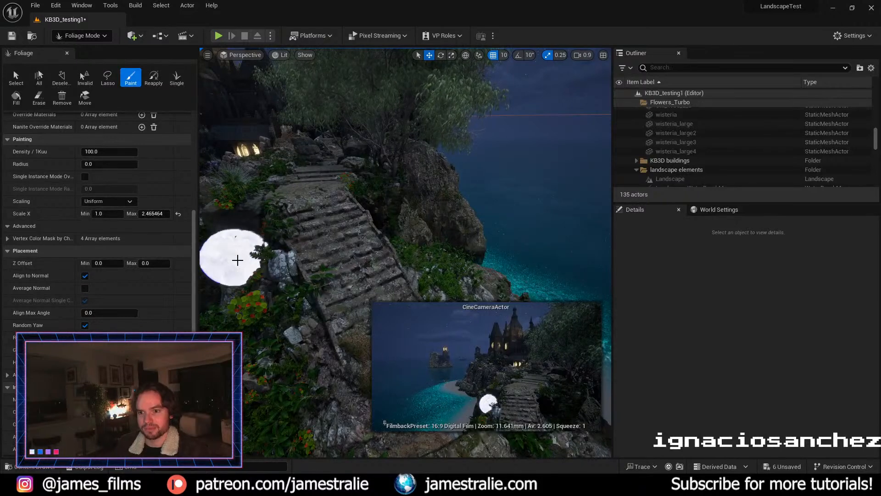
pyautogui.moveTo(285, 196); pyautogui.dragTo(294, 196, button='right')
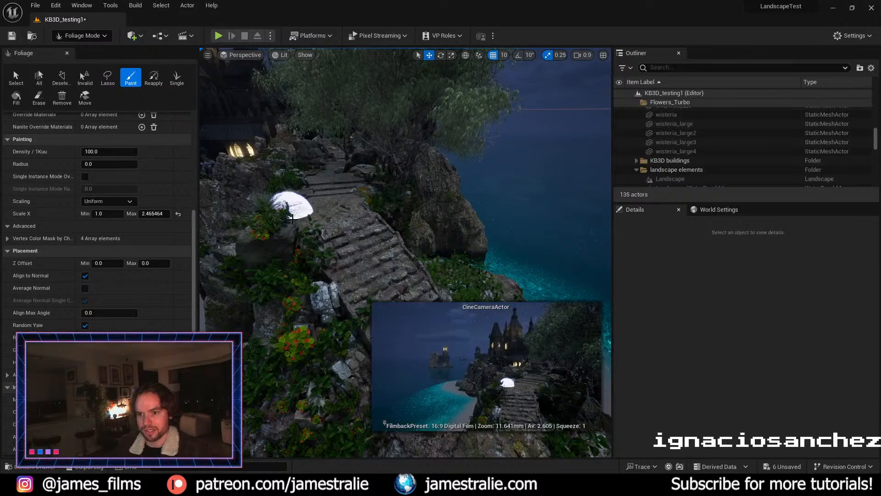
pyautogui.click(301, 212)
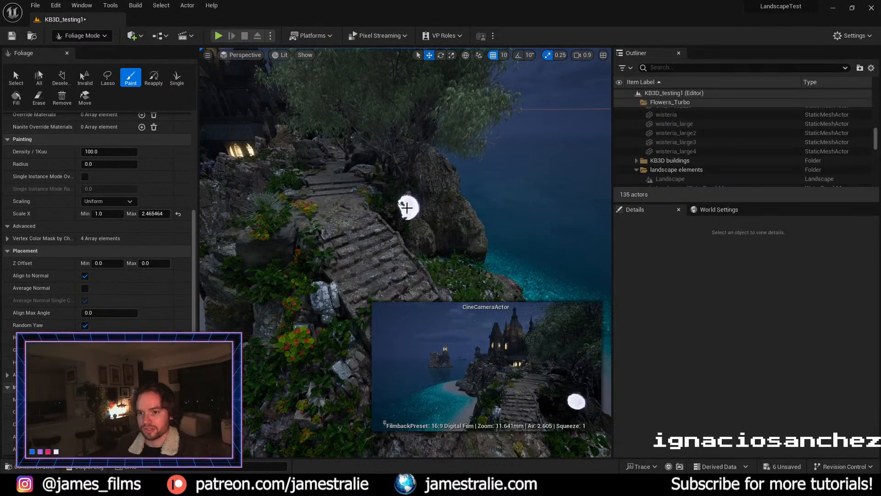
# Step: Undo the last flower stroke and paint flowering plants along both sides of the path under the tree
pyautogui.hotkey('ctrl', 'z')
pyautogui.moveTo(408, 208); pyautogui.dragTo(404, 227, button='right')
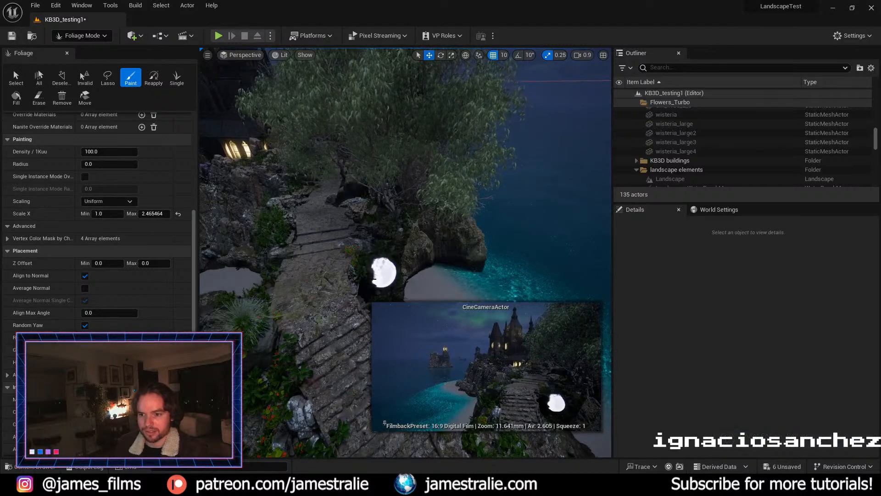
pyautogui.moveTo(360, 235)
pyautogui.mouseDown()
pyautogui.moveTo(368, 220)
pyautogui.moveTo(351, 200)
pyautogui.moveTo(358, 211)
pyautogui.moveTo(348, 247)
pyautogui.mouseUp()
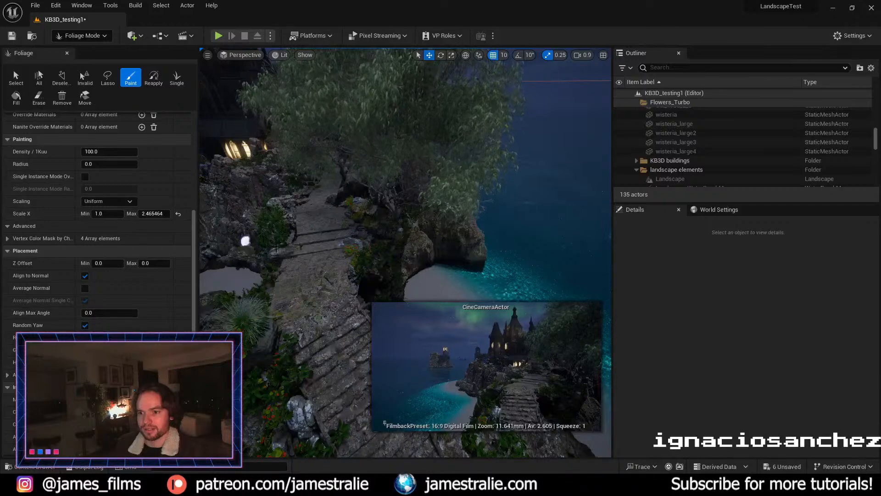
pyautogui.moveTo(248, 241)
pyautogui.mouseDown()
pyautogui.moveTo(288, 246)
pyautogui.moveTo(293, 221)
pyautogui.mouseUp()
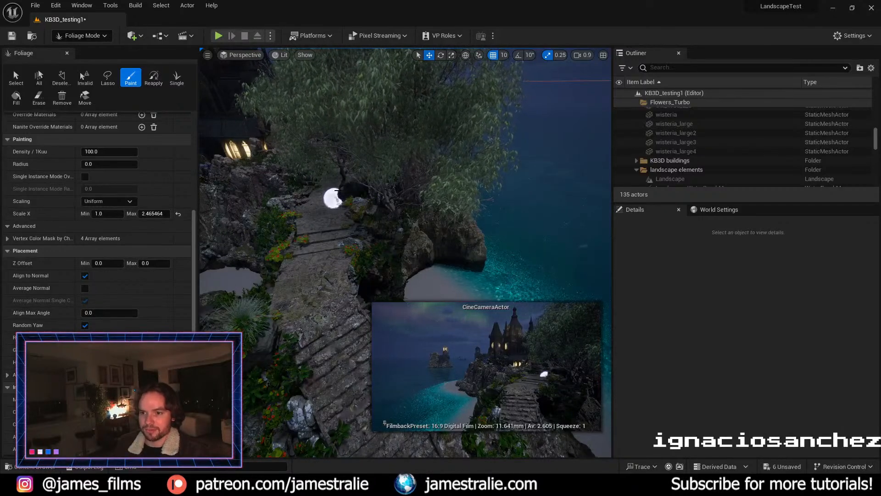
# Step: Paint more flowering plants on the cliff side below the stone stairs
pyautogui.moveTo(358, 221); pyautogui.dragTo(353, 211, button='right')
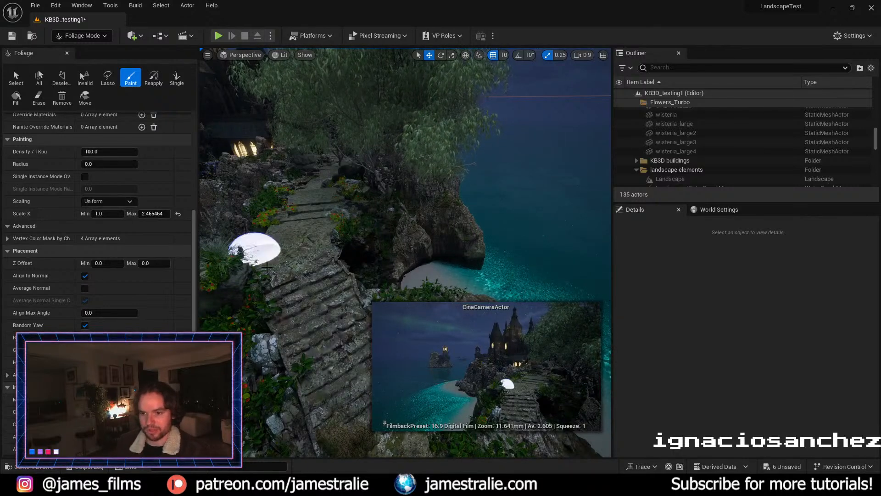
pyautogui.scroll(-4, 257, 250)
pyautogui.moveTo(288, 285)
pyautogui.mouseDown(button='right')
pyautogui.moveTo(239, 307)
pyautogui.moveTo(293, 298)
pyautogui.moveTo(273, 292)
pyautogui.mouseUp(button='right')
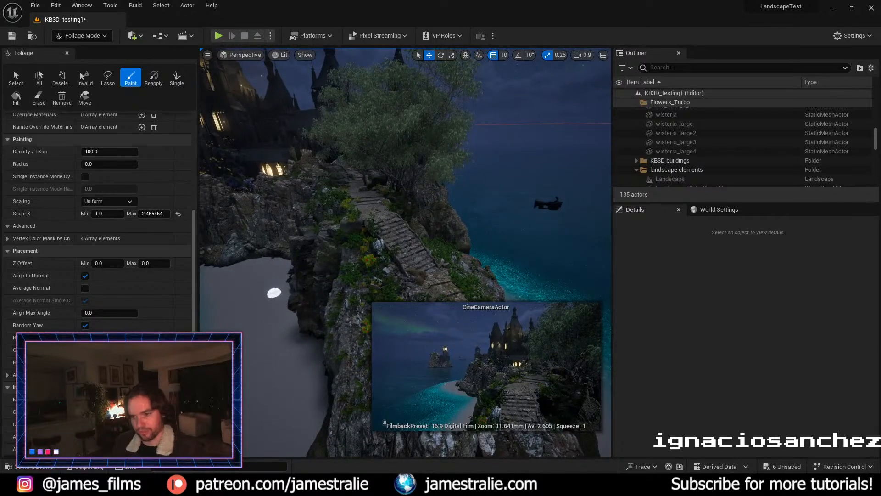
pyautogui.scroll(5, 368, 271)
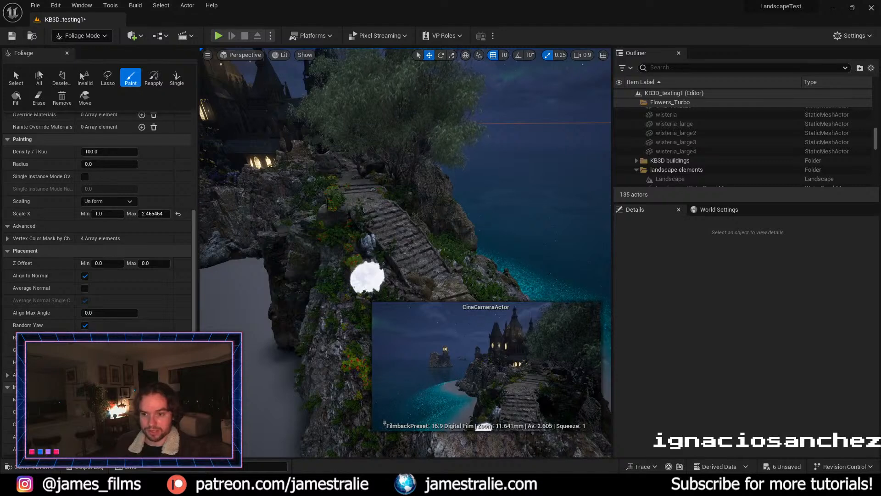
# Step: Set the flowering plant's maximum Scale X to about 1.82 and paint flowers over the bushes on the seaward side of the stone stairs
pyautogui.moveTo(328, 211); pyautogui.dragTo(320, 207, button='right')
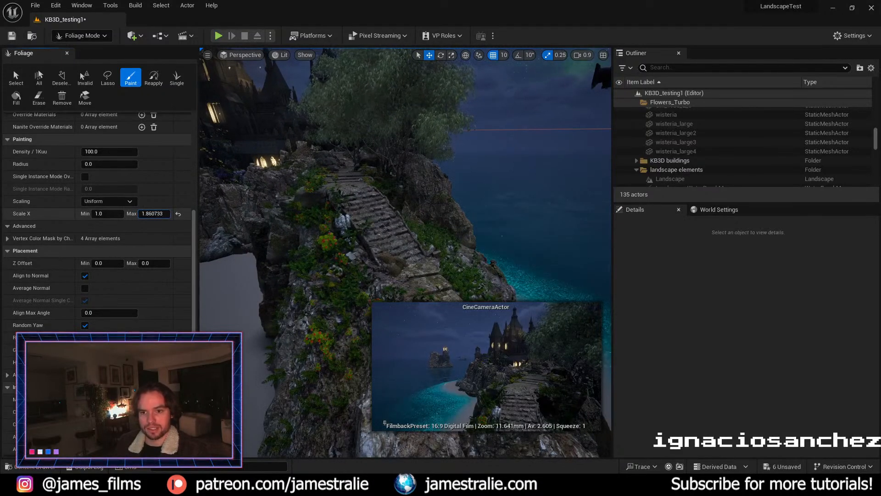
pyautogui.moveTo(155, 214); pyautogui.dragTo(152, 214)
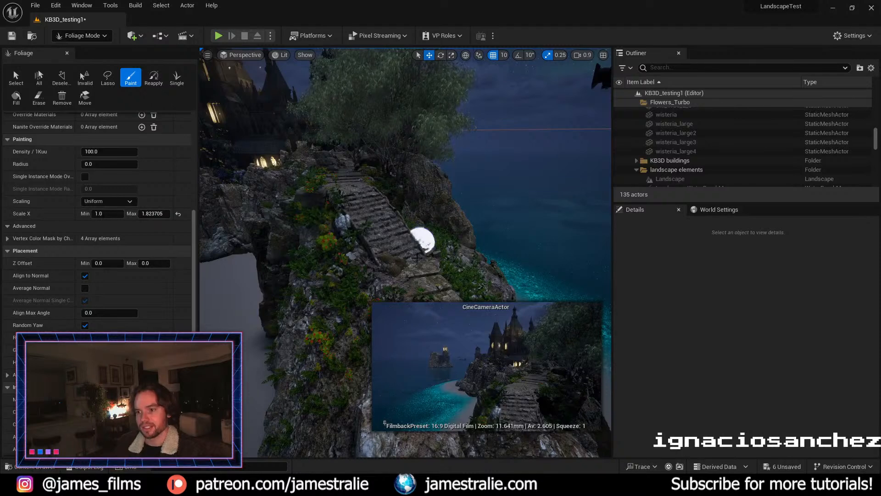
pyautogui.press('d')
pyautogui.moveTo(349, 253); pyautogui.dragTo(340, 248, button='right')
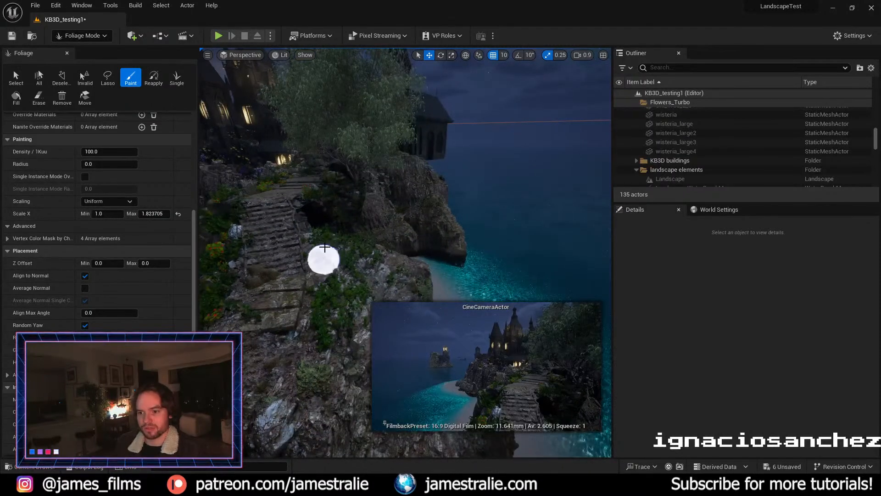
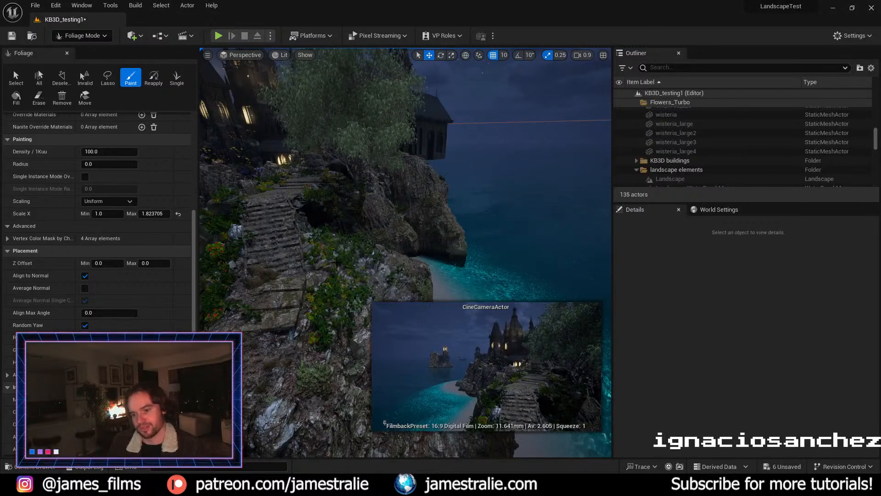
pyautogui.press('a')
pyautogui.moveTo(343, 263); pyautogui.dragTo(339, 266, button='right')
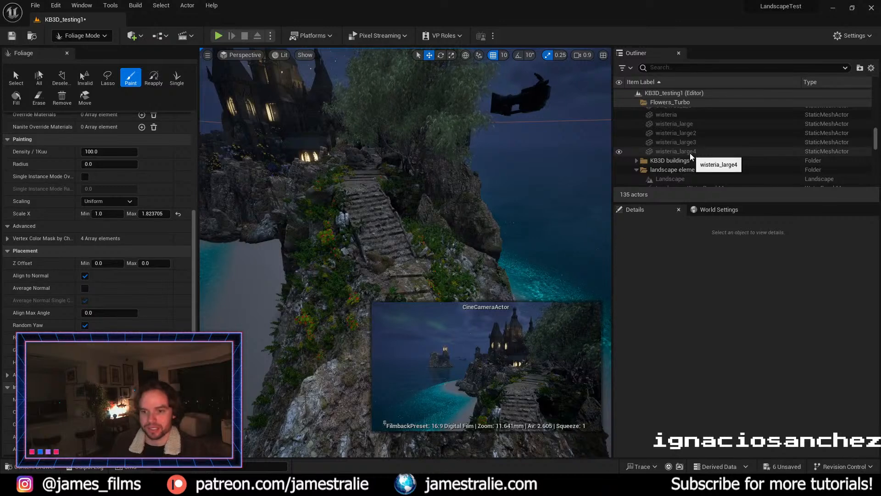
# Step: Collapse the landscape elements folder and check the placeable Virtual Production actors for a VCam Actor
pyautogui.scroll(-1, 690, 152)
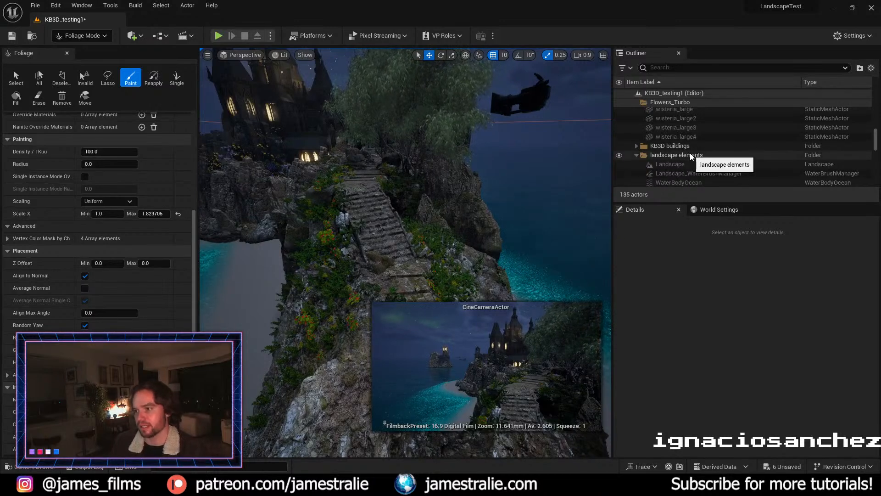
pyautogui.click(637, 156)
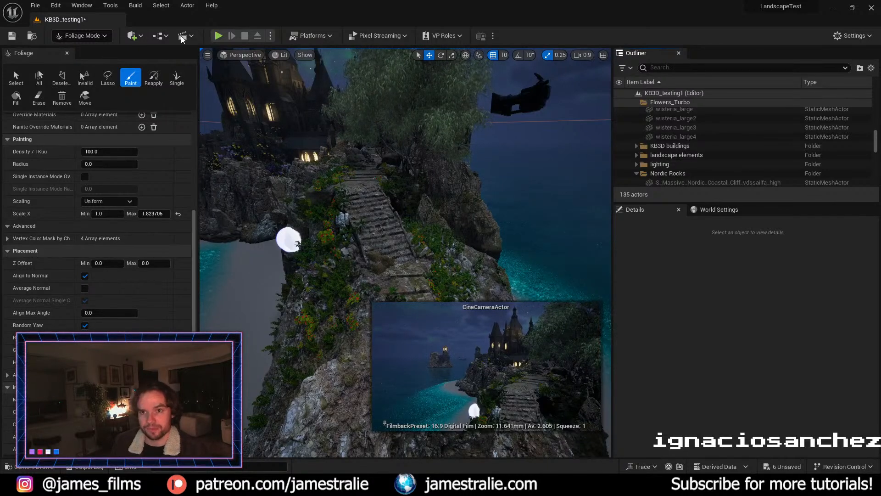
pyautogui.click(134, 36)
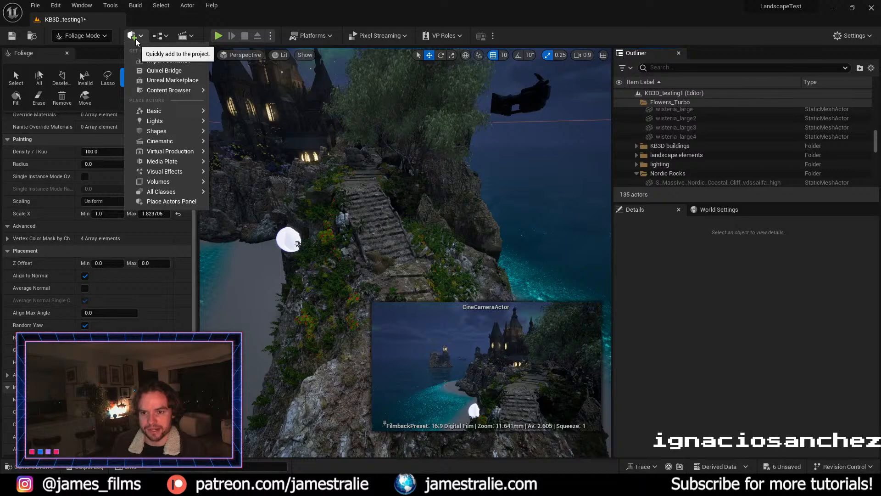
pyautogui.moveTo(165, 163)
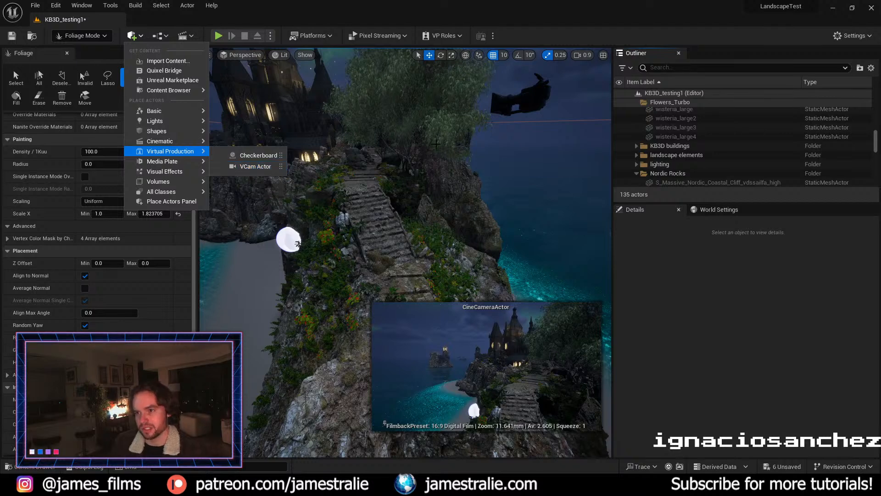
pyautogui.click(347, 10)
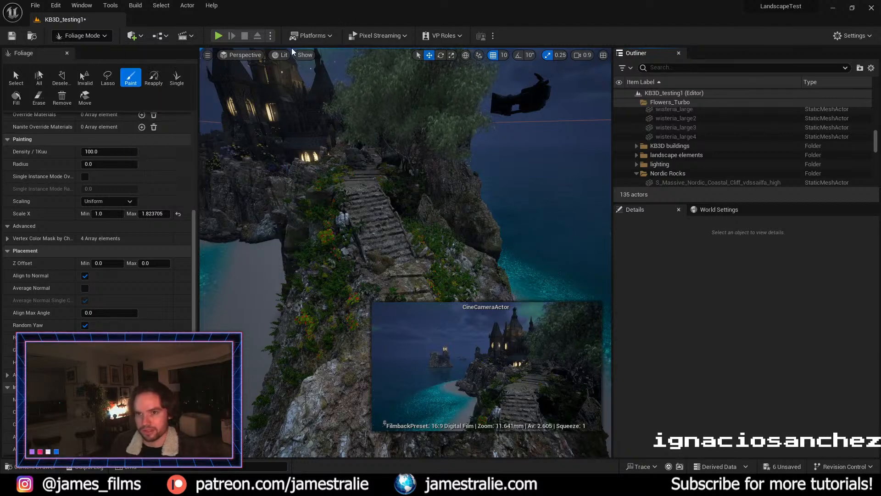
# Step: Search the plugins for "vcam" and "virtual" and check the VirtualCamera and VirtualCameraCore entries
pyautogui.click(56, 5)
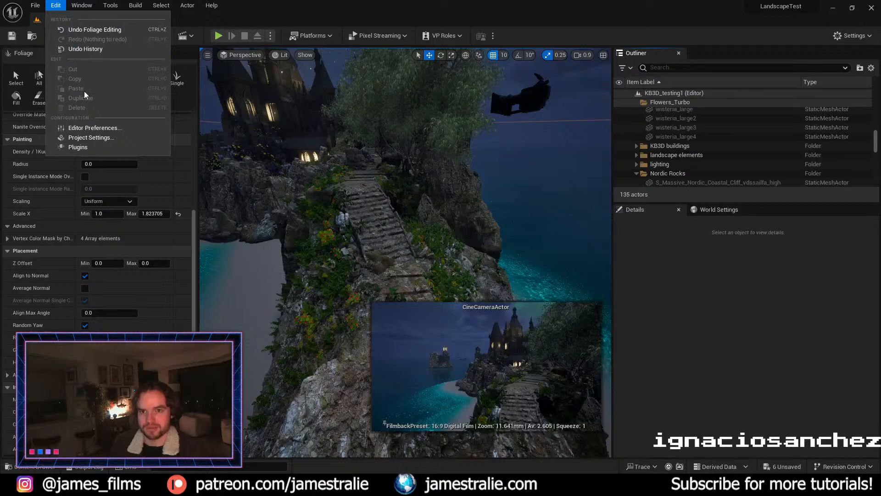
pyautogui.click(103, 148)
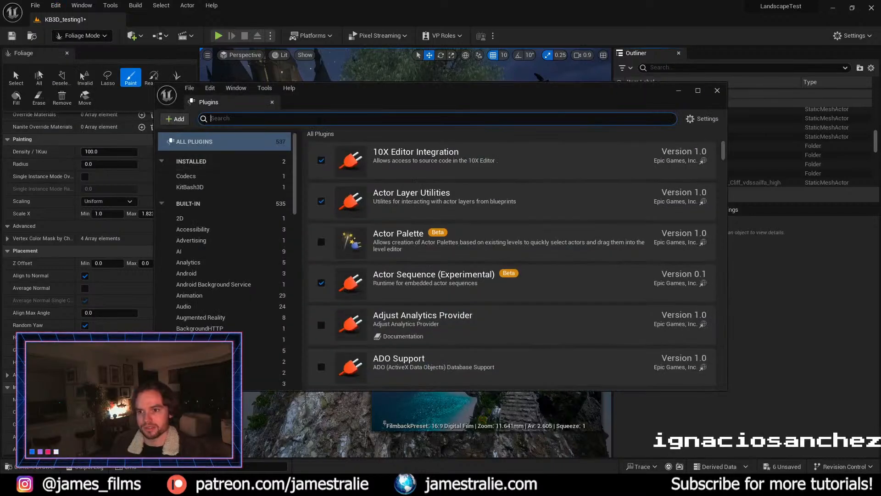
pyautogui.write('vcam')
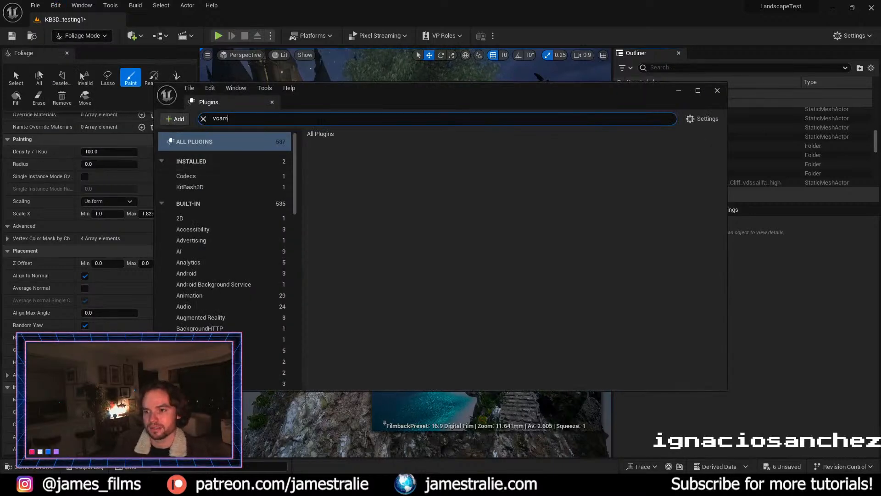
pyautogui.doubleClick(321, 120)
pyautogui.write('virtual')
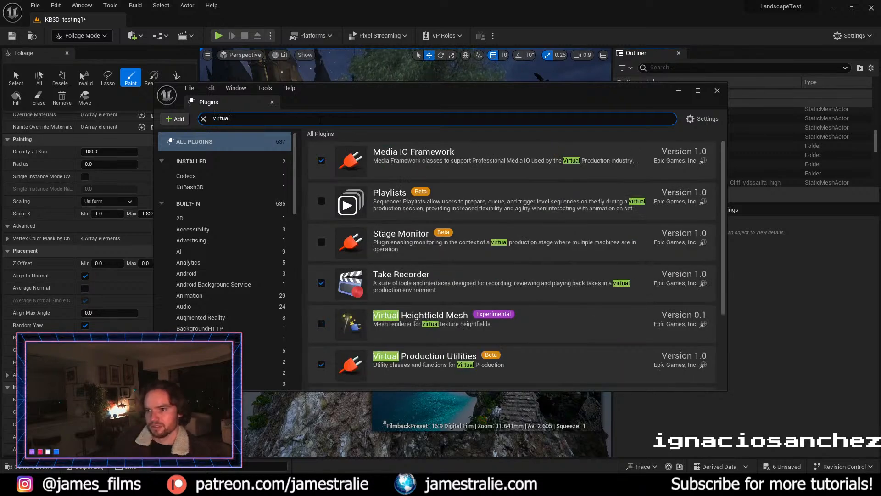
pyautogui.scroll(-3, 422, 348)
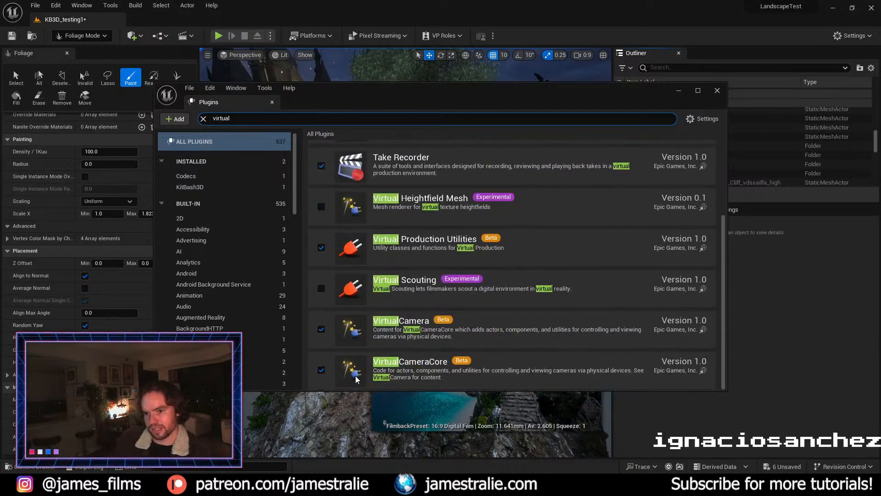
pyautogui.click(717, 91)
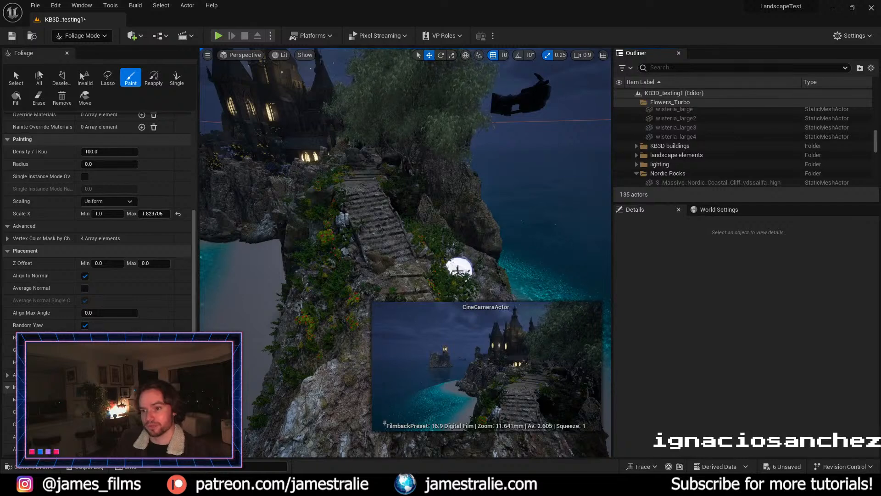
# Step: Turn off the Static Mesh filter for the 3D_Plant folder and switch the editor from Foliage to Selection mode
pyautogui.click(34, 466)
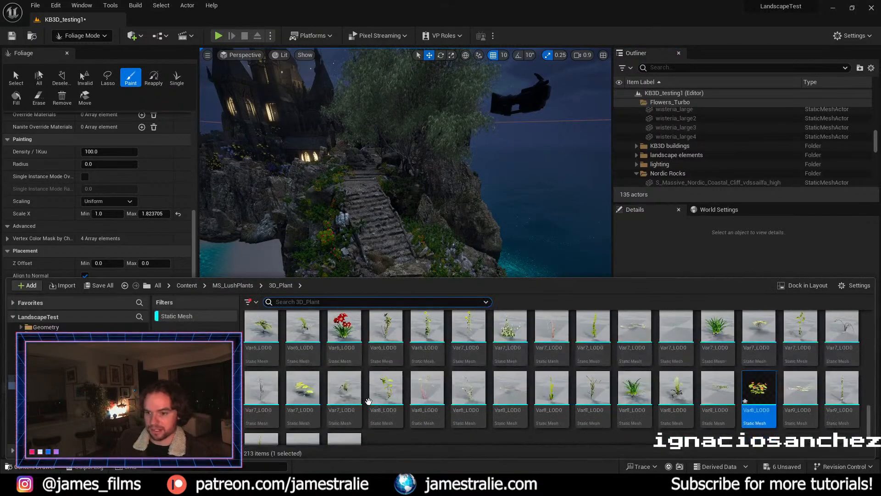
pyautogui.scroll(-2, 432, 400)
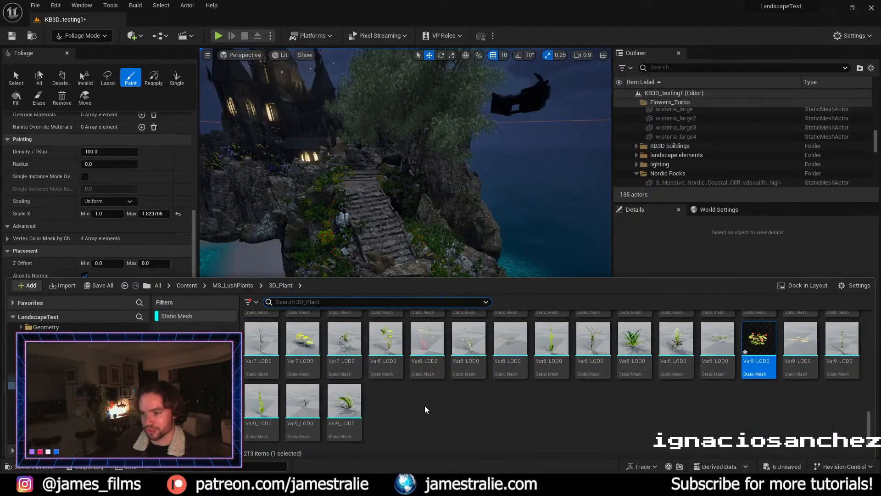
pyautogui.scroll(2, 417, 404)
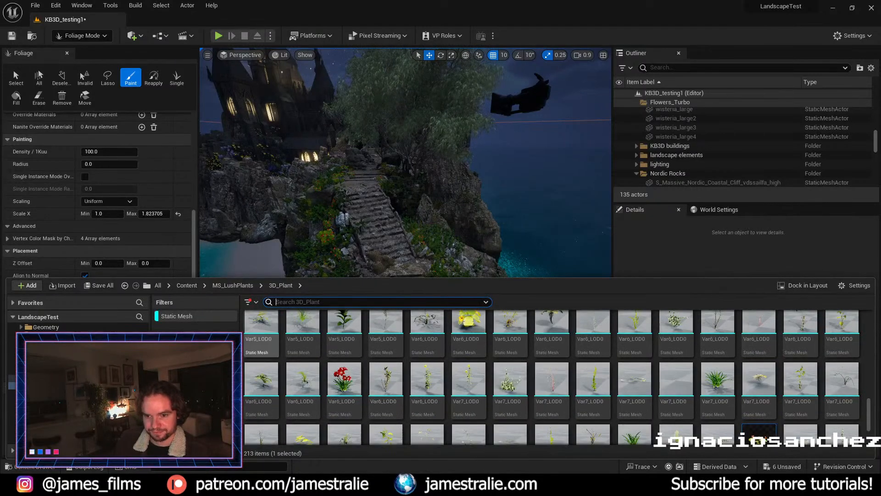
pyautogui.click(193, 316)
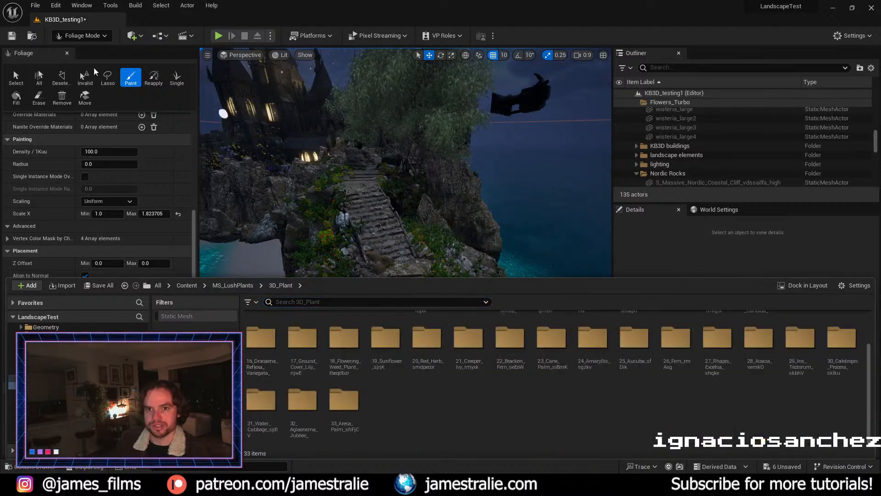
pyautogui.click(83, 35)
pyautogui.click(88, 47)
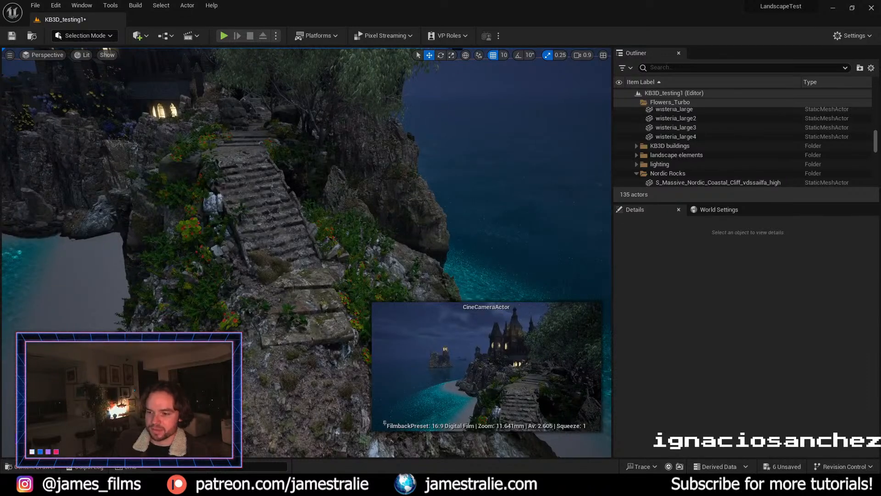
# Step: Focus on the KB3D_DKF_BldgLG_D castle building and examine its lit tower from above
pyautogui.moveTo(306, 244)
pyautogui.mouseDown(button='right')
pyautogui.moveTo(321, 241)
pyautogui.moveTo(306, 244)
pyautogui.mouseUp(button='right')
pyautogui.moveTo(262, 226); pyautogui.dragTo(308, 237, button='right')
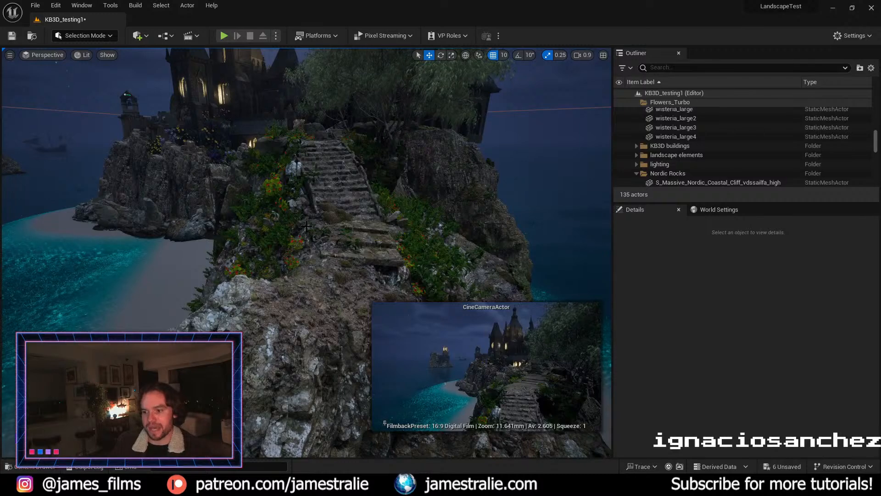
pyautogui.click(244, 120)
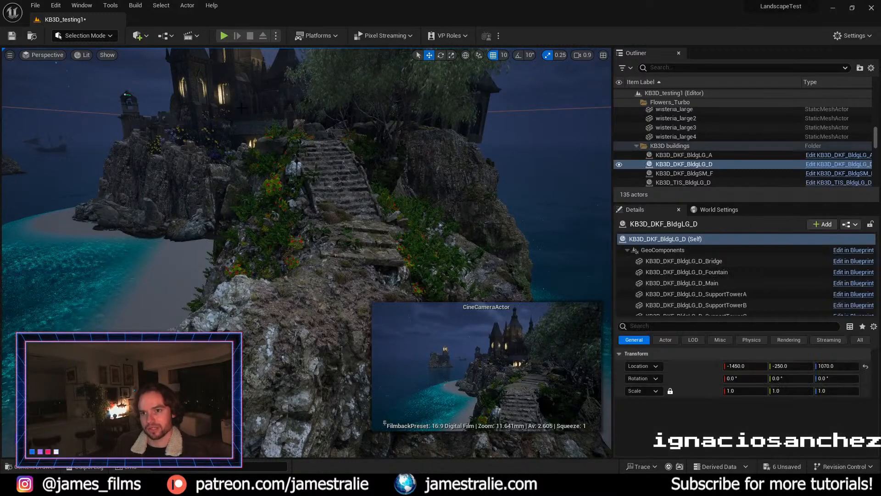
pyautogui.press('f')
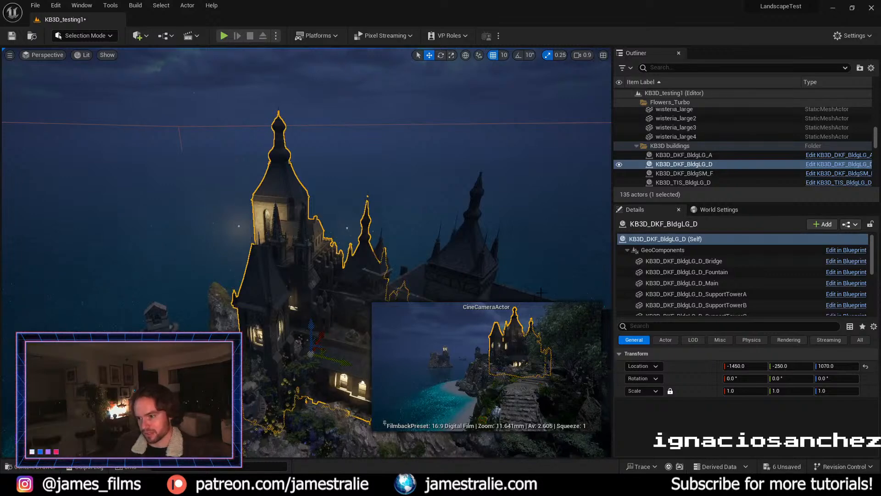
pyautogui.click(555, 247)
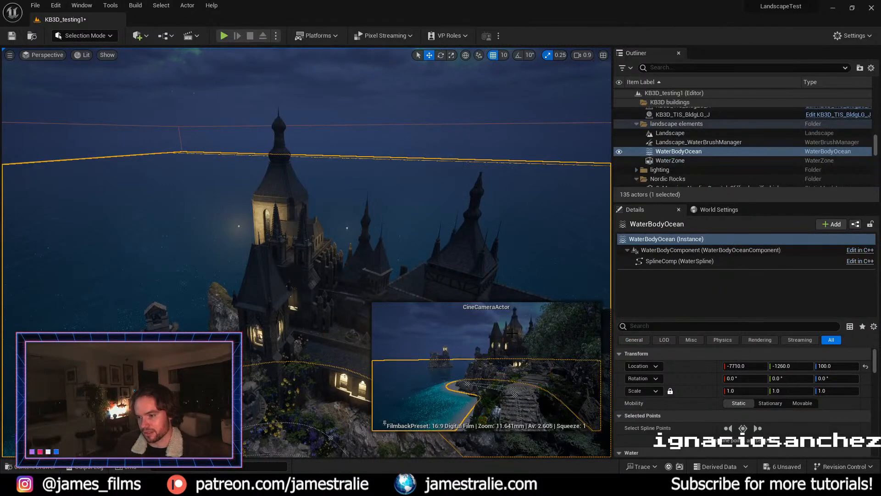
pyautogui.keyDown('alt'); pyautogui.moveTo(427, 294); pyautogui.dragTo(330, 308); pyautogui.keyUp('alt')
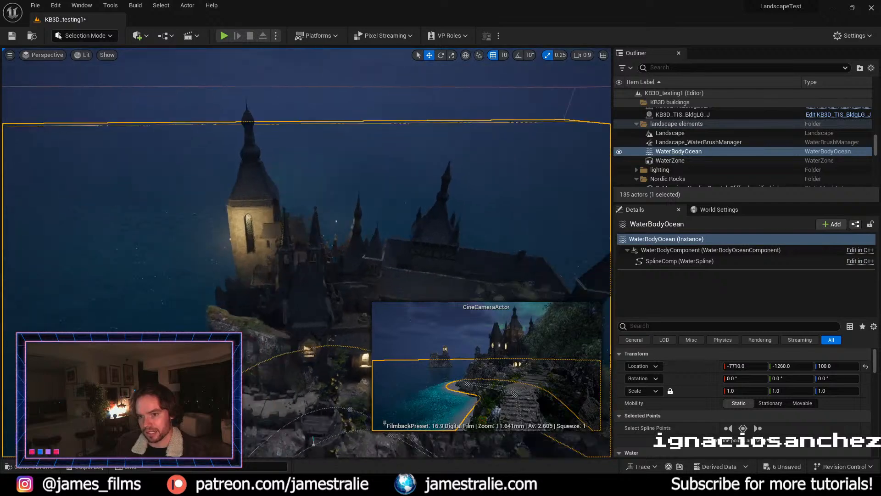
pyautogui.keyDown('alt'); pyautogui.moveTo(227, 202); pyautogui.dragTo(225, 248); pyautogui.keyUp('alt')
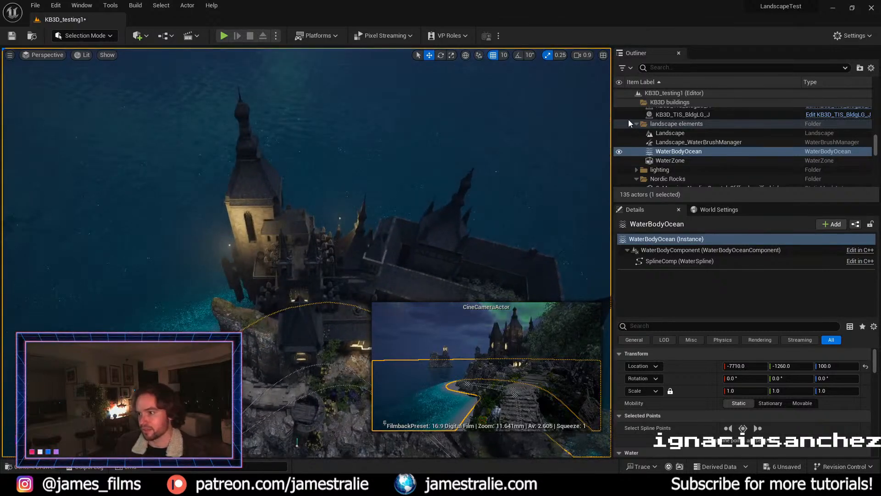
# Step: Rename PointLight8 in the lighting folder as PointLight8_BACKLIGHT_CASTLE
pyautogui.click(637, 124)
pyautogui.click(637, 141)
pyautogui.click(637, 134)
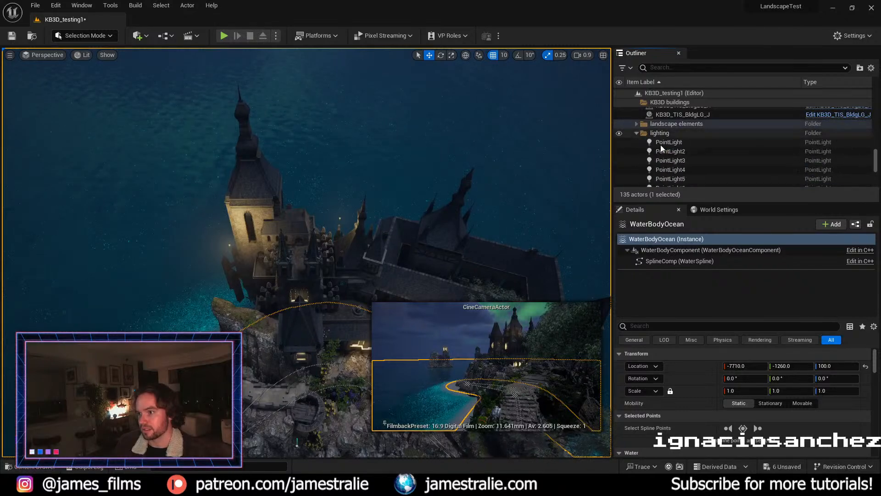
pyautogui.scroll(-2, 692, 155)
pyautogui.click(680, 149)
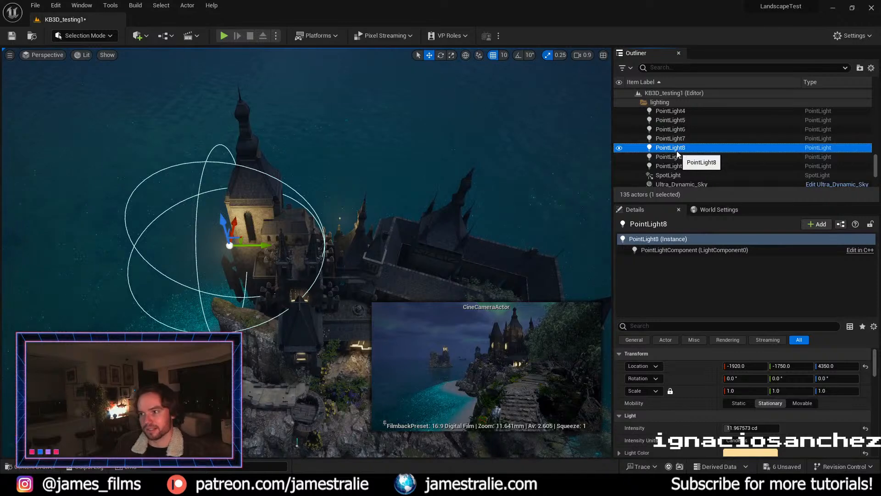
pyautogui.rightClick(678, 152)
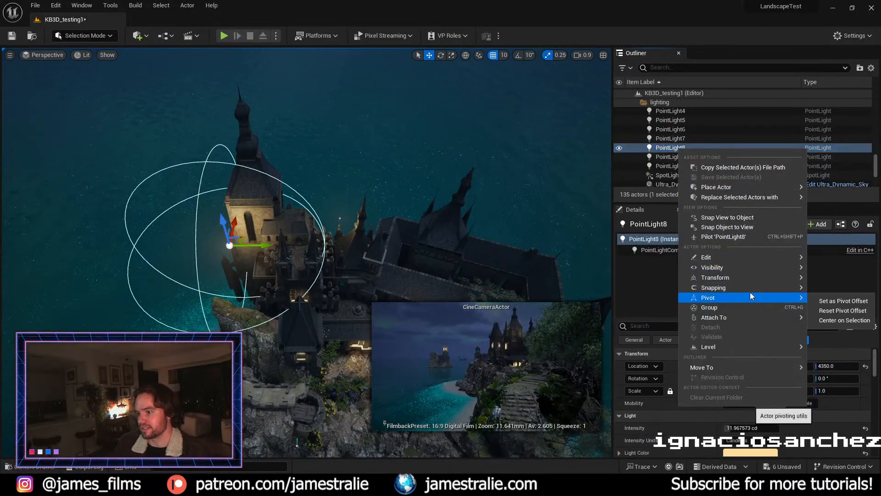
pyautogui.moveTo(731, 253)
pyautogui.click(620, 308)
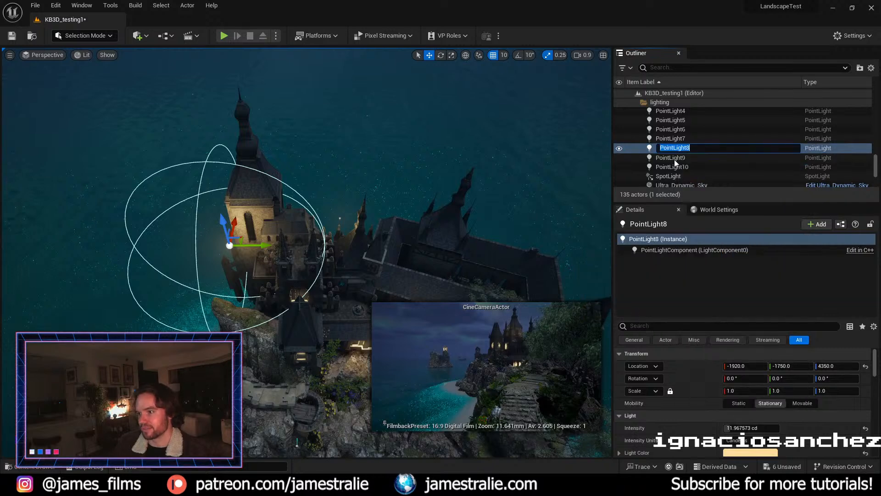
pyautogui.click(705, 149)
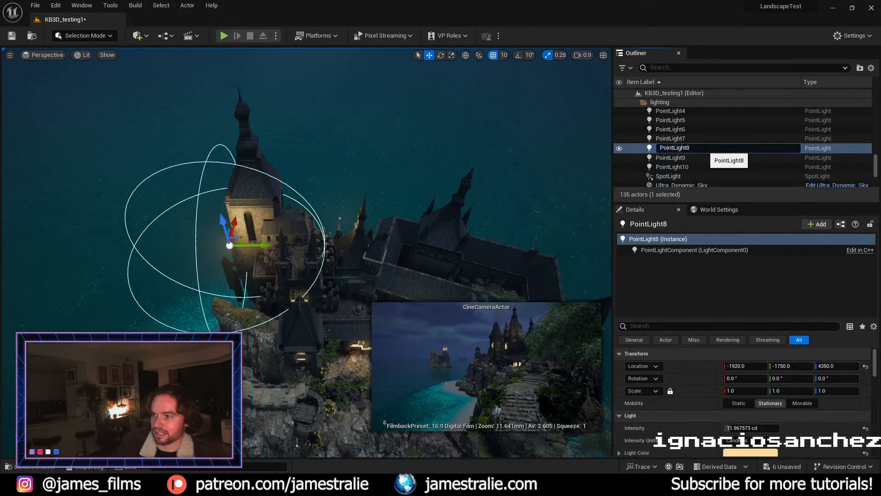
pyautogui.write('BACKLIGHT')
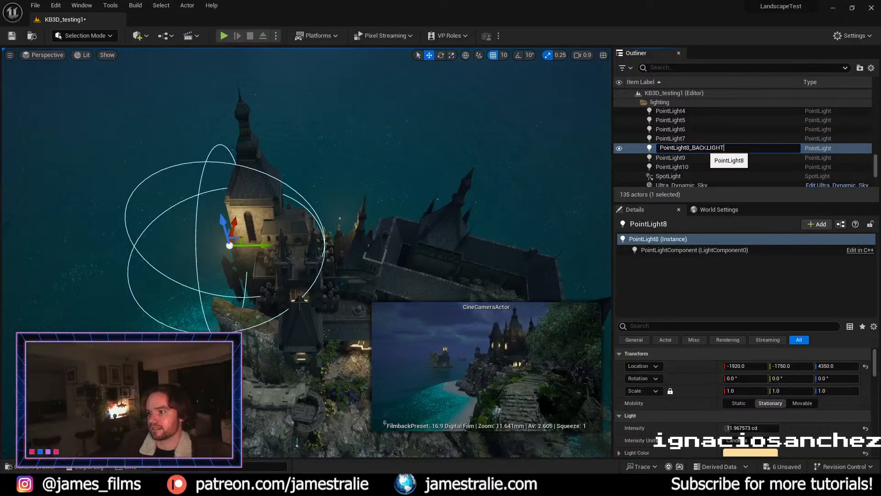
pyautogui.write('_CASTLE')
pyautogui.press('Return')
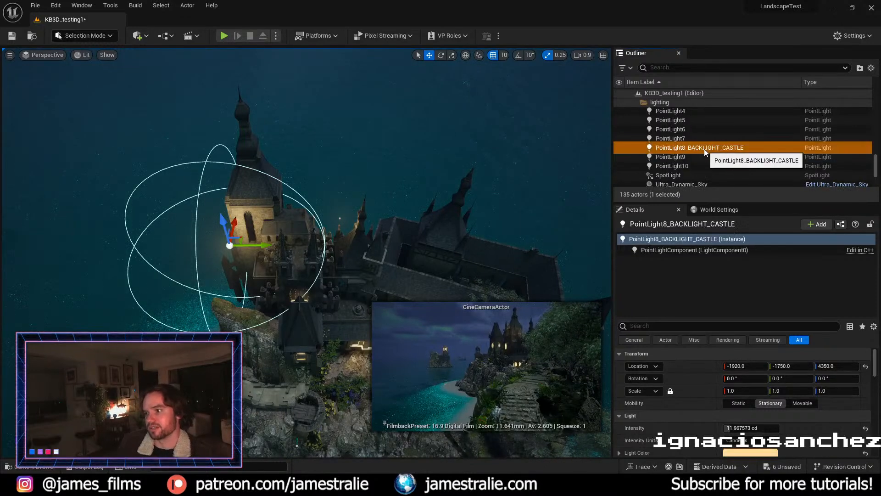
# Step: Move the castle backlight along the Y axis to -1690
pyautogui.click(704, 149)
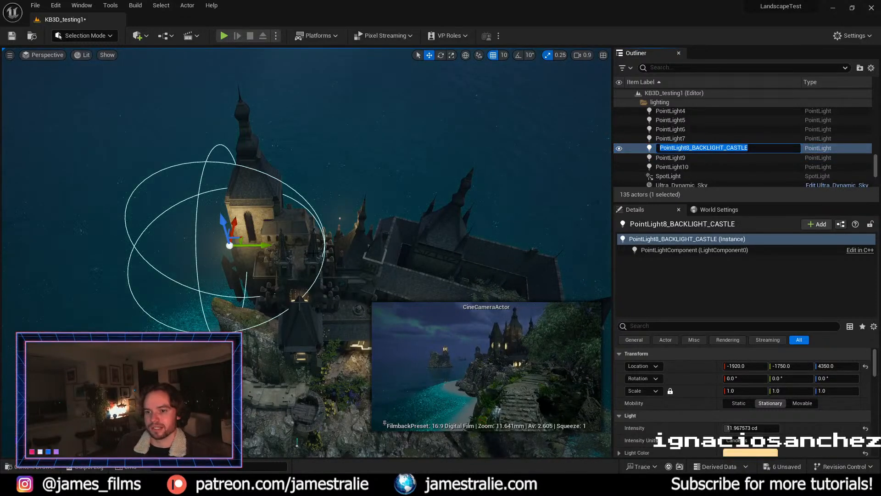
pyautogui.press('Escape')
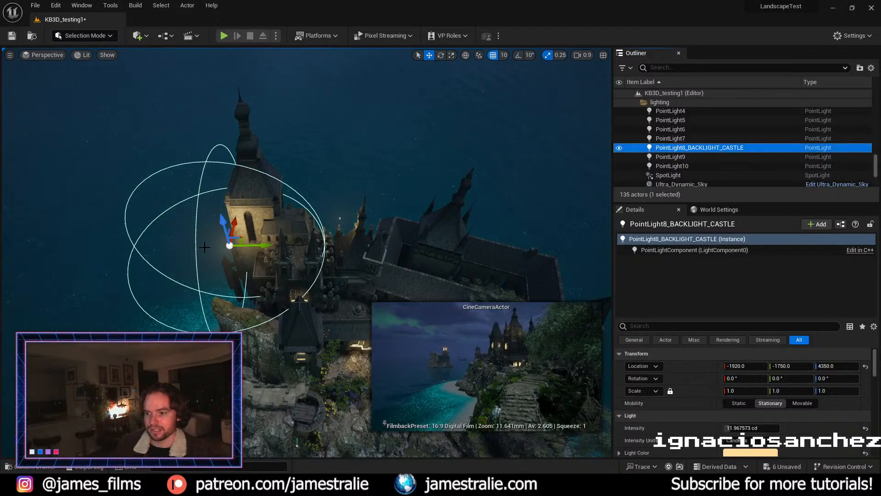
pyautogui.moveTo(266, 246)
pyautogui.mouseDown()
pyautogui.moveTo(224, 249)
pyautogui.moveTo(255, 252)
pyautogui.mouseUp()
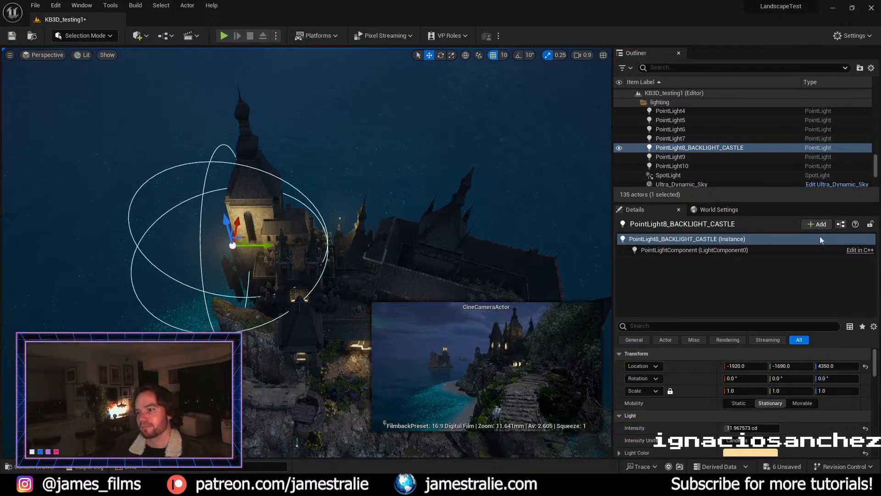
# Step: Toggle the visibility of the castle backlight and PointLight9 to compare their effect on the castle
pyautogui.click(619, 147)
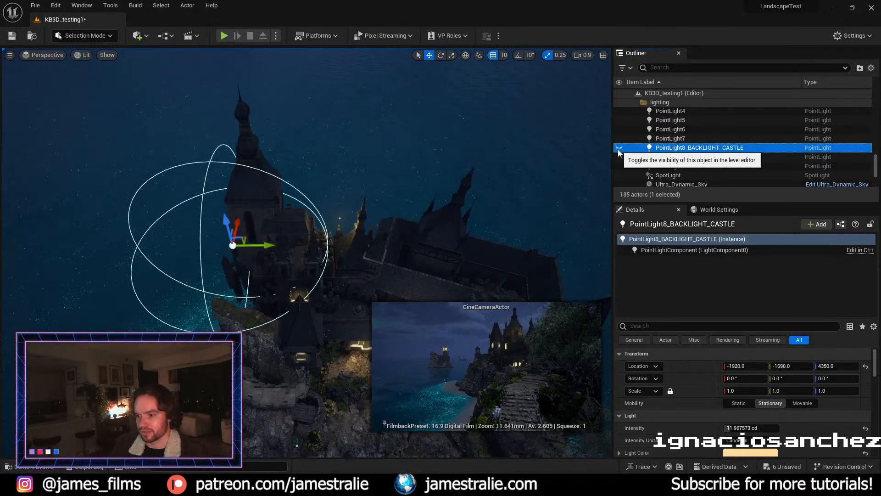
pyautogui.click(619, 157)
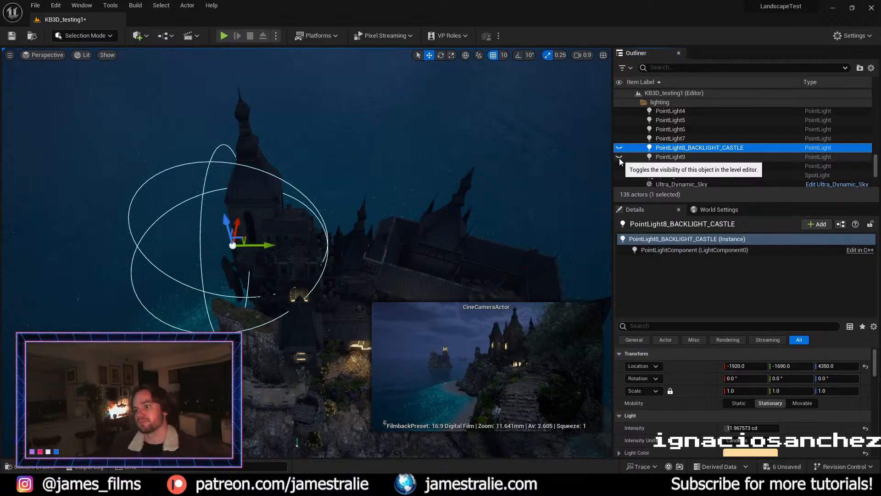
pyautogui.click(619, 147)
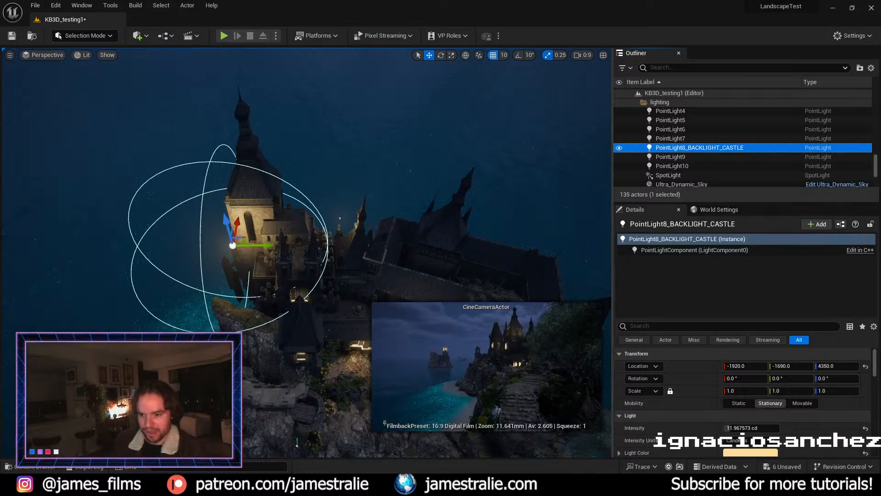
# Step: Select PointLight2 at the lit window of the castle's small lower building
pyautogui.keyDown('alt'); pyautogui.moveTo(320, 356); pyautogui.dragTo(316, 392); pyautogui.keyUp('alt')
pyautogui.moveTo(315, 393); pyautogui.dragTo(391, 445, button='middle')
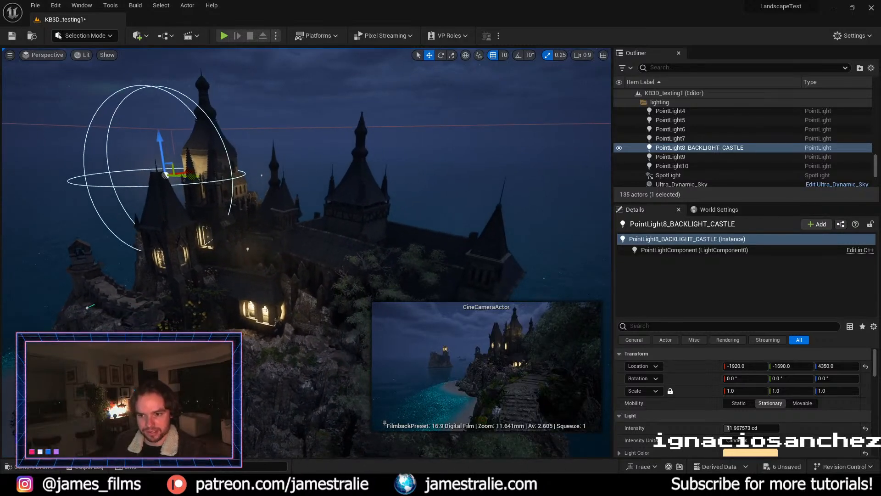
pyautogui.scroll(8, 307, 252)
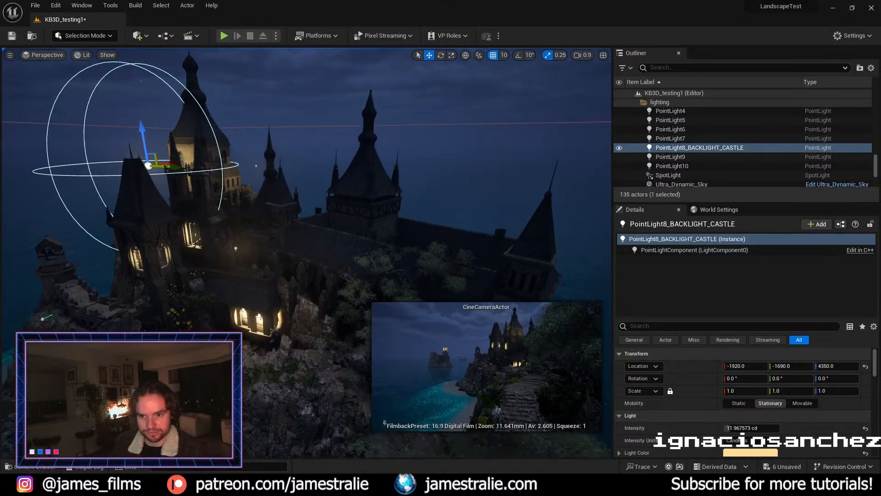
pyautogui.scroll(2, 306, 253)
pyautogui.moveTo(307, 252); pyautogui.dragTo(308, 238, button='right')
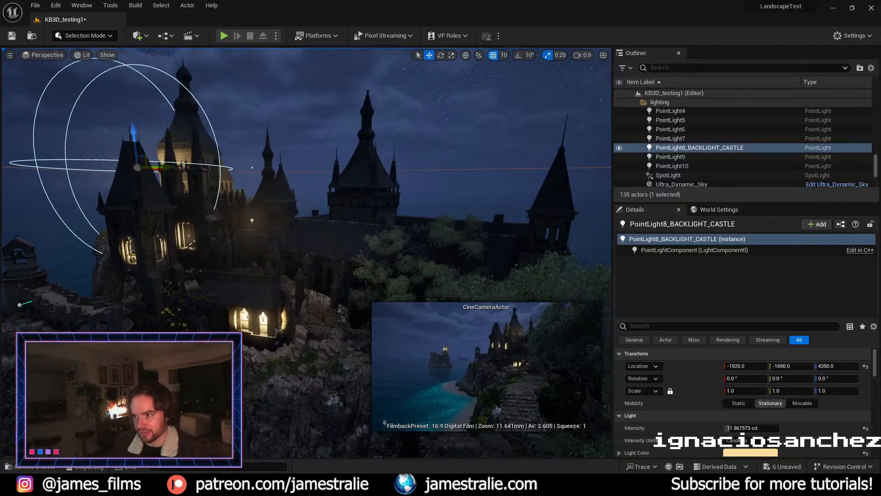
pyautogui.scroll(2, 660, 156)
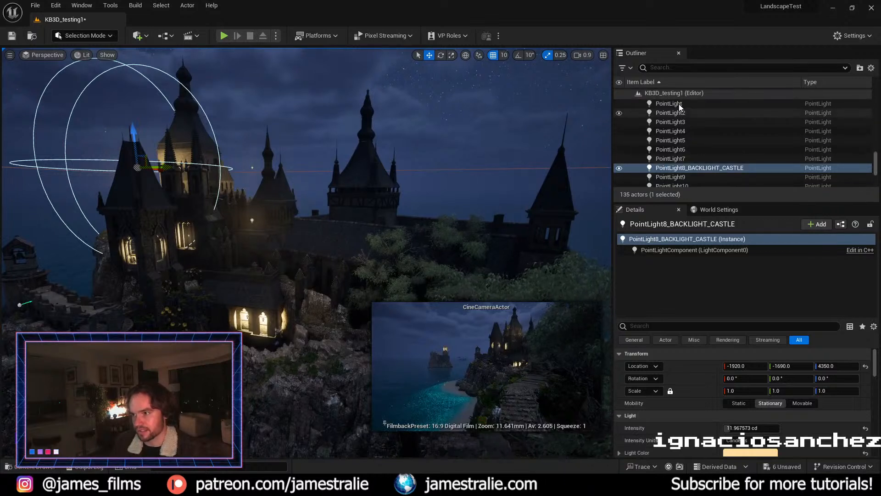
pyautogui.click(678, 104)
pyautogui.click(679, 114)
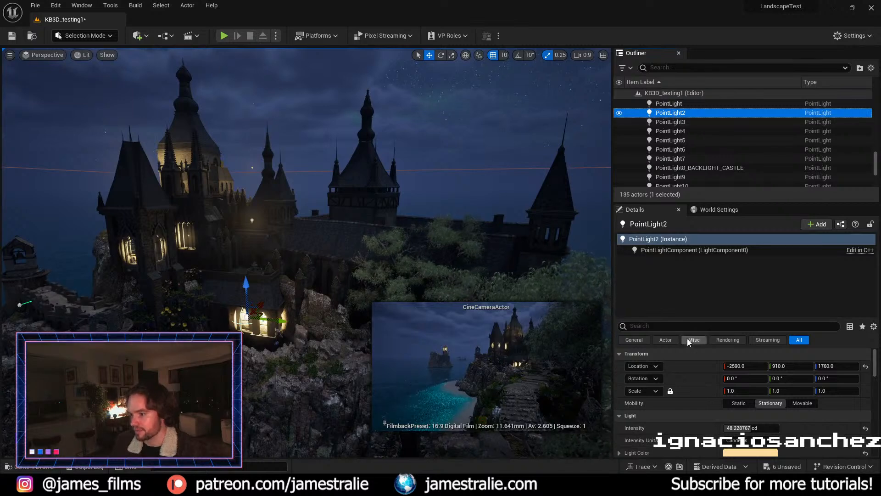
# Step: Try a pale blue light color with hue about 192 and saturation about 0.47 on PointLight2
pyautogui.scroll(-3, 673, 425)
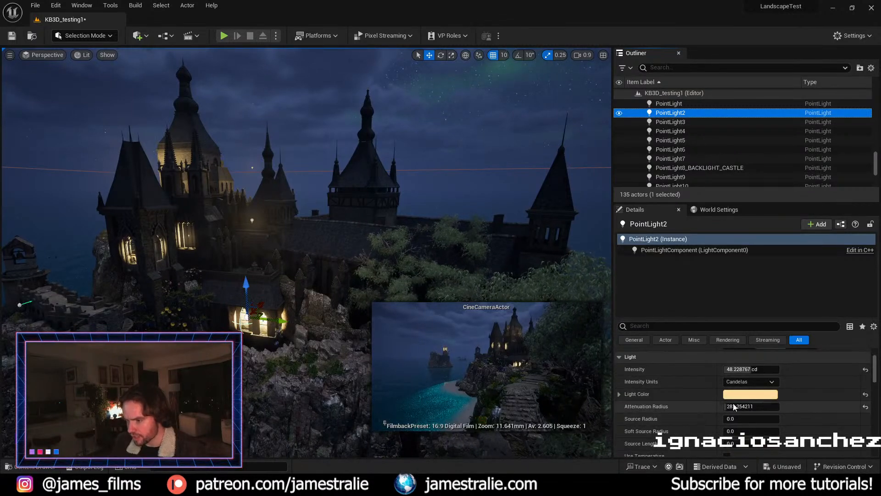
pyautogui.click(752, 394)
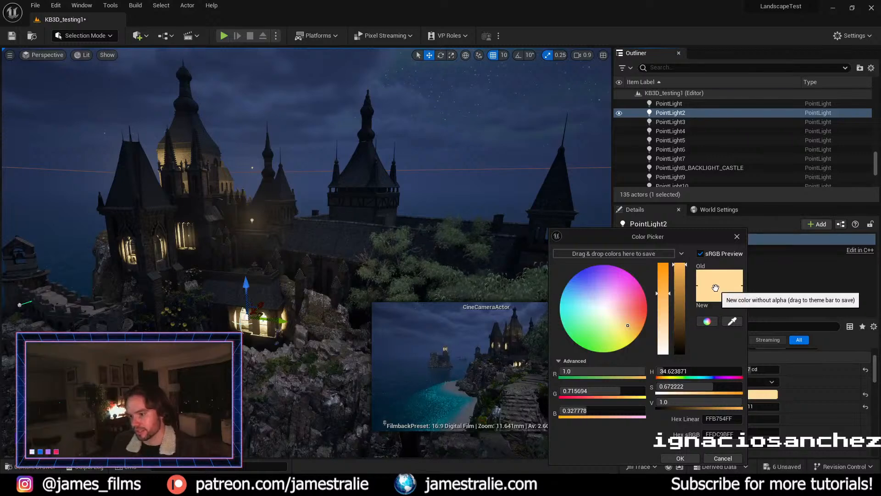
pyautogui.moveTo(681, 237); pyautogui.dragTo(576, 169)
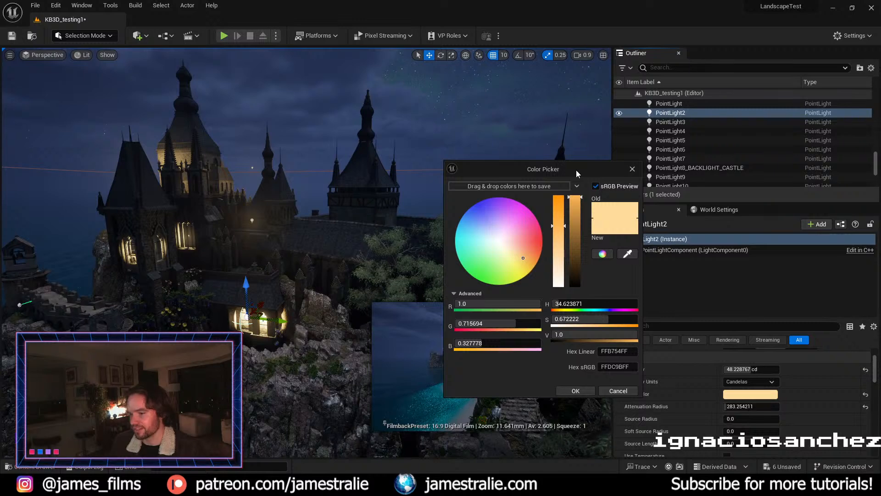
pyautogui.click(633, 169)
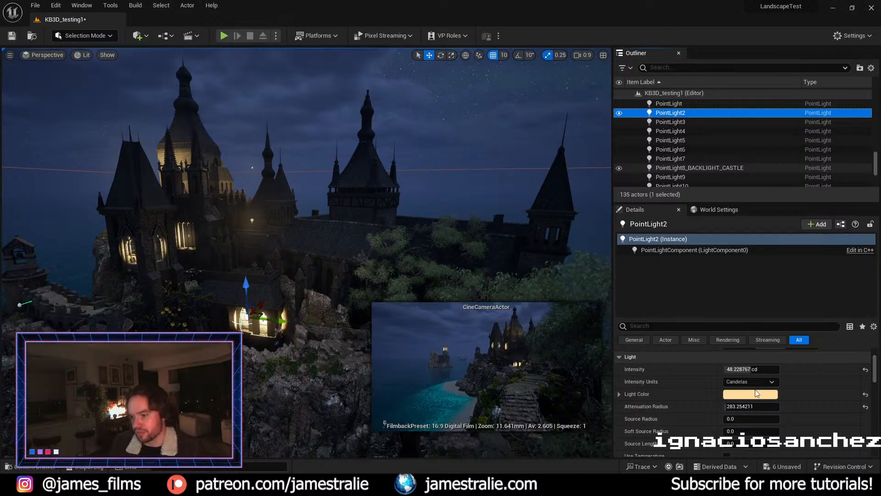
pyautogui.click(757, 401)
pyautogui.moveTo(641, 305); pyautogui.dragTo(589, 305)
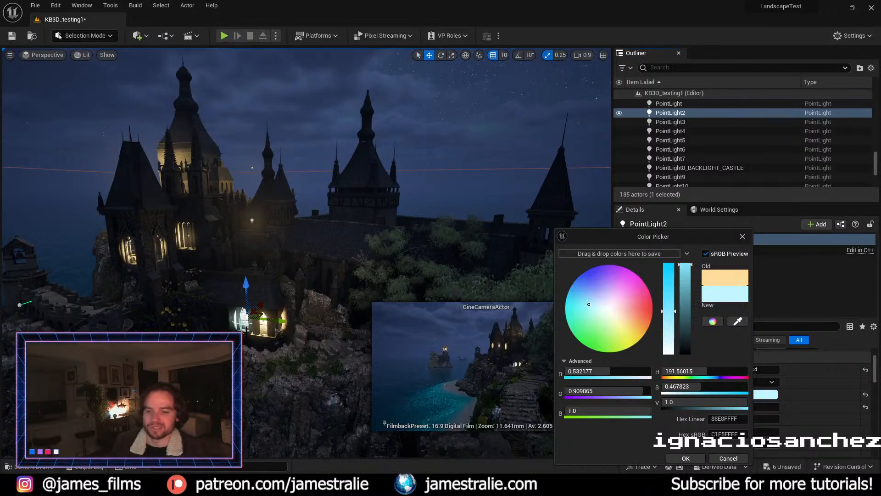
pyautogui.click(729, 458)
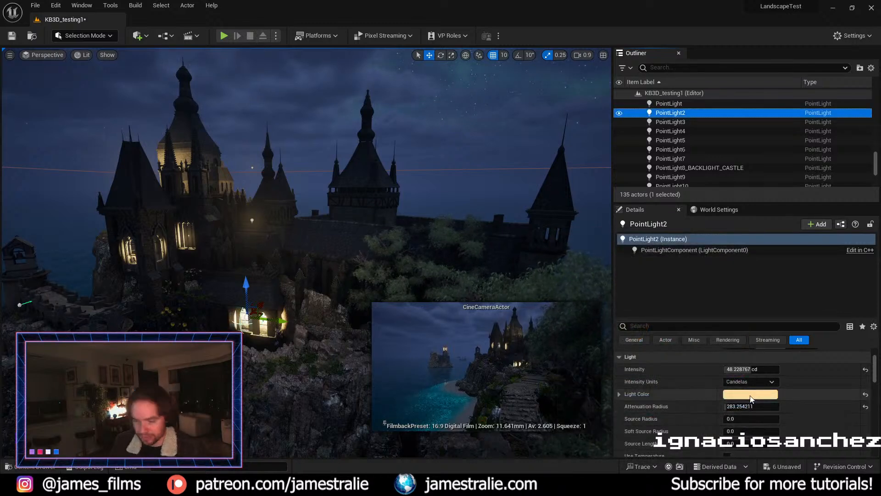
# Step: Try PointLight2's intensity at 0 cd and 160 cd, and undo the intensity changes
pyautogui.scroll(1, 692, 401)
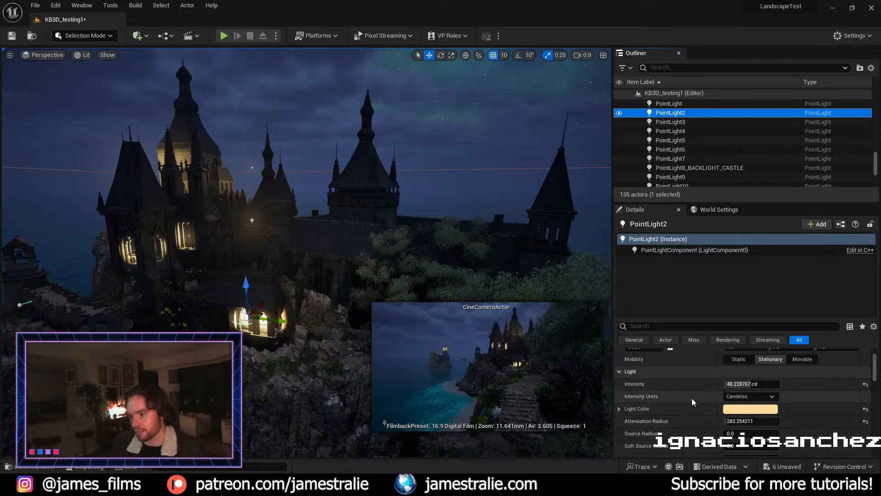
pyautogui.click(737, 396)
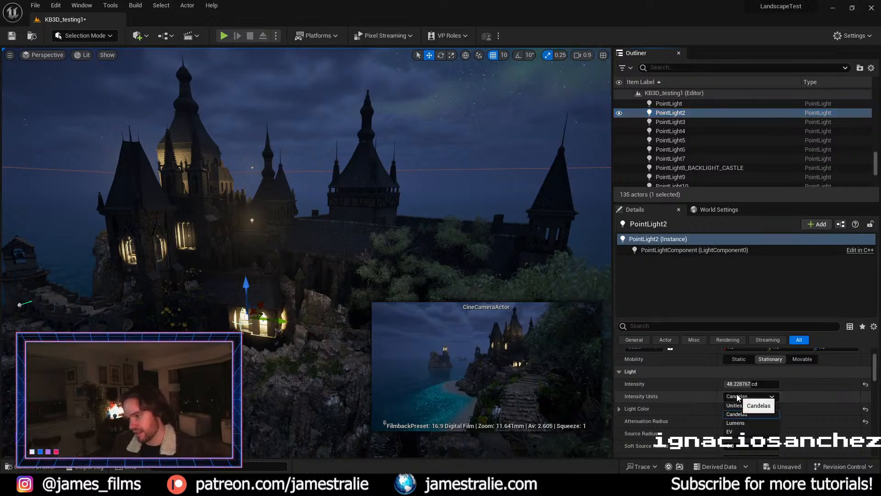
pyautogui.click(760, 397)
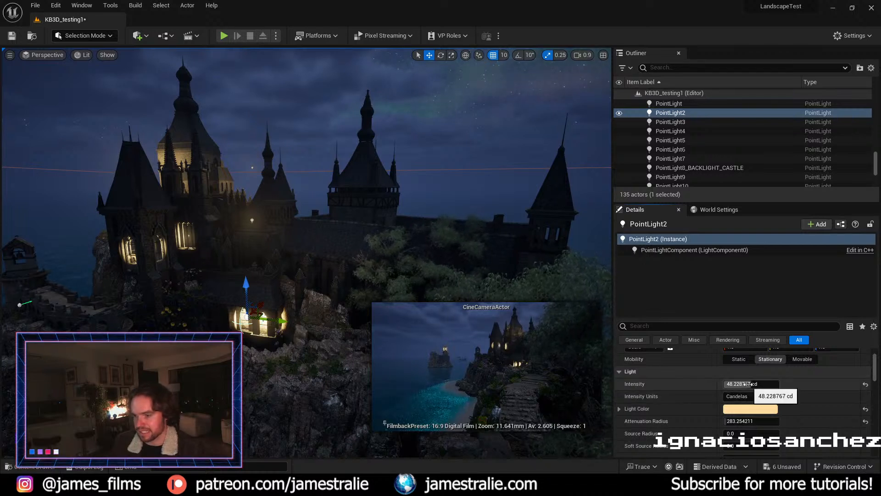
pyautogui.moveTo(746, 384); pyautogui.dragTo(732, 383)
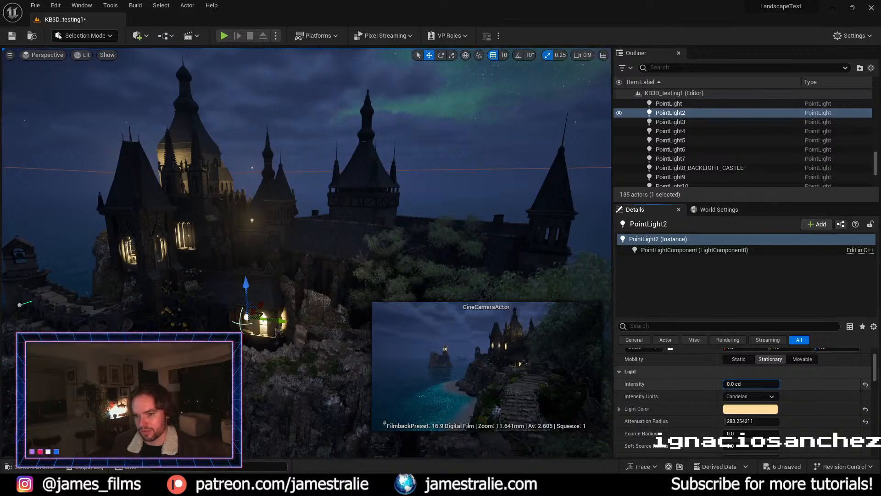
pyautogui.moveTo(724, 384); pyautogui.dragTo(778, 383)
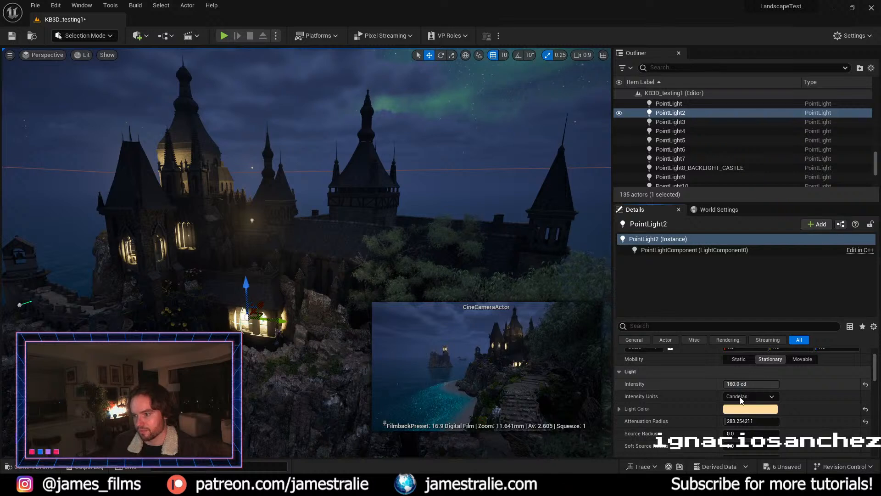
pyautogui.hotkey('ctrl', 'z')
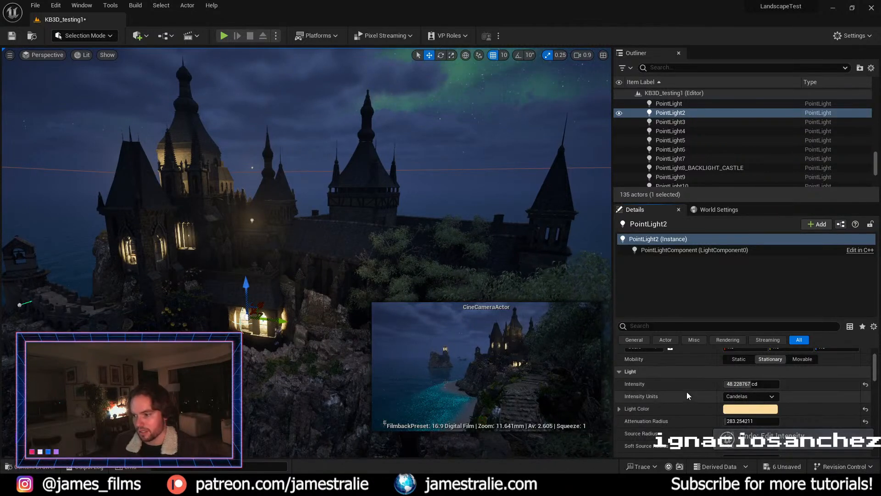
# Step: Try an attenuation radius of about 1892 on PointLight2, examine the glow on the cliff, and undo it
pyautogui.scroll(-3, 687, 392)
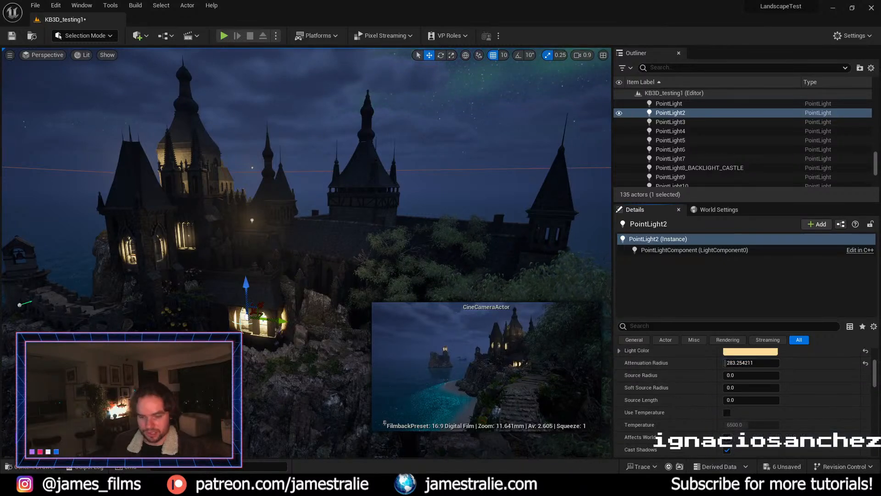
pyautogui.scroll(6, 306, 253)
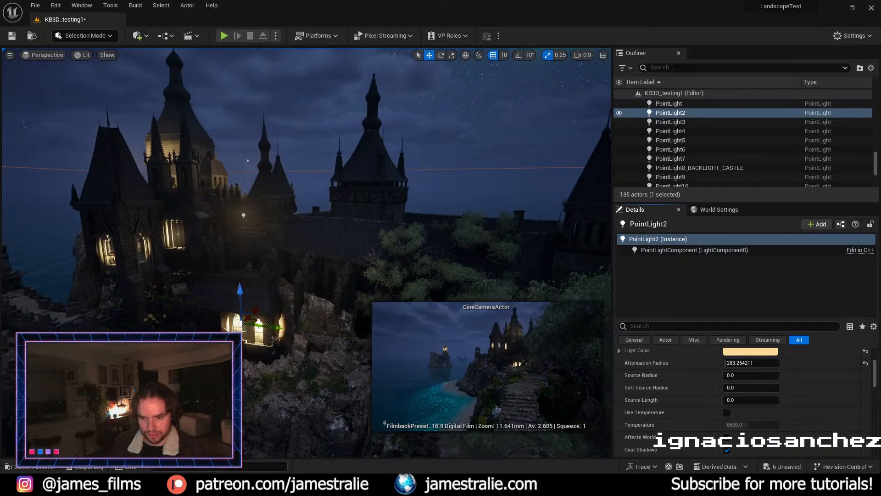
pyautogui.moveTo(307, 253); pyautogui.dragTo(335, 256, button='right')
pyautogui.press('a')
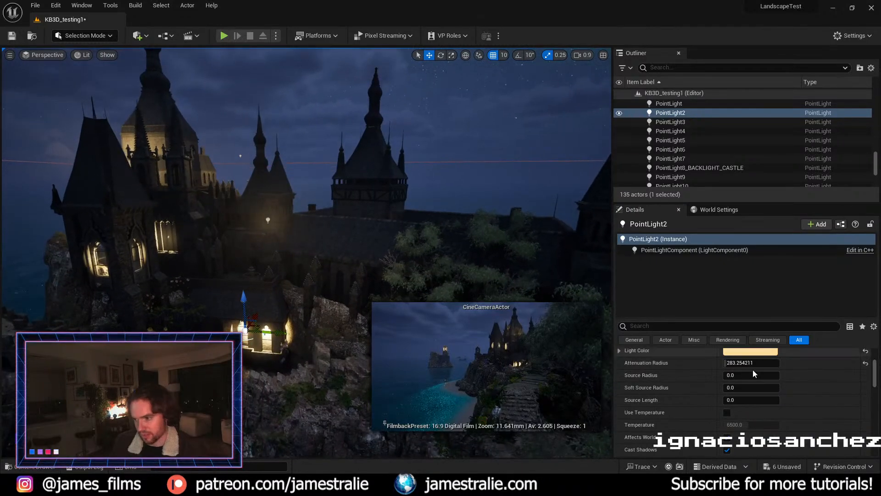
pyautogui.moveTo(737, 363); pyautogui.dragTo(785, 362)
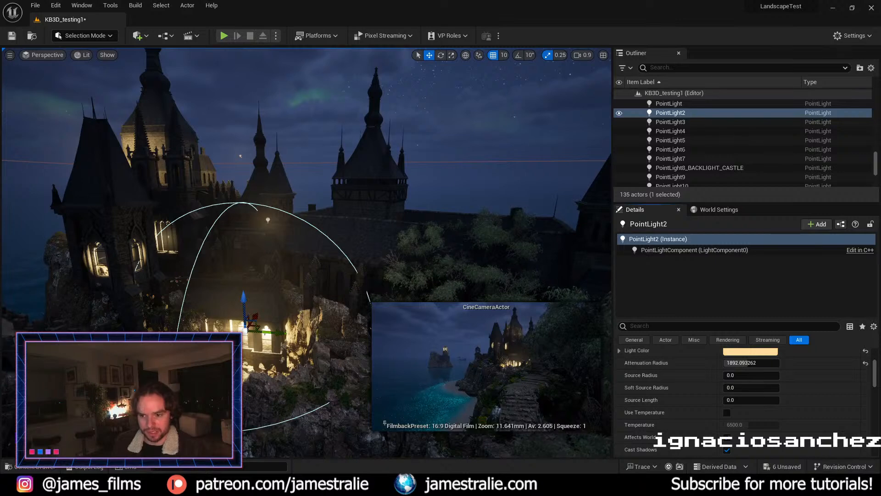
pyautogui.scroll(4, 213, 324)
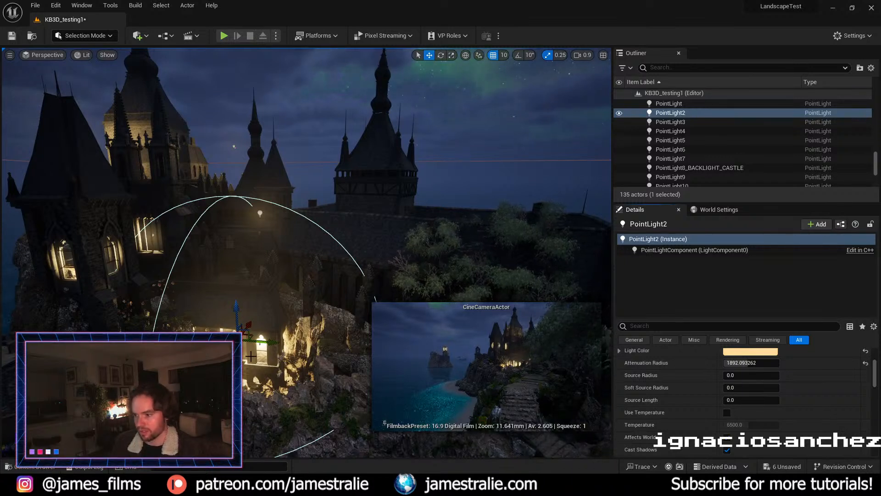
pyautogui.hotkey('ctrl', 'z')
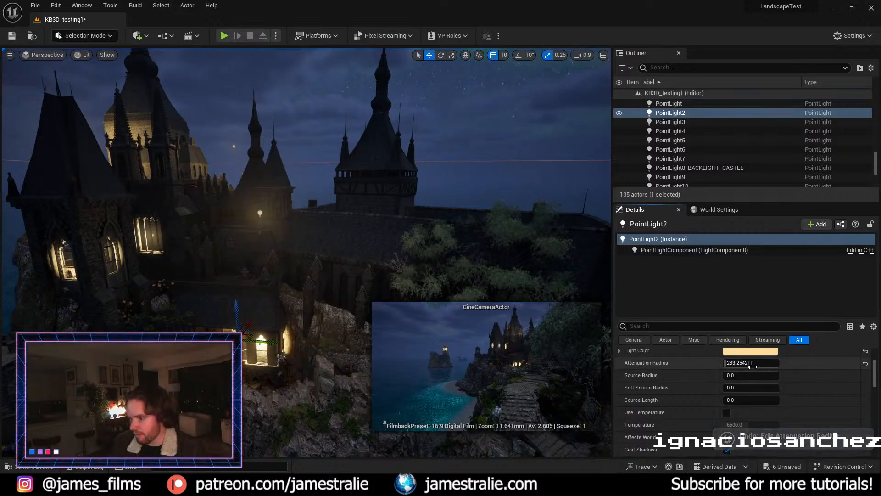
# Step: Set PointLight2's attenuation radius to about 145 and place a duplicate of the light in front of the small lower building
pyautogui.moveTo(748, 364)
pyautogui.mouseDown()
pyautogui.moveTo(741, 364)
pyautogui.moveTo(751, 365)
pyautogui.mouseUp()
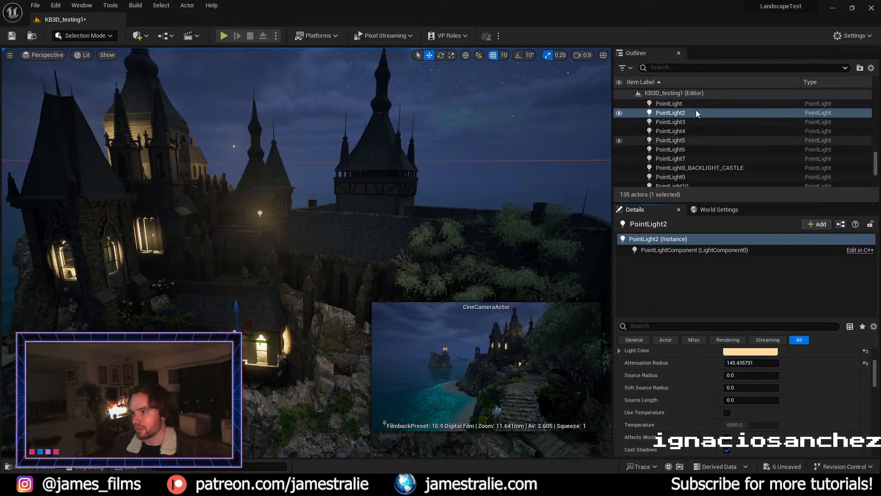
pyautogui.click(645, 113)
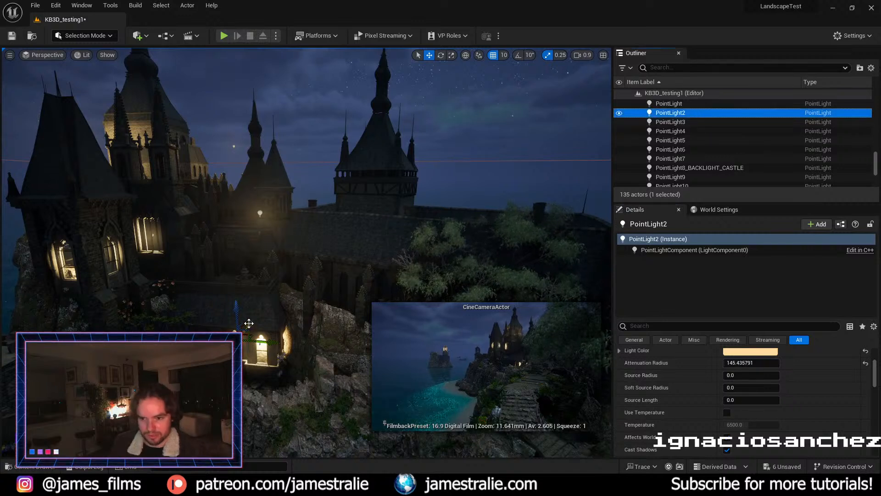
pyautogui.keyDown('alt'); pyautogui.moveTo(248, 324); pyautogui.dragTo(248, 332); pyautogui.keyUp('alt')
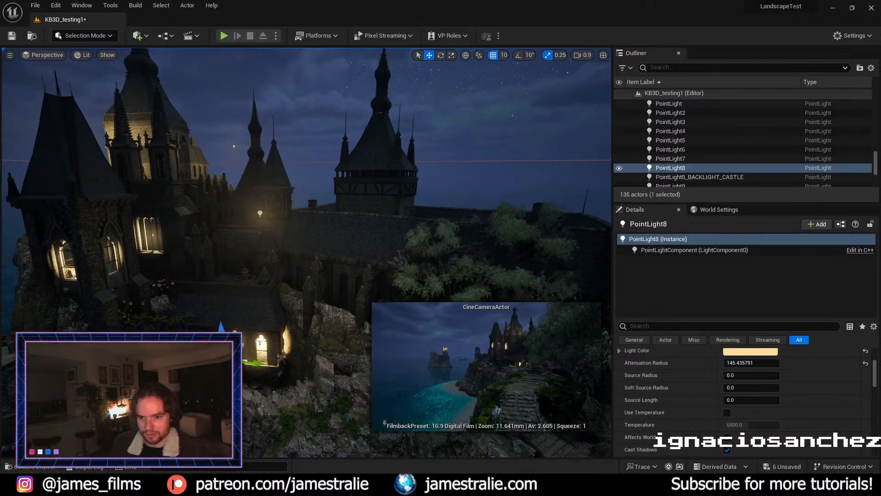
pyautogui.moveTo(216, 367); pyautogui.dragTo(195, 381)
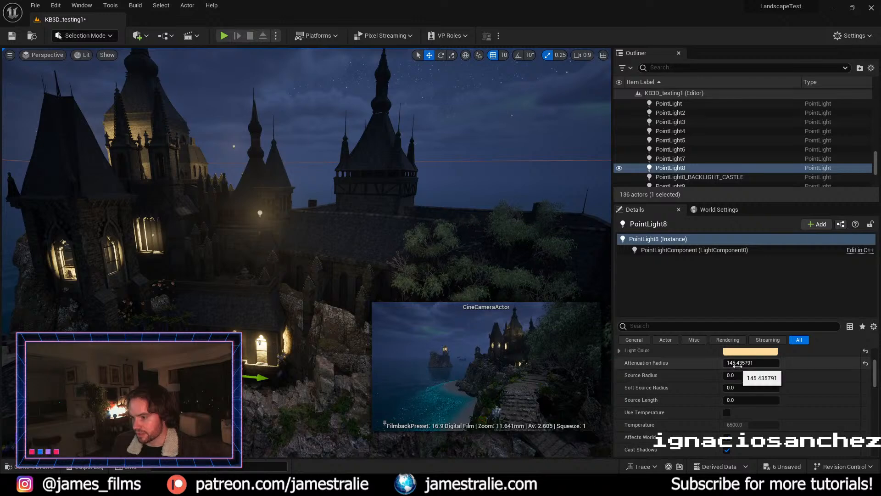
# Step: Set the duplicated light's attenuation radius to about 1158 and raise the light slightly against the building's facade
pyautogui.moveTo(743, 363)
pyautogui.mouseDown()
pyautogui.moveTo(776, 362)
pyautogui.moveTo(758, 362)
pyautogui.mouseUp()
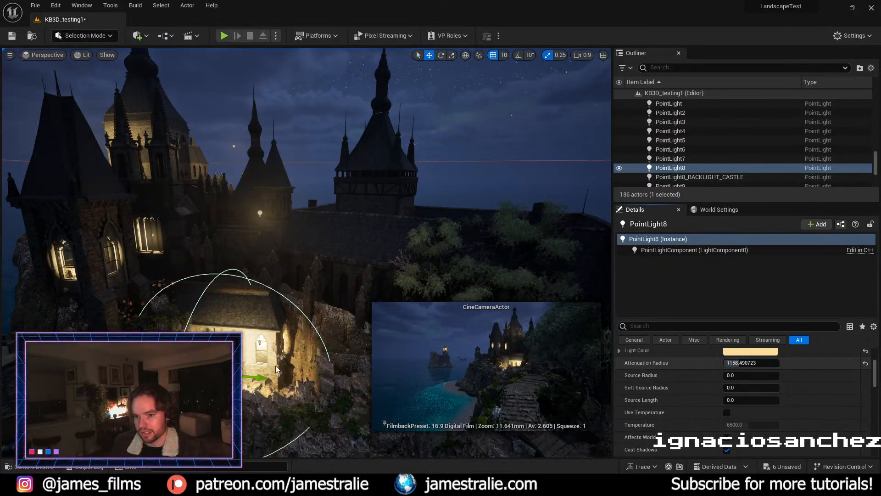
pyautogui.moveTo(229, 341); pyautogui.dragTo(229, 324)
pyautogui.press('d')
pyautogui.moveTo(229, 324); pyautogui.dragTo(211, 326, button='right')
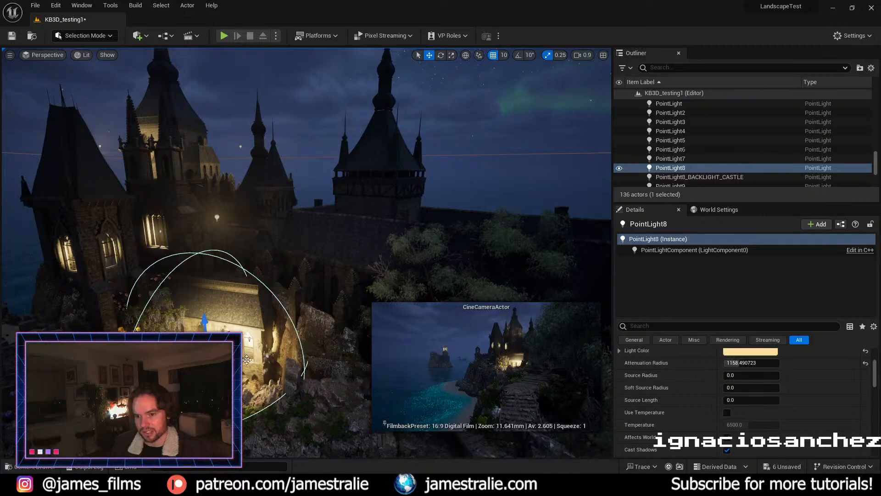
# Step: Nudge PointLight8 slightly in front of the small lower building and set its intensity to 1 cd
pyautogui.moveTo(247, 362); pyautogui.dragTo(249, 362)
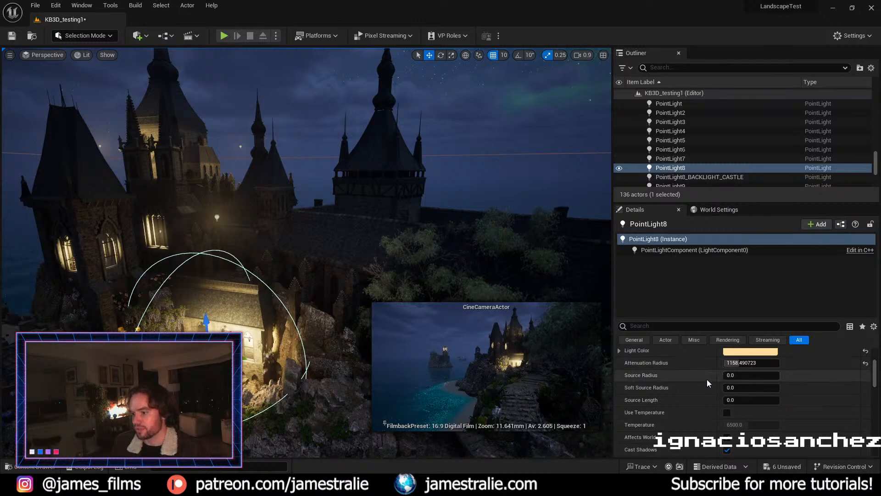
pyautogui.scroll(5, 707, 379)
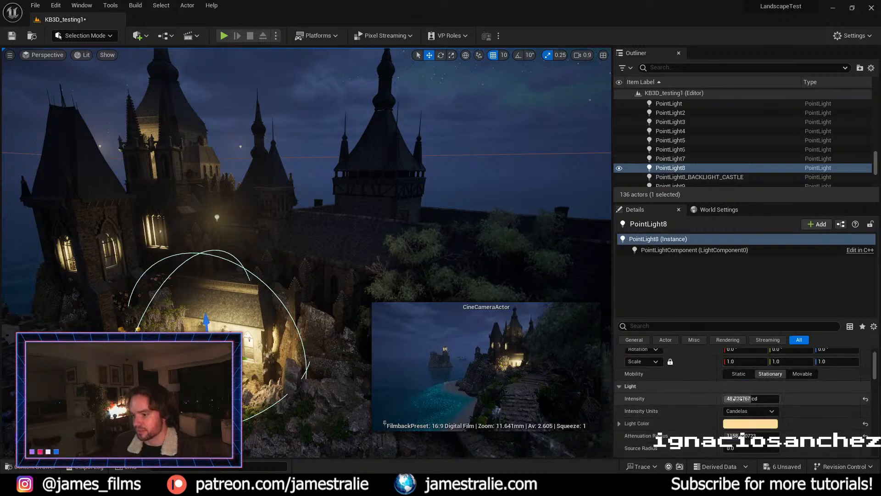
pyautogui.moveTo(737, 399); pyautogui.dragTo(686, 399)
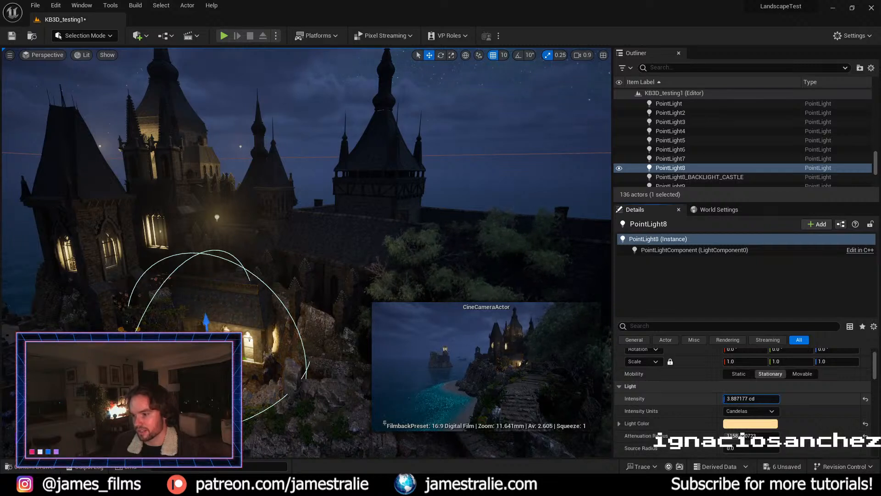
pyautogui.click(753, 399)
pyautogui.write('1')
pyautogui.press('Return')
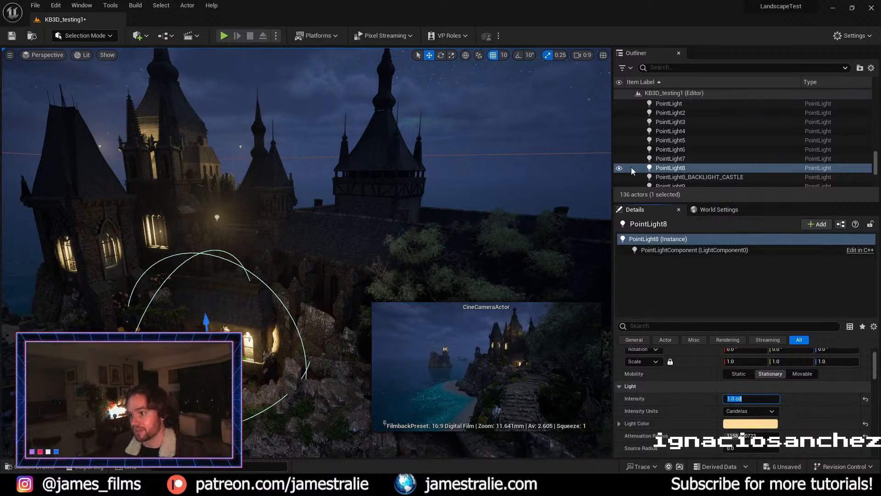
# Step: Rename PointLight8, the light in front of the lower building, as PointLight8_FRONT_BOUNCE
pyautogui.scroll(-3, 685, 166)
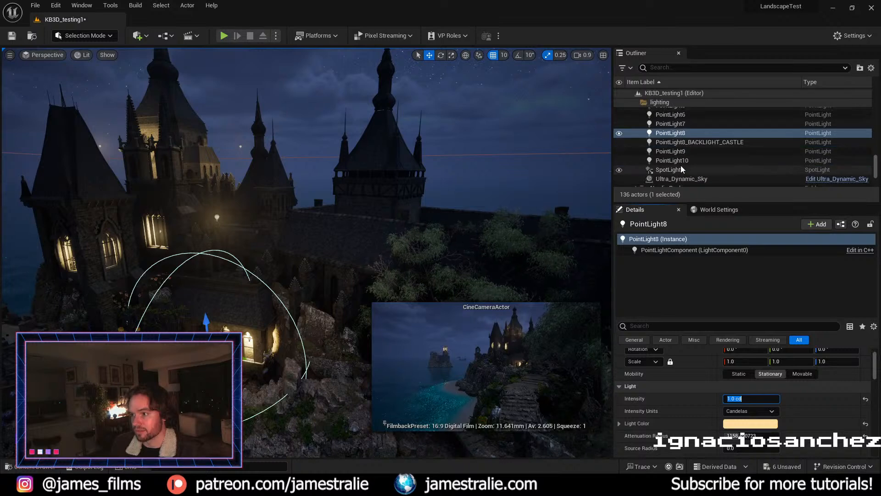
pyautogui.click(681, 159)
pyautogui.click(680, 152)
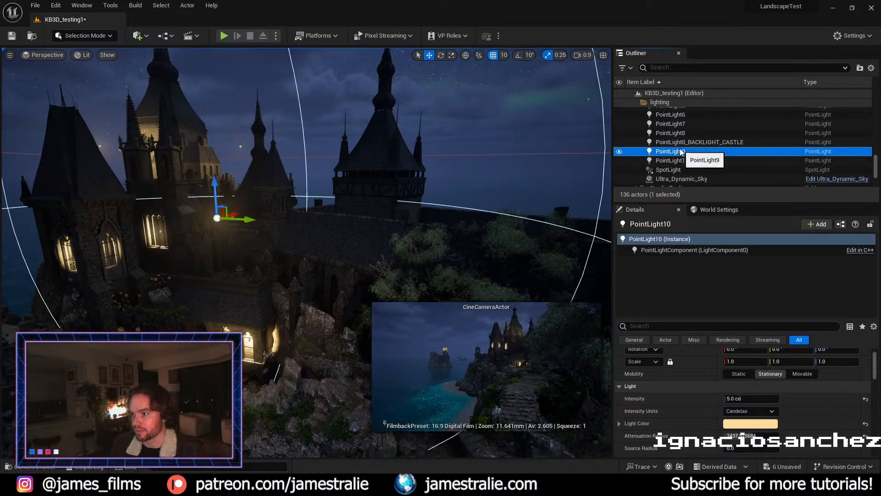
pyautogui.click(675, 134)
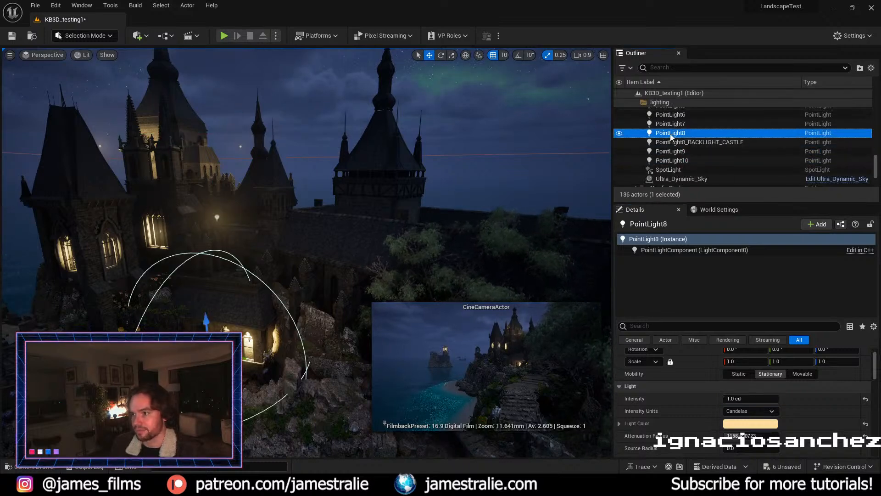
pyautogui.click(675, 133)
pyautogui.rightClick(688, 135)
pyautogui.click(689, 134)
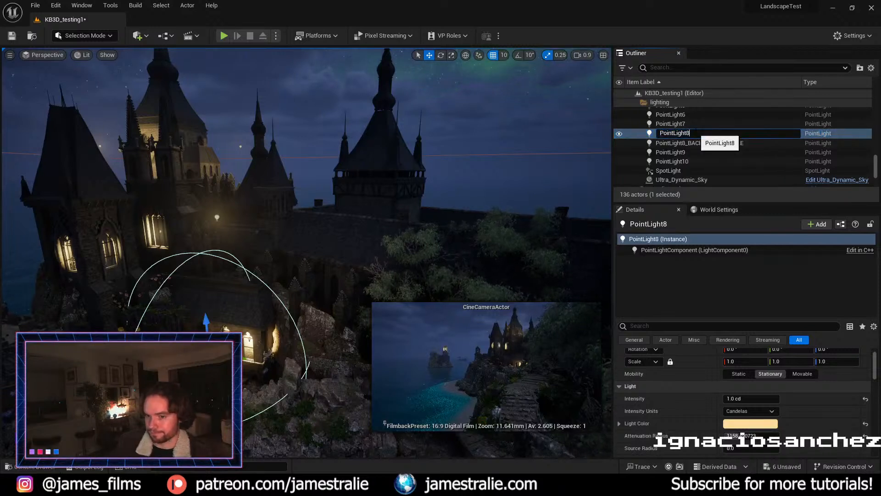
pyautogui.write('_FRONT')
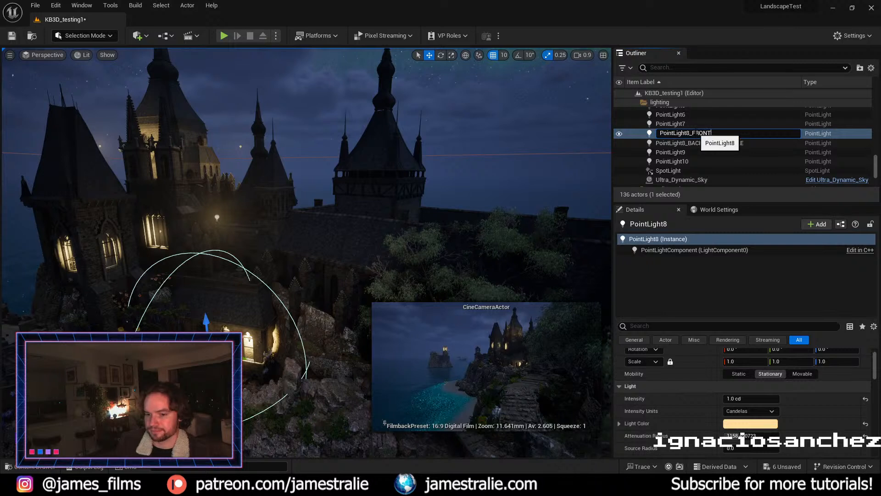
pyautogui.write('_BO')
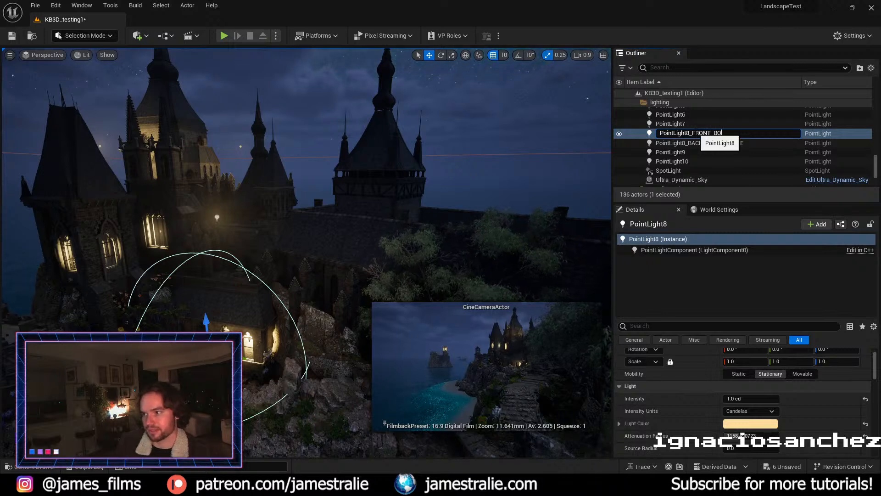
pyautogui.write('UNCE')
pyautogui.press('Return')
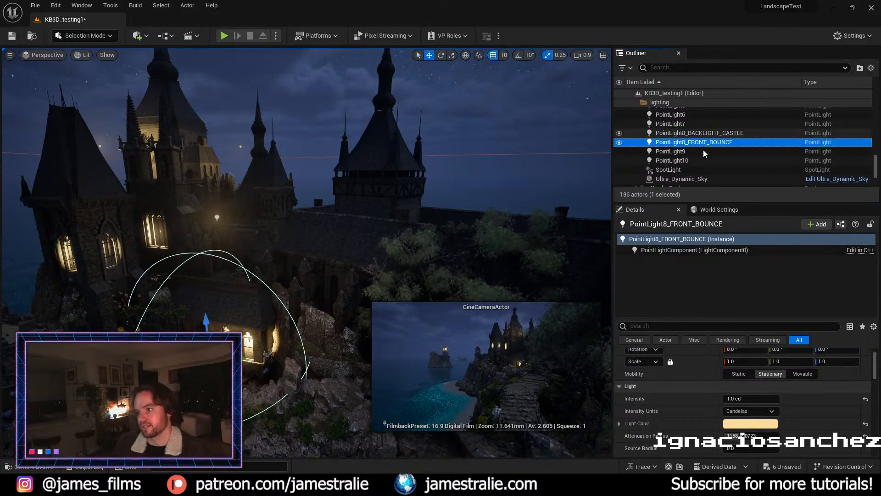
# Step: Compare the lower building's facade with the front bounce light hidden and shown
pyautogui.press('F2')
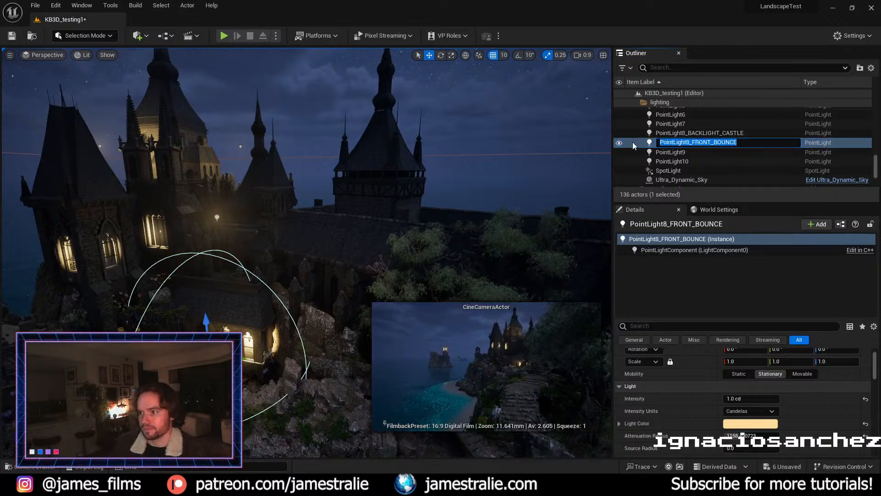
pyautogui.click(645, 144)
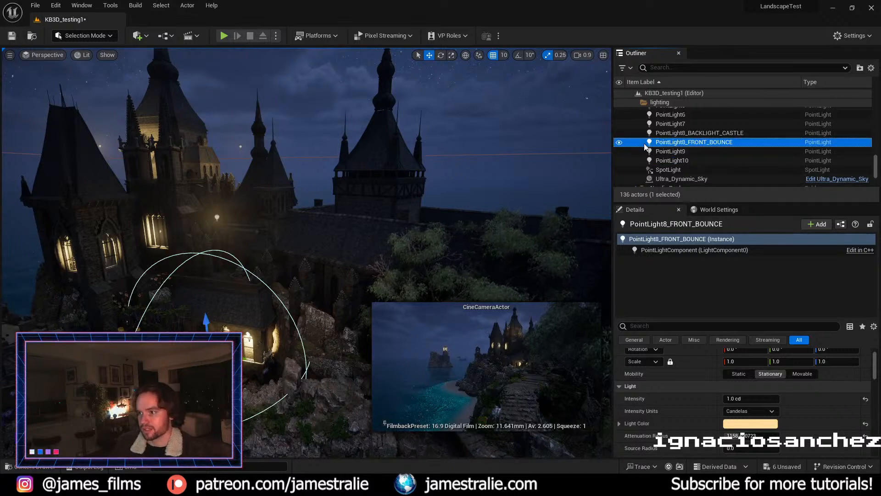
pyautogui.click(620, 143)
pyautogui.click(620, 142)
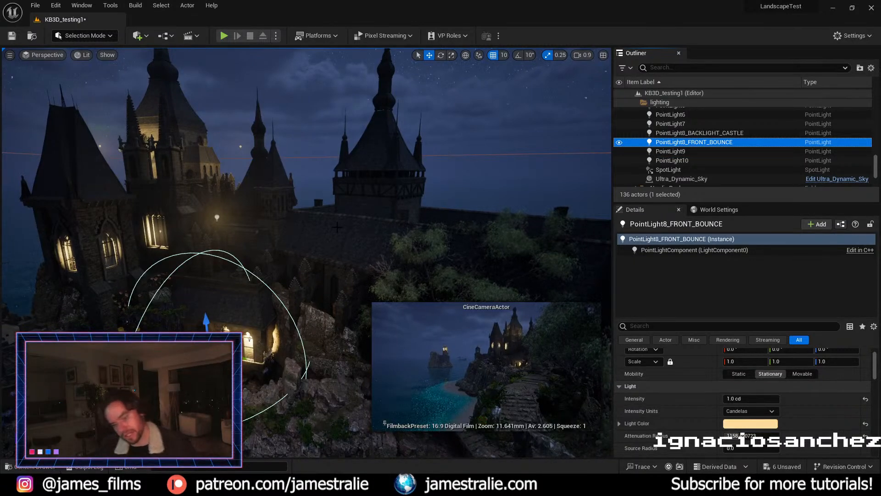
# Step: Focus on the front bounce light and raise its intensity to 2.5 cd
pyautogui.press('f')
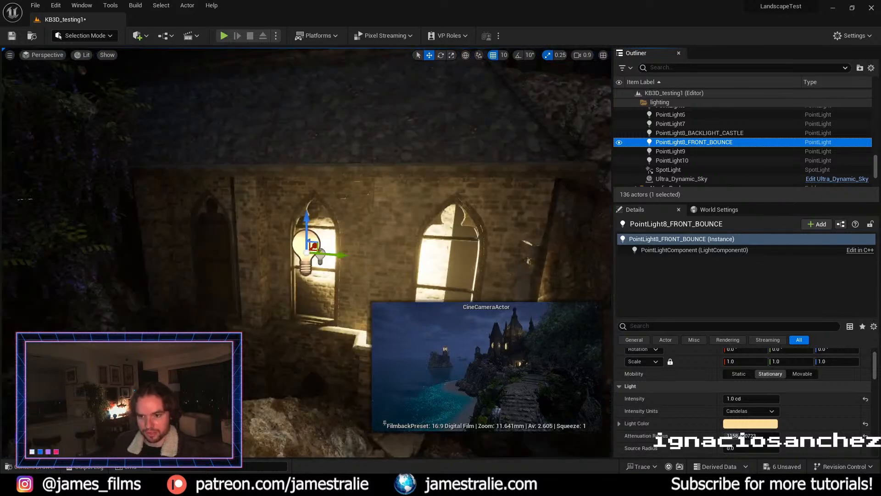
pyautogui.scroll(-5, 307, 253)
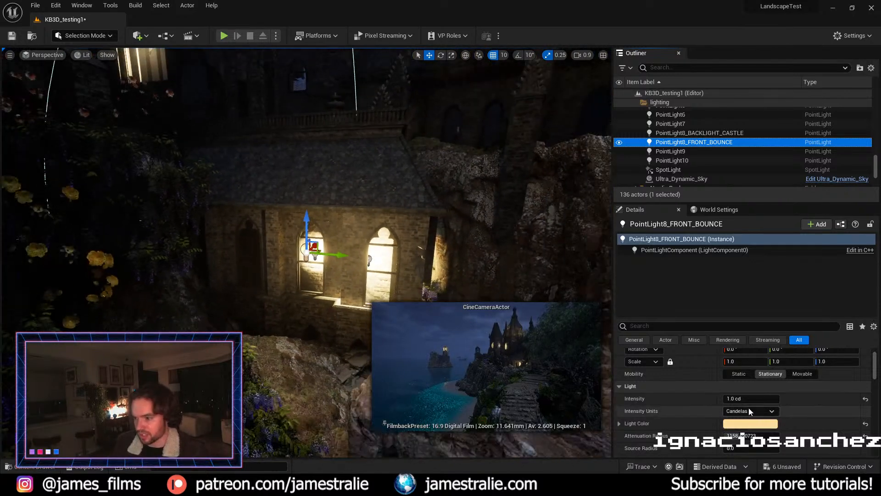
pyautogui.click(741, 398)
pyautogui.press('Return')
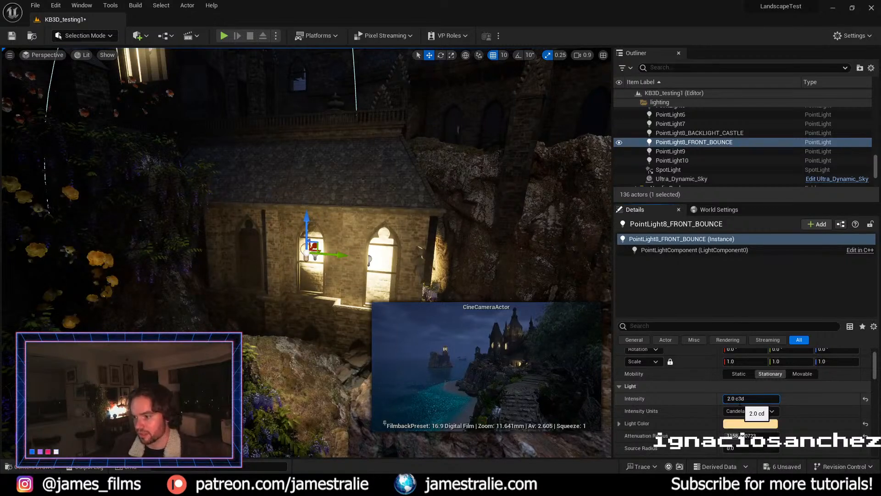
pyautogui.click(740, 399)
pyautogui.write('2.5')
pyautogui.press('Return')
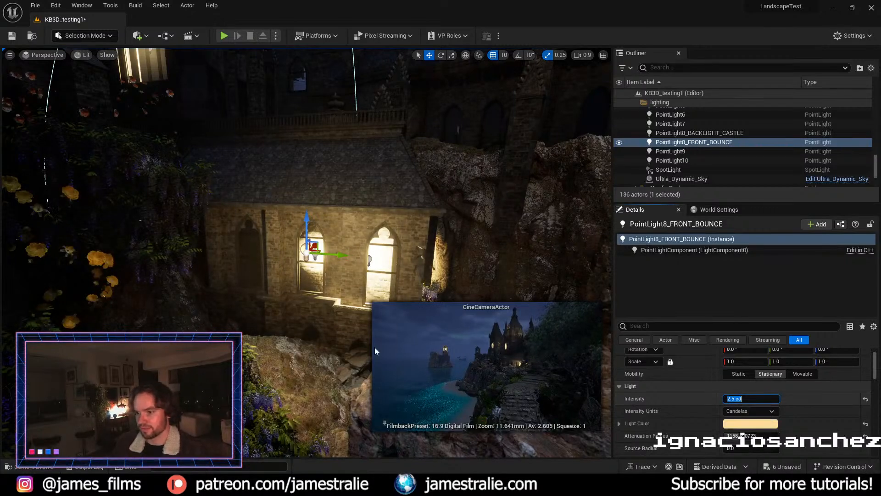
# Step: Move the wisteria_large4 plant closer to the lower building so it hangs beside the lit windows
pyautogui.click(105, 283)
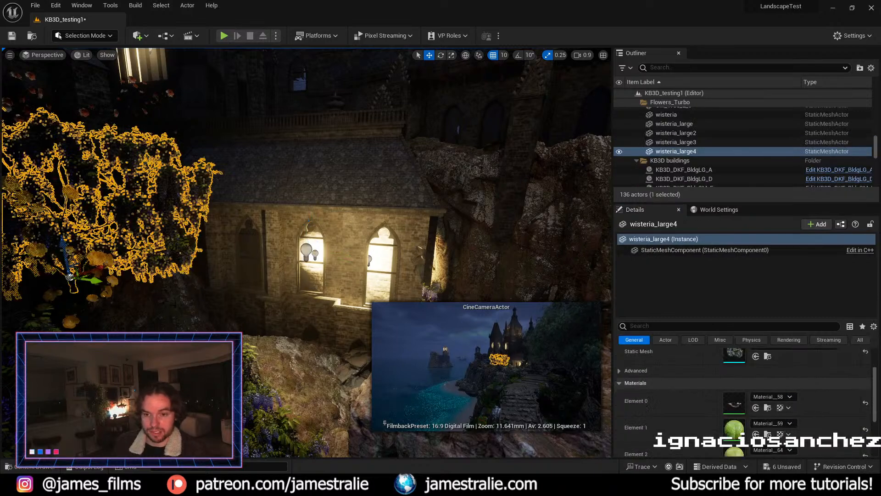
pyautogui.moveTo(108, 285); pyautogui.dragTo(171, 328)
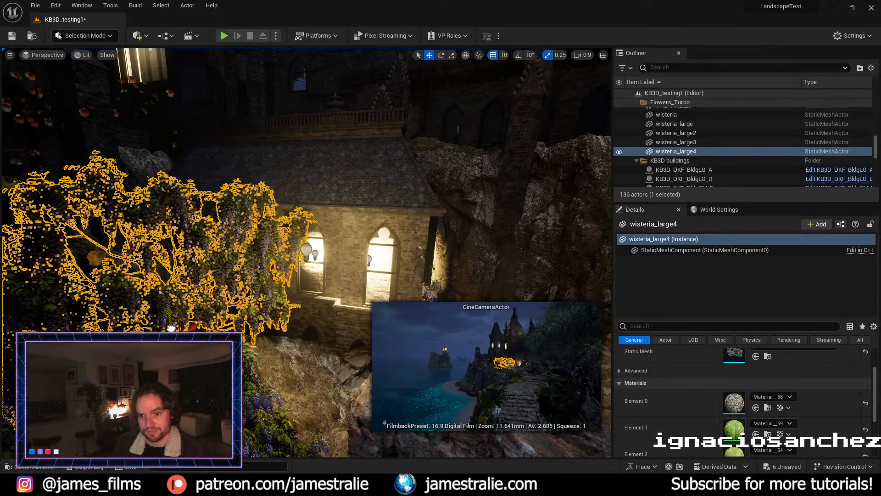
pyautogui.click(276, 362)
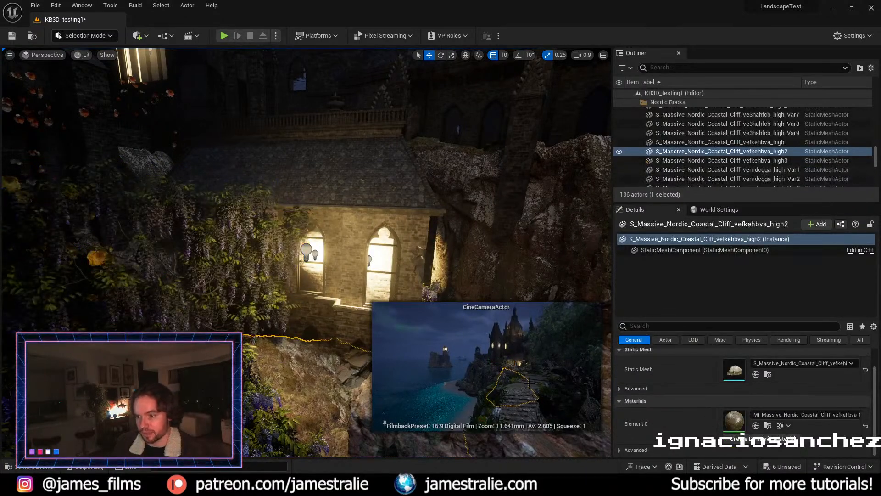
# Step: Duplicate the orangecluster2 flowers and place the copy in front of the lower building's lit windows
pyautogui.click(102, 262)
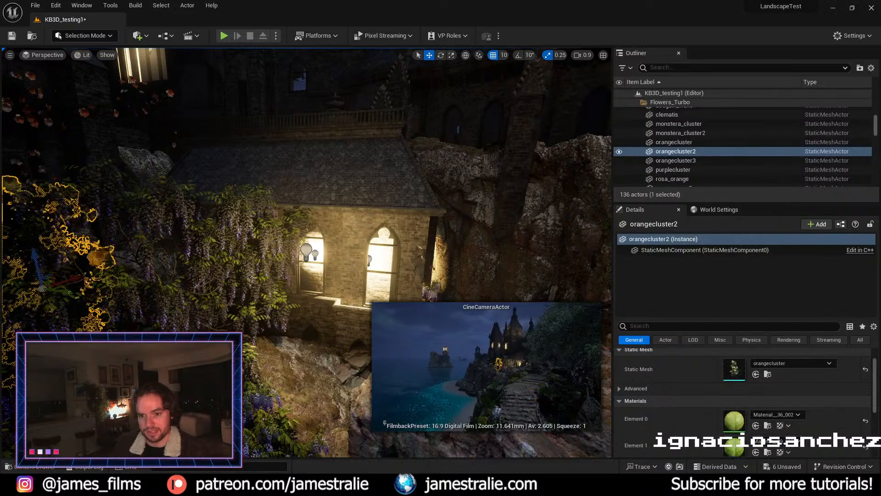
pyautogui.keyDown('alt'); pyautogui.moveTo(66, 294); pyautogui.dragTo(362, 360); pyautogui.keyUp('alt')
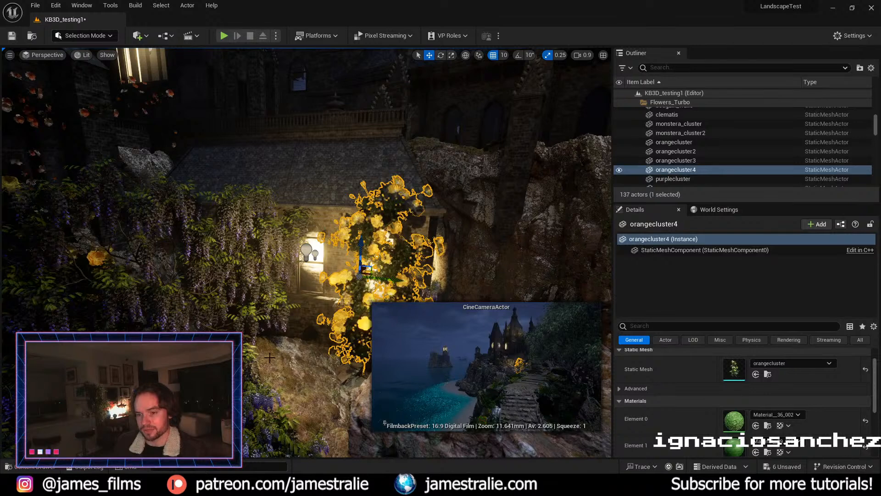
pyautogui.keyDown('alt'); pyautogui.moveTo(306, 253); pyautogui.dragTo(281, 250); pyautogui.keyUp('alt')
pyautogui.scroll(-2, 271, 361)
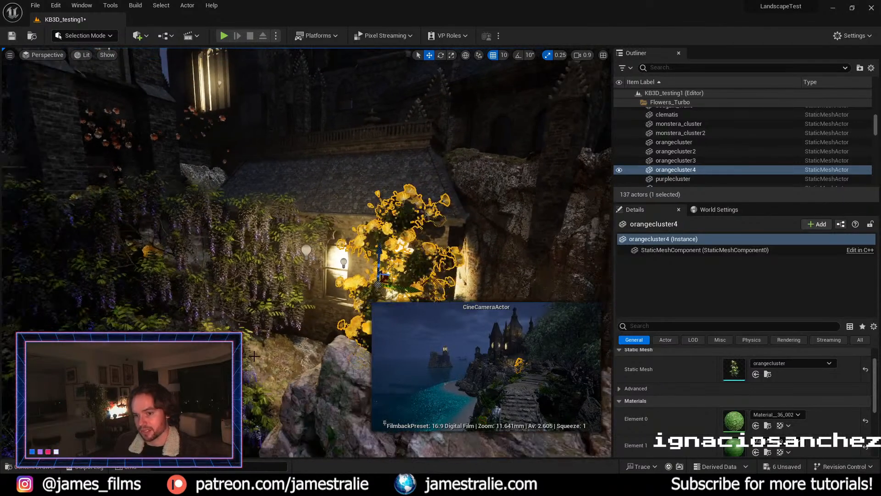
pyautogui.click(286, 366)
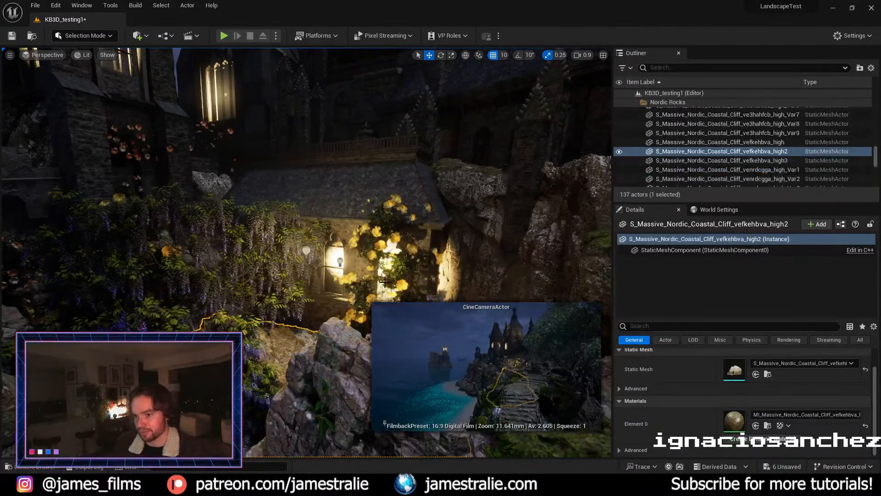
# Step: Shift the copied orange flower cluster clear of the windows to the building's corner and save the level
pyautogui.click(400, 260)
pyautogui.moveTo(374, 275); pyautogui.dragTo(427, 282)
pyautogui.click(315, 352)
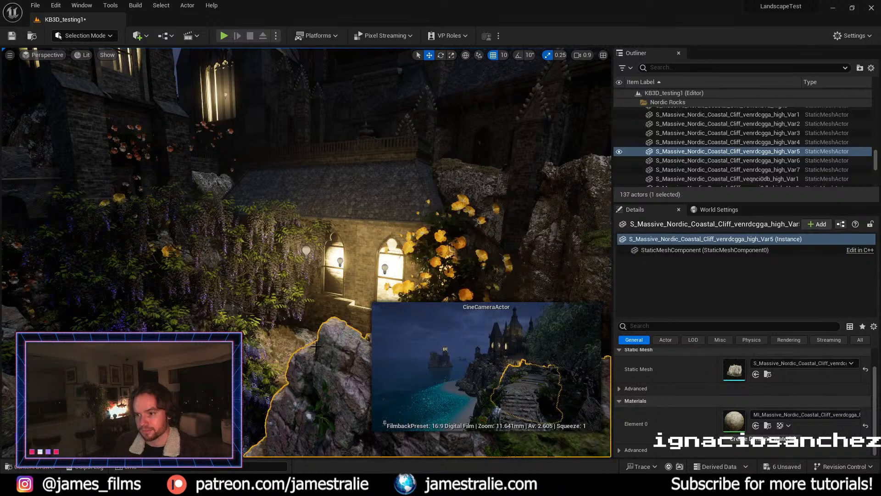
pyautogui.hotkey('ctrl', 's')
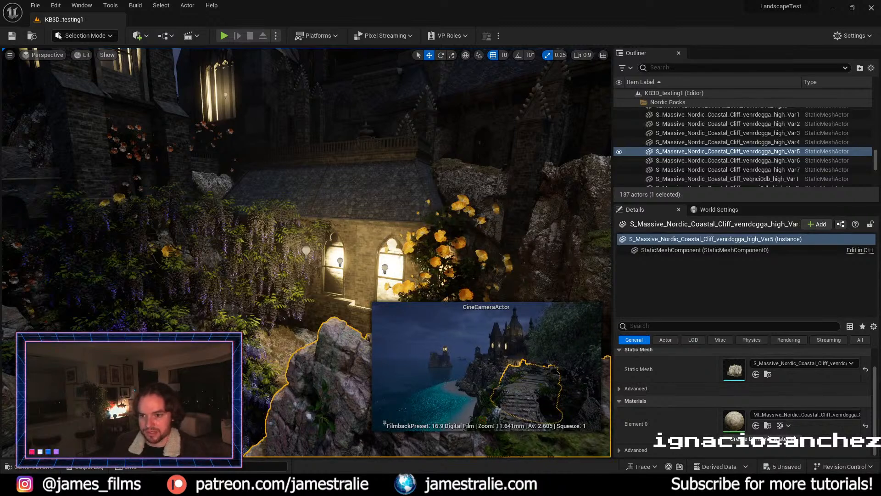
# Step: Examine the lit facade, flowers and castle cliff from several angles, pulling back to an overview of the whole scene
pyautogui.keyDown('alt'); pyautogui.moveTo(221, 318); pyautogui.dragTo(179, 360); pyautogui.keyUp('alt')
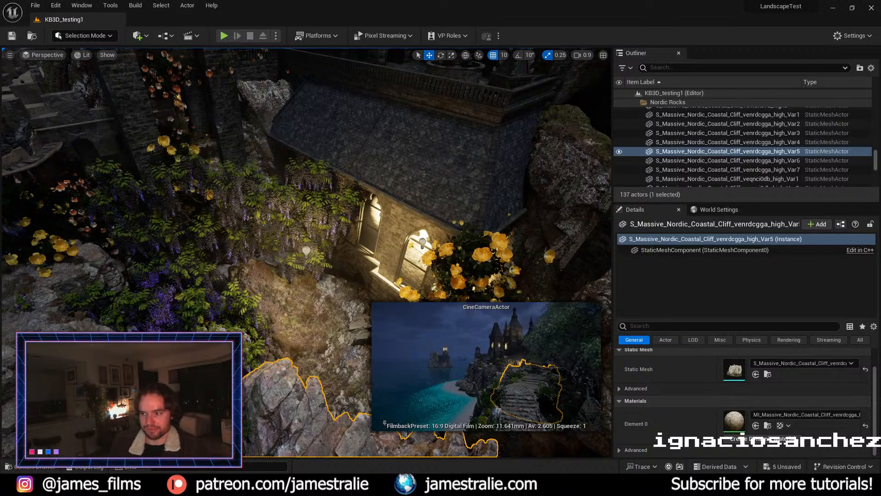
pyautogui.scroll(-6, 307, 252)
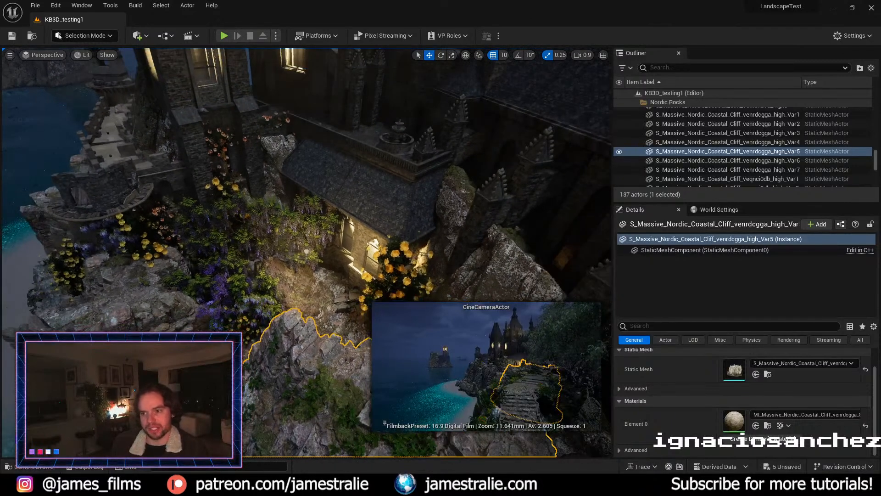
pyautogui.keyDown('alt'); pyautogui.moveTo(307, 253); pyautogui.dragTo(287, 225); pyautogui.keyUp('alt')
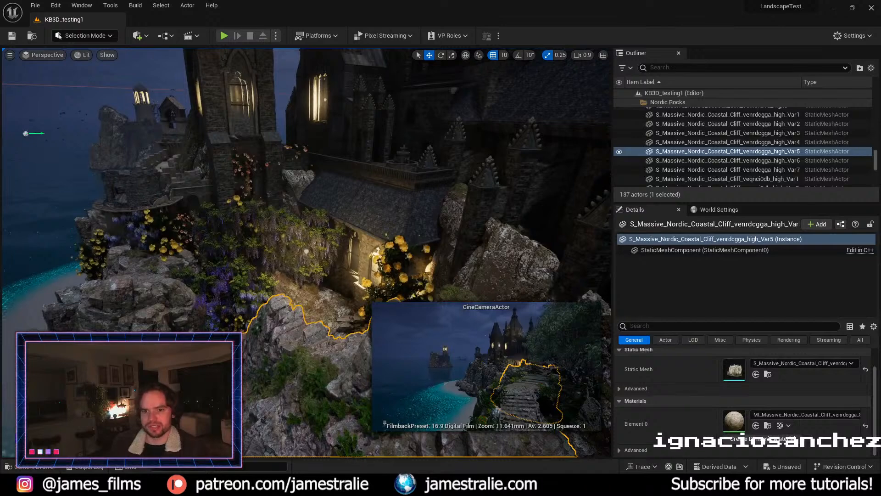
pyautogui.scroll(-4, 307, 252)
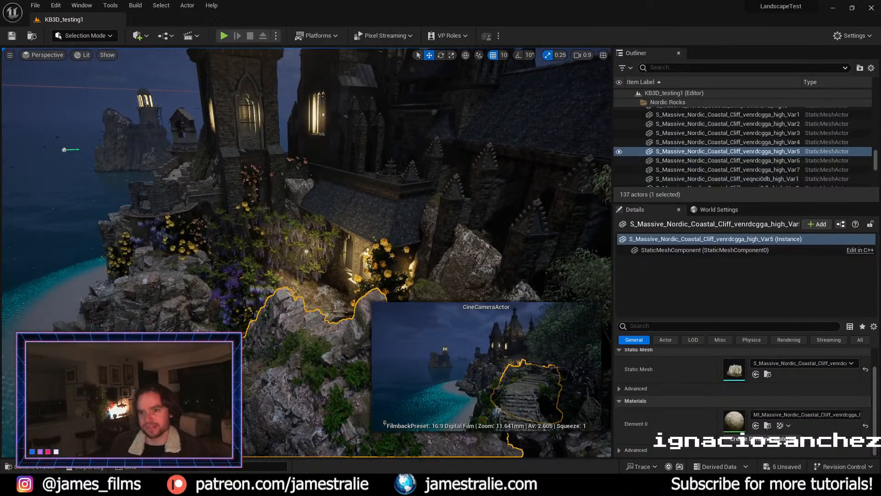
pyautogui.keyDown('alt'); pyautogui.moveTo(222, 318); pyautogui.dragTo(183, 292); pyautogui.keyUp('alt')
pyautogui.scroll(-3, 222, 318)
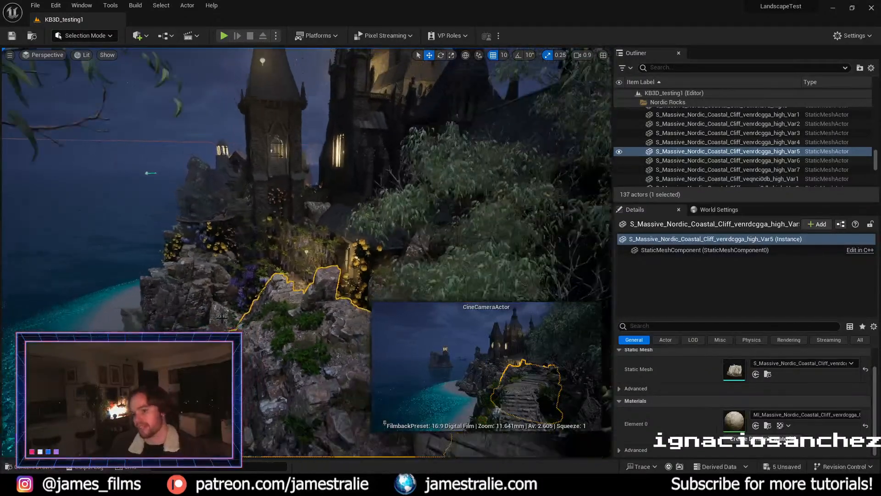
pyautogui.scroll(-2, 222, 318)
pyautogui.keyDown('alt'); pyautogui.moveTo(222, 317); pyautogui.dragTo(252, 298); pyautogui.keyUp('alt')
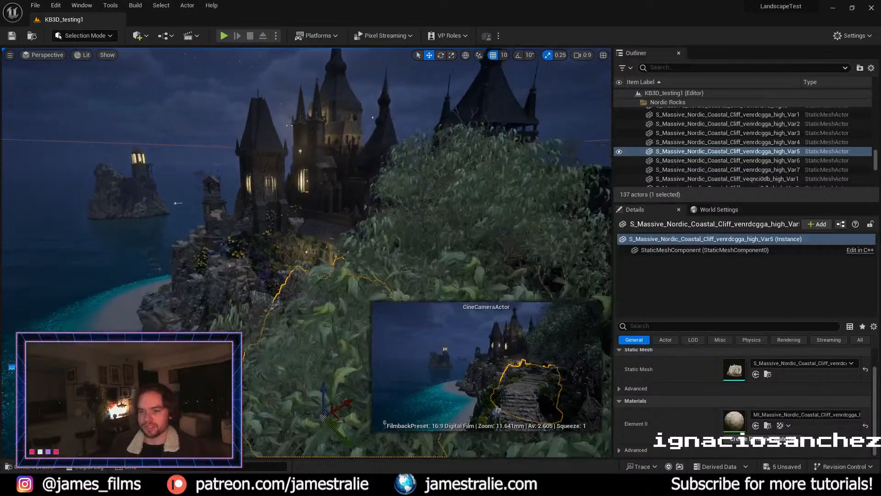
pyautogui.scroll(-6, 306, 252)
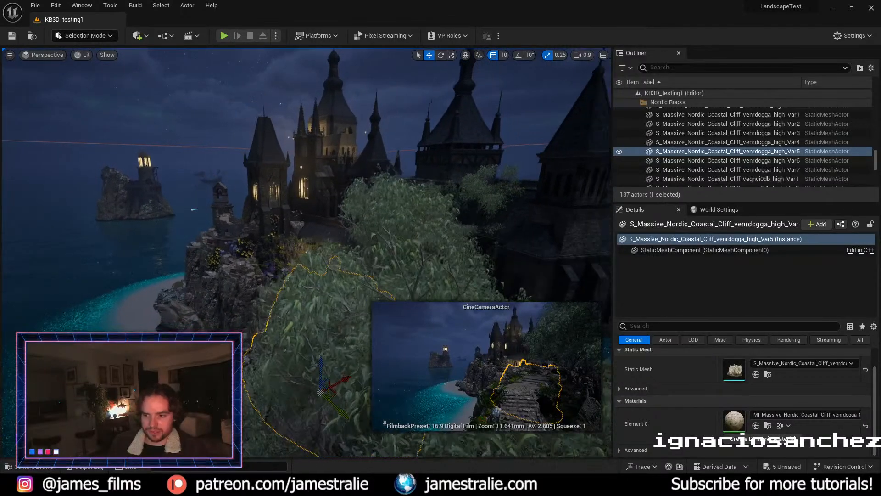
pyautogui.scroll(-3, 307, 252)
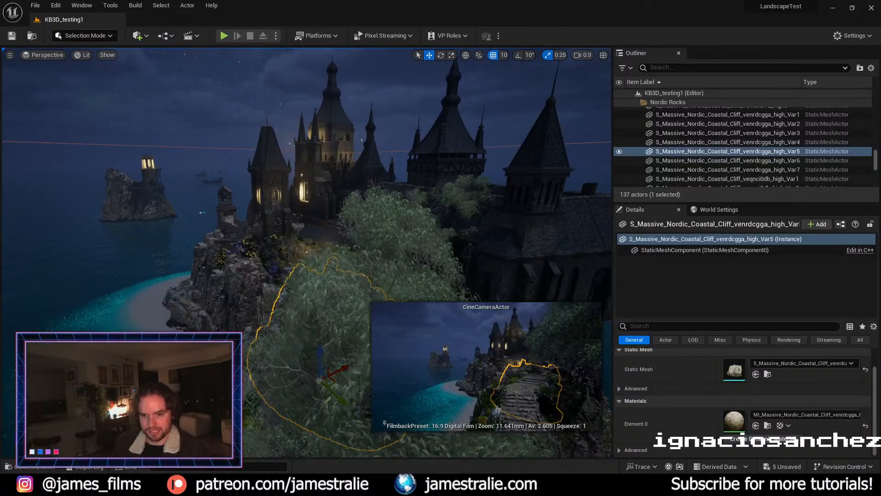
# Step: Focus on the beach rock at the foot of the castle cliff and examine where the rocks meet the sand
pyautogui.keyDown('alt'); pyautogui.moveTo(307, 253); pyautogui.dragTo(347, 252); pyautogui.keyUp('alt')
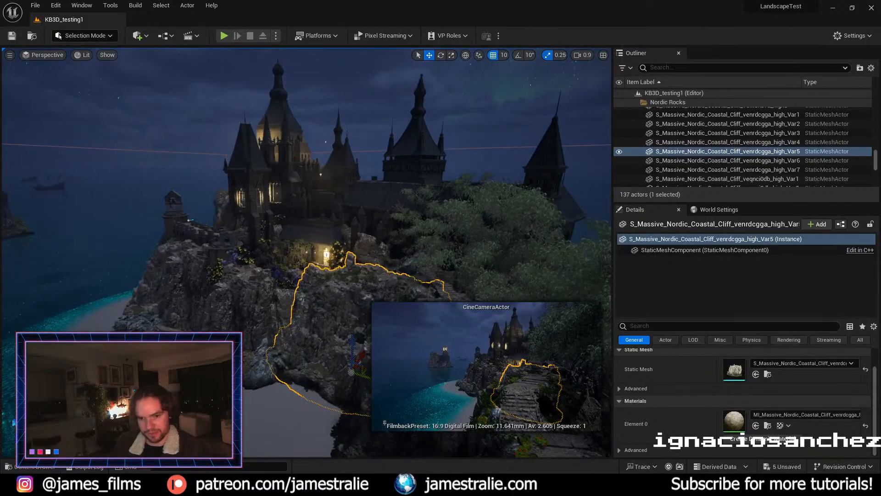
pyautogui.scroll(5, 264, 425)
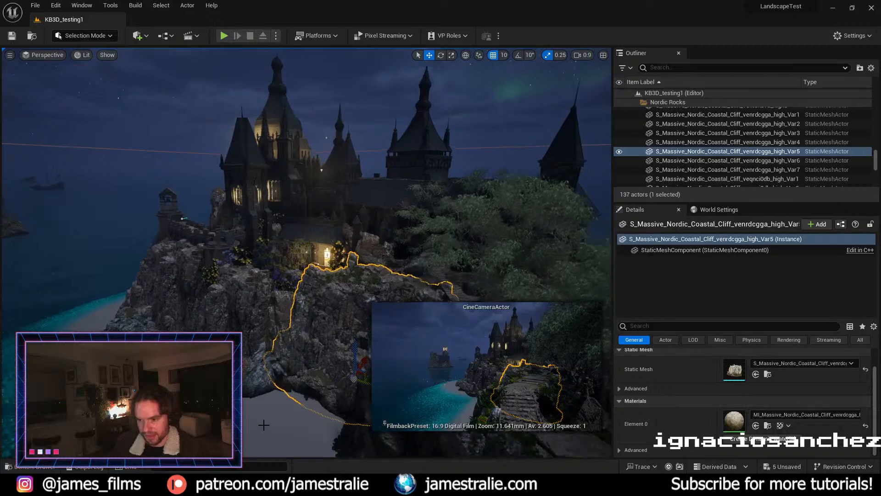
pyautogui.click(264, 425)
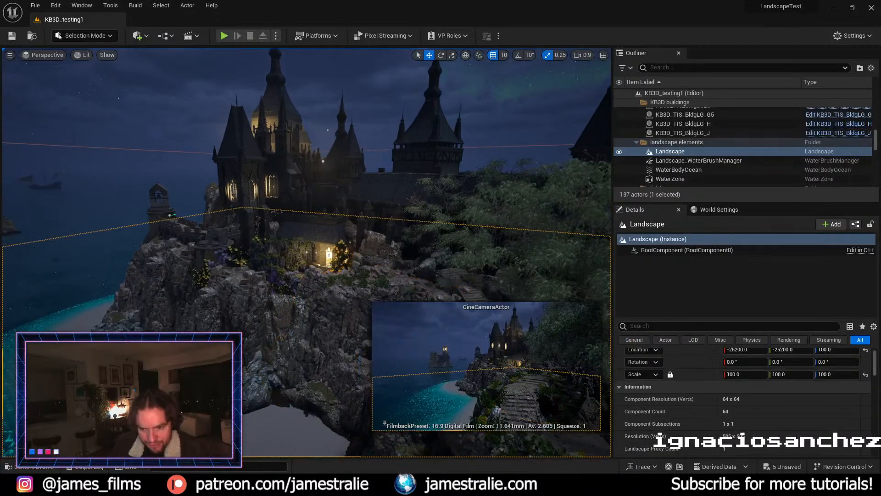
pyautogui.click(239, 400)
pyautogui.press('f')
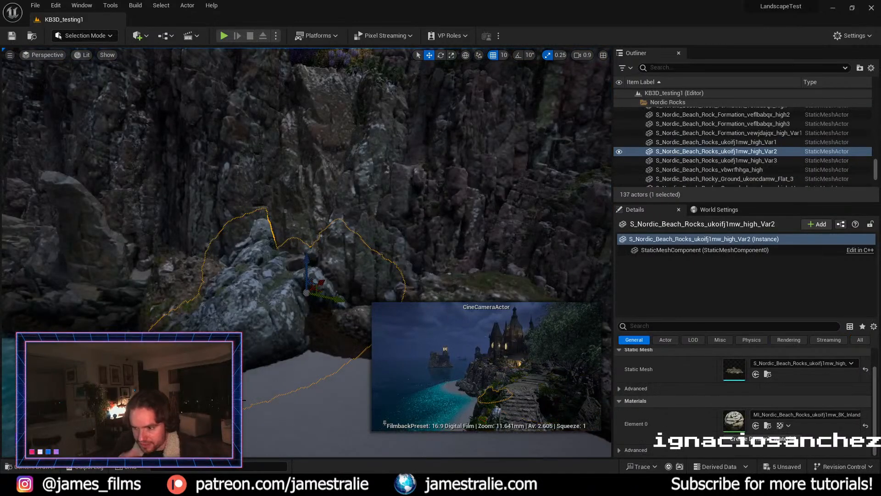
pyautogui.keyDown('alt'); pyautogui.moveTo(306, 252); pyautogui.dragTo(333, 252); pyautogui.keyUp('alt')
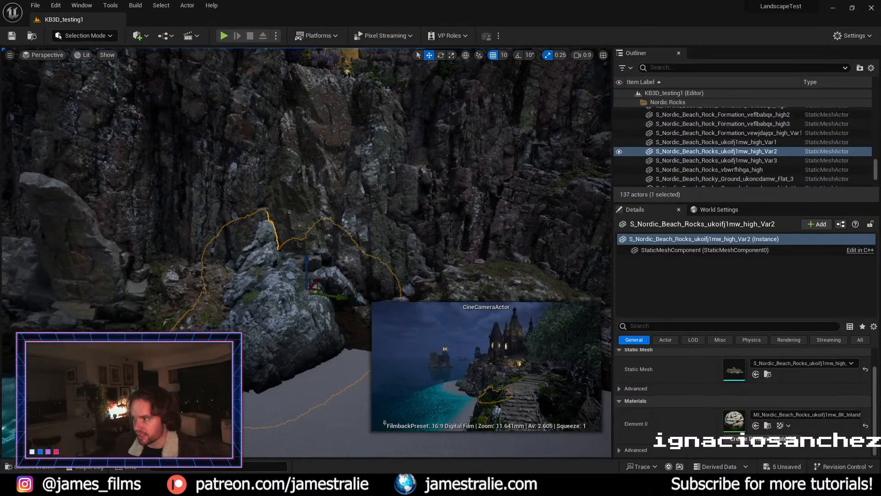
pyautogui.scroll(-1, 258, 407)
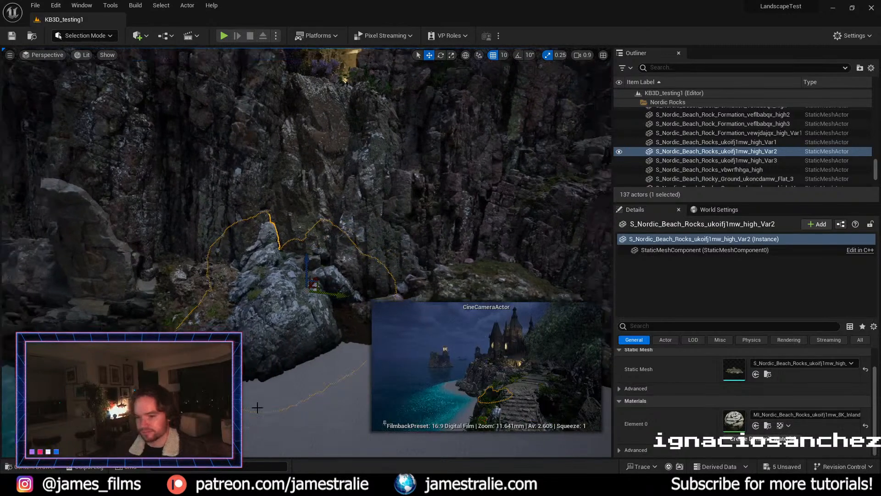
pyautogui.scroll(-3, 257, 407)
pyautogui.keyDown('alt'); pyautogui.moveTo(292, 424); pyautogui.dragTo(321, 374); pyautogui.keyUp('alt')
pyautogui.scroll(-1, 271, 406)
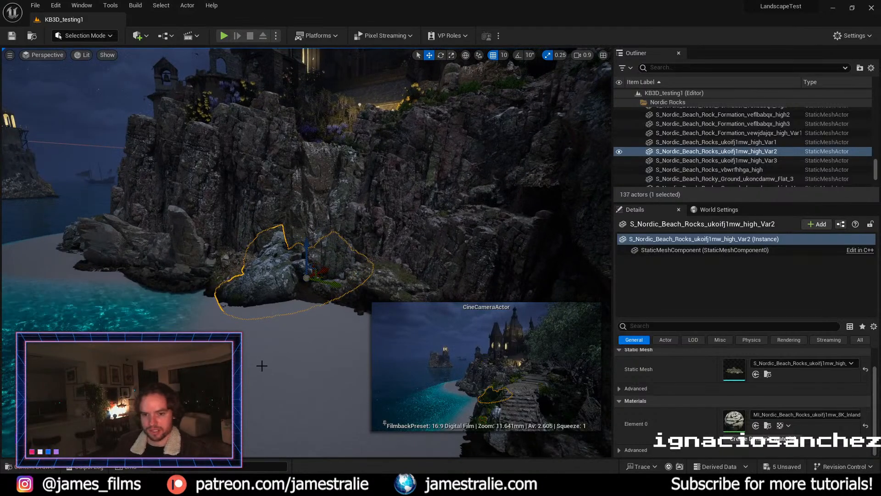
# Step: Select the Landscape and examine the beach, shoreline and castle cliff from progressively farther away, ending with a raised overview
pyautogui.click(322, 366)
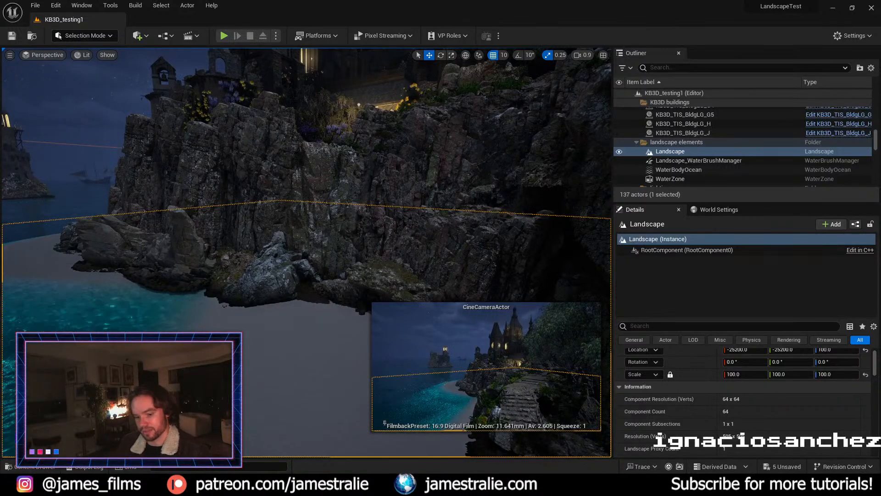
pyautogui.scroll(-5, 452, 230)
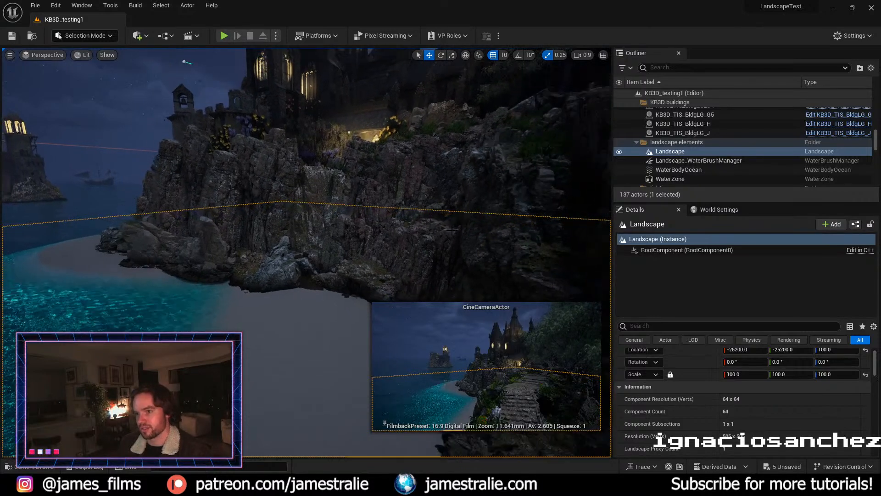
pyautogui.scroll(-4, 453, 230)
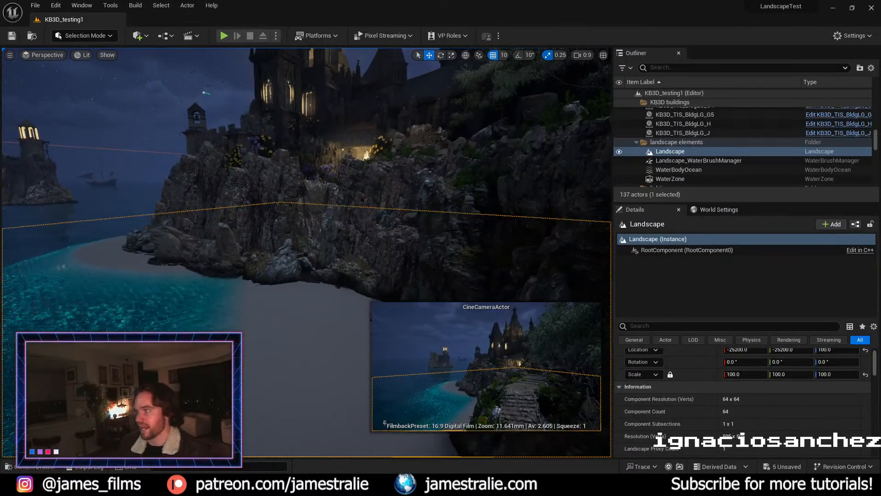
pyautogui.scroll(-1, 452, 231)
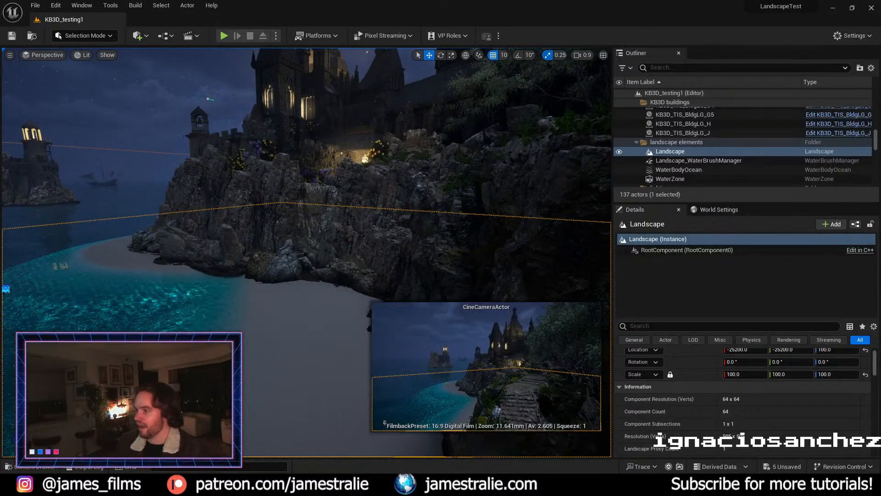
pyautogui.scroll(-5, 306, 252)
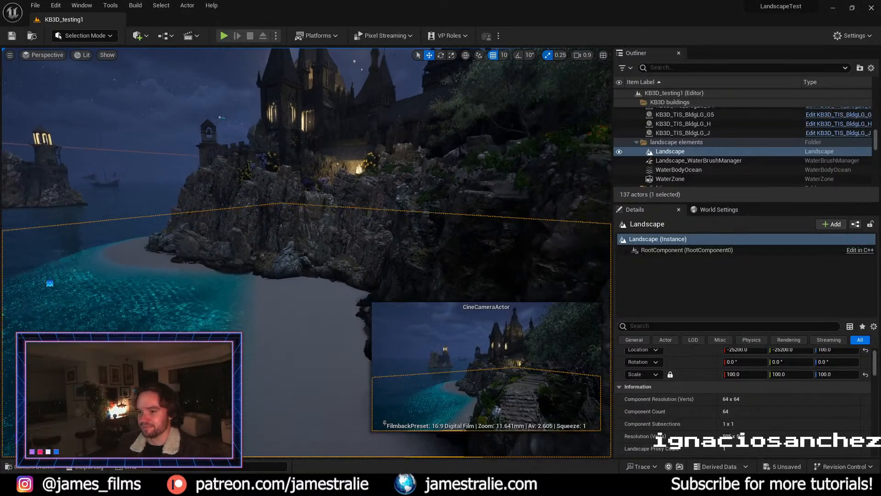
pyautogui.moveTo(415, 227); pyautogui.dragTo(436, 271, button='right')
pyautogui.scroll(-4, 415, 227)
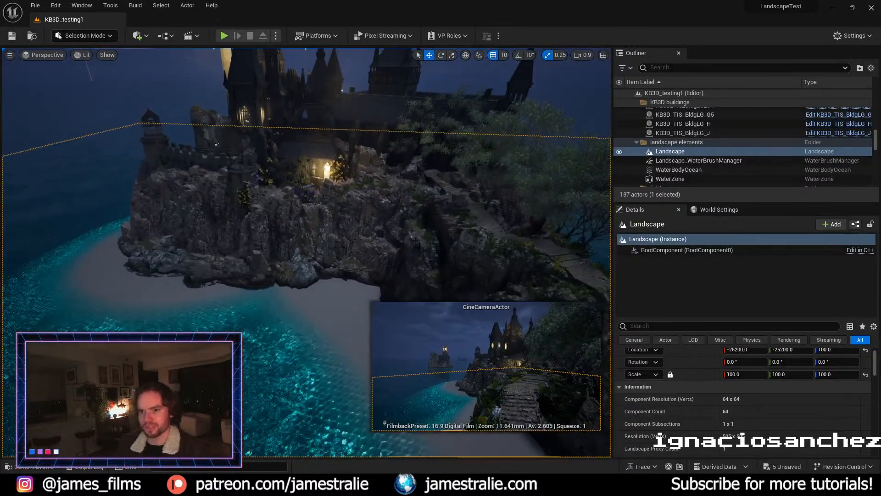
pyautogui.scroll(-5, 418, 247)
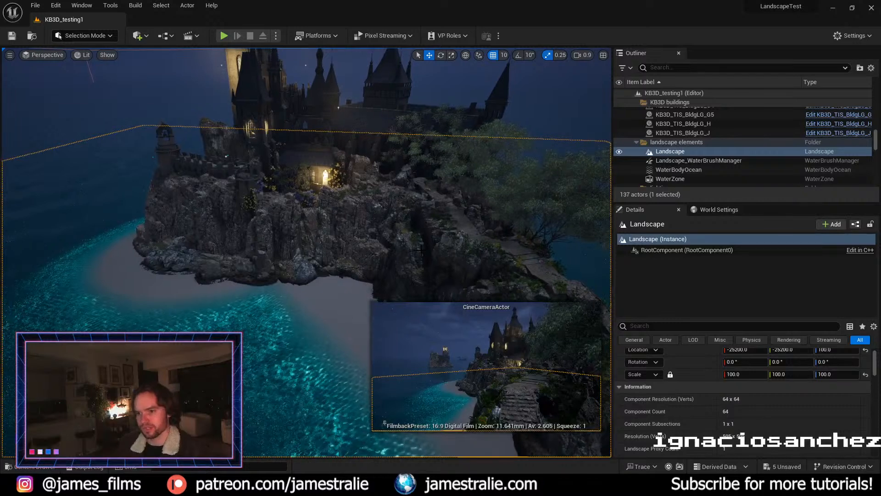
pyautogui.scroll(-3, 427, 254)
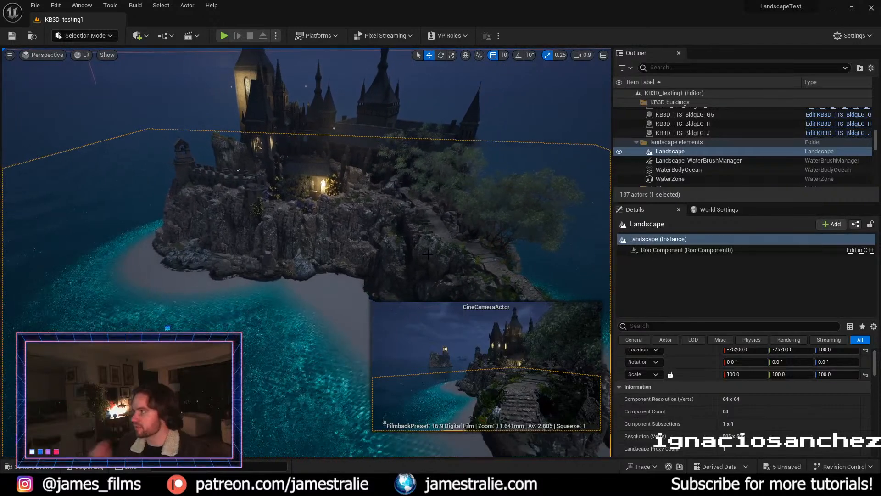